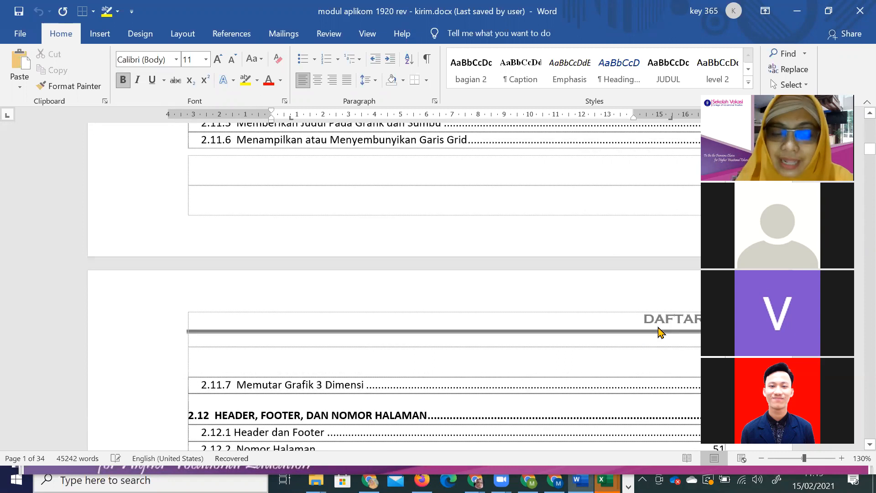
- Look through the module's table of contents from section 2.11 to chapter 5 on the internet
{"action": "scroll", "coordinate": [658, 328], "scroll_direction": "down", "scroll_amount": 3}
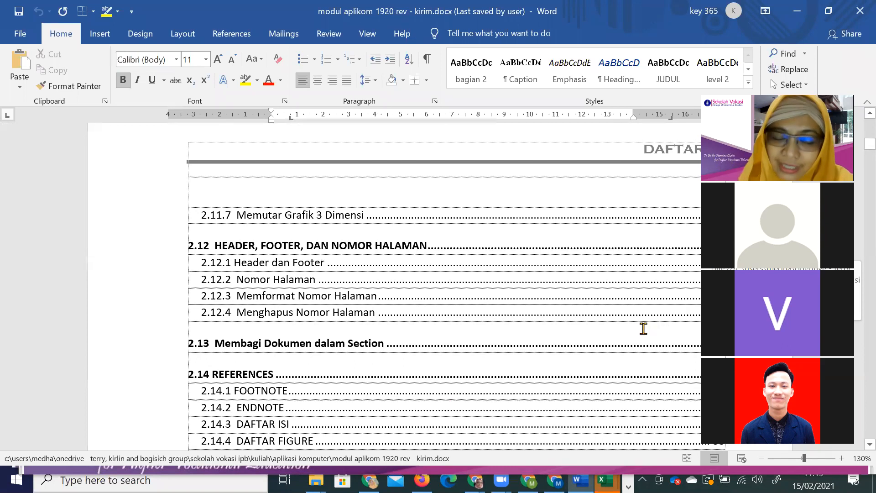
{"action": "scroll", "coordinate": [643, 329], "scroll_direction": "down", "scroll_amount": 9}
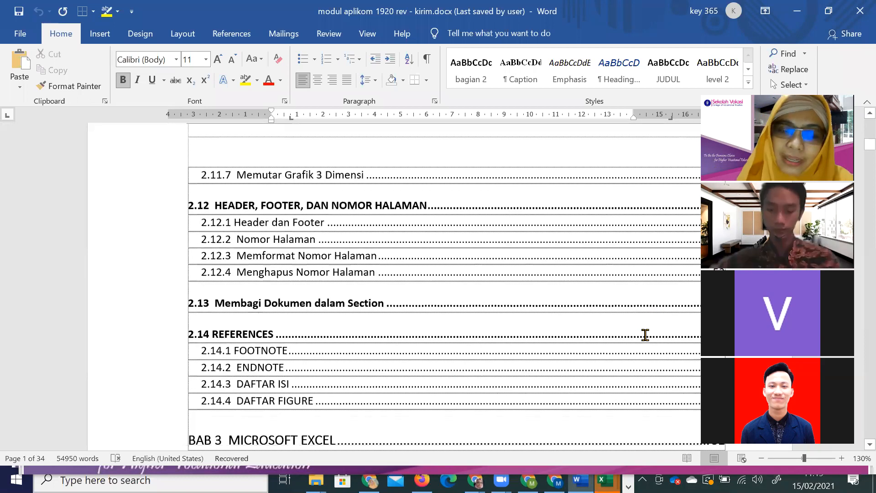
{"action": "scroll", "coordinate": [645, 334], "scroll_direction": "down", "scroll_amount": 15}
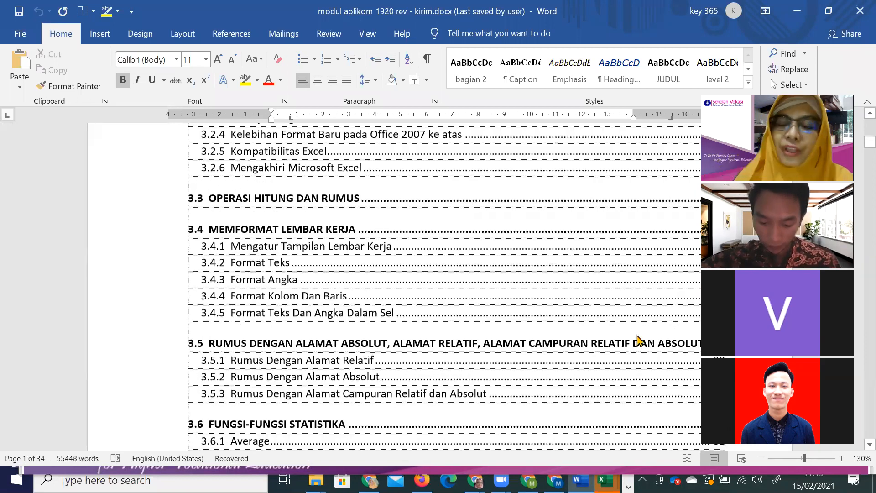
{"action": "scroll", "coordinate": [856, 226], "scroll_direction": "down", "scroll_amount": 3}
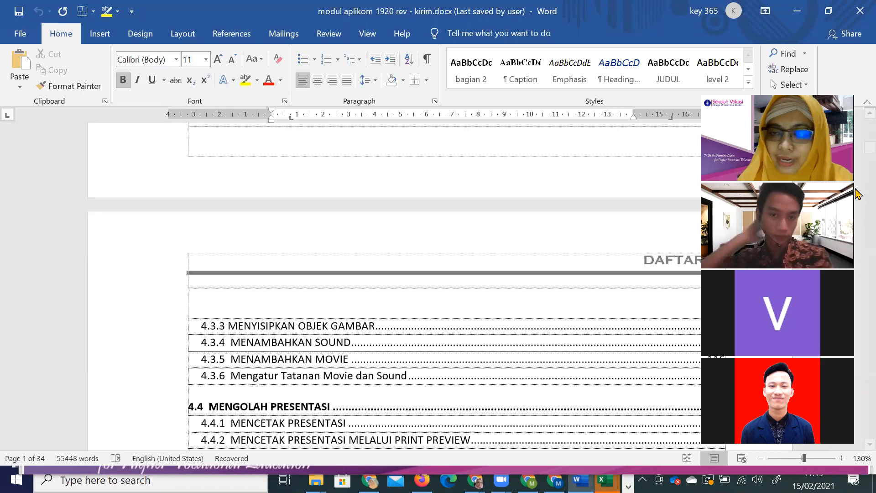
{"action": "scroll", "coordinate": [634, 233], "scroll_direction": "down", "scroll_amount": 2}
{"action": "scroll", "coordinate": [675, 221], "scroll_direction": "down", "scroll_amount": 4}
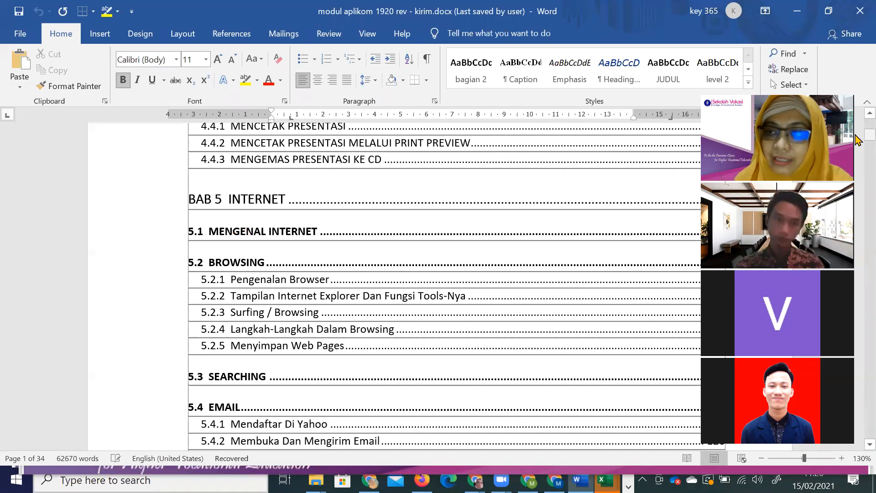
- Examine the labelled diagram of the Word window in section 2.1.2, including its Menu Bar, Title Bar and Ribbon / Toolbar labels
{"action": "left_click_drag", "start_coordinate": [856, 138], "coordinate": [855, 155]}
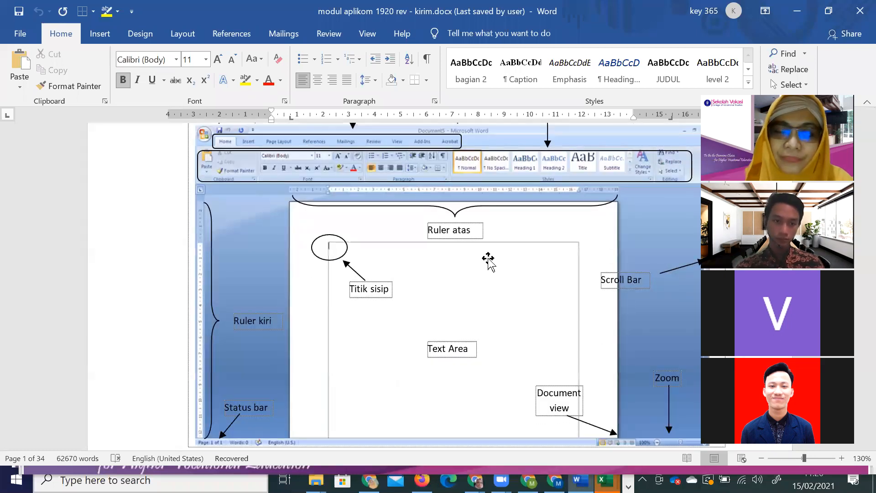
{"action": "scroll", "coordinate": [588, 246], "scroll_direction": "up", "scroll_amount": 5}
{"action": "scroll", "coordinate": [586, 249], "scroll_direction": "up", "scroll_amount": 5}
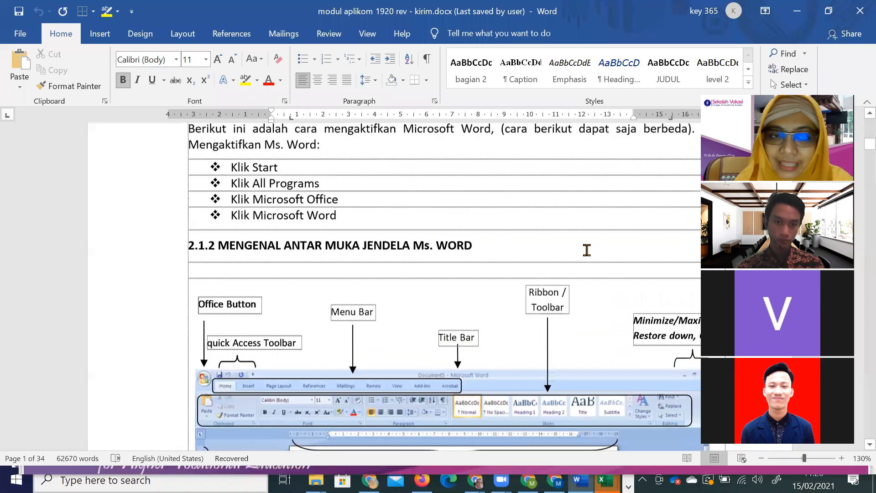
{"action": "scroll", "coordinate": [593, 254], "scroll_direction": "down", "scroll_amount": 4}
{"action": "scroll", "coordinate": [598, 258], "scroll_direction": "down", "scroll_amount": 4}
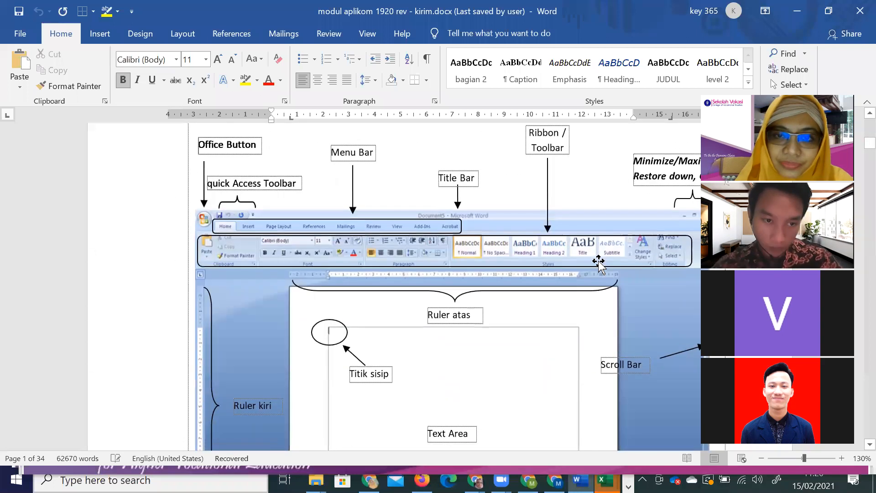
{"action": "scroll", "coordinate": [502, 279], "scroll_direction": "down", "scroll_amount": 1}
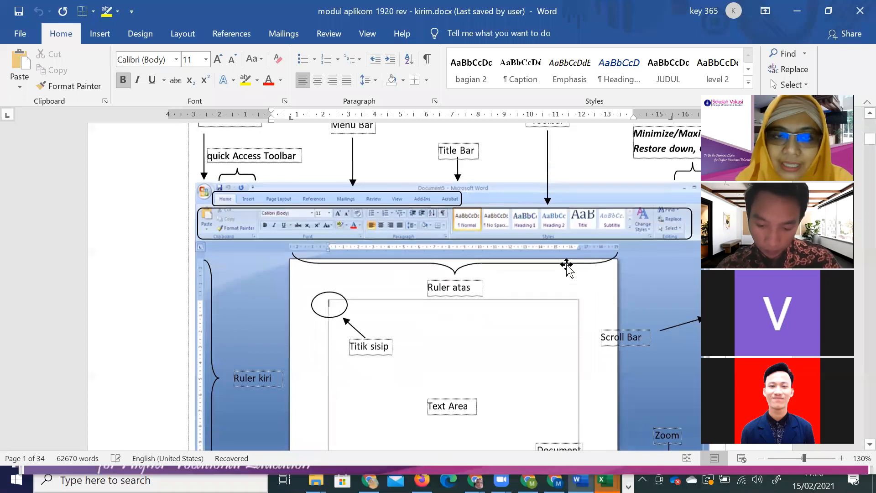
{"action": "scroll", "coordinate": [565, 263], "scroll_direction": "up", "scroll_amount": 1}
{"action": "scroll", "coordinate": [561, 194], "scroll_direction": "down", "scroll_amount": 1}
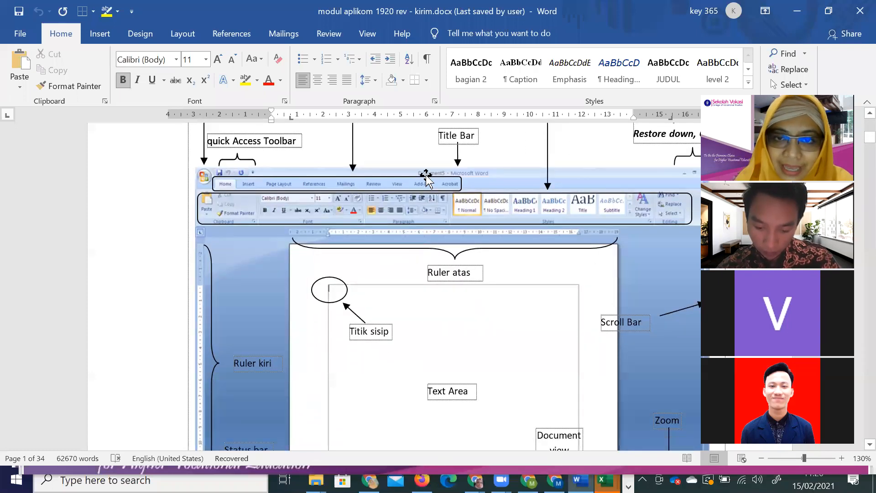
{"action": "scroll", "coordinate": [310, 199], "scroll_direction": "up", "scroll_amount": 1}
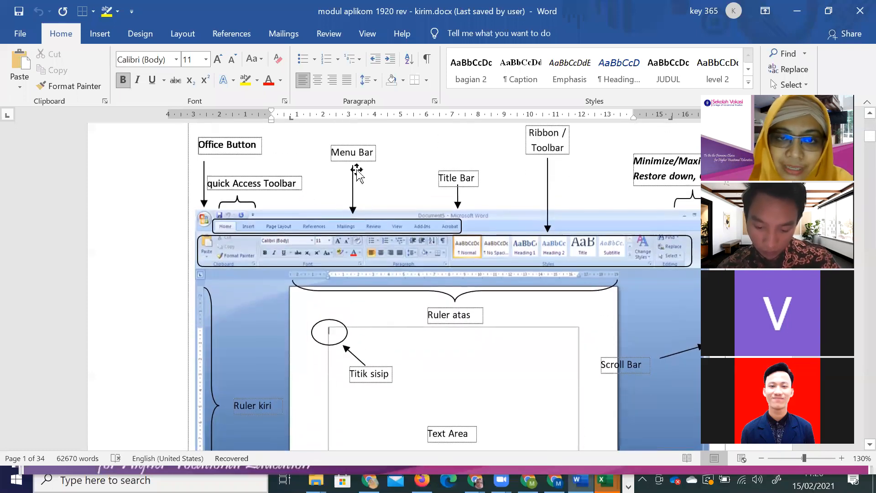
{"action": "scroll", "coordinate": [369, 208], "scroll_direction": "down", "scroll_amount": 1}
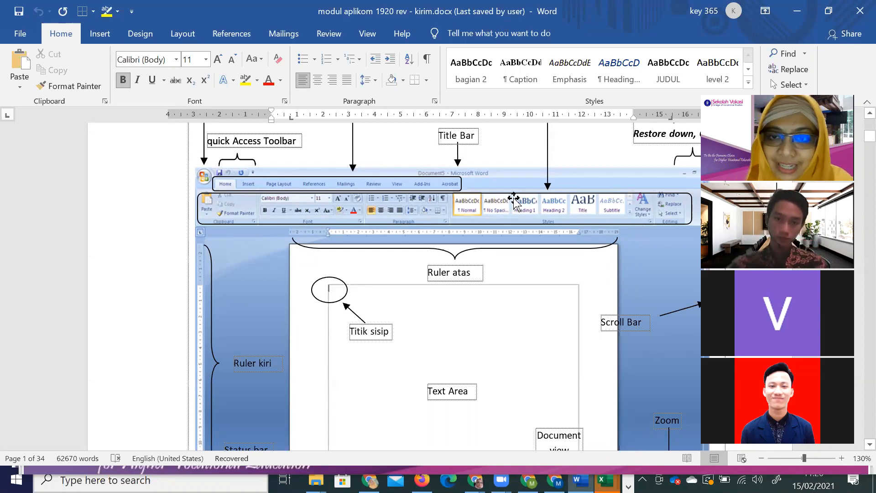
{"action": "scroll", "coordinate": [513, 200], "scroll_direction": "up", "scroll_amount": 1}
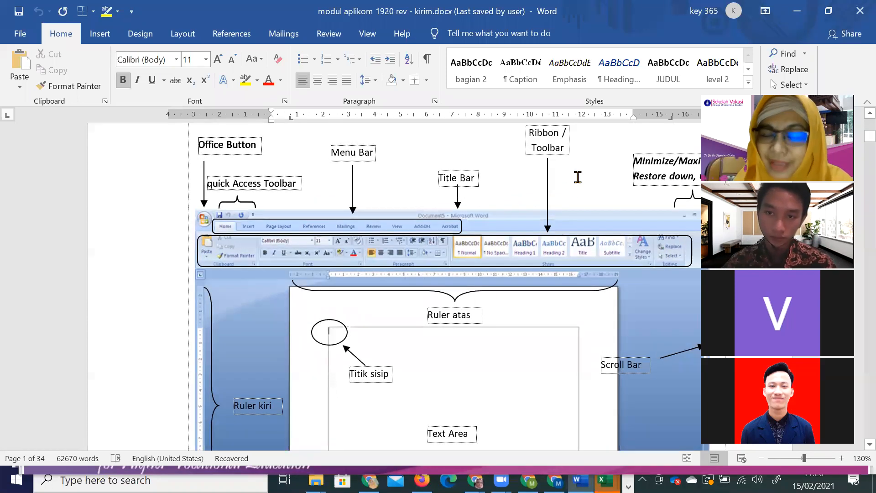
{"action": "left_click", "coordinate": [552, 132]}
{"action": "left_click_drag", "start_coordinate": [552, 132], "coordinate": [555, 147]}
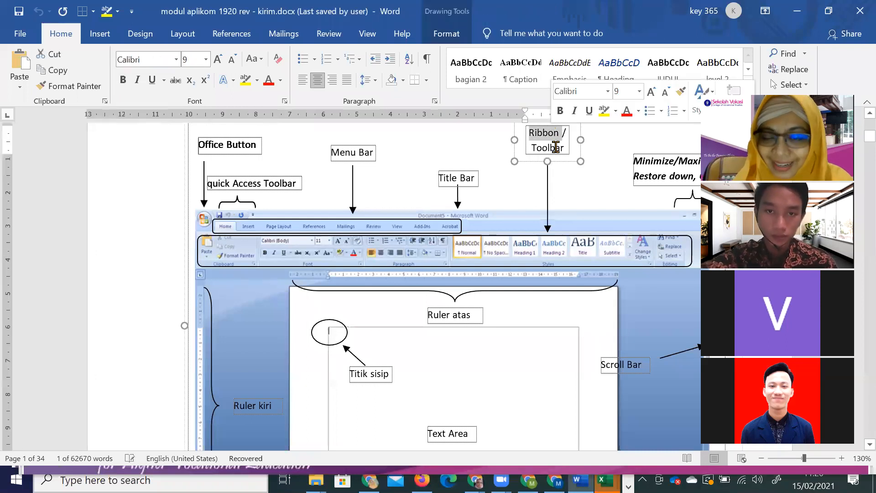
{"action": "left_click", "coordinate": [554, 140]}
- Read through the table of tool descriptions and on to sections 2.1.3 and 2.1.4 about creating and opening documents
{"action": "scroll", "coordinate": [488, 242], "scroll_direction": "down", "scroll_amount": 8}
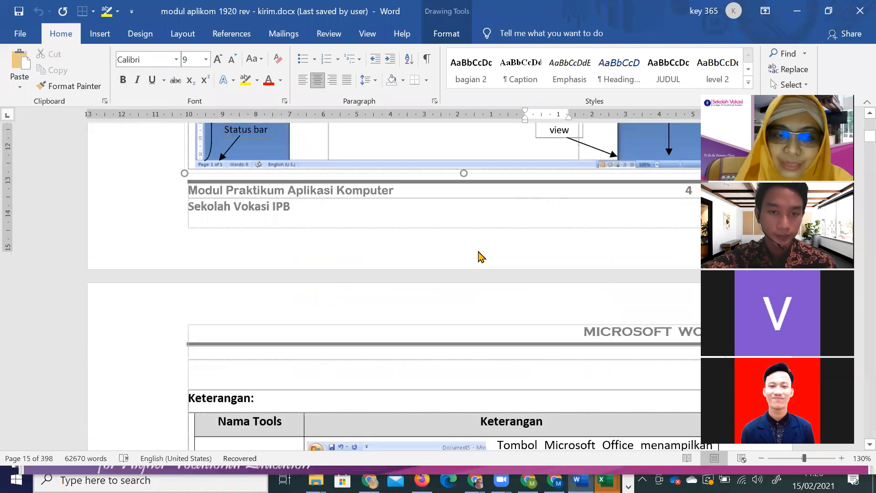
{"action": "scroll", "coordinate": [481, 256], "scroll_direction": "down", "scroll_amount": 10}
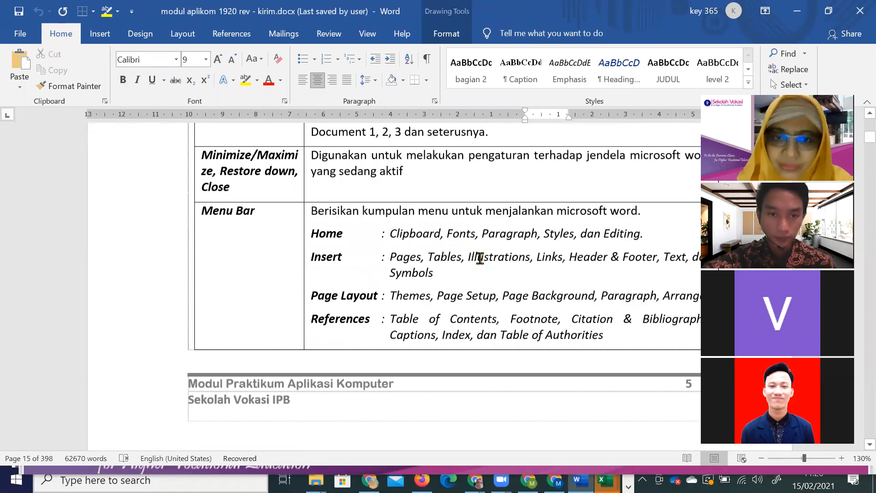
{"action": "scroll", "coordinate": [480, 258], "scroll_direction": "down", "scroll_amount": 10}
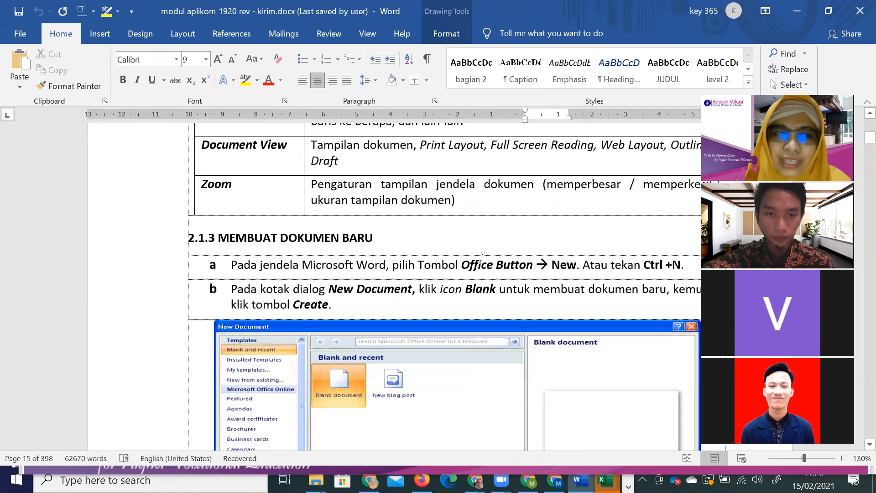
{"action": "scroll", "coordinate": [481, 257], "scroll_direction": "down", "scroll_amount": 5}
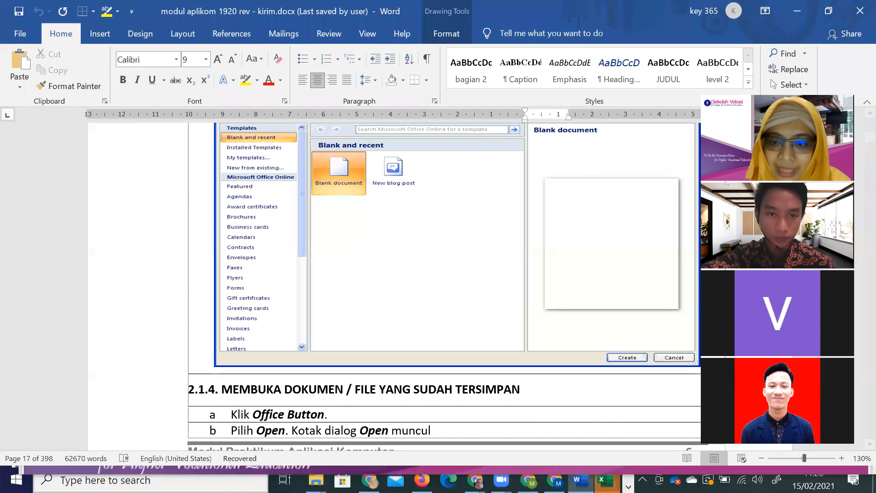
- Switch to the thesis report open in Word's Protected View and create a new blank document from there
{"action": "key", "text": "alt+Tab"}
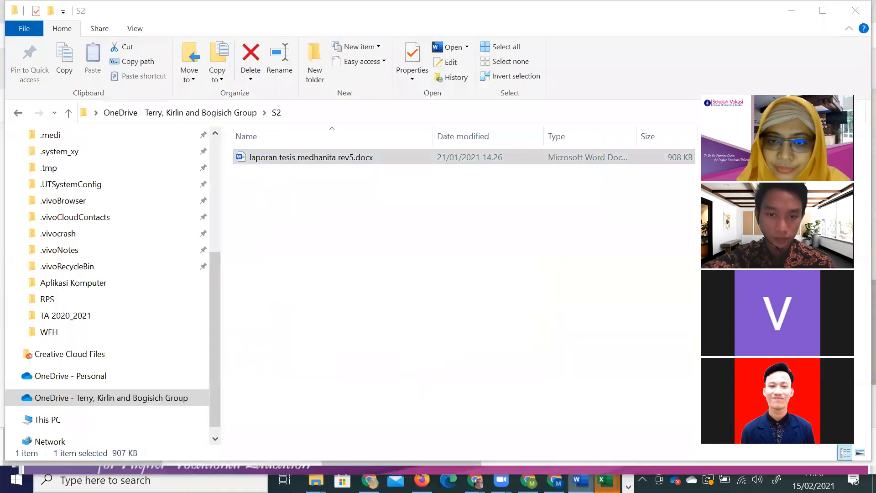
{"action": "key", "text": "alt+Tab"}
{"action": "key", "text": "alt+Tab"}
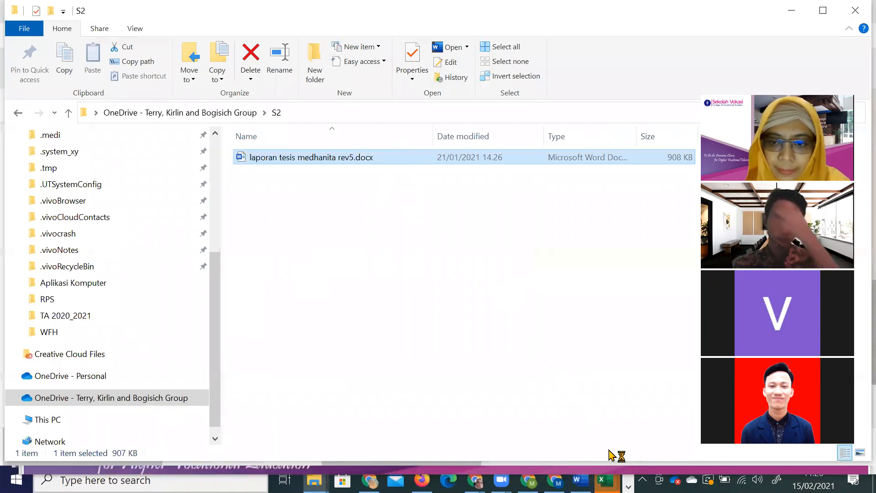
{"action": "left_click", "coordinate": [580, 480]}
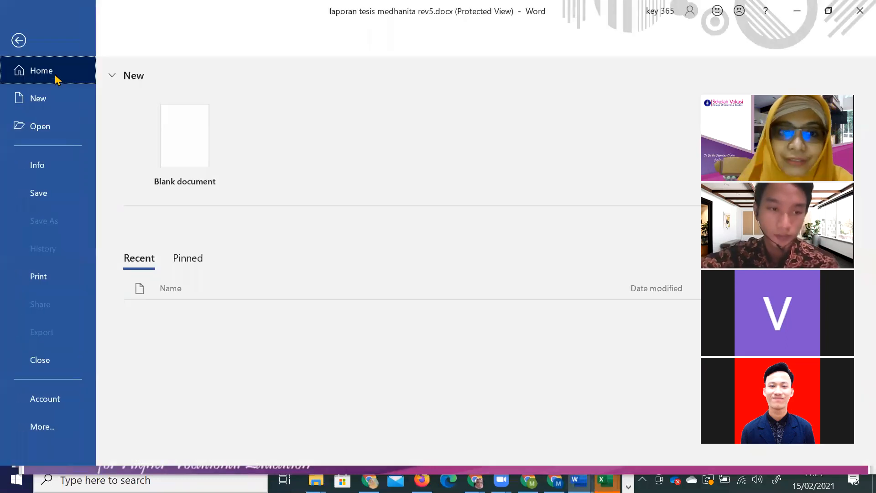
{"action": "left_click", "coordinate": [55, 104]}
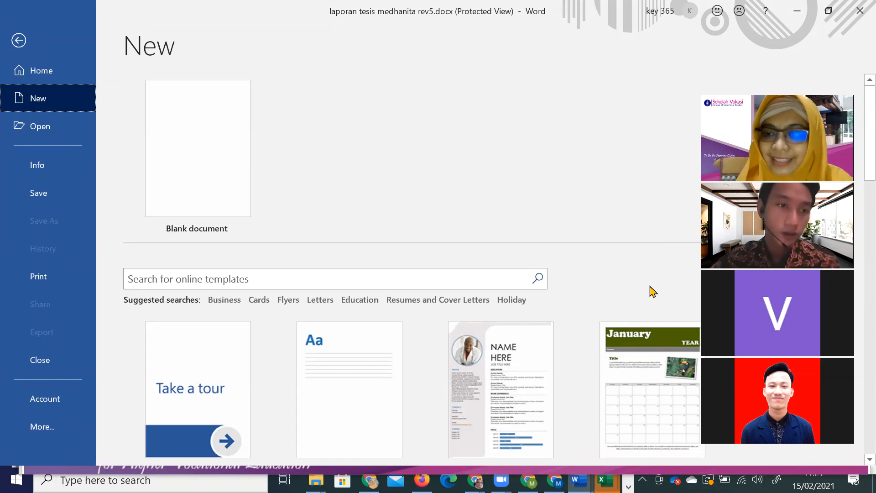
{"action": "left_click", "coordinate": [213, 191]}
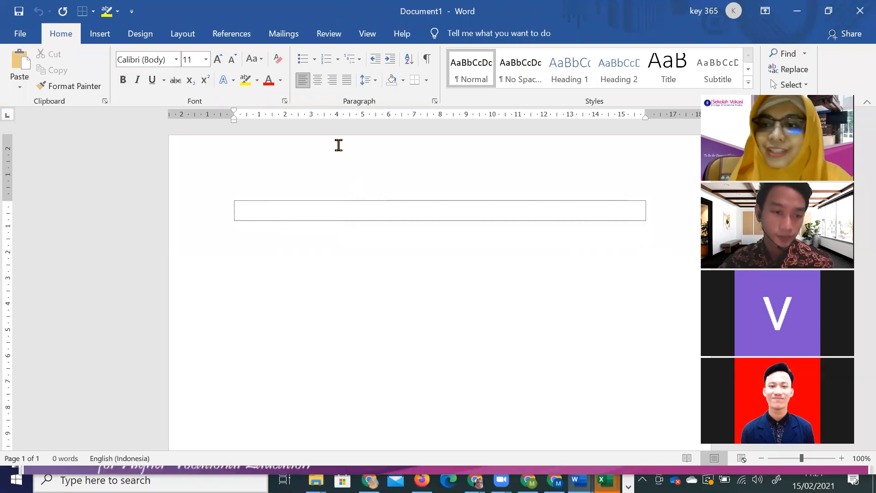
{"action": "double_click", "coordinate": [415, 202]}
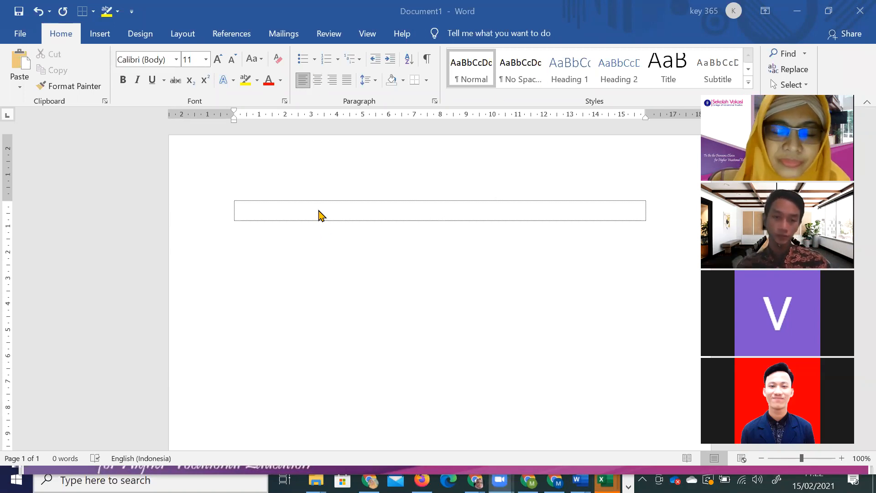
{"action": "key", "text": "ctrl+z"}
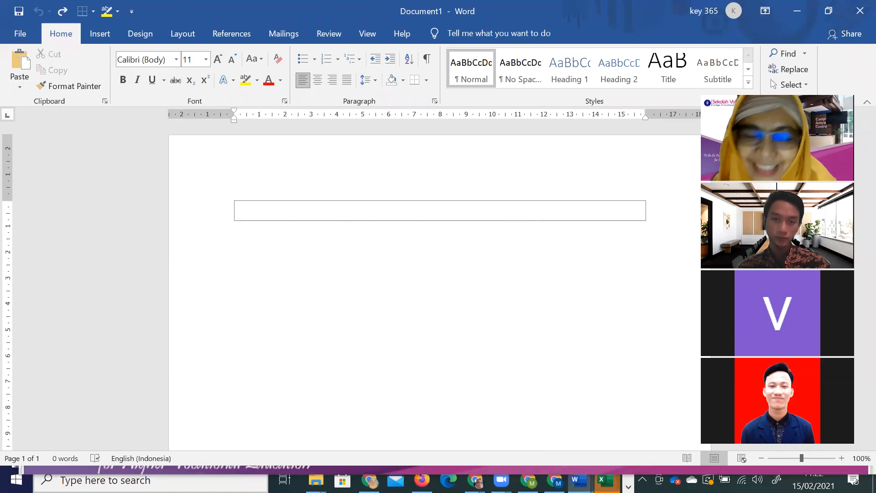
{"action": "left_click", "coordinate": [22, 36]}
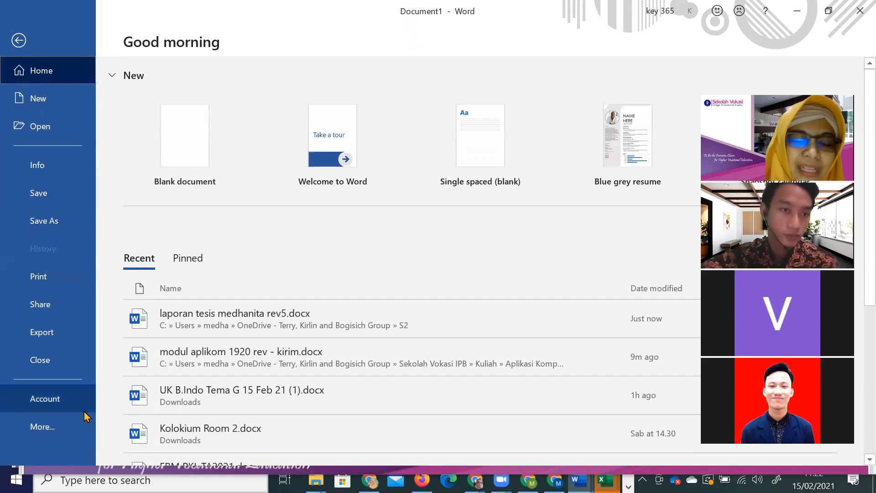
{"action": "left_click", "coordinate": [63, 434]}
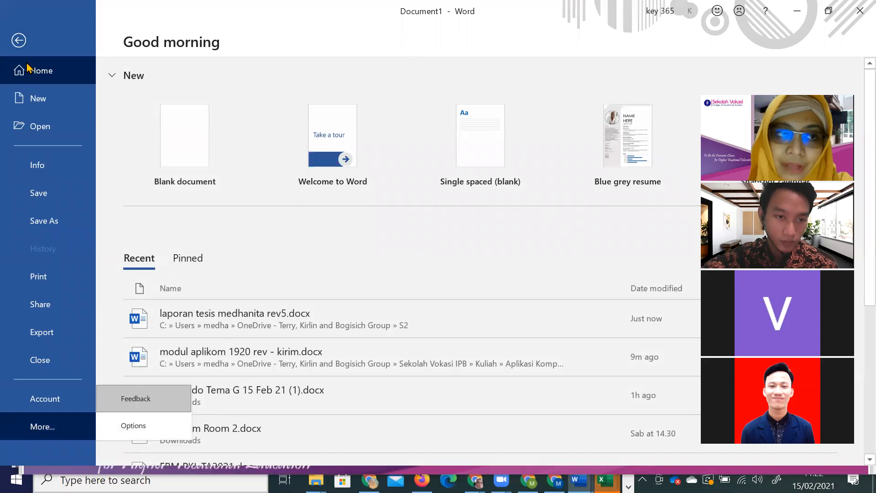
{"action": "left_click", "coordinate": [18, 40]}
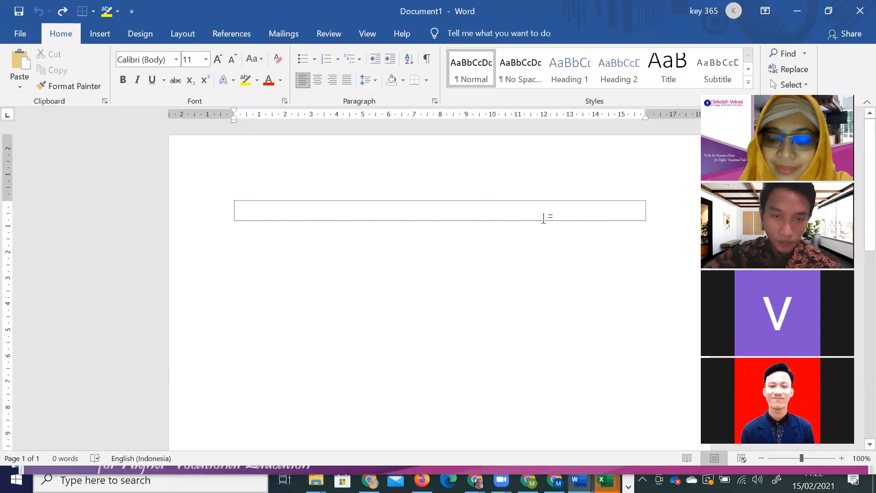
- Add eight empty paragraphs to the blank document
{"action": "key", "text": "Tab"}
{"action": "key", "text": "Tab"}
{"action": "key", "text": "Tab"}
{"action": "key", "text": "Tab"}
{"action": "key", "text": "Tab"}
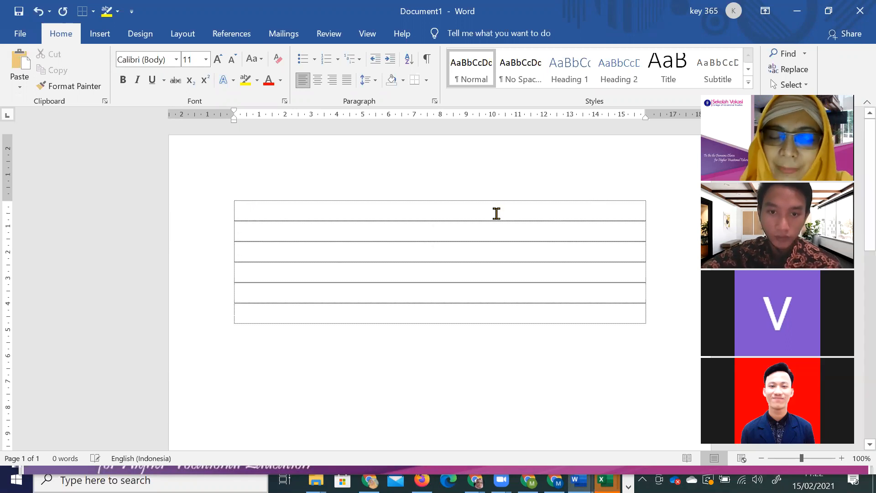
{"action": "key", "text": "Tab"}
{"action": "key", "text": "Tab"}
{"action": "key", "text": "Tab"}
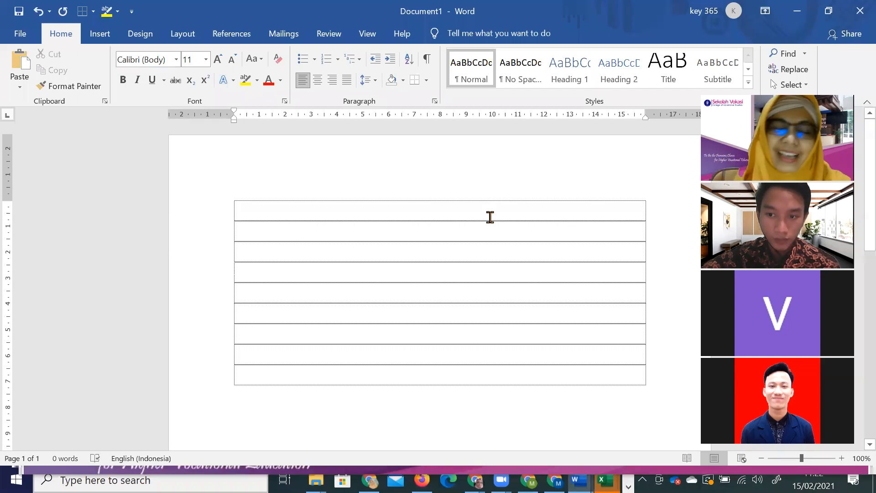
- Open Word Options and review the General settings, from the user interface and personalization options to the start-up options
{"action": "left_click", "coordinate": [19, 33]}
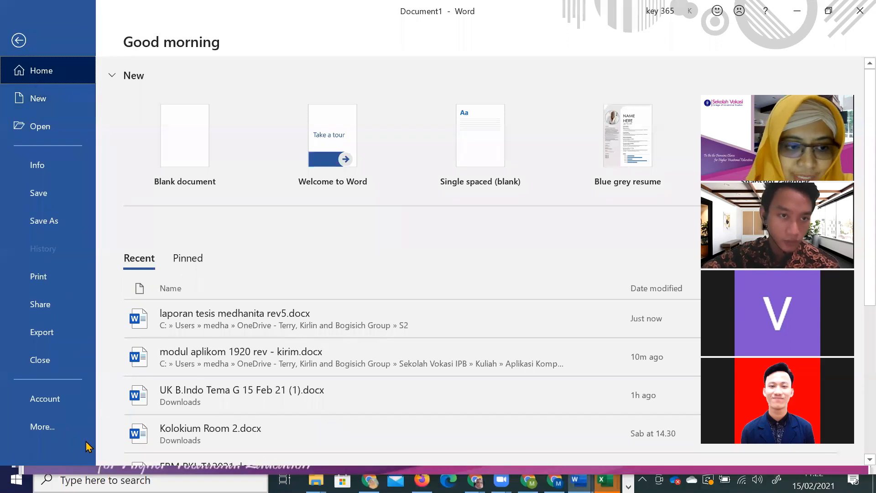
{"action": "left_click", "coordinate": [71, 431]}
{"action": "left_click", "coordinate": [138, 429]}
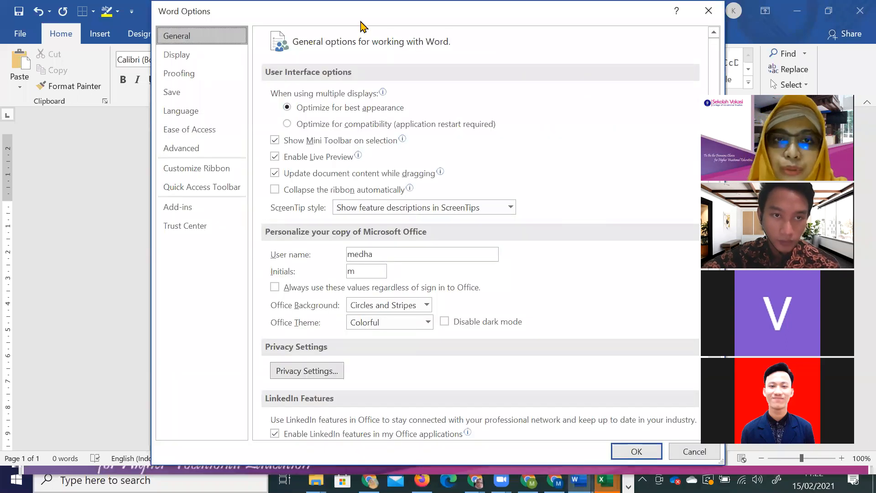
{"action": "left_click_drag", "start_coordinate": [345, 21], "coordinate": [324, 44]}
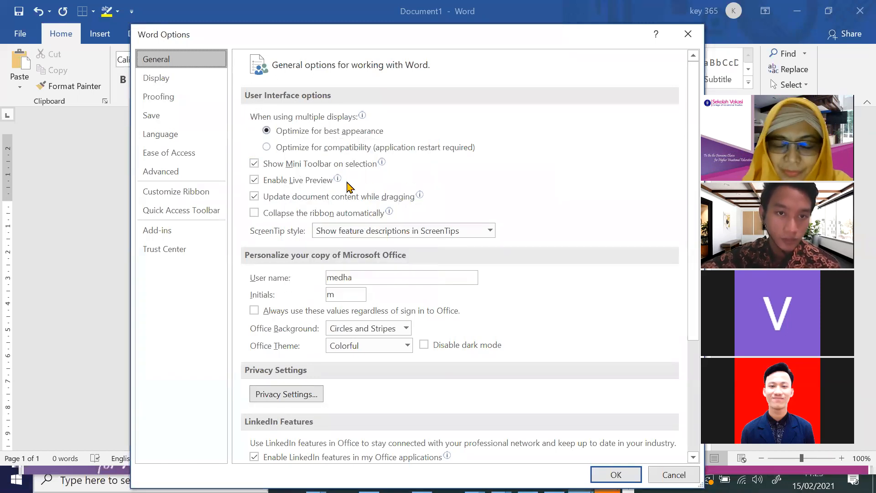
{"action": "left_click", "coordinate": [372, 279]}
{"action": "left_click", "coordinate": [345, 294]}
{"action": "scroll", "coordinate": [396, 339], "scroll_direction": "down", "scroll_amount": 1}
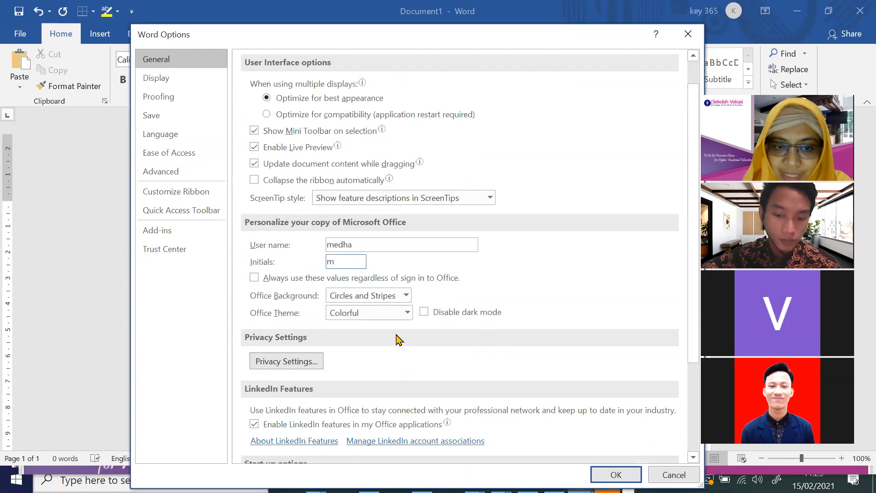
{"action": "scroll", "coordinate": [396, 339], "scroll_direction": "down", "scroll_amount": 3}
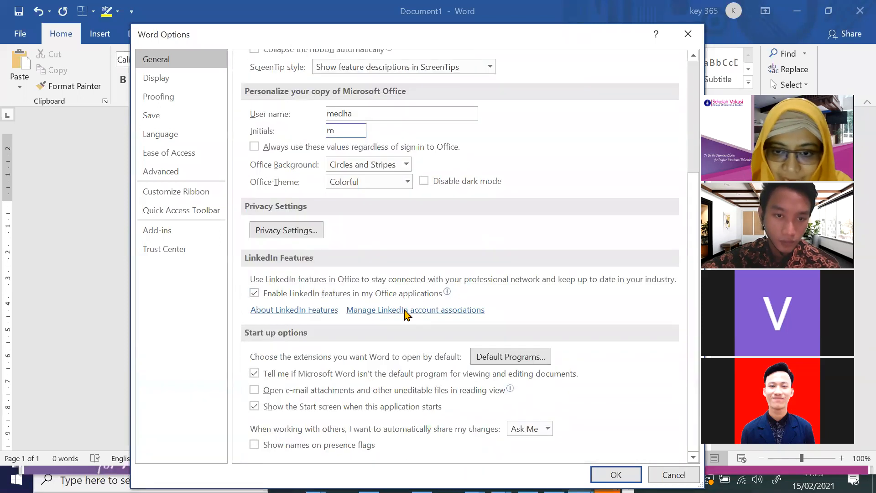
- Review the Display settings in Word Options, including the printing options, and proceed past the Proofing settings
{"action": "left_click", "coordinate": [212, 82]}
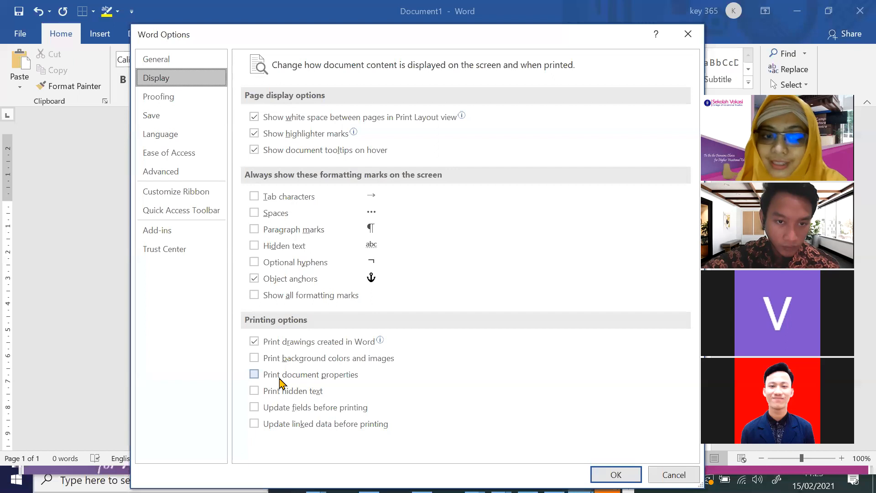
{"action": "left_click", "coordinate": [254, 358]}
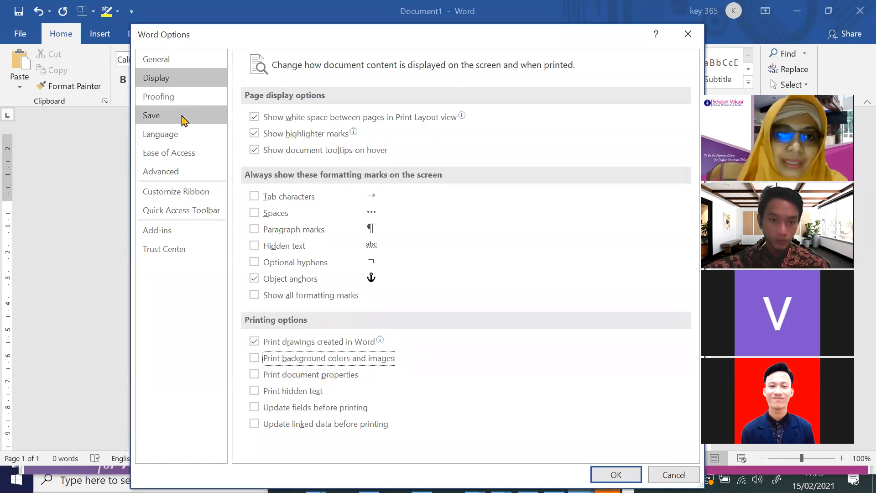
{"action": "left_click", "coordinate": [169, 97]}
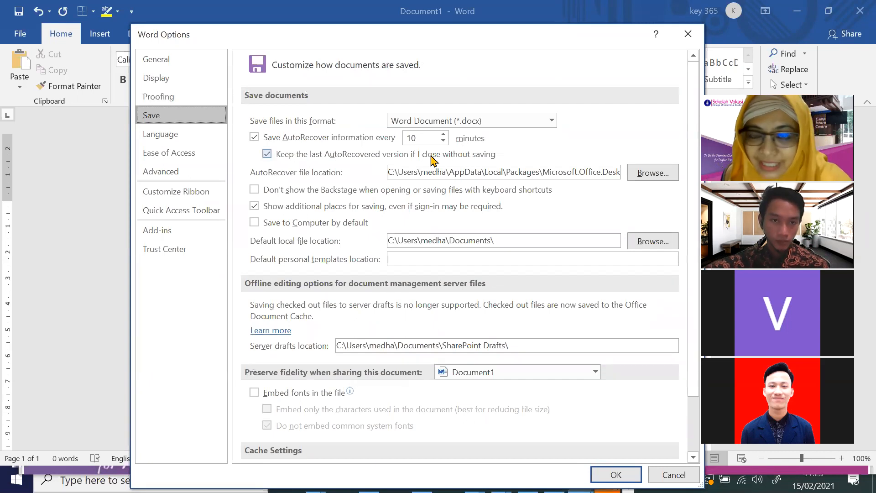
- Set the AutoRecover save interval to 5 minutes and look over the remaining Save settings
{"action": "double_click", "coordinate": [420, 138]}
{"action": "type", "text": "5"}
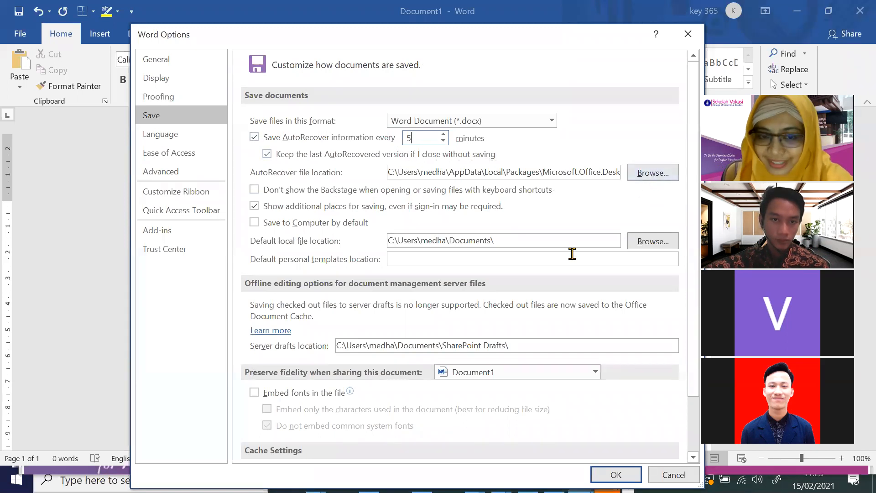
{"action": "scroll", "coordinate": [378, 342], "scroll_direction": "down", "scroll_amount": 3}
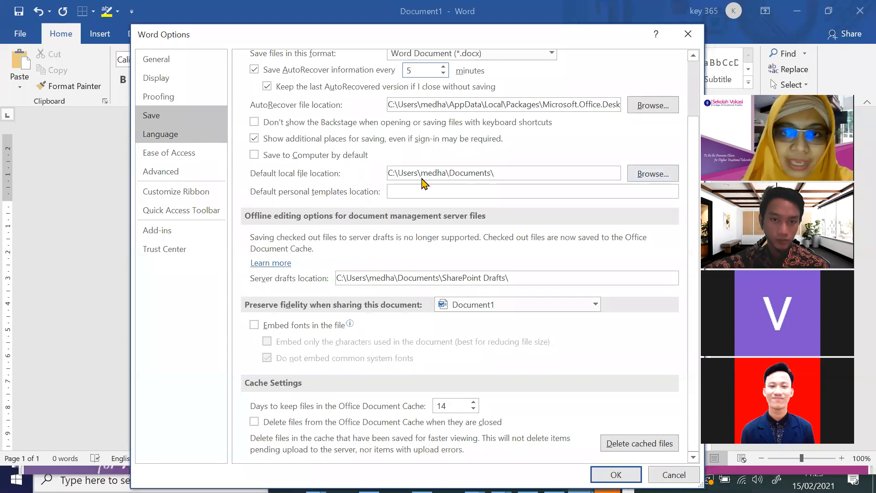
- Review the Ease of Access settings and the Advanced settings, from the editing options to the options for showing document content
{"action": "left_click", "coordinate": [196, 157]}
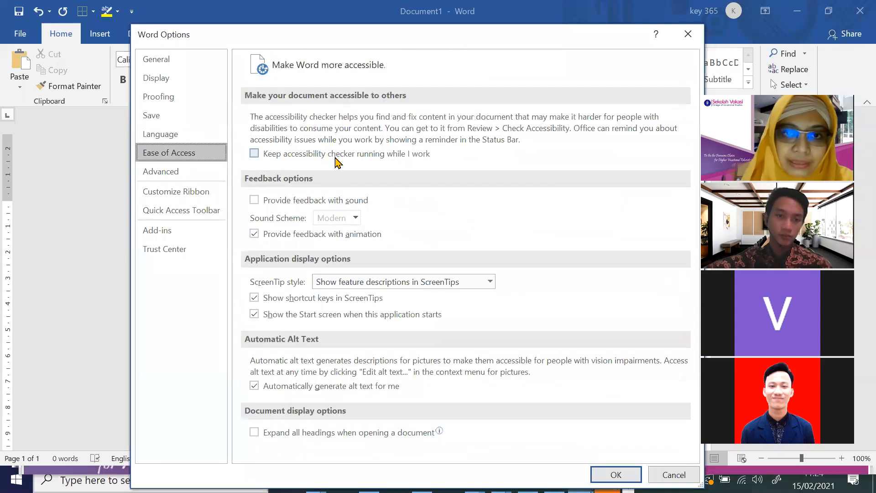
{"action": "left_click", "coordinate": [184, 176]}
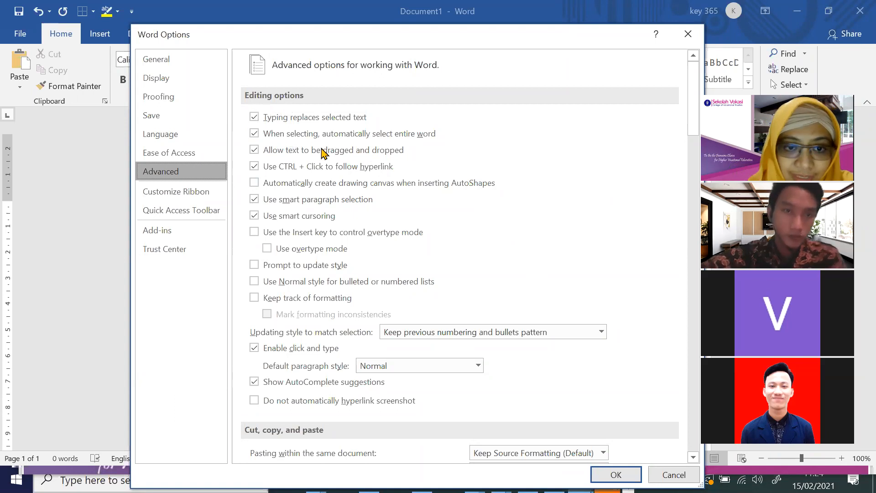
{"action": "scroll", "coordinate": [579, 201], "scroll_direction": "down", "scroll_amount": 3}
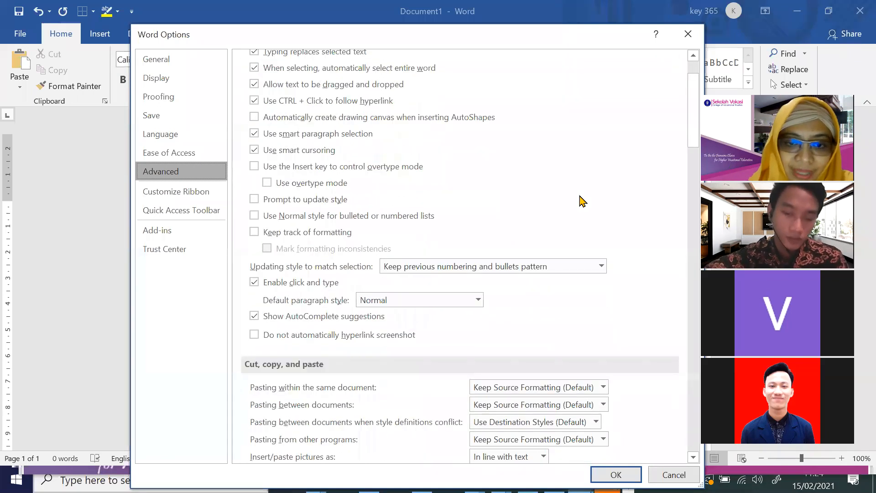
{"action": "scroll", "coordinate": [582, 201], "scroll_direction": "down", "scroll_amount": 1}
{"action": "scroll", "coordinate": [582, 201], "scroll_direction": "down", "scroll_amount": 2}
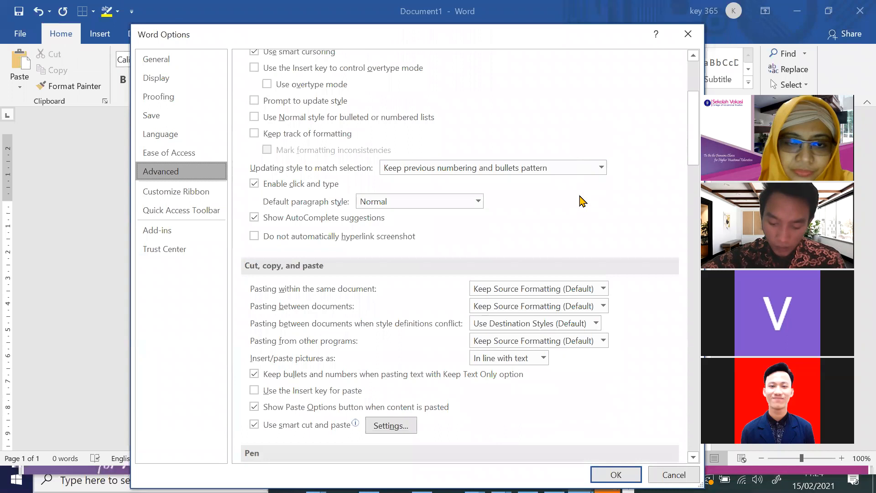
{"action": "scroll", "coordinate": [561, 287], "scroll_direction": "down", "scroll_amount": 3}
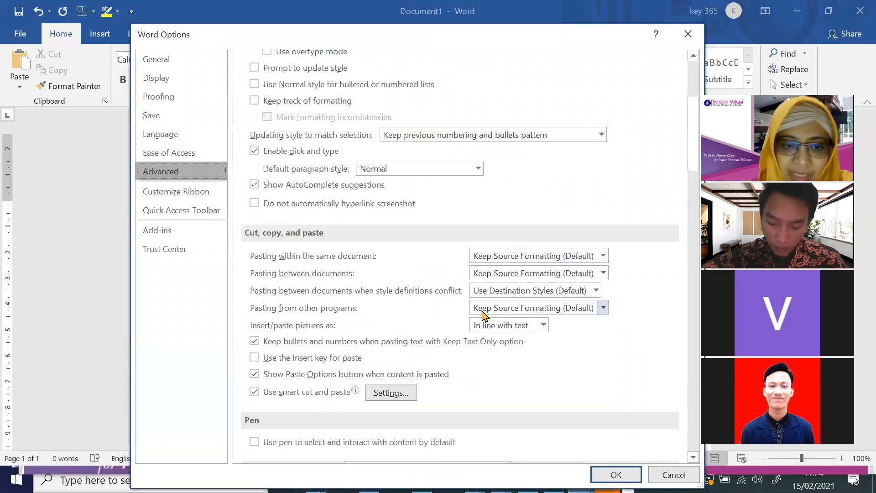
{"action": "scroll", "coordinate": [295, 386], "scroll_direction": "down", "scroll_amount": 5}
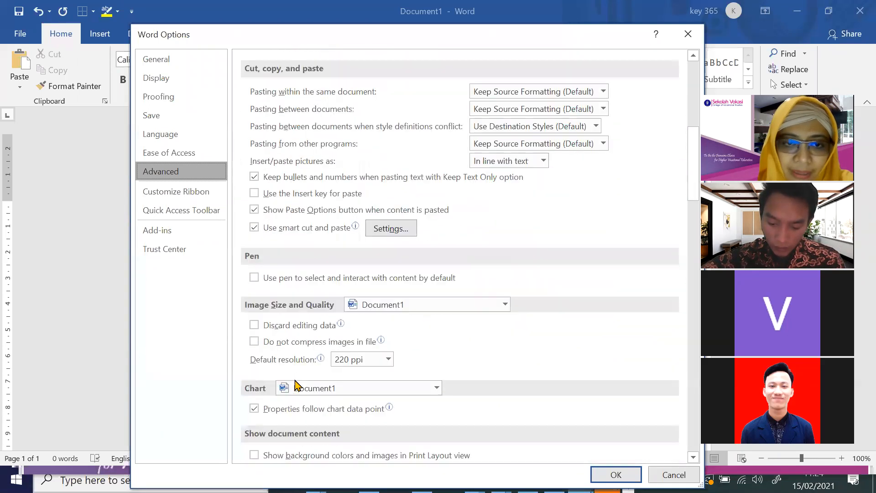
{"action": "scroll", "coordinate": [296, 386], "scroll_direction": "down", "scroll_amount": 2}
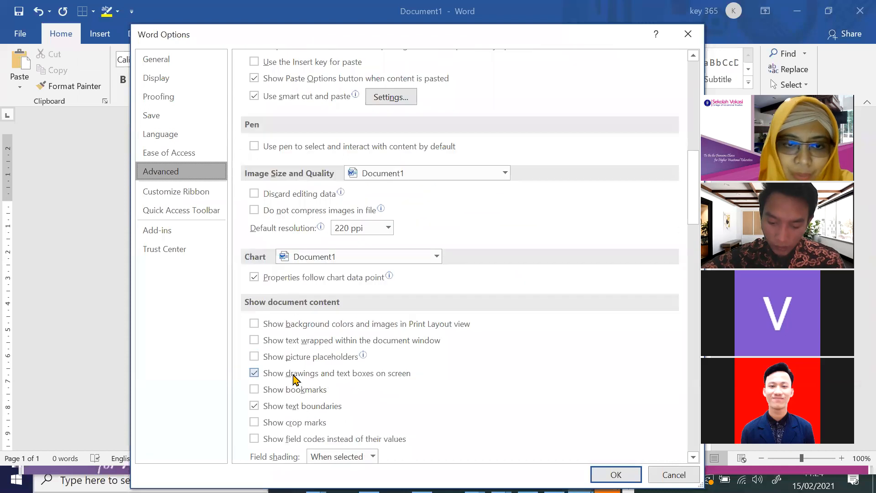
{"action": "scroll", "coordinate": [294, 380], "scroll_direction": "down", "scroll_amount": 1}
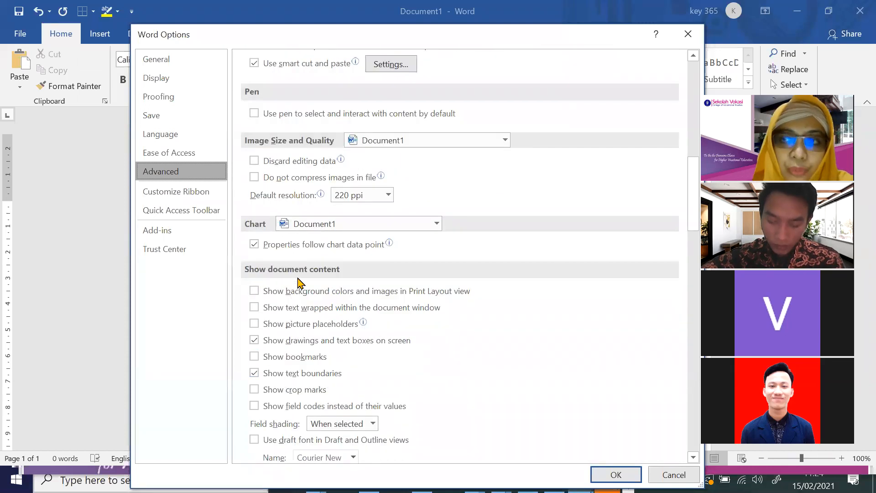
- Turn off the display of text boundaries, apply the options, and enter and erase some sample text in the blank document
{"action": "left_click", "coordinate": [254, 374]}
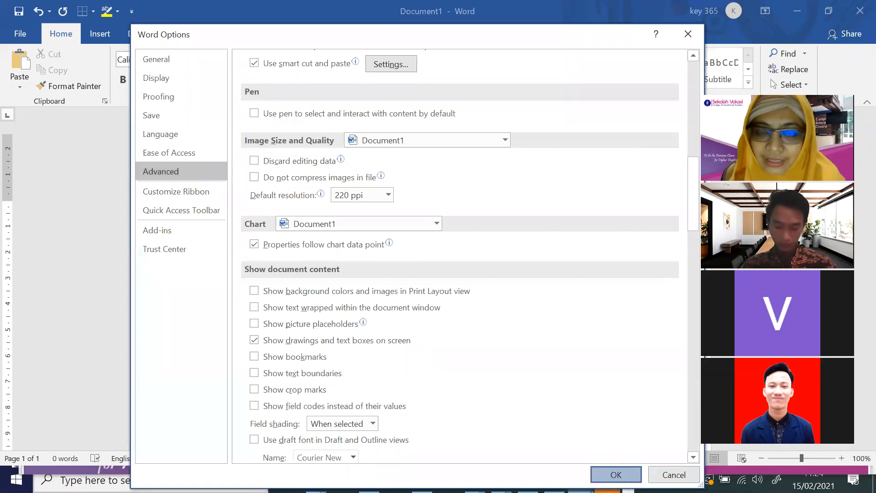
{"action": "key", "text": "Return"}
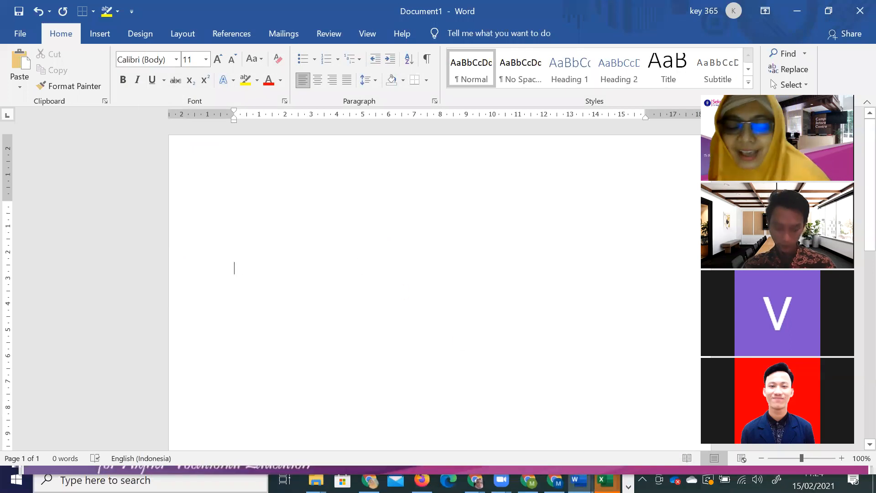
{"action": "type", "text": "gfdg fdfv f"}
{"action": "key", "text": "BackSpace"}
{"action": "key", "text": "BackSpace"}
{"action": "key", "text": "BackSpace"}
- Reopen Word Options and turn on the display of text boundaries in the Advanced settings
{"action": "left_click", "coordinate": [20, 34]}
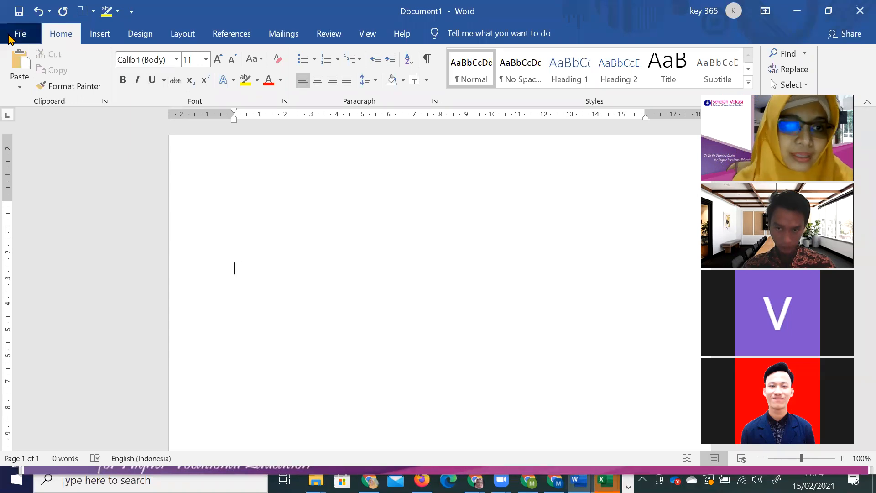
{"action": "left_click", "coordinate": [64, 429]}
{"action": "left_click", "coordinate": [165, 426]}
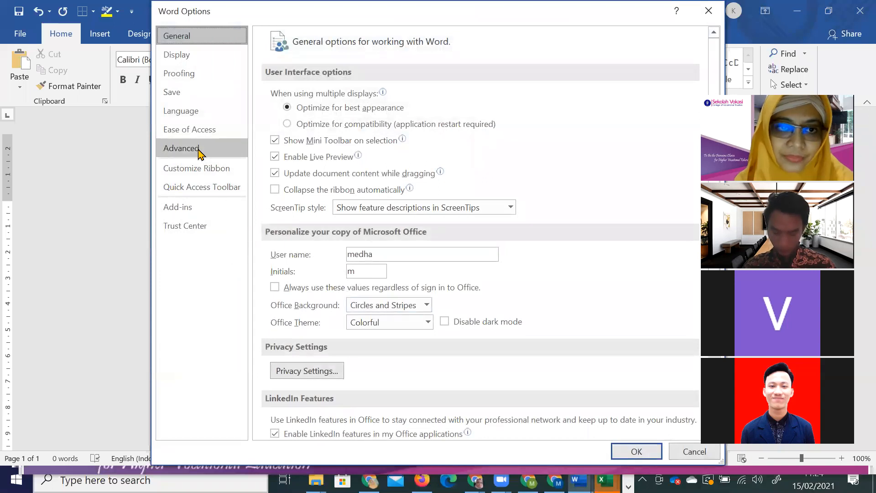
{"action": "scroll", "coordinate": [439, 304], "scroll_direction": "down", "scroll_amount": 15}
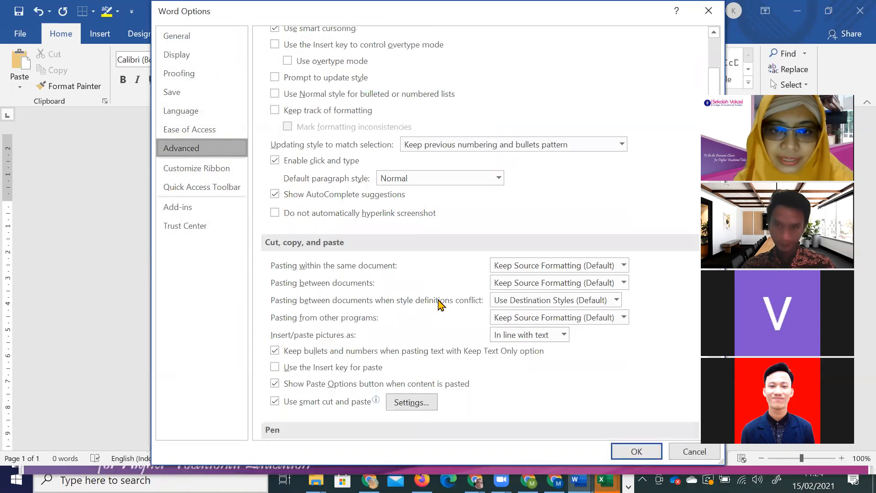
{"action": "scroll", "coordinate": [440, 307], "scroll_direction": "down", "scroll_amount": 4}
{"action": "scroll", "coordinate": [410, 301], "scroll_direction": "up", "scroll_amount": 1}
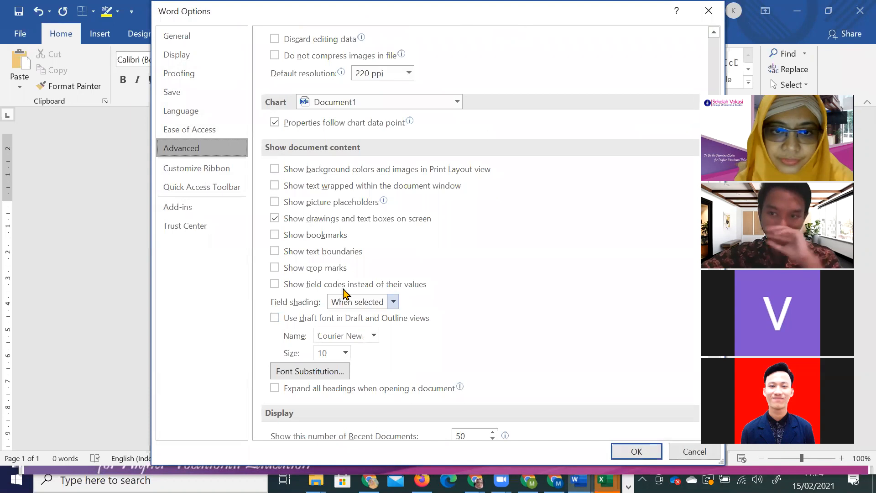
{"action": "left_click", "coordinate": [336, 252]}
- Select Centimeters as the measurement unit, look through the advanced Print and Save options, and apply the settings
{"action": "scroll", "coordinate": [542, 303], "scroll_direction": "down", "scroll_amount": 4}
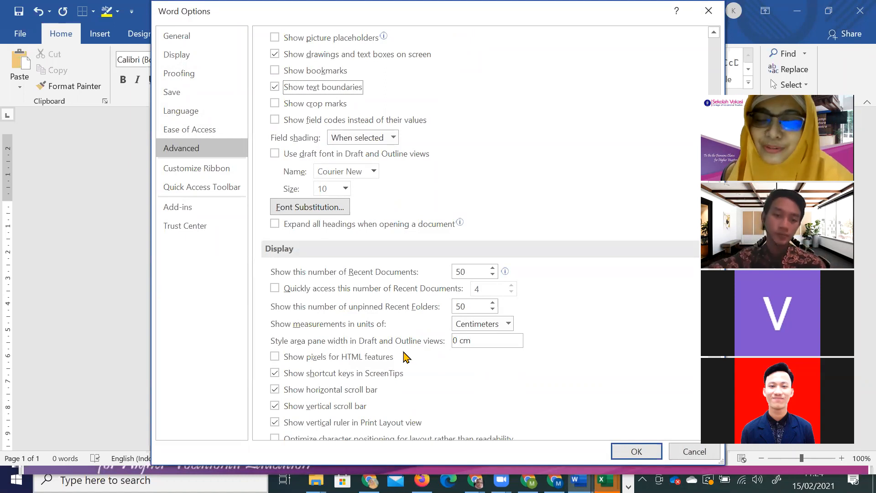
{"action": "left_click", "coordinate": [508, 324]}
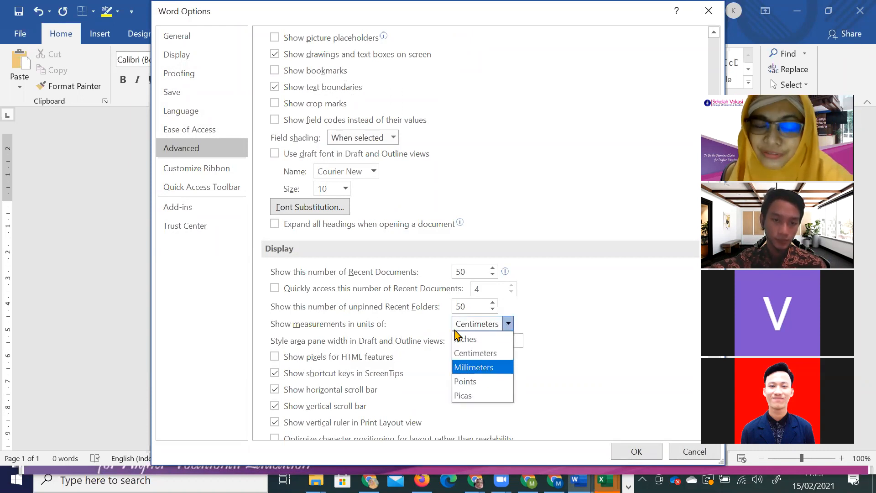
{"action": "left_click", "coordinate": [497, 354]}
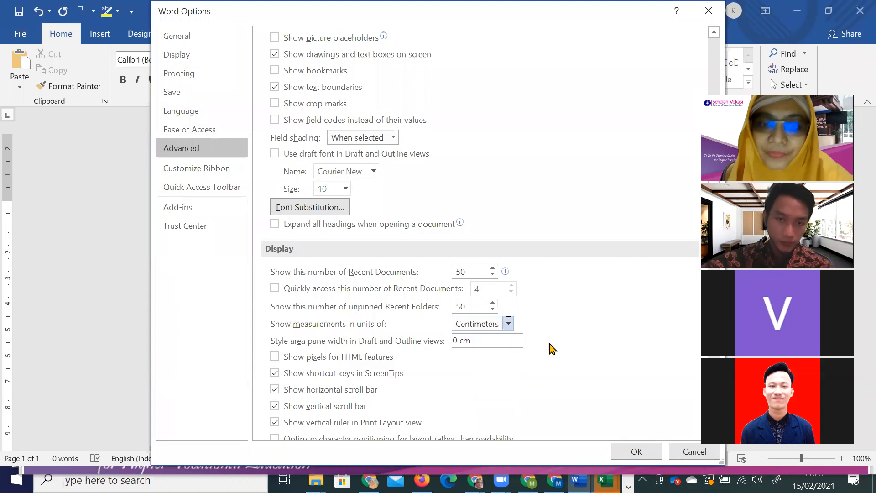
{"action": "scroll", "coordinate": [585, 355], "scroll_direction": "down", "scroll_amount": 7}
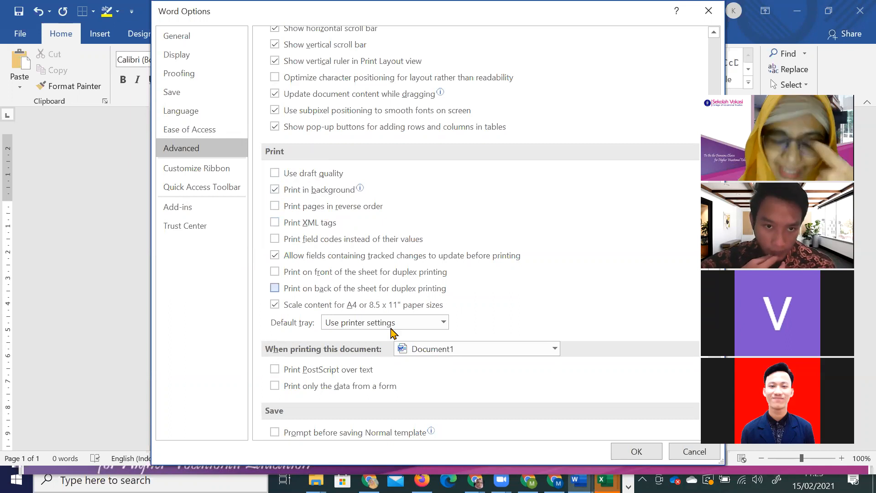
{"action": "scroll", "coordinate": [487, 341], "scroll_direction": "down", "scroll_amount": 3}
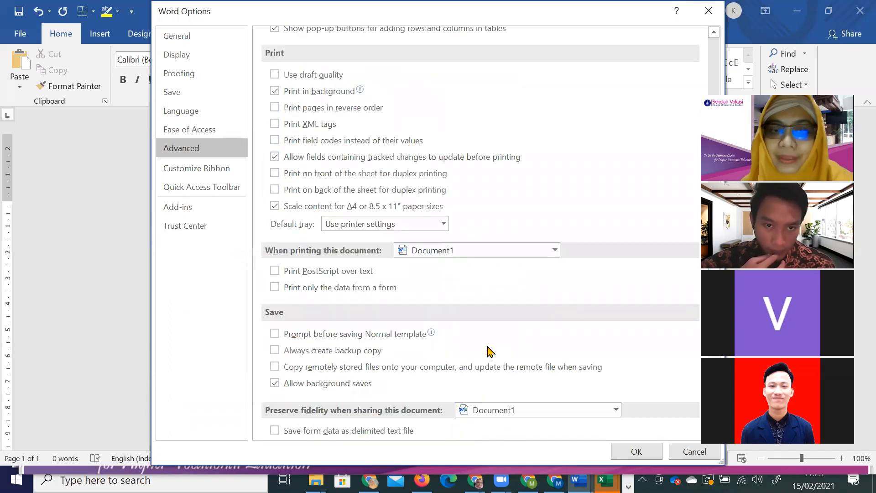
{"action": "left_click", "coordinate": [638, 450]}
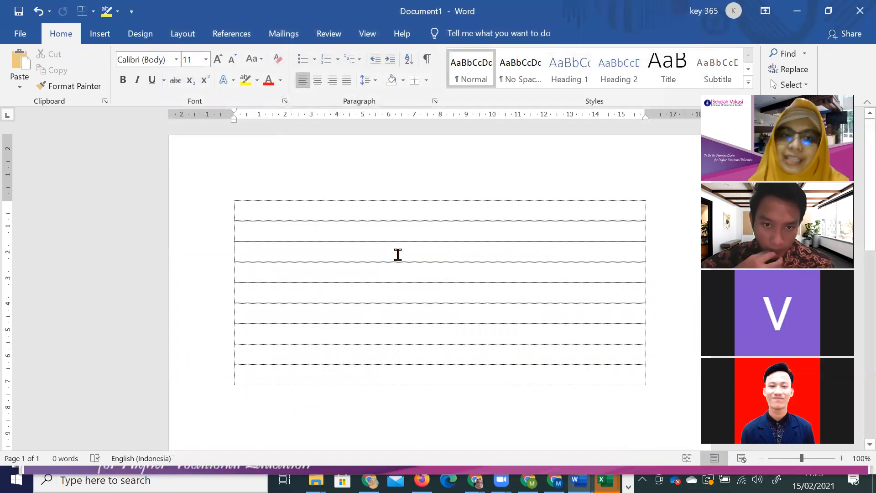
- Switch to the thesis report in Protected View and copy the three introduction paragraphs about baby crying and Dunstan Baby Language
{"action": "mouse_move", "coordinate": [579, 478]}
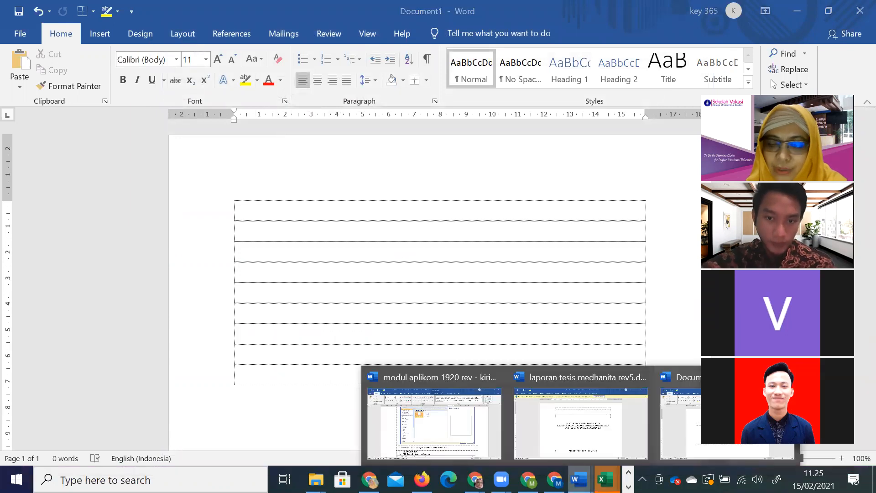
{"action": "left_click", "coordinate": [588, 407]}
{"action": "scroll", "coordinate": [581, 397], "scroll_direction": "down", "scroll_amount": 15}
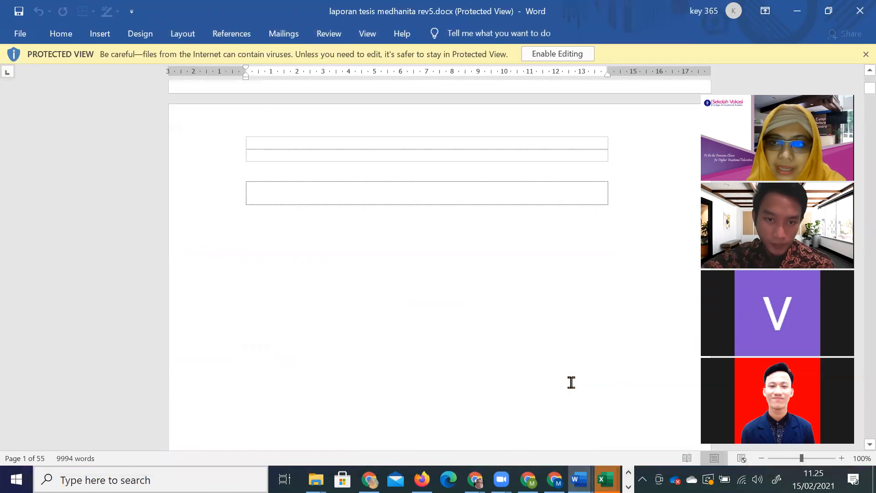
{"action": "left_click_drag", "start_coordinate": [855, 89], "coordinate": [857, 192]}
{"action": "scroll", "coordinate": [860, 205], "scroll_direction": "up", "scroll_amount": 10}
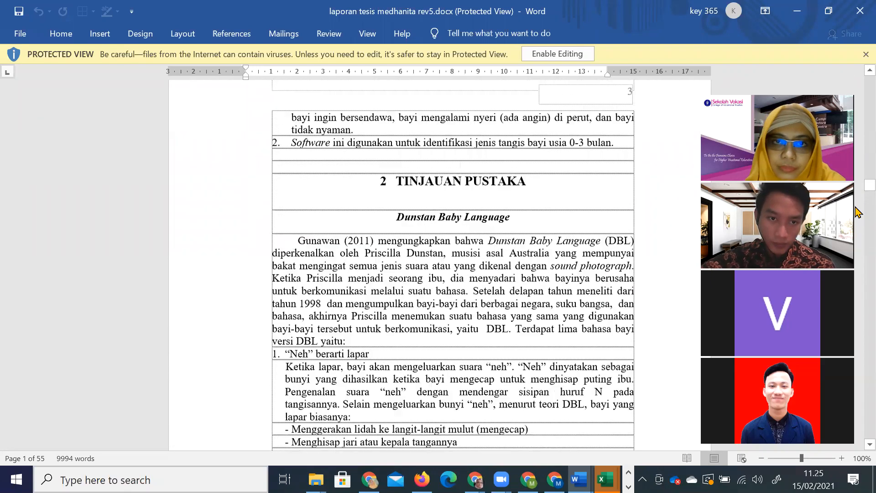
{"action": "scroll", "coordinate": [569, 208], "scroll_direction": "up", "scroll_amount": 15}
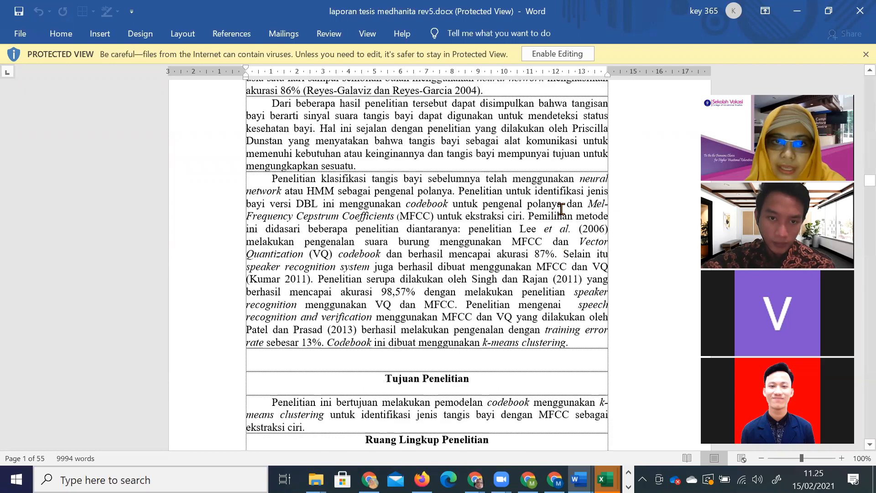
{"action": "scroll", "coordinate": [564, 223], "scroll_direction": "up", "scroll_amount": 8}
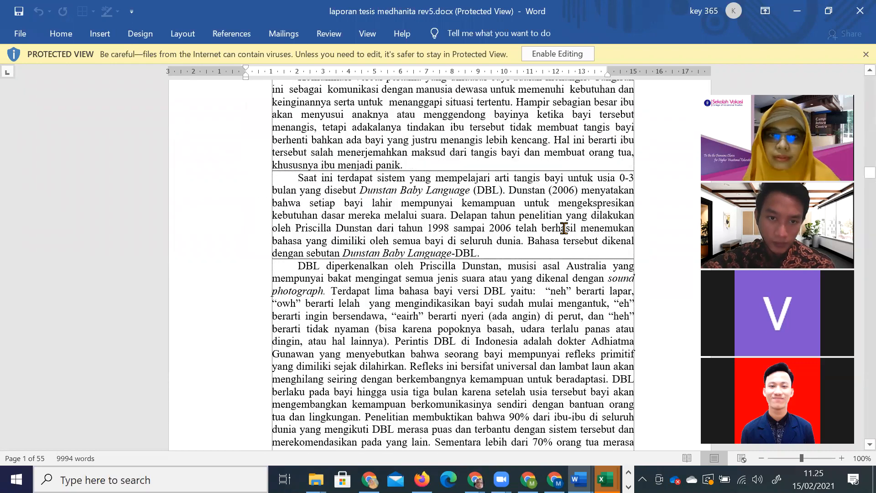
{"action": "left_click_drag", "start_coordinate": [294, 207], "coordinate": [524, 360]}
{"action": "key", "text": "ctrl+c"}
- Return to Document1, paste the copied thesis paragraphs into it and look over the pasted text
{"action": "key", "text": "alt+Tab"}
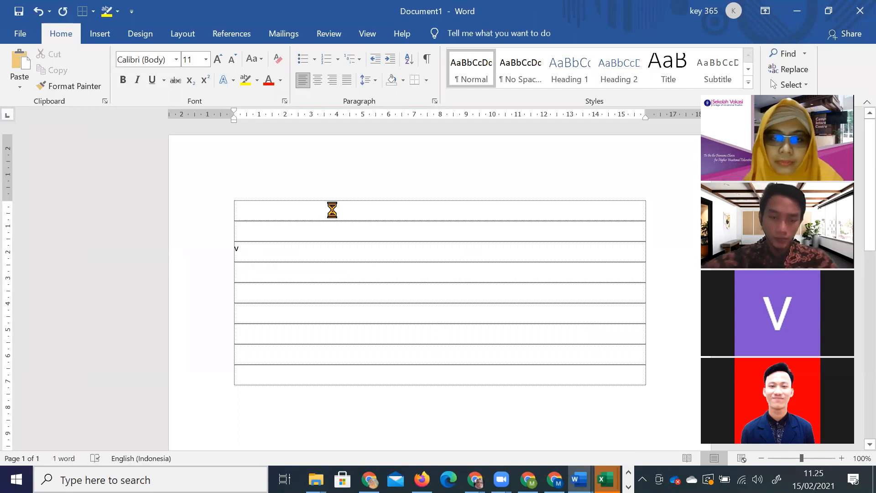
{"action": "scroll", "coordinate": [345, 240], "scroll_direction": "up", "scroll_amount": 5}
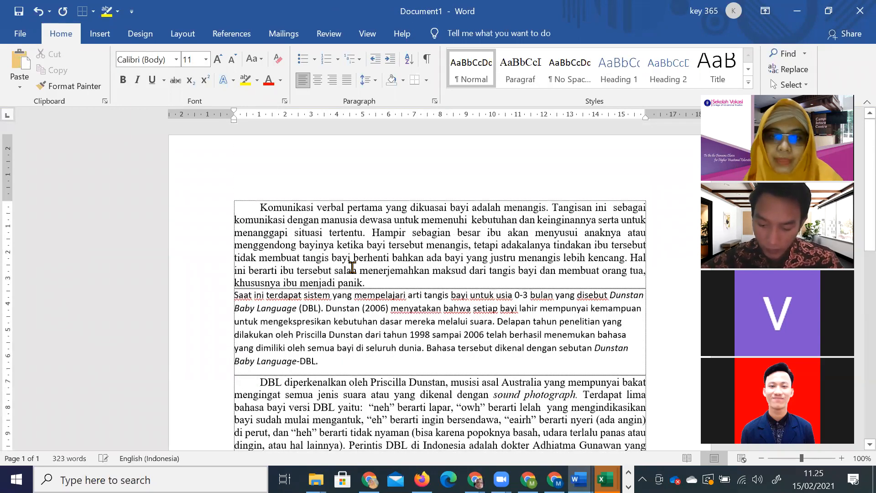
{"action": "scroll", "coordinate": [274, 192], "scroll_direction": "down", "scroll_amount": 4}
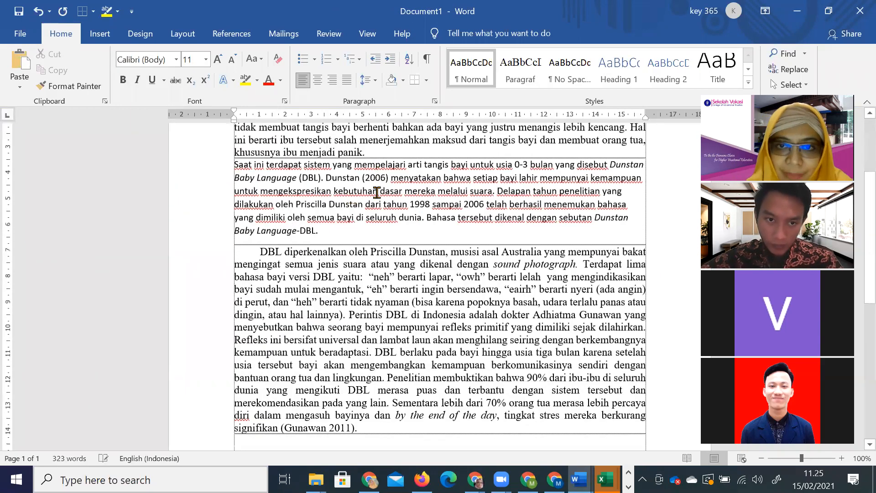
- Add three empty lines above the first pasted paragraph and center the topmost one
{"action": "scroll", "coordinate": [271, 190], "scroll_direction": "up", "scroll_amount": 3}
{"action": "left_click", "coordinate": [259, 174]}
{"action": "key", "text": "Return"}
{"action": "key", "text": "Return"}
{"action": "key", "text": "Return"}
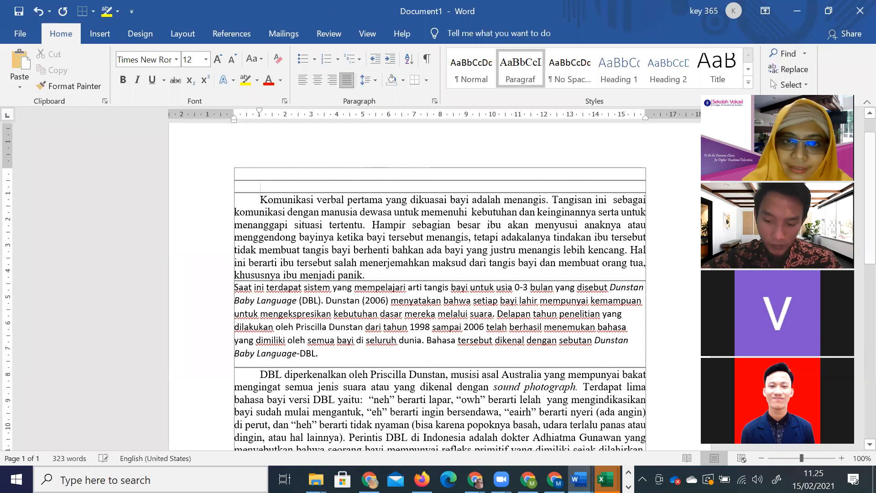
{"action": "left_click", "coordinate": [318, 80]}
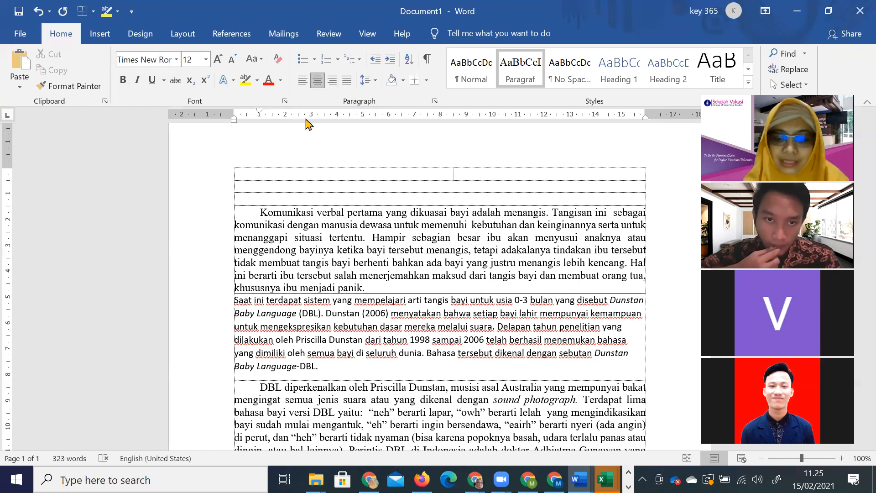
- Enter the title "Aplikasi Penerjemah Tangis Bayi" on the centered line above the pasted paragraphs
{"action": "type", "text": "API"}
{"action": "key", "text": "BackSpace"}
{"action": "type", "text": "lia"}
{"action": "key", "text": "BackSpace"}
{"action": "type", "text": "kas"}
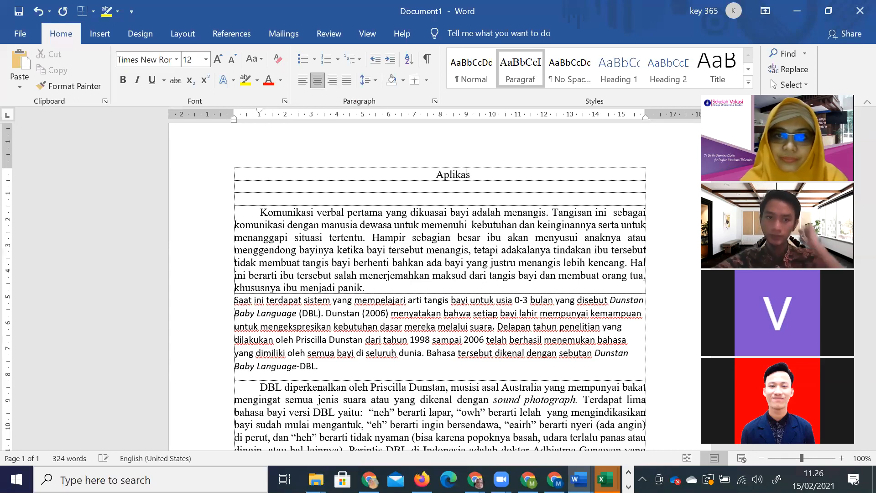
{"action": "type", "text": "i Penerjem"}
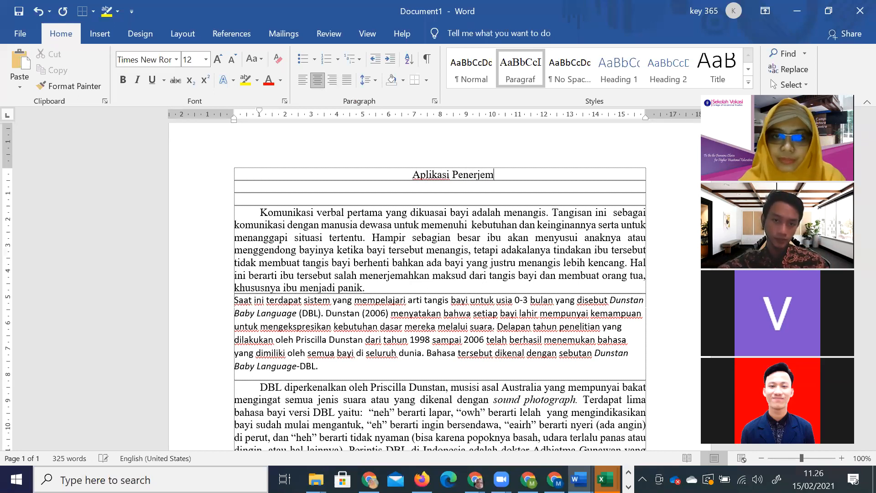
{"action": "type", "text": "ah Tangis Bayi"}
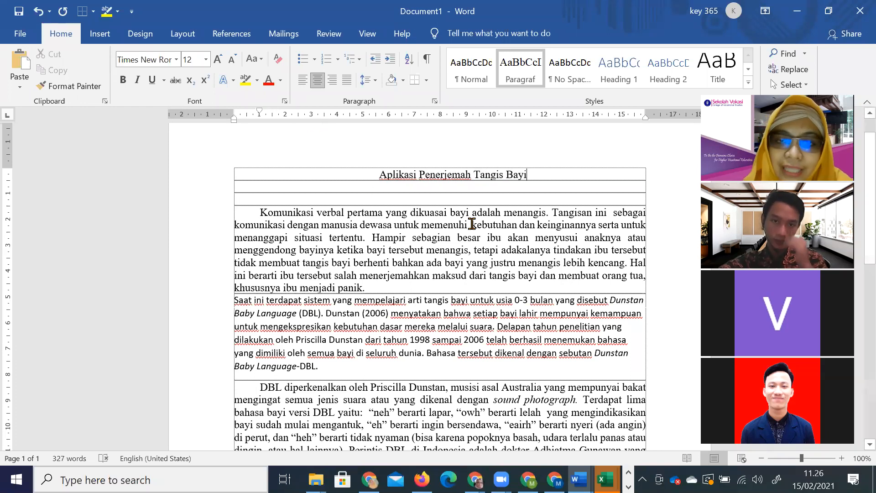
- Remove the title's first line indent and review its indentation in the Paragraph settings
{"action": "left_click_drag", "start_coordinate": [404, 178], "coordinate": [536, 178]}
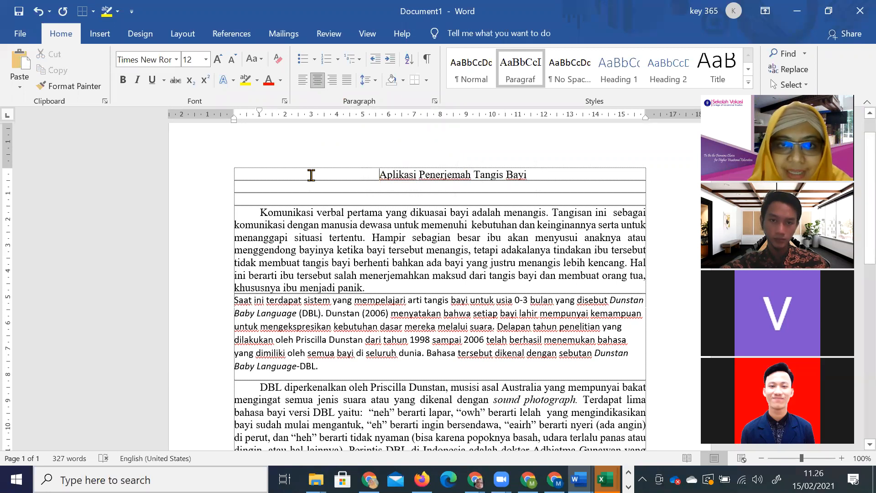
{"action": "left_click", "coordinate": [529, 174]}
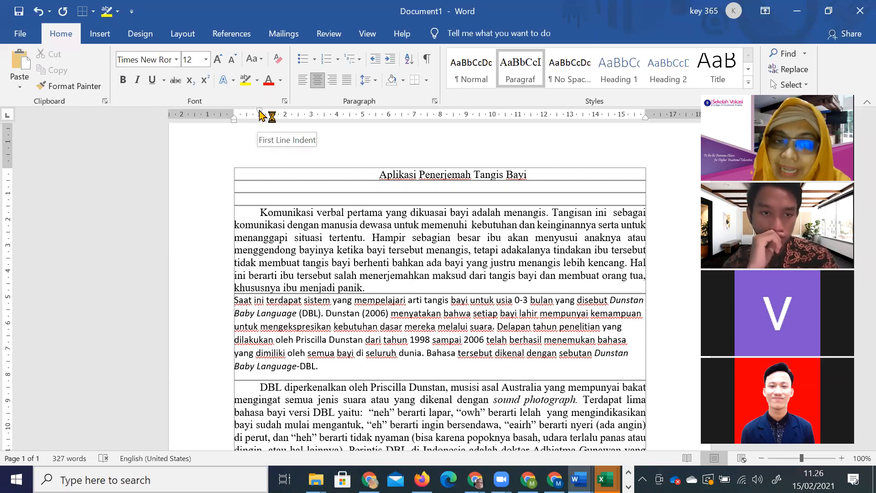
{"action": "left_click_drag", "start_coordinate": [260, 114], "coordinate": [237, 115]}
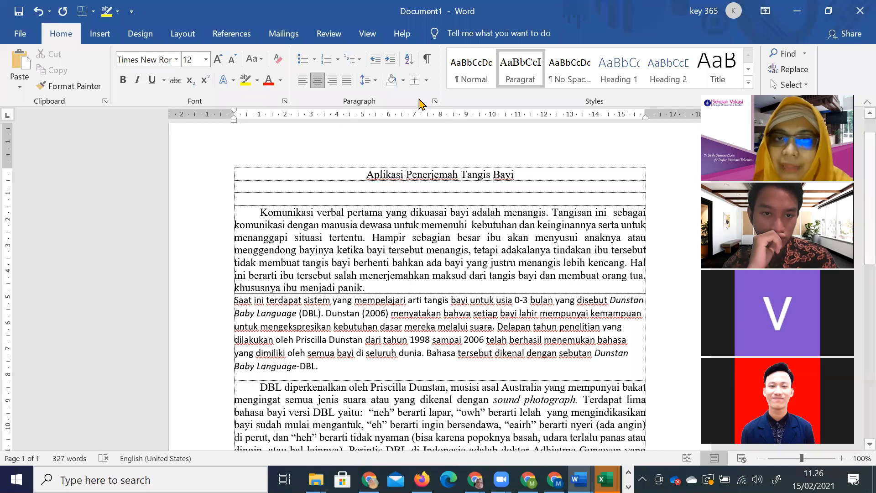
{"action": "left_click", "coordinate": [435, 104]}
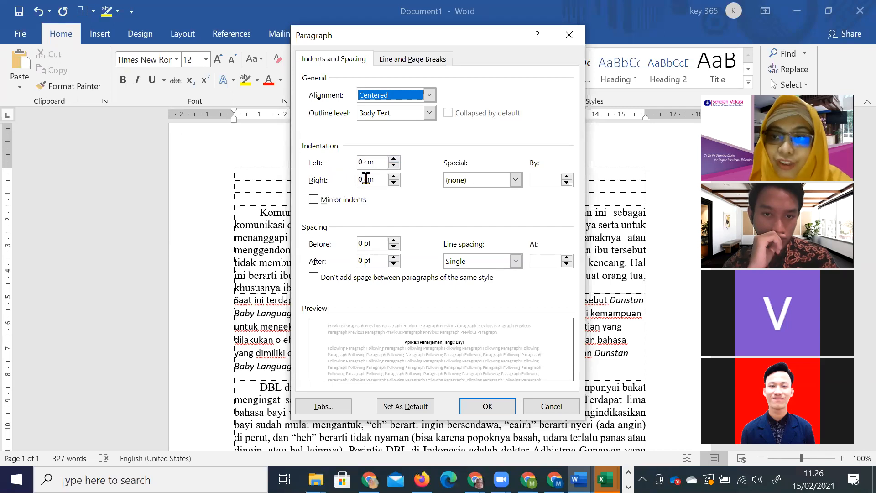
{"action": "left_click", "coordinate": [513, 404]}
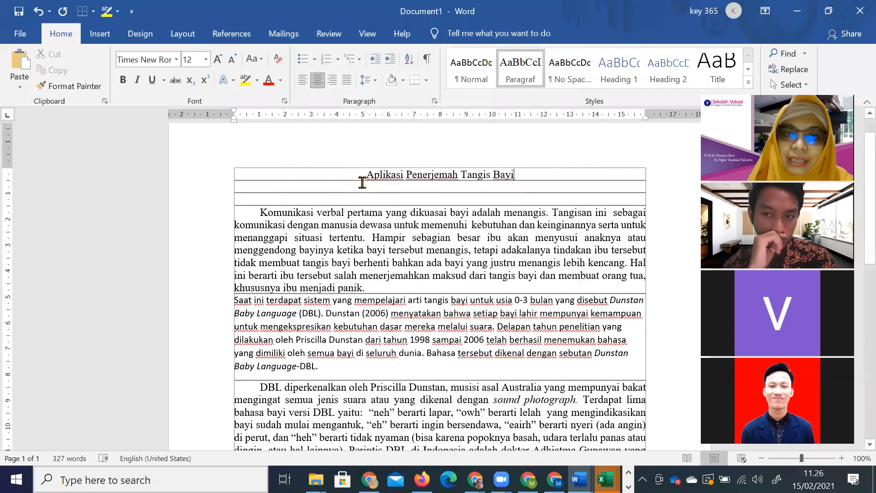
- Set the title "Aplikasi Penerjemah Tangis Bayi" to font size 16
{"action": "left_click_drag", "start_coordinate": [364, 175], "coordinate": [515, 167]}
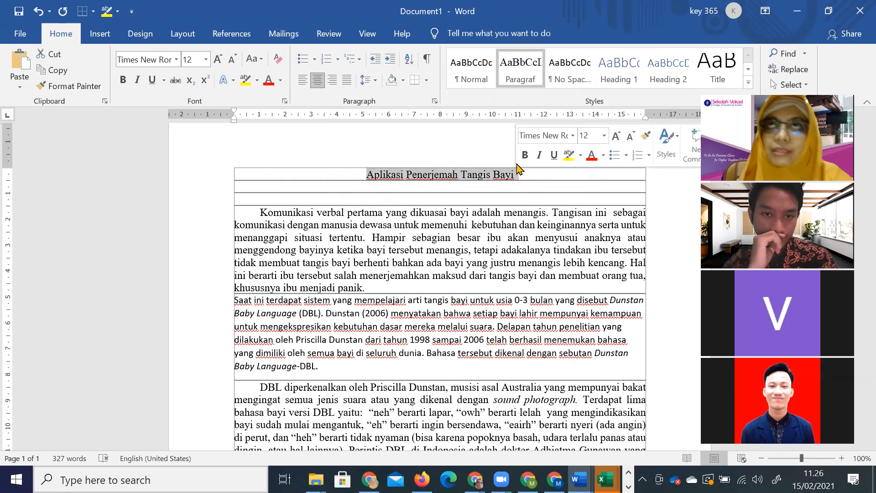
{"action": "left_click", "coordinate": [206, 63]}
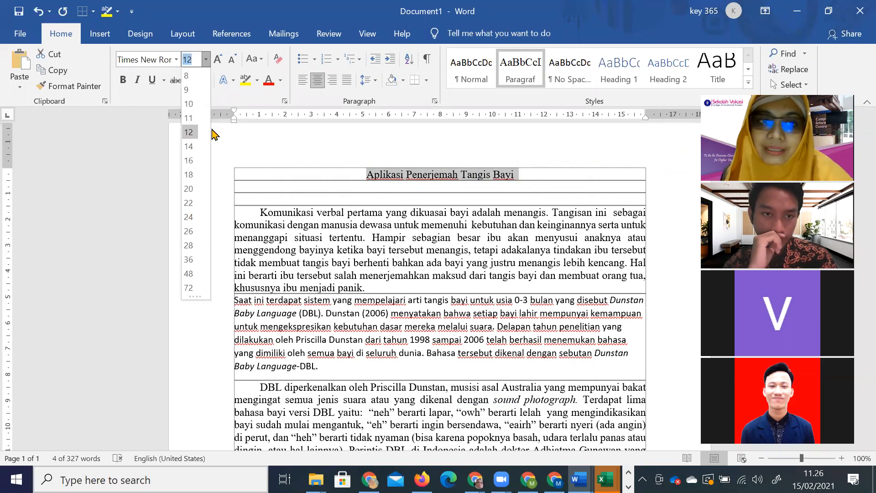
{"action": "left_click", "coordinate": [187, 165]}
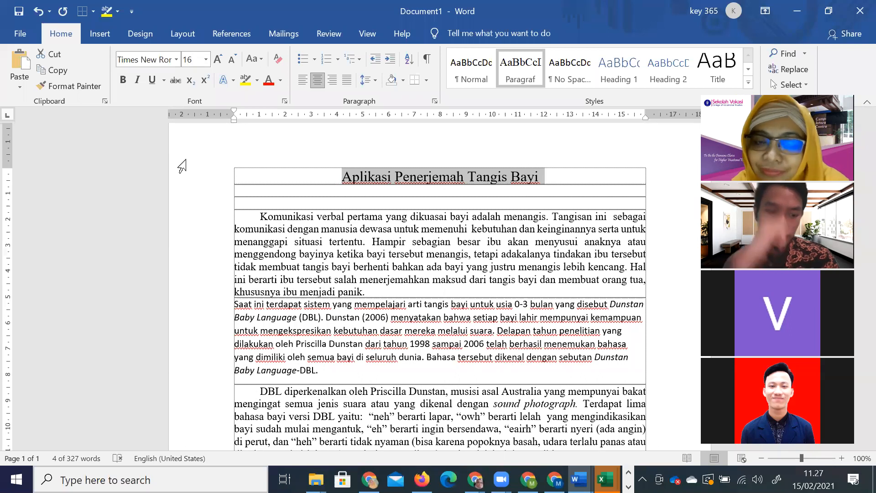
- Add two lines reading "Perbesar size:" and "Perkecil size:" below the last pasted paragraph
{"action": "scroll", "coordinate": [314, 261], "scroll_direction": "down", "scroll_amount": 6}
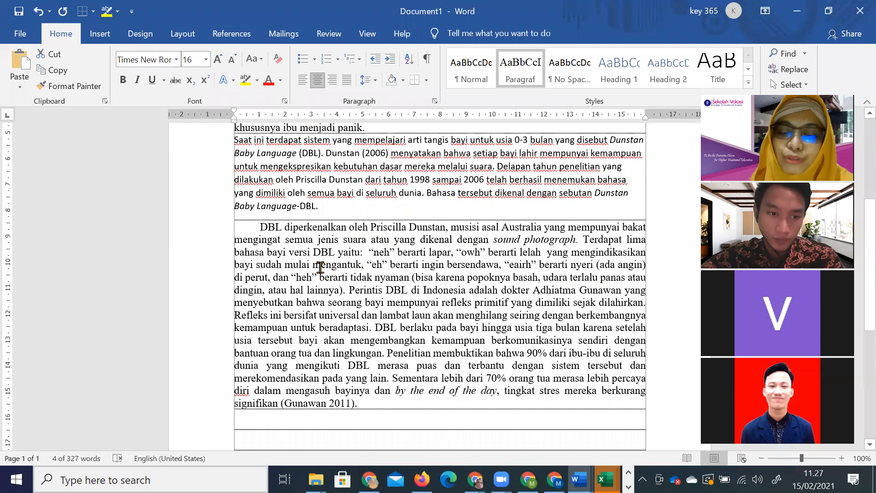
{"action": "left_click", "coordinate": [386, 408]}
{"action": "key", "text": "Return"}
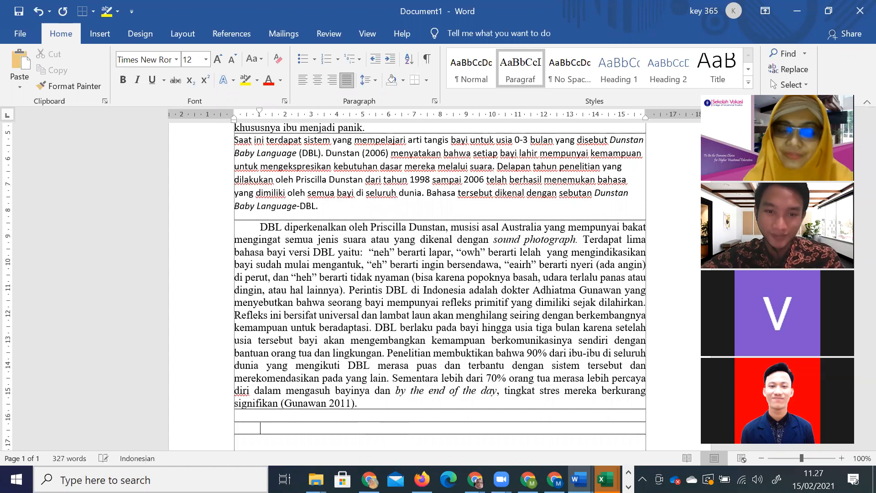
{"action": "type", "text": "Perb"}
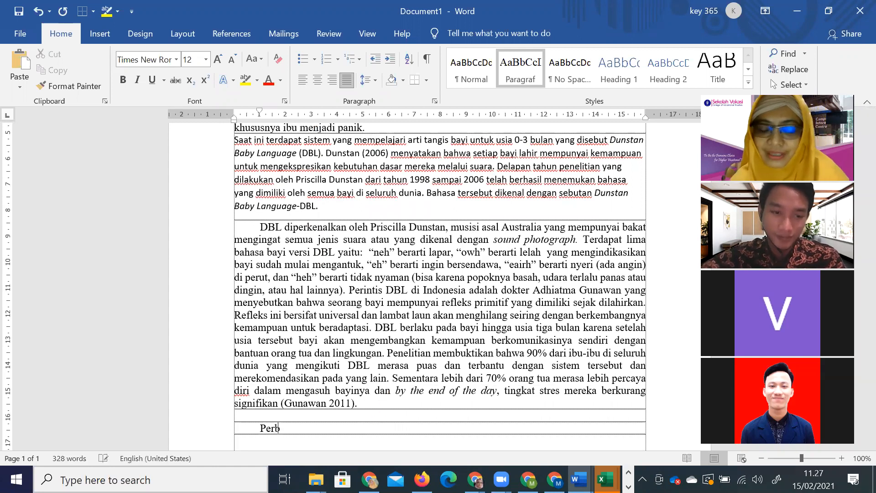
{"action": "type", "text": "esar s"}
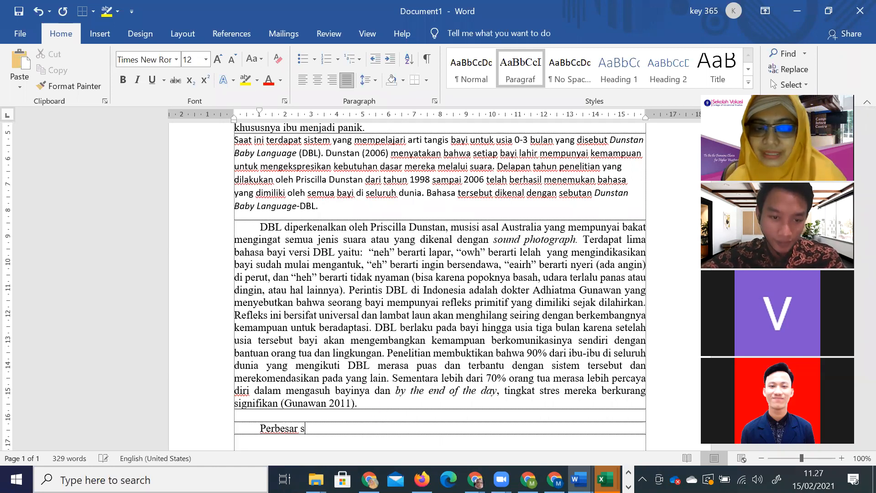
{"action": "type", "text": "ize:"}
{"action": "key", "text": "Return"}
{"action": "type", "text": "Pe"}
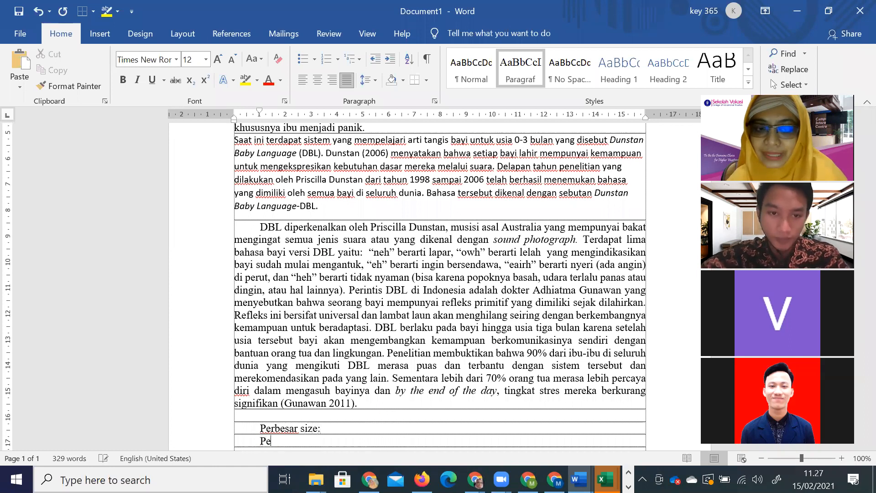
{"action": "type", "text": "rkecilz"}
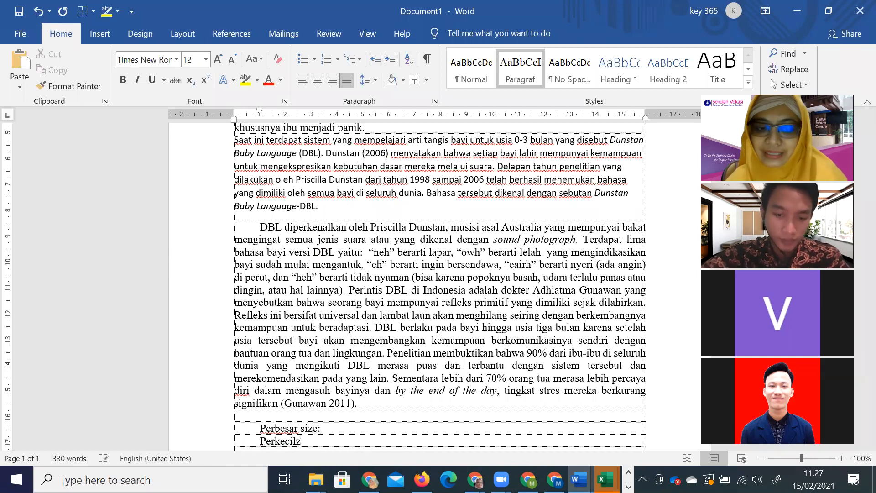
{"action": "key", "text": "BackSpace"}
{"action": "key", "text": "BackSpace"}
{"action": "type", "text": "s"}
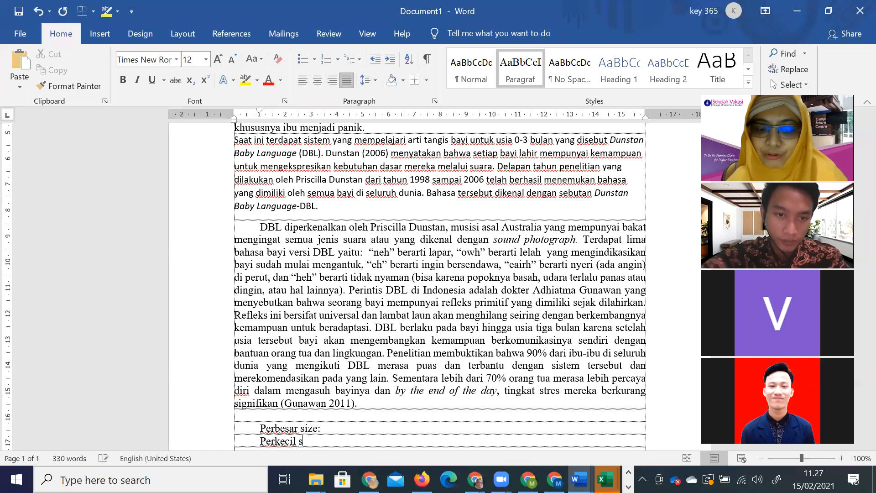
{"action": "type", "text": "ize:"}
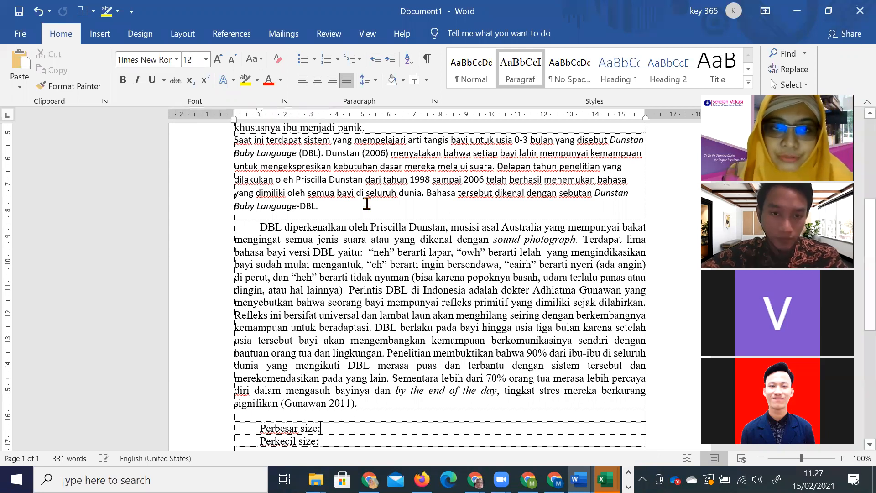
- Shrink the title's font one point at a time to size 8
{"action": "scroll", "coordinate": [366, 203], "scroll_direction": "up", "scroll_amount": 4}
{"action": "left_click_drag", "start_coordinate": [343, 176], "coordinate": [545, 176]}
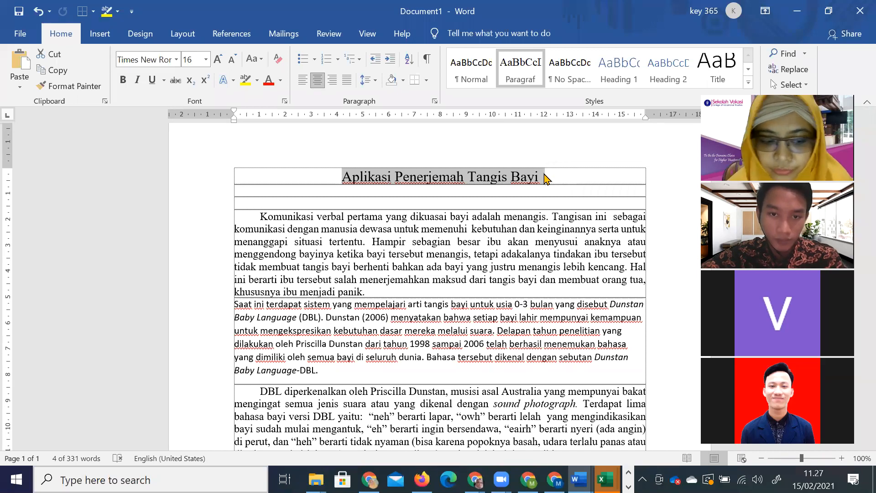
{"action": "key", "text": "ctrl+bracketleft"}
{"action": "key", "text": "ctrl+bracketleft"}
{"action": "key", "text": "ctrl+bracketleft"}
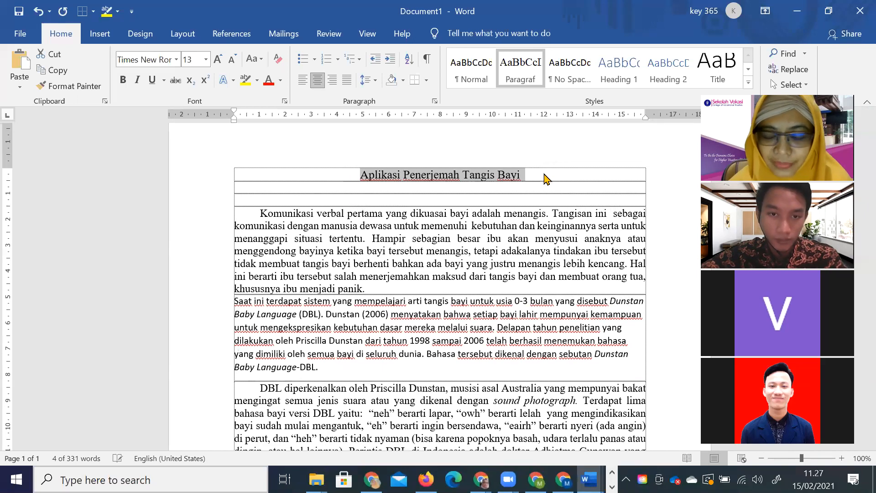
{"action": "key", "text": "ctrl+bracketleft"}
{"action": "key", "text": "ctrl+bracketleft"}
{"action": "key", "text": "ctrl+bracketleft"}
{"action": "key", "text": "ctrl+bracketleft"}
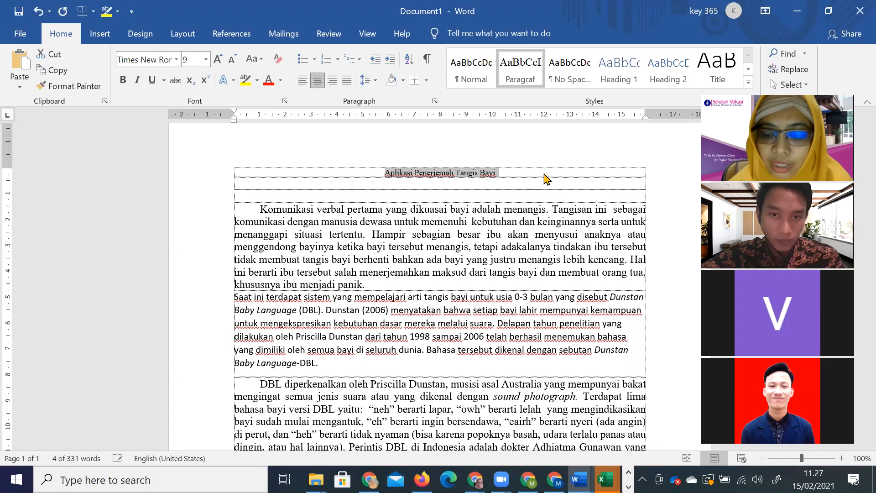
{"action": "key", "text": "ctrl+bracketright"}
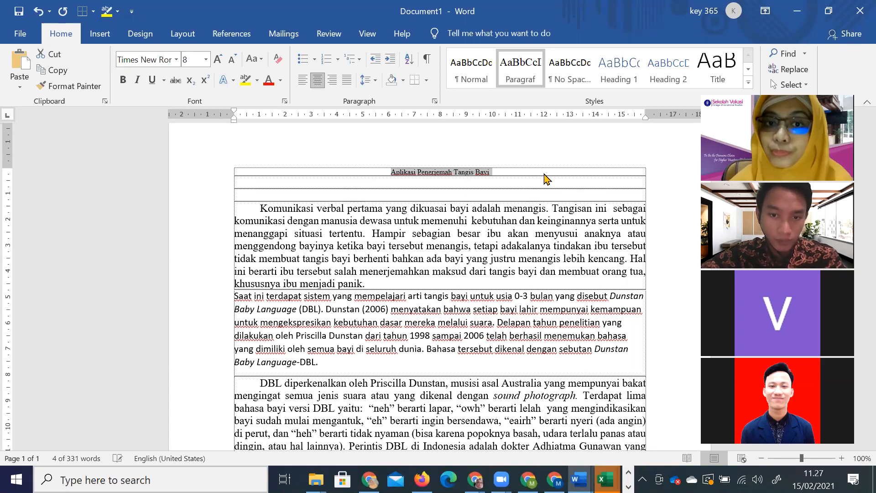
- Enlarge the title's font gradually to size 20
{"action": "key", "text": "ctrl+bracketright"}
{"action": "key", "text": "ctrl+bracketright"}
{"action": "key", "text": "ctrl+bracketright"}
{"action": "key", "text": "ctrl+bracketright"}
{"action": "key", "text": "ctrl+bracketright"}
{"action": "key", "text": "ctrl+bracketright"}
{"action": "key", "text": "ctrl+bracketright"}
{"action": "key", "text": "ctrl+bracketright"}
{"action": "key", "text": "ctrl+bracketright"}
{"action": "key", "text": "ctrl+bracketright"}
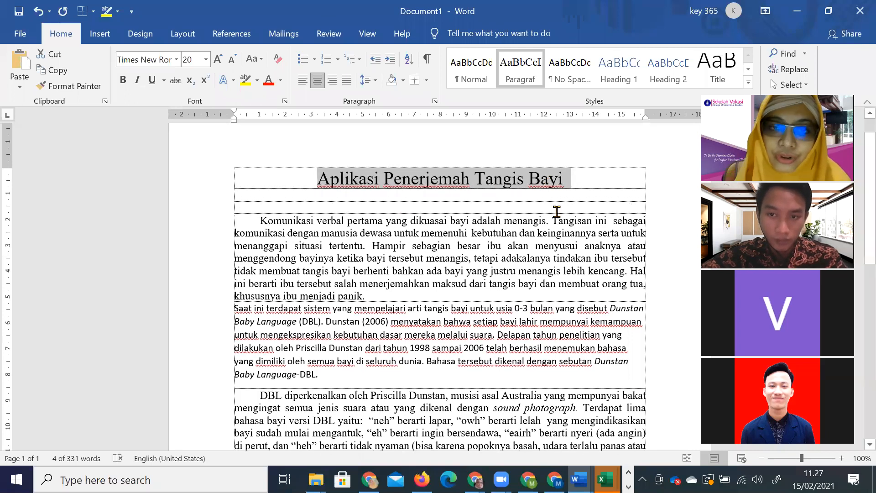
- Complete the notes below the text as "Perbesar size: ctrl + ]" and "Perkecil size: ctrl + ["
{"action": "scroll", "coordinate": [457, 274], "scroll_direction": "down", "scroll_amount": 7}
{"action": "left_click", "coordinate": [361, 335]}
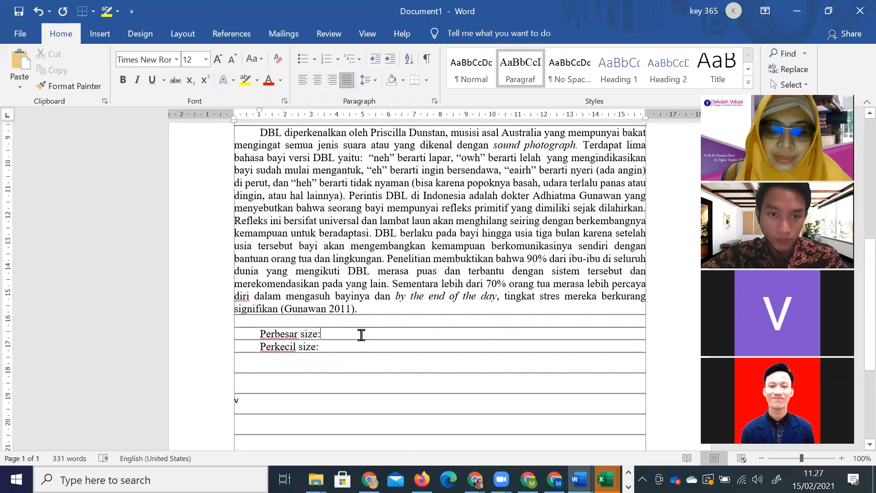
{"action": "type", "text": "ctrl"}
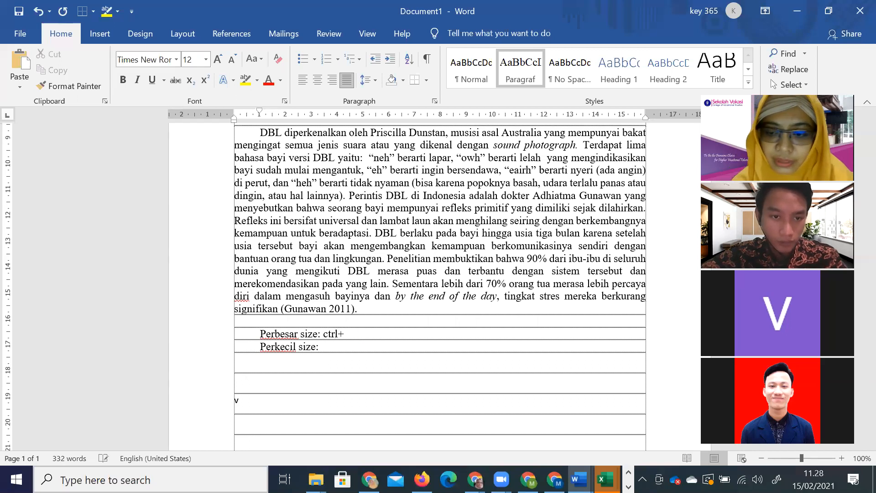
{"action": "type", "text": "+ ]"}
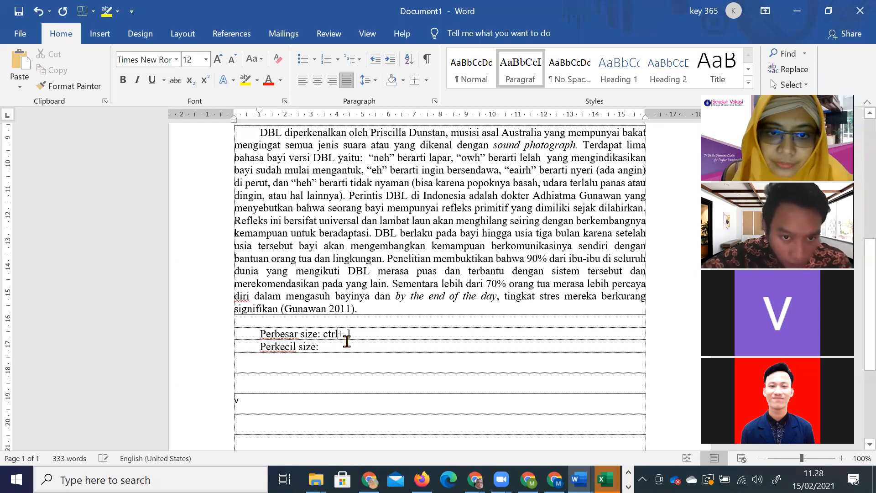
{"action": "left_click_drag", "start_coordinate": [354, 335], "coordinate": [325, 334]}
{"action": "key", "text": "ctrl+c"}
{"action": "left_click", "coordinate": [347, 350]}
{"action": "key", "text": "ctrl+v"}
{"action": "key", "text": "BackSpace"}
{"action": "type", "text": "["}
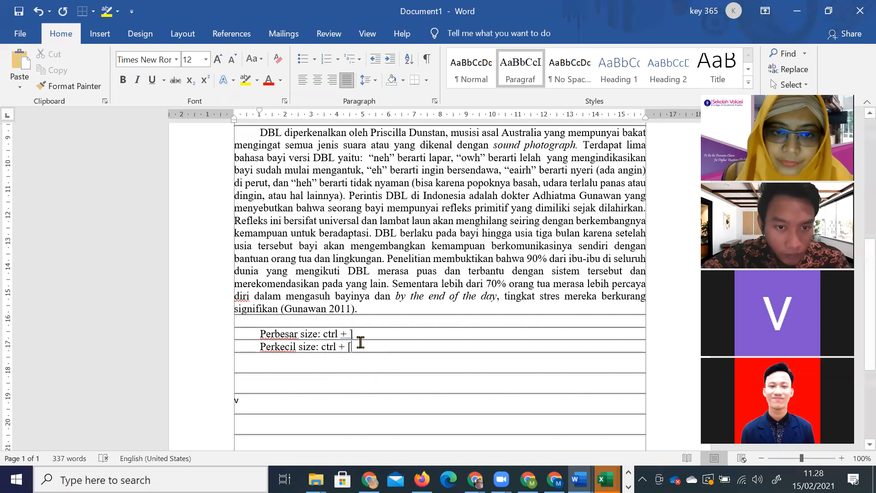
- Enlarge the title's font to size 23 and reduce it to size 17
{"action": "scroll", "coordinate": [360, 342], "scroll_direction": "up", "scroll_amount": 10}
{"action": "left_click_drag", "start_coordinate": [567, 215], "coordinate": [319, 211]}
{"action": "key", "text": "ctrl+]"}
{"action": "key", "text": "ctrl+]"}
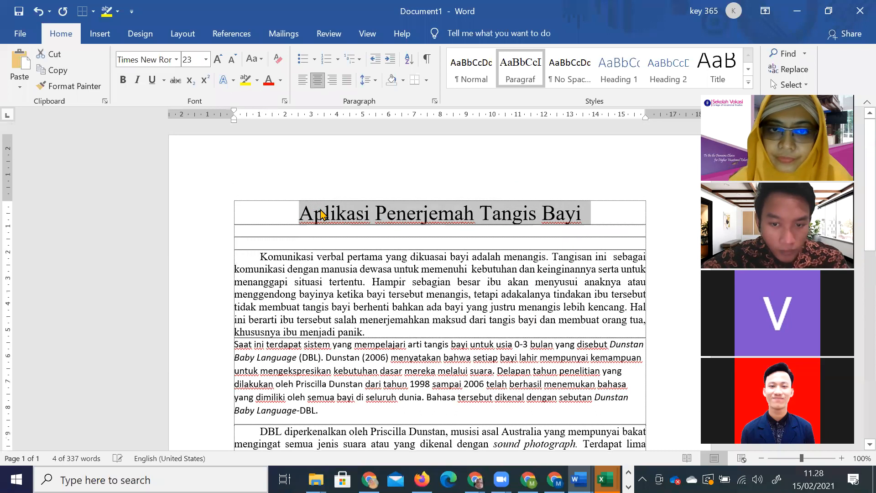
{"action": "key", "text": "ctrl+["}
{"action": "key", "text": "ctrl+["}
{"action": "key", "text": "ctrl+["}
{"action": "key", "text": "ctrl+["}
{"action": "key", "text": "ctrl+["}
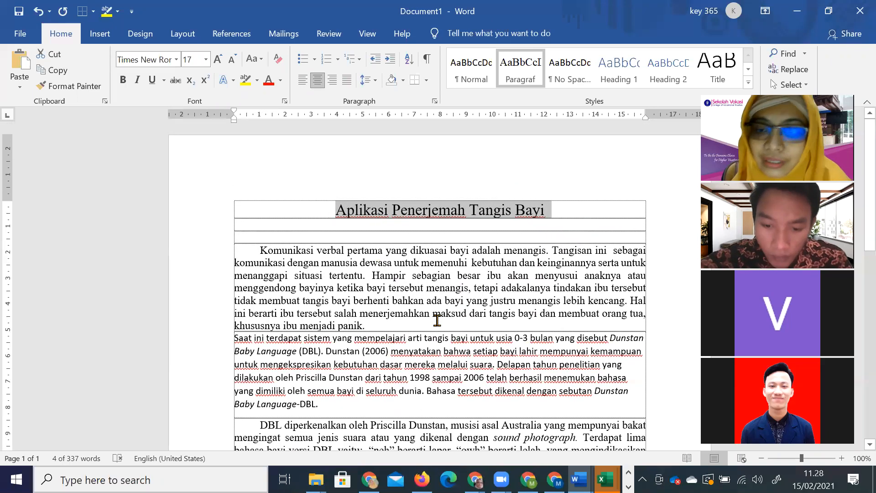
- Apply superscript to the whole title and undo replacing its text with "--"
{"action": "left_click", "coordinate": [436, 325]}
{"action": "scroll", "coordinate": [651, 343], "scroll_direction": "up", "scroll_amount": 5}
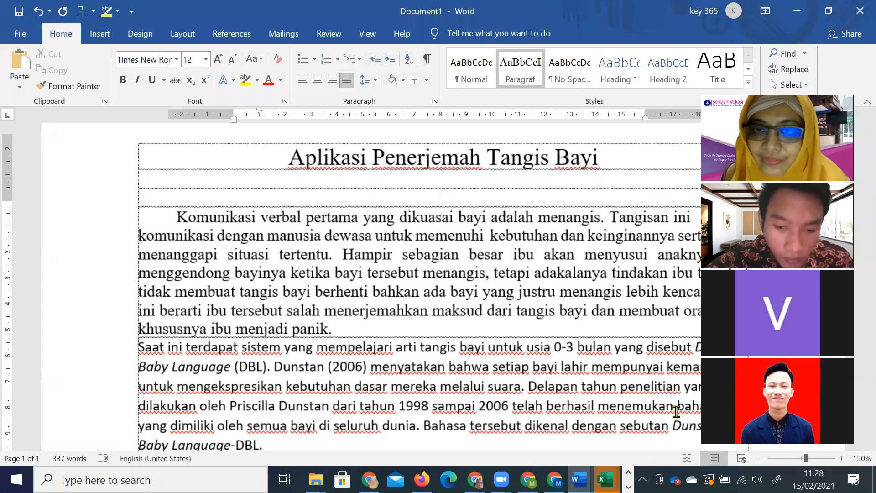
{"action": "left_click_drag", "start_coordinate": [594, 157], "coordinate": [313, 171]}
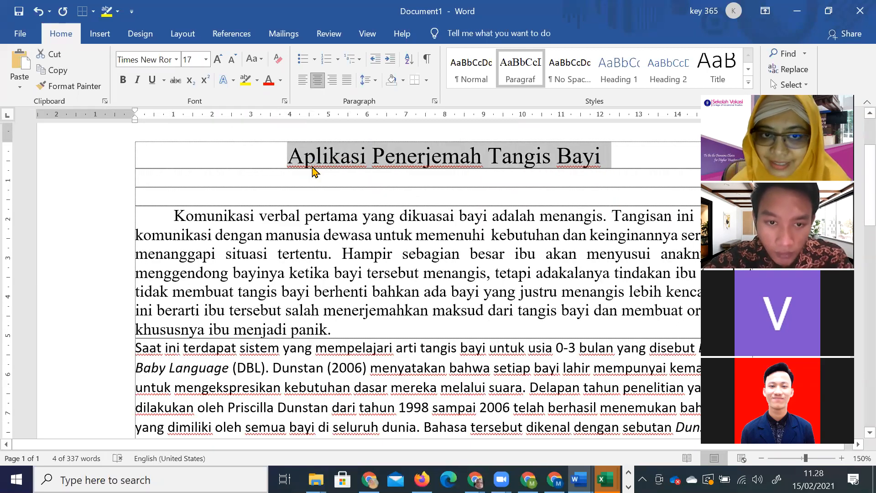
{"action": "key", "text": "ctrl+shift+plus"}
{"action": "key", "text": "ctrl+shift+plus"}
{"action": "key", "text": "ctrl+shift+plus"}
{"action": "type", "text": "--"}
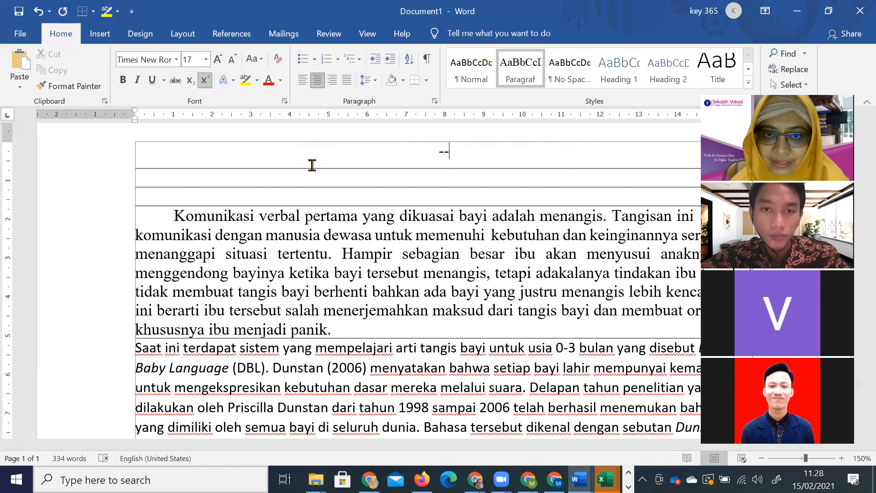
{"action": "key", "text": "ctrl+z"}
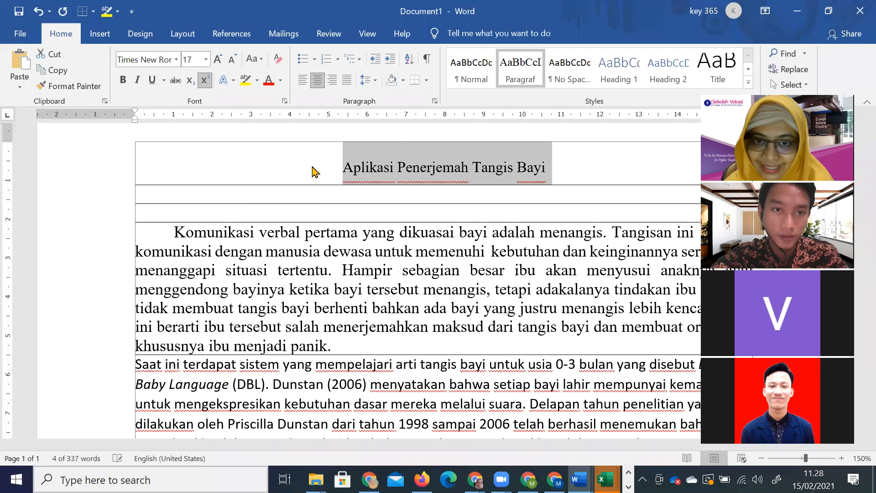
- Reduce the superscript title's font to size 14
{"action": "key", "text": "ctrl+bracketleft"}
{"action": "key", "text": "ctrl+bracketleft"}
{"action": "key", "text": "ctrl+bracketleft"}
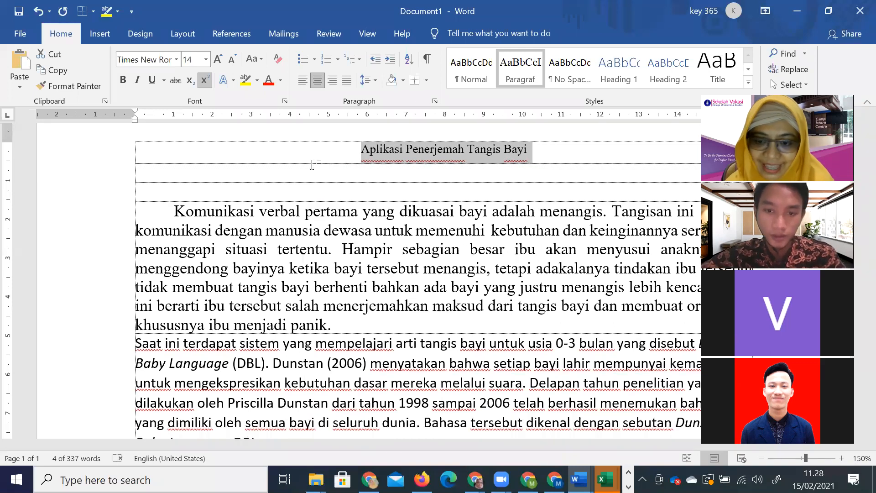
- Reduce the selected title's font size to below 12
{"action": "key", "text": "ctrl+bracketleft"}
{"action": "key", "text": "ctrl+bracketleft"}
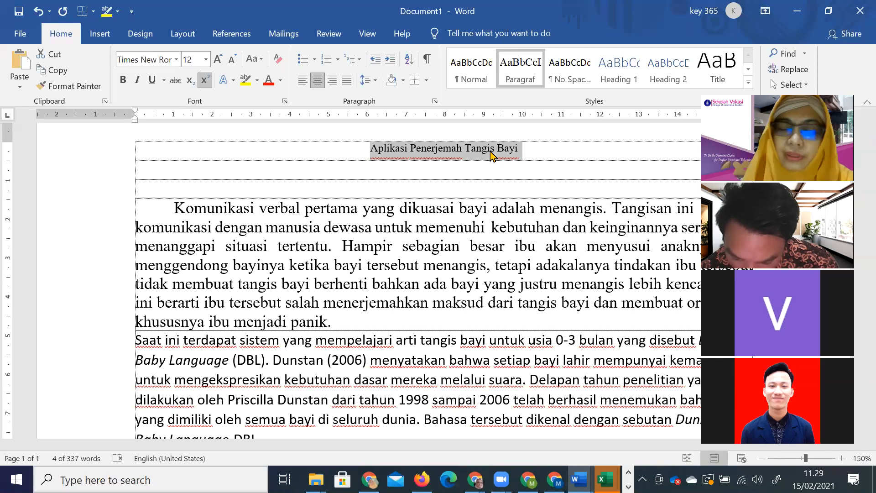
{"action": "key", "text": "ctrl+bracketleft"}
{"action": "key", "text": "ctrl+bracketleft"}
- Enlarge the title's font to size 19
{"action": "key", "text": "ctrl+bracketright"}
{"action": "key", "text": "ctrl+bracketright"}
{"action": "key", "text": "ctrl+bracketright"}
{"action": "key", "text": "ctrl+bracketright"}
{"action": "key", "text": "ctrl+bracketright"}
{"action": "key", "text": "ctrl+bracketright"}
{"action": "key", "text": "ctrl+bracketright"}
{"action": "key", "text": "ctrl+bracketright"}
{"action": "key", "text": "ctrl+bracketright"}
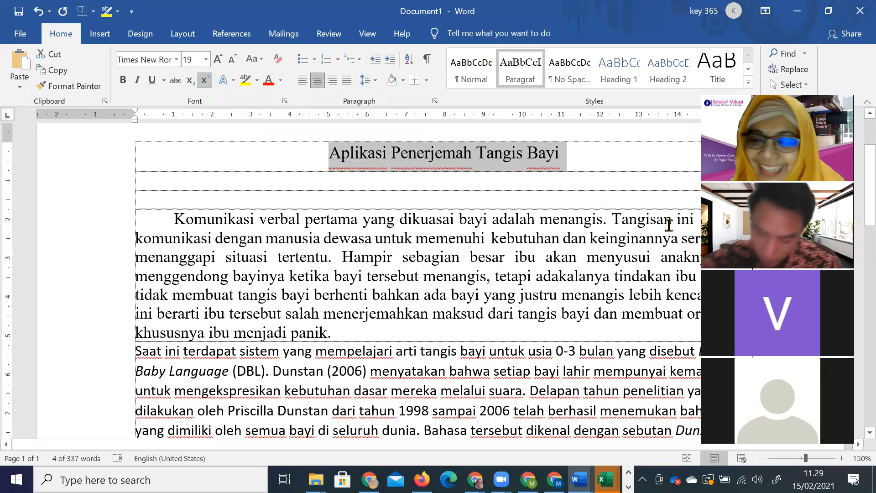
{"action": "scroll", "coordinate": [620, 269], "scroll_direction": "down", "scroll_amount": 1}
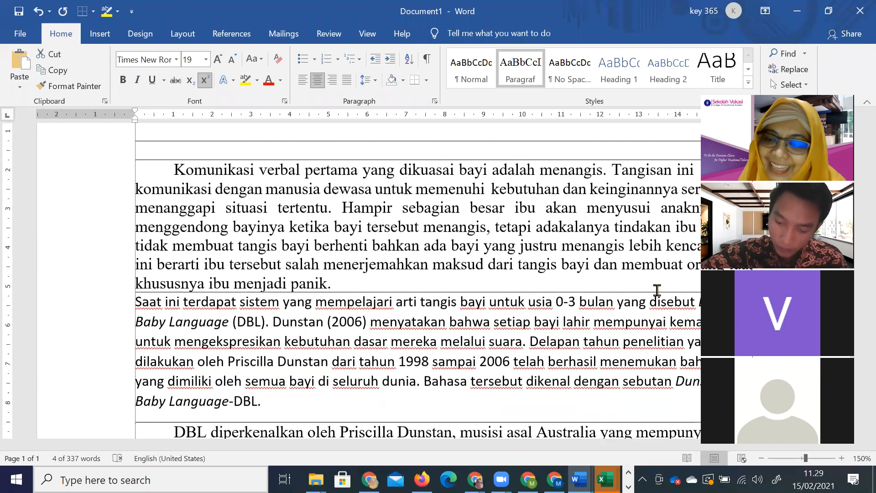
{"action": "scroll", "coordinate": [657, 290], "scroll_direction": "up", "scroll_amount": 3}
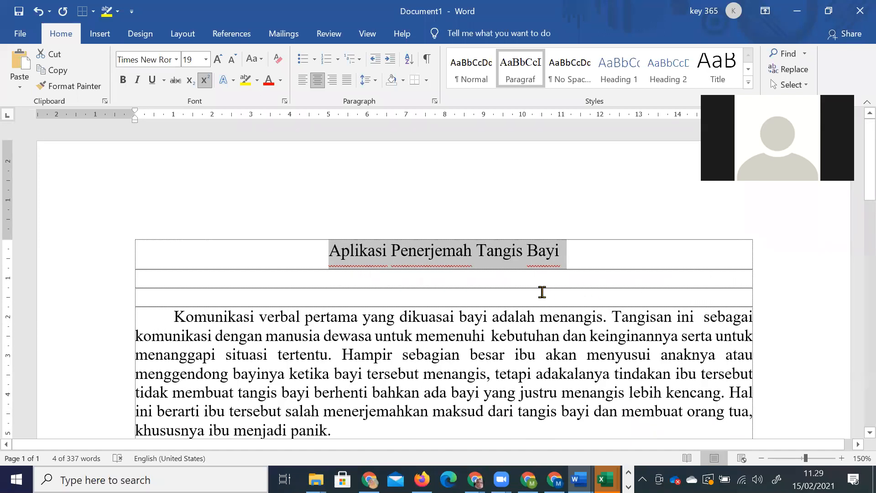
- Grow and shrink the title's font through the preset sizes, ending at size 18
{"action": "key", "text": "ctrl+shift+period"}
{"action": "key", "text": "ctrl+shift+period"}
{"action": "key", "text": "ctrl+shift+period"}
{"action": "key", "text": "ctrl+shift+period"}
{"action": "key", "text": "ctrl+shift+comma"}
{"action": "key", "text": "ctrl+shift+comma"}
{"action": "key", "text": "ctrl+shift+comma"}
{"action": "key", "text": "ctrl+shift+comma"}
{"action": "key", "text": "ctrl+shift+comma"}
{"action": "key", "text": "ctrl+shift+comma"}
{"action": "key", "text": "ctrl+shift+period"}
{"action": "key", "text": "ctrl+shift+period"}
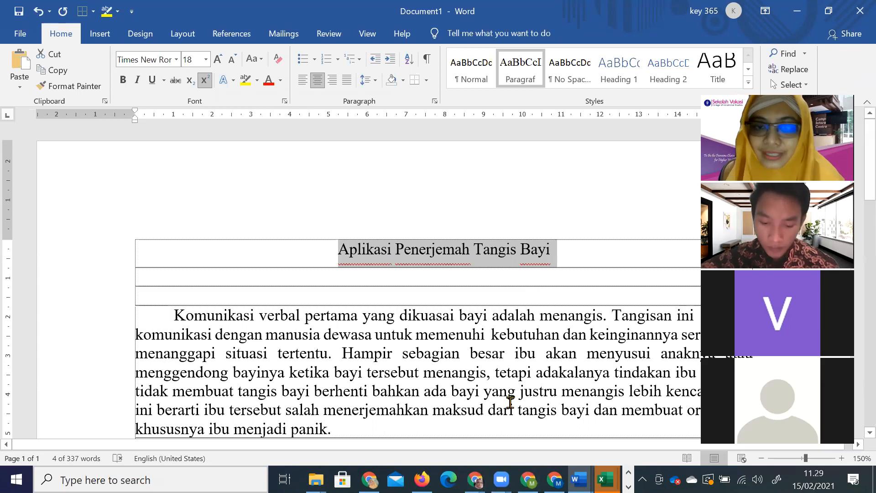
- Reselect the title "Aplikasi Penerjemah Tangis Bayi", shrink its font and enlarge it to size 22
{"action": "left_click", "coordinate": [500, 376]}
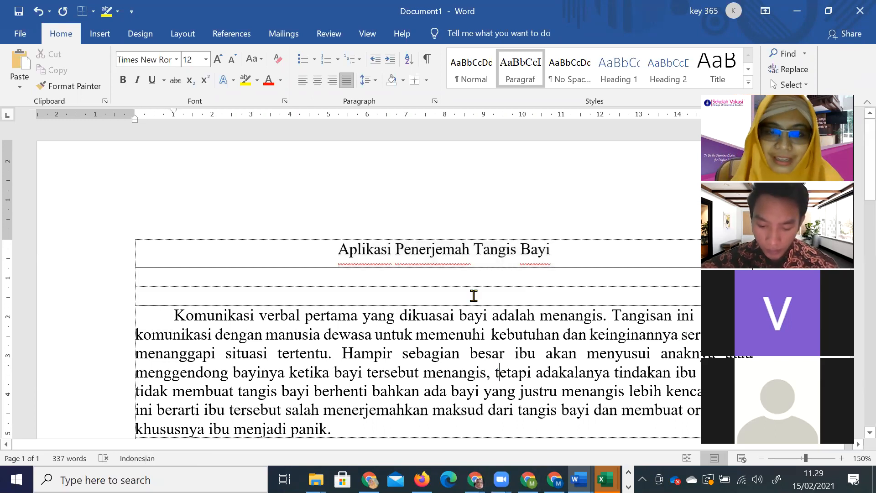
{"action": "left_click_drag", "start_coordinate": [336, 250], "coordinate": [564, 254]}
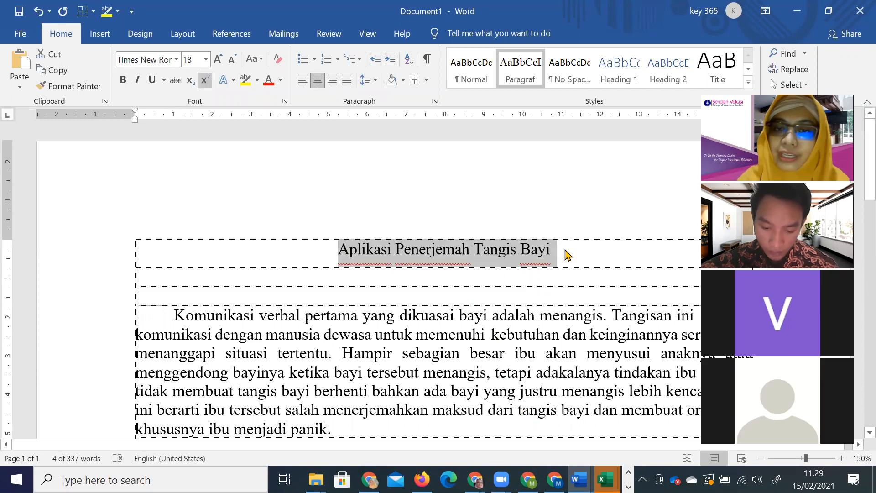
{"action": "key", "text": "ctrl+shift+comma"}
{"action": "key", "text": "ctrl+shift+comma"}
{"action": "key", "text": "ctrl+shift+comma"}
{"action": "key", "text": "ctrl+shift+period"}
{"action": "key", "text": "ctrl+shift+period"}
{"action": "key", "text": "ctrl+shift+period"}
{"action": "key", "text": "ctrl+shift+period"}
{"action": "key", "text": "ctrl+shift+period"}
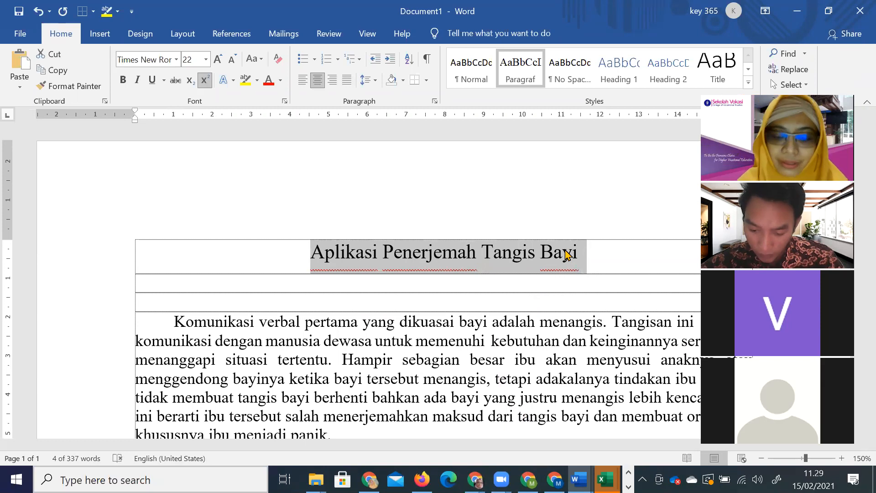
- Reduce the title's font one point at a time down to size 6
{"action": "key", "text": "ctrl+bracketleft"}
{"action": "key", "text": "ctrl+bracketleft"}
{"action": "key", "text": "ctrl+bracketleft"}
{"action": "key", "text": "ctrl+bracketleft"}
{"action": "key", "text": "ctrl+bracketleft"}
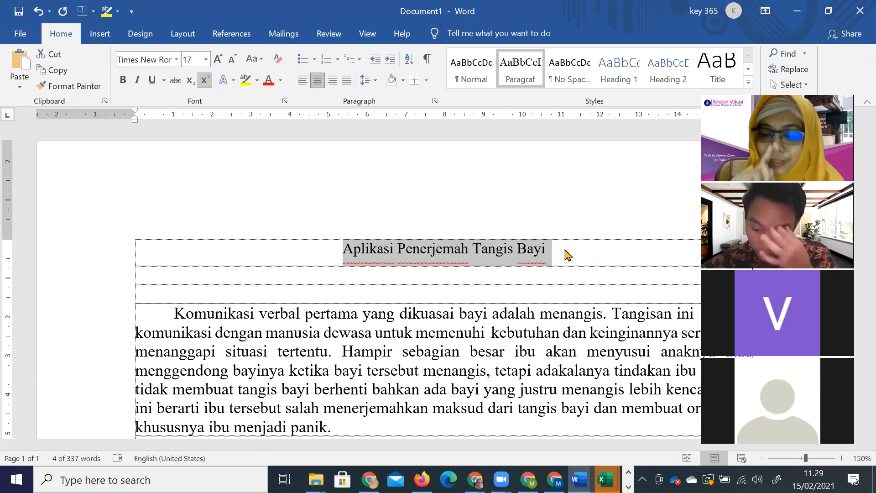
{"action": "key", "text": "ctrl+bracketleft"}
{"action": "key", "text": "ctrl+bracketleft"}
{"action": "key", "text": "ctrl+bracketleft"}
{"action": "key", "text": "ctrl+bracketleft"}
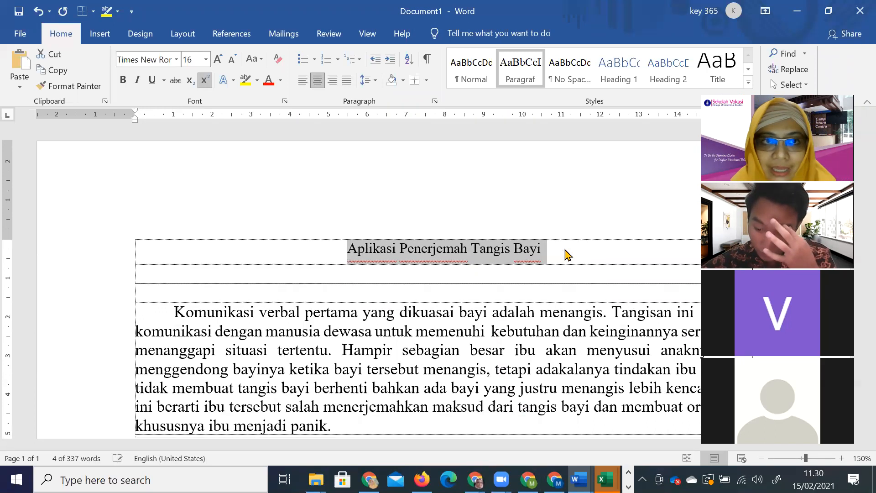
{"action": "key", "text": "ctrl+bracketleft"}
{"action": "key", "text": "ctrl+bracketleft"}
{"action": "key", "text": "ctrl+bracketleft"}
{"action": "key", "text": "ctrl+bracketleft"}
{"action": "key", "text": "ctrl+bracketleft"}
{"action": "key", "text": "ctrl+bracketleft"}
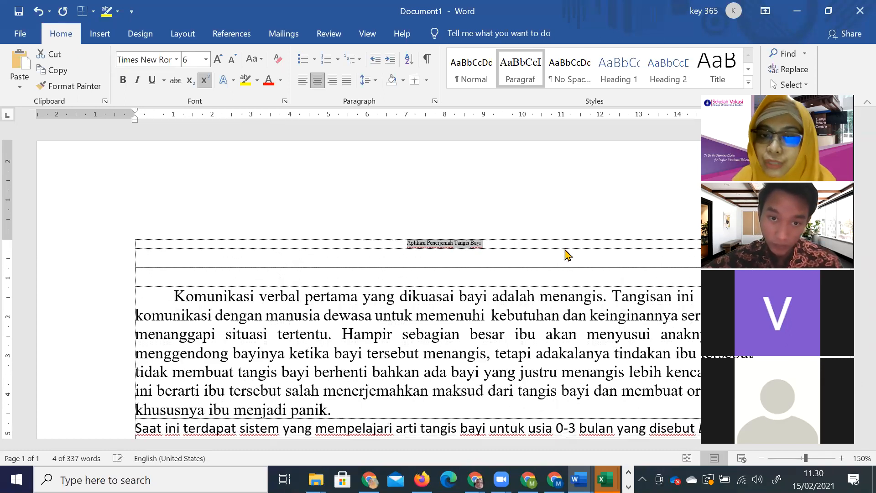
- Enlarge the title's font one point at a time to size 17
{"action": "key", "text": "ctrl+bracketright"}
{"action": "key", "text": "ctrl+bracketright"}
{"action": "key", "text": "ctrl+bracketright"}
{"action": "key", "text": "ctrl+bracketright"}
{"action": "key", "text": "ctrl+bracketright"}
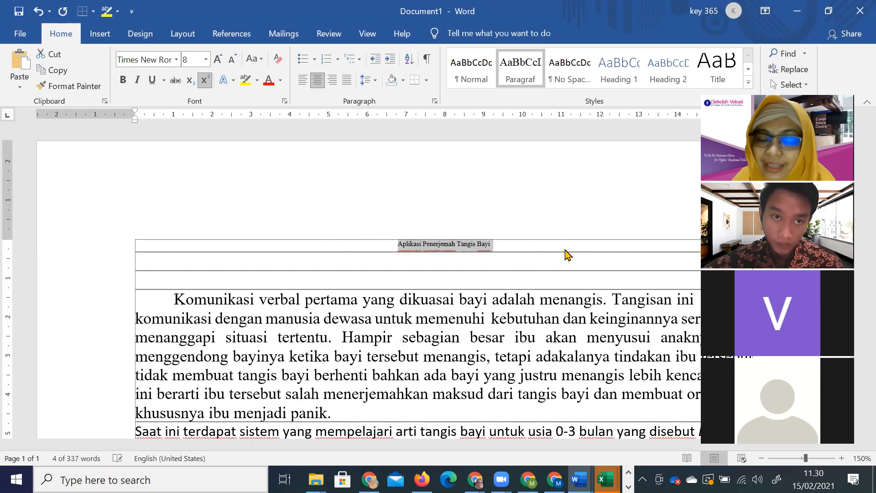
{"action": "key", "text": "ctrl+bracketright"}
{"action": "key", "text": "ctrl+bracketright"}
{"action": "key", "text": "ctrl+bracketright"}
{"action": "key", "text": "ctrl+bracketright"}
{"action": "key", "text": "ctrl+bracketright"}
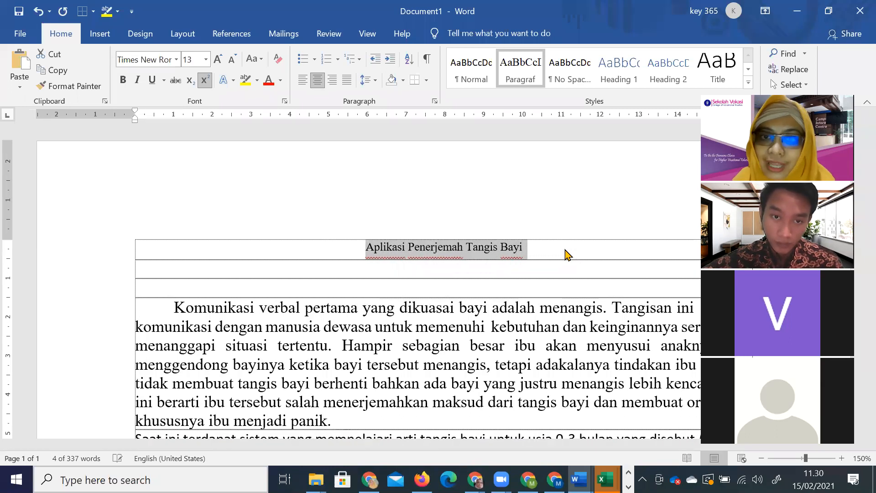
- Append "/ ctrl + shift + ," to the "Perbesar size" note below the text
{"action": "scroll", "coordinate": [565, 255], "scroll_direction": "down", "scroll_amount": 10}
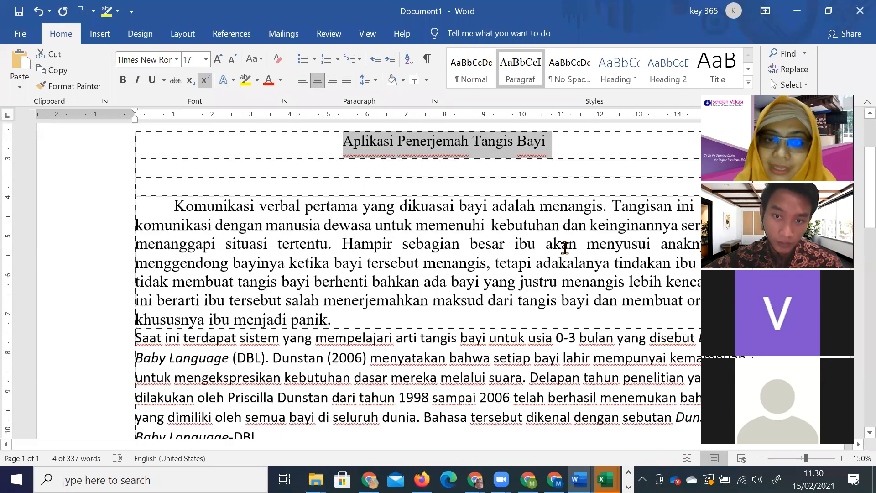
{"action": "scroll", "coordinate": [565, 247], "scroll_direction": "up", "scroll_amount": 6}
{"action": "scroll", "coordinate": [565, 248], "scroll_direction": "down", "scroll_amount": 10}
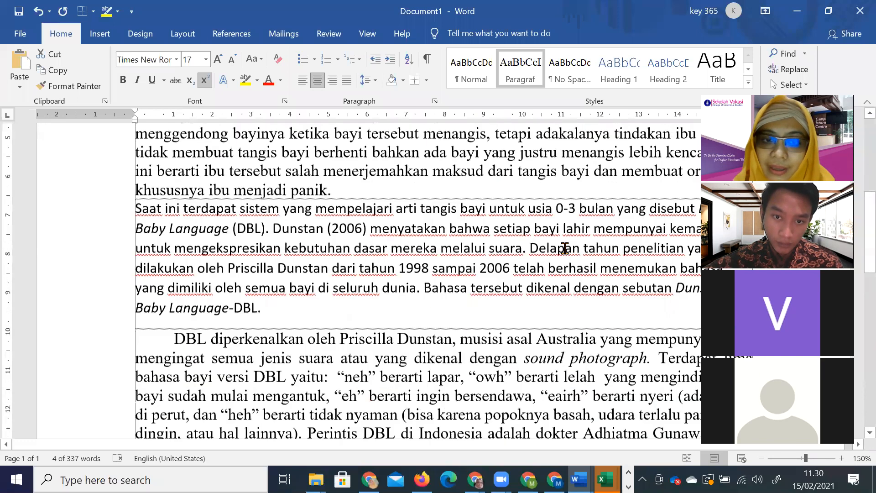
{"action": "scroll", "coordinate": [378, 232], "scroll_direction": "up", "scroll_amount": 1}
{"action": "scroll", "coordinate": [362, 222], "scroll_direction": "up", "scroll_amount": 3}
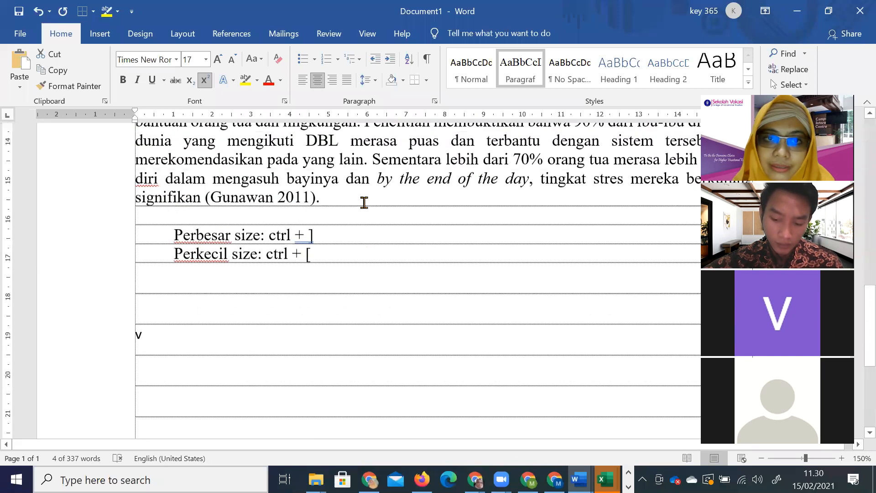
{"action": "left_click", "coordinate": [371, 240]}
{"action": "type", "text": "/ "}
{"action": "type", "text": "ctr"}
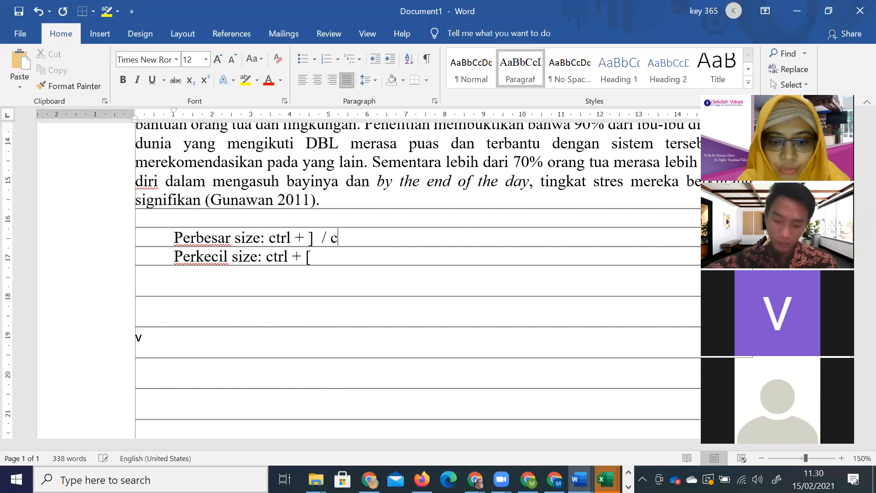
{"action": "type", "text": "l "}
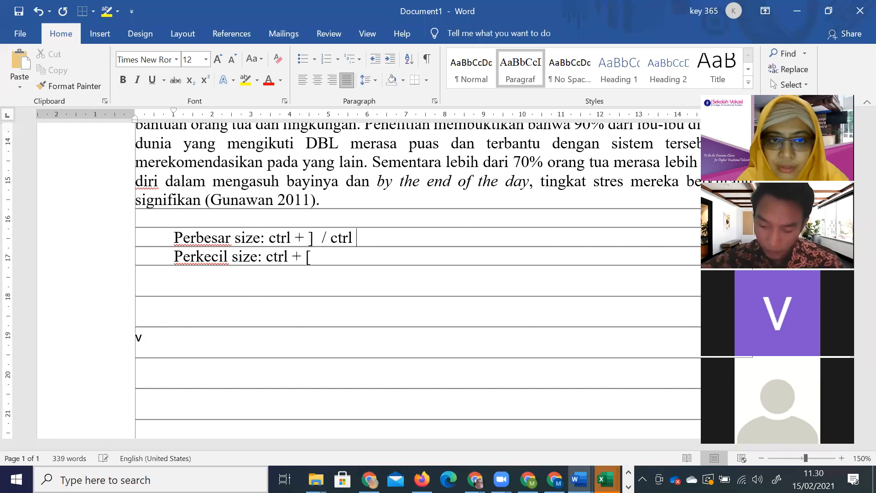
{"action": "type", "text": "+ shift "}
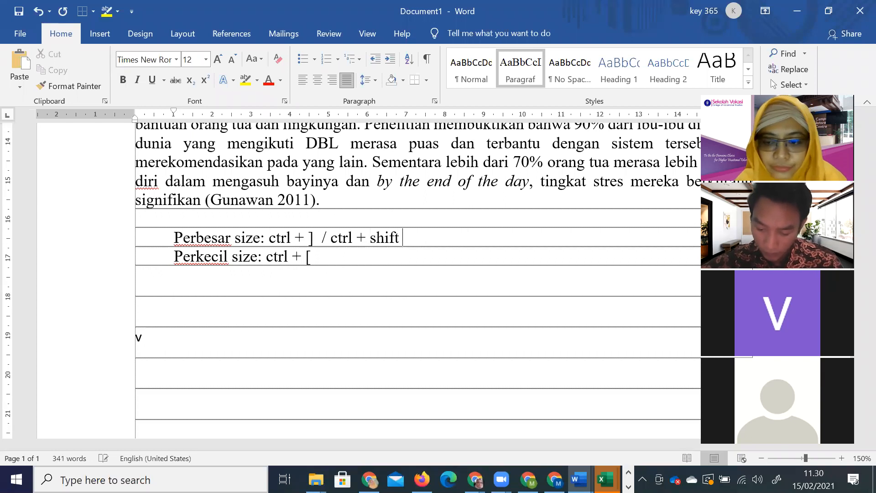
{"action": "type", "text": "+ ,"}
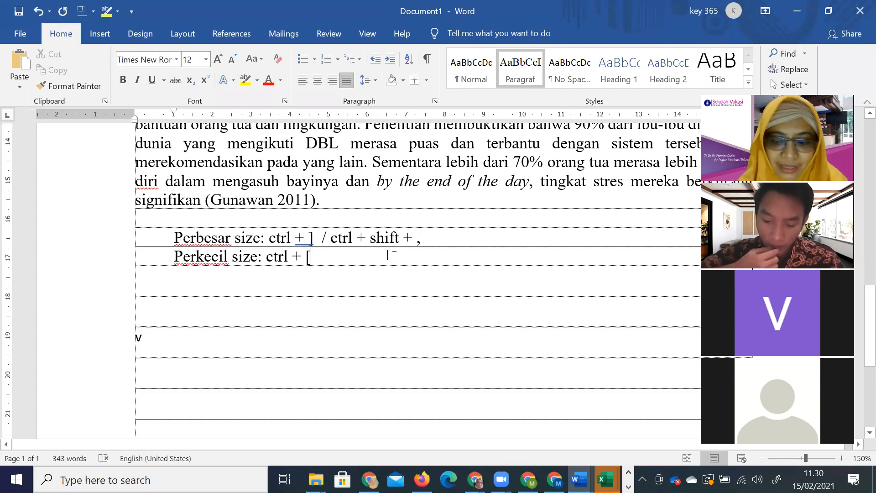
- Append "/ ctrl + shift + ." to the "Perkecil size" note
{"action": "type", "text": " /"}
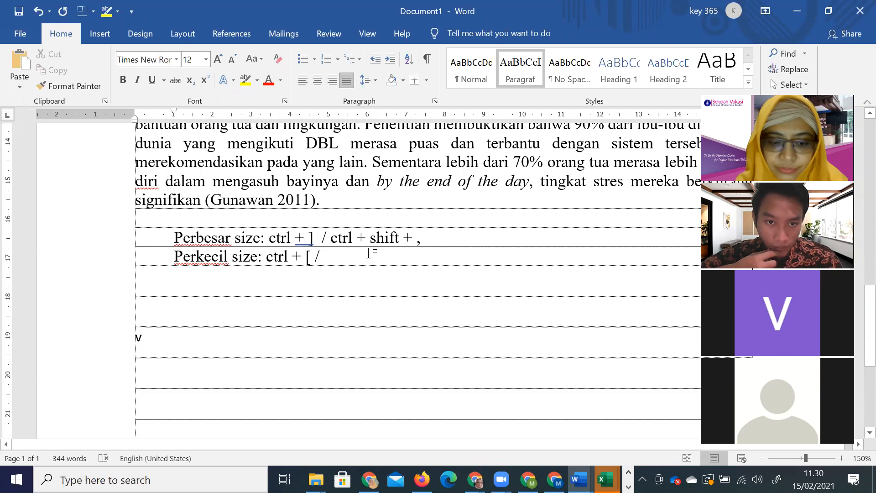
{"action": "type", "text": "ctrl + shift + ."}
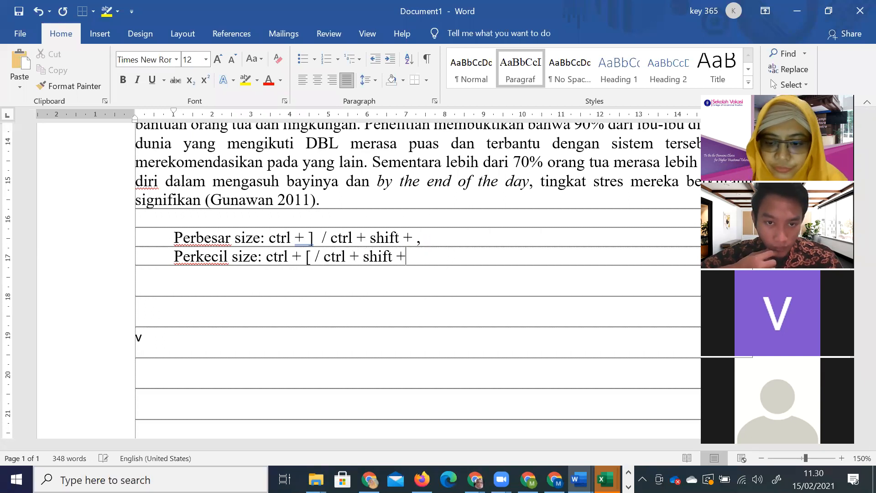
{"action": "left_click", "coordinate": [424, 238]}
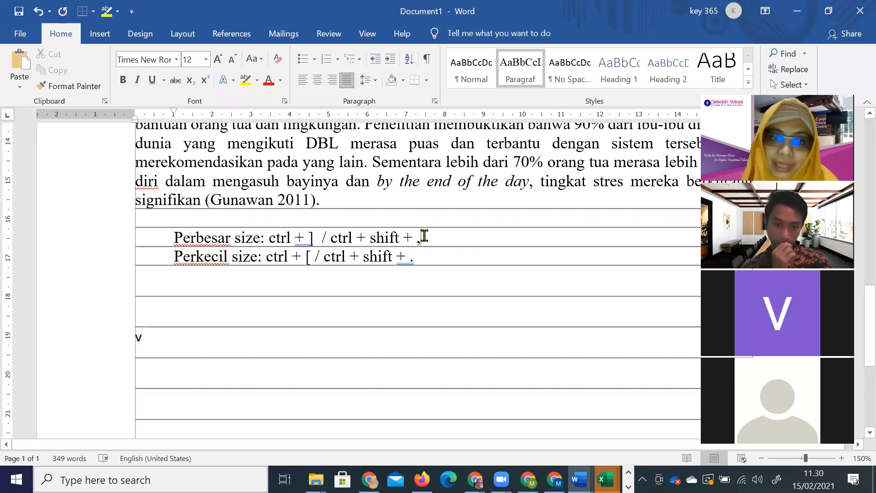
- Select the title at the start of the document and reduce its font to size 9
{"action": "scroll", "coordinate": [424, 236], "scroll_direction": "up", "scroll_amount": 3}
{"action": "scroll", "coordinate": [424, 236], "scroll_direction": "up", "scroll_amount": 5}
{"action": "left_click_drag", "start_coordinate": [343, 249], "coordinate": [552, 244]}
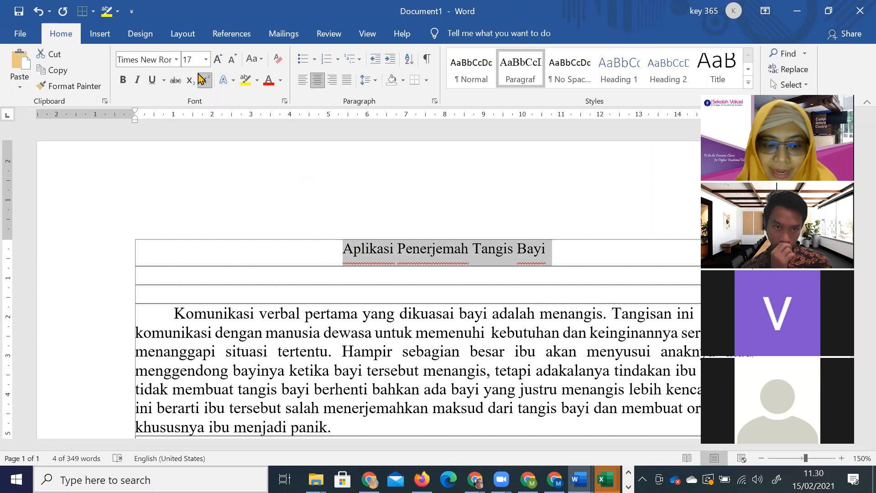
{"action": "key", "text": "ctrl+shift+less"}
{"action": "key", "text": "ctrl+shift+less"}
{"action": "key", "text": "ctrl+shift+less"}
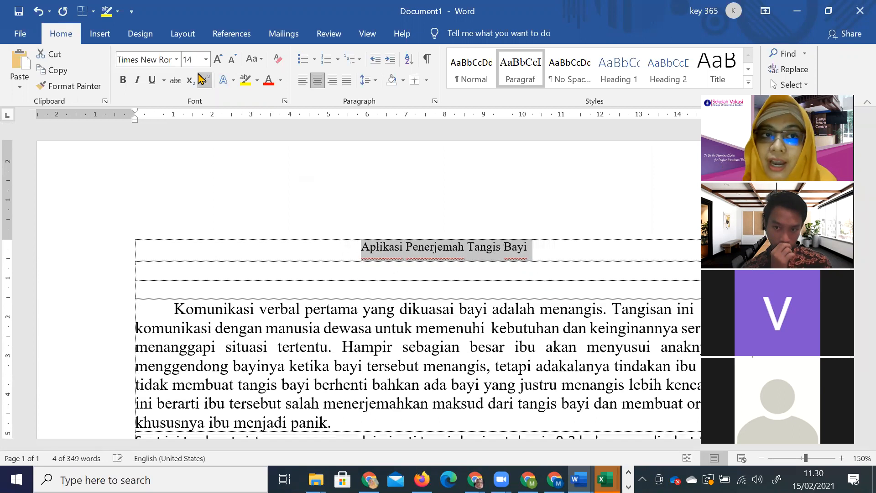
{"action": "key", "text": "ctrl+shift+less"}
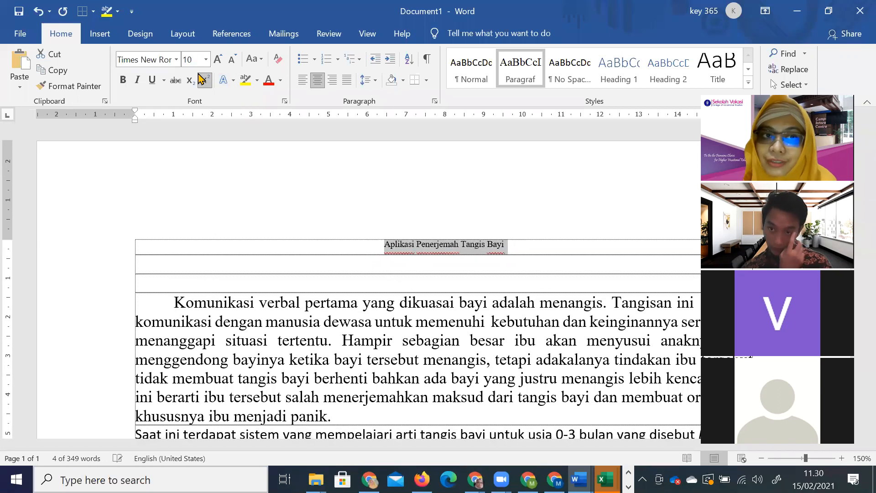
{"action": "key", "text": "ctrl+shift+less"}
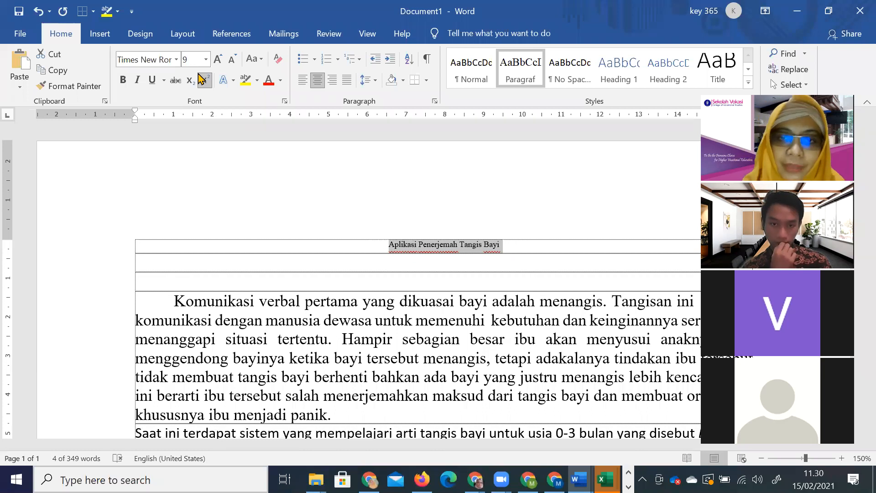
- Restore the title's font to size 17
{"action": "key", "text": "ctrl+shift+greater"}
{"action": "key", "text": "ctrl+shift+greater"}
{"action": "key", "text": "ctrl+shift+greater"}
{"action": "key", "text": "ctrl+shift+greater"}
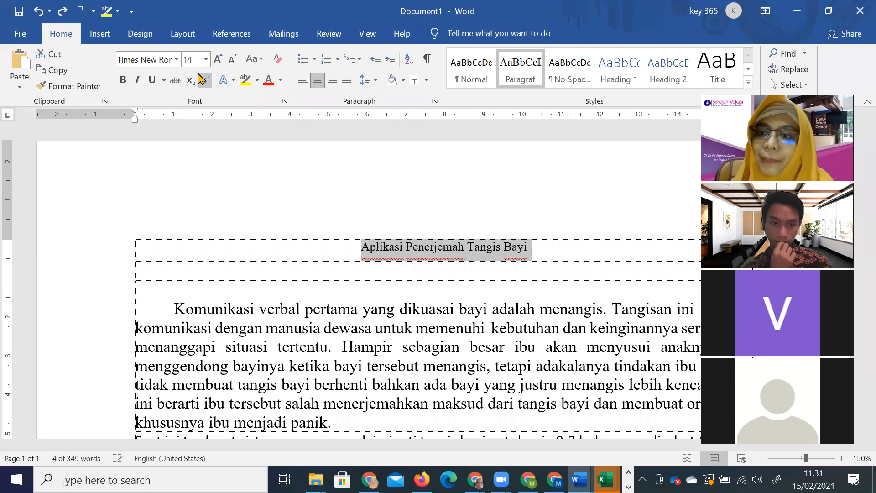
{"action": "key", "text": "ctrl+bracketright"}
{"action": "key", "text": "ctrl+bracketright"}
{"action": "key", "text": "ctrl+bracketright"}
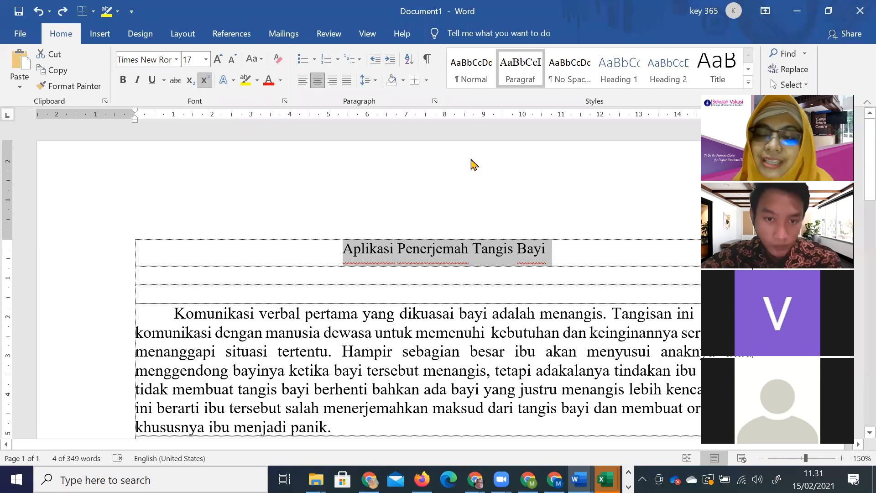
- Restore "/ ctrl + shift + ." on the "Perkecil size" note and add the lines "Ctrl + z" and "Ctrl + y" below it
{"action": "key", "text": "ctrl+End"}
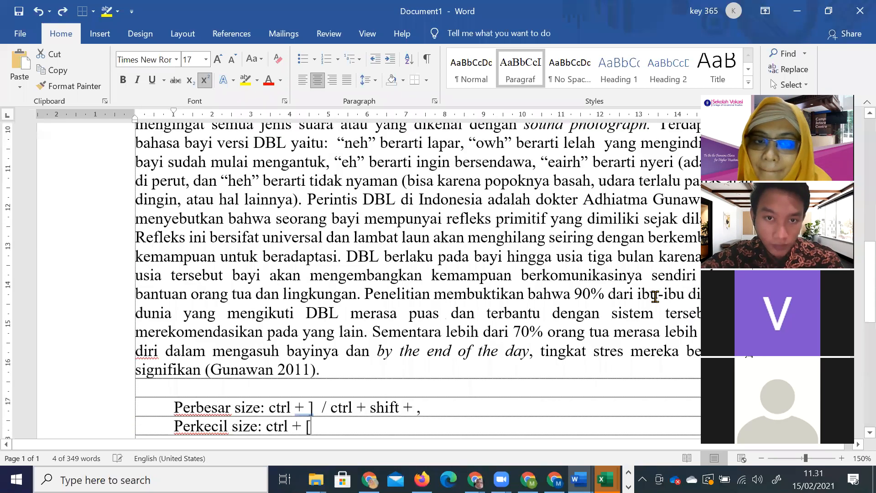
{"action": "type", "text": "/ ctrl + shift + ."}
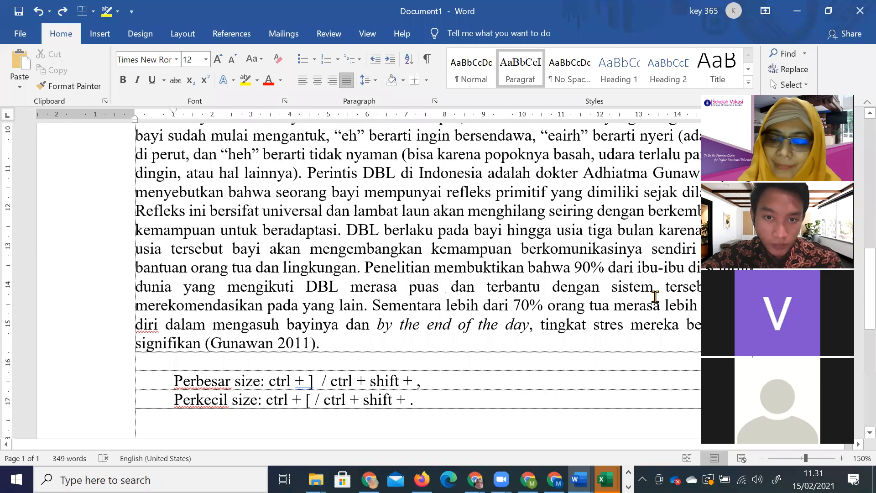
{"action": "key", "text": "Return"}
{"action": "type", "text": "ctrl + z"}
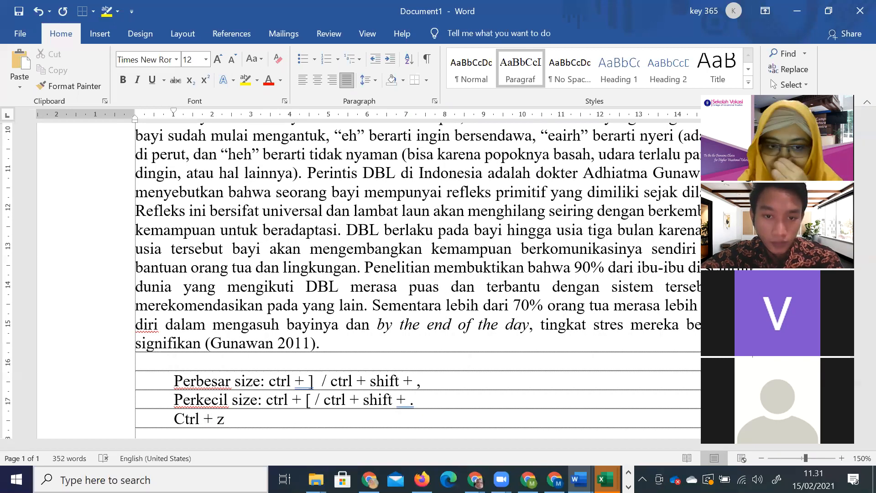
{"action": "key", "text": "Return"}
{"action": "type", "text": "ctrl"}
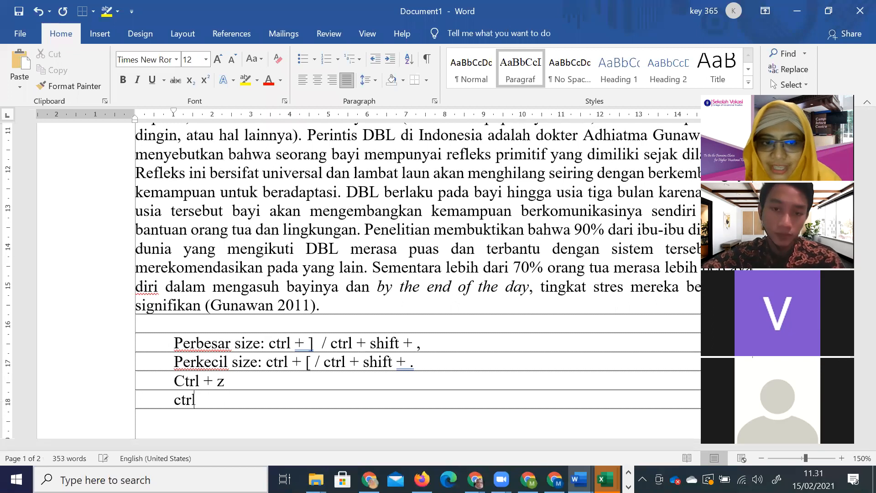
{"action": "type", "text": " + y"}
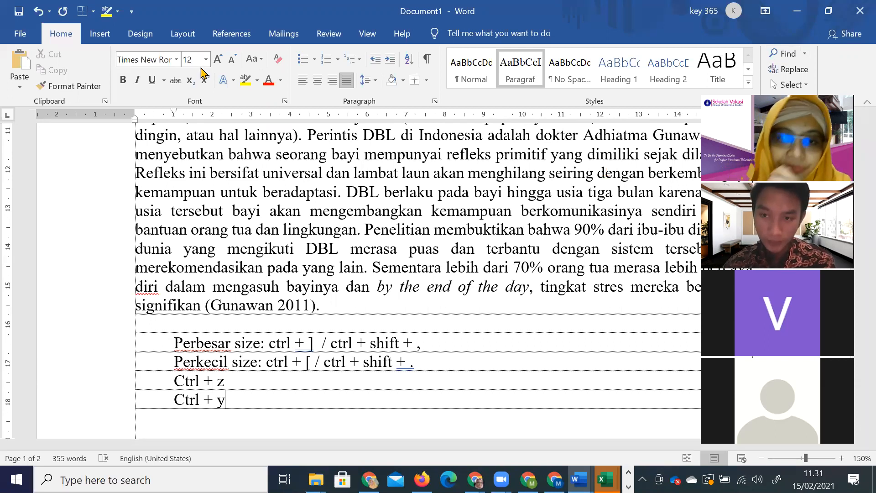
{"action": "scroll", "coordinate": [365, 251], "scroll_direction": "up", "scroll_amount": 10}
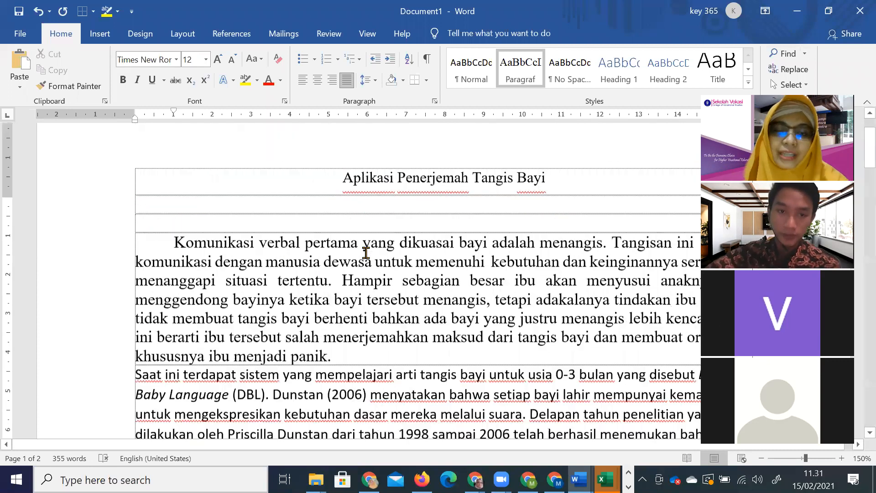
- Set the font size of the title "Aplikasi Penerjemah Tangis Bayi" to 20
{"action": "scroll", "coordinate": [365, 250], "scroll_direction": "up", "scroll_amount": 2}
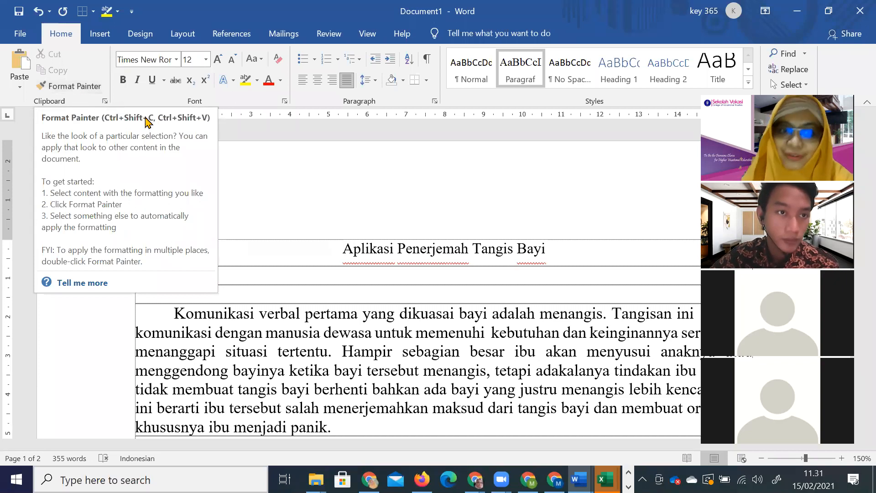
{"action": "left_click_drag", "start_coordinate": [344, 249], "coordinate": [573, 254]}
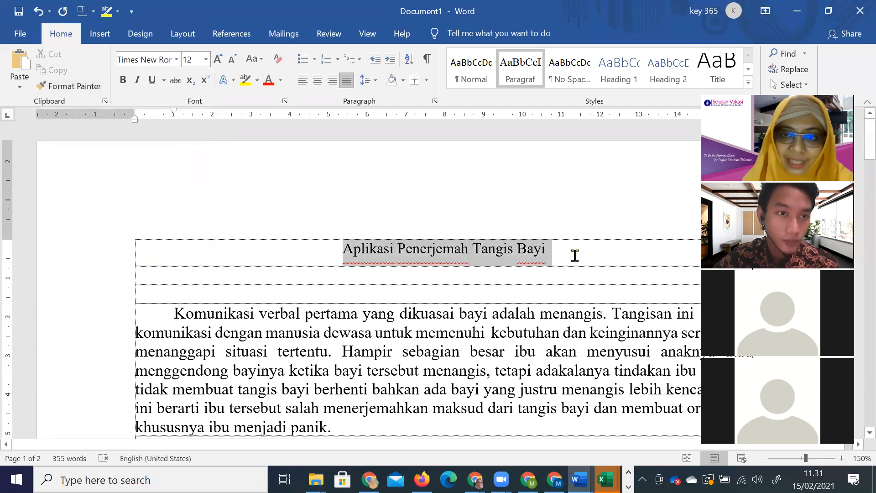
{"action": "left_click", "coordinate": [206, 60]}
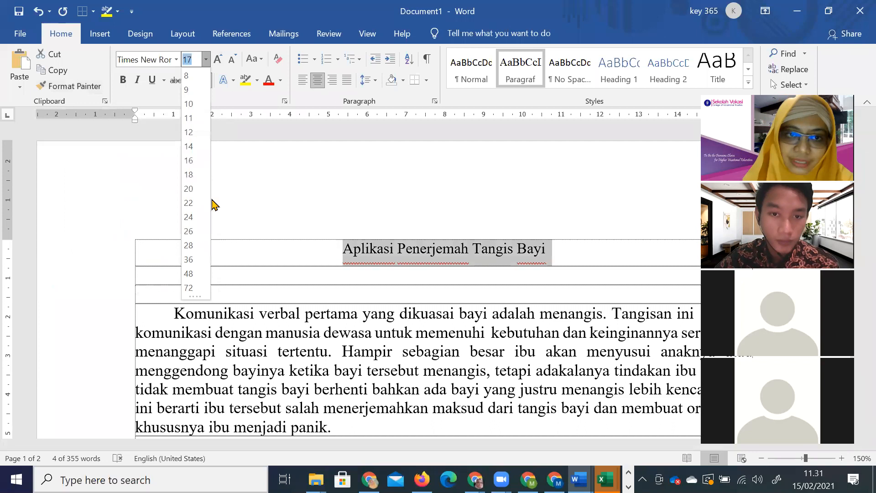
{"action": "left_click", "coordinate": [194, 190]}
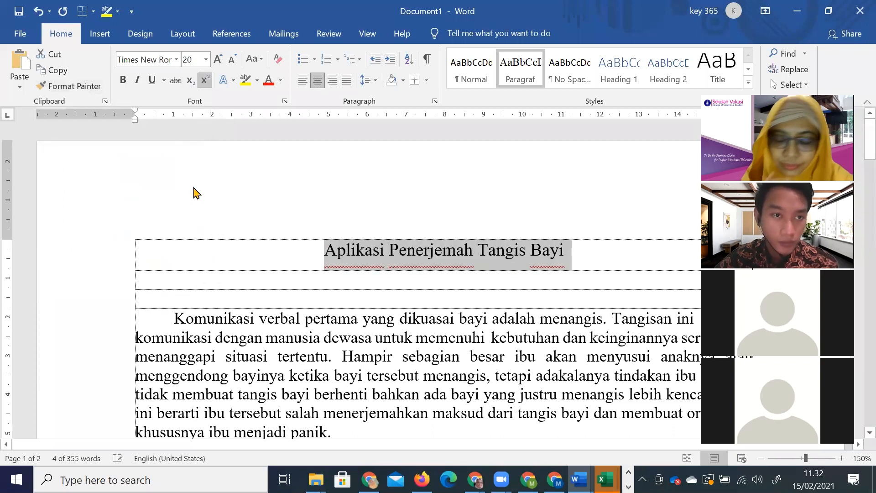
- Highlight the word "Penerjemah" in the title in yellow
{"action": "left_click", "coordinate": [418, 259]}
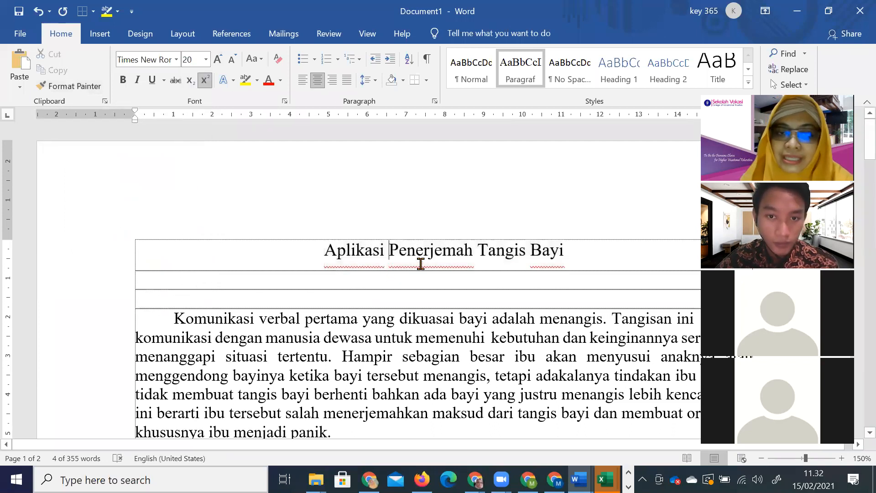
{"action": "double_click", "coordinate": [423, 254]}
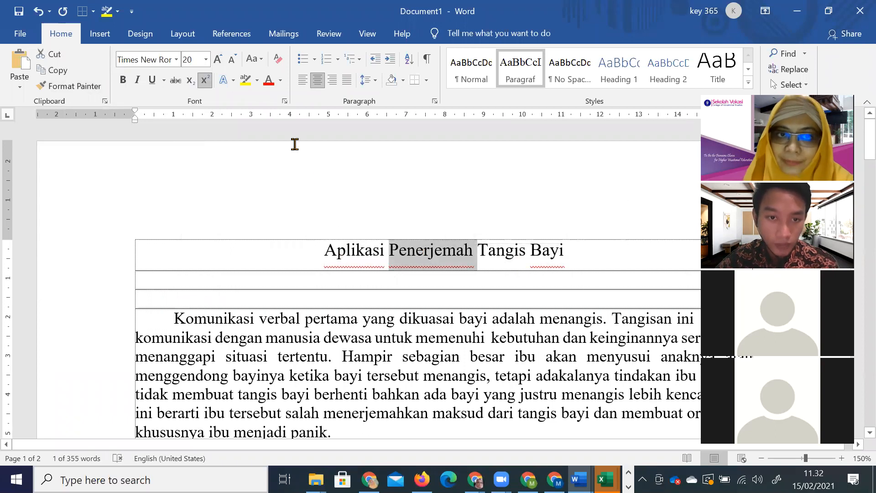
{"action": "left_click", "coordinate": [245, 81]}
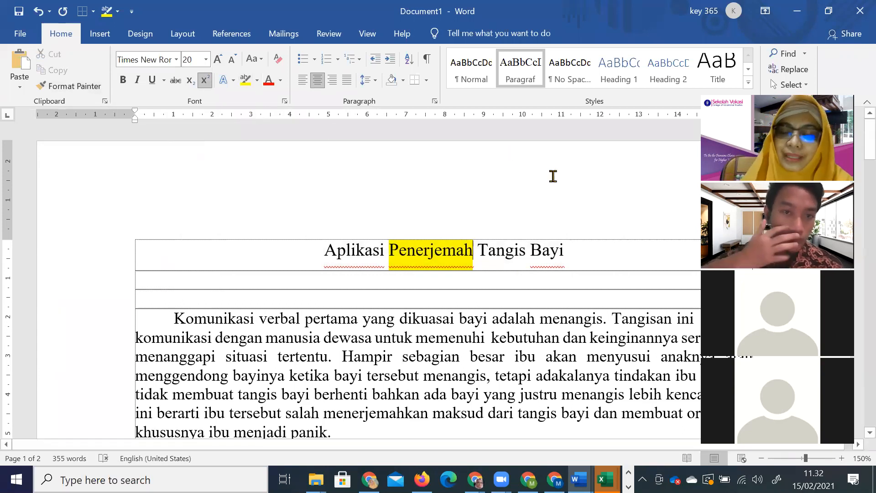
- Copy the formatting of "Penerjemah" with Format Painter onto the word "bayi" in the first line of the opening paragraph
{"action": "double_click", "coordinate": [437, 253]}
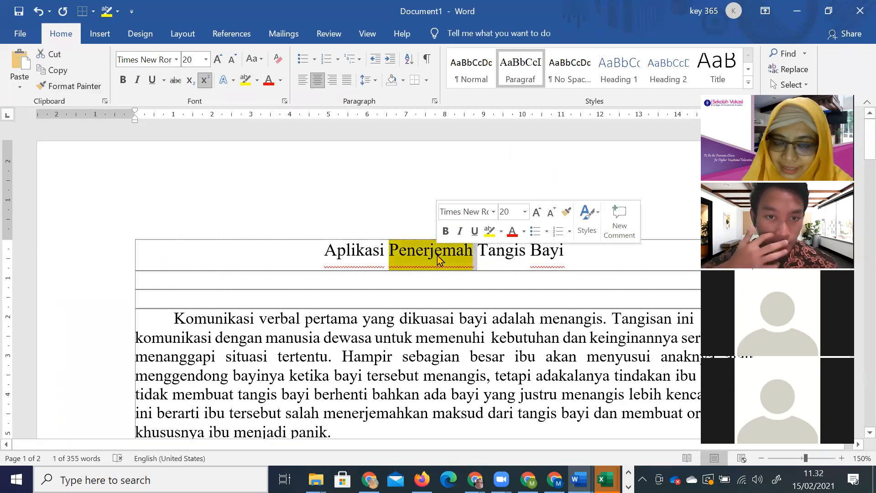
{"action": "left_click", "coordinate": [85, 90]}
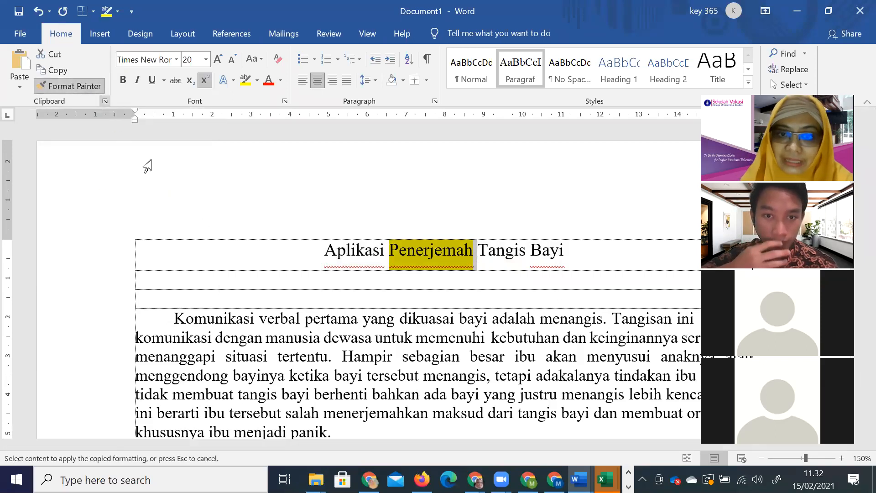
{"action": "left_click", "coordinate": [474, 318]}
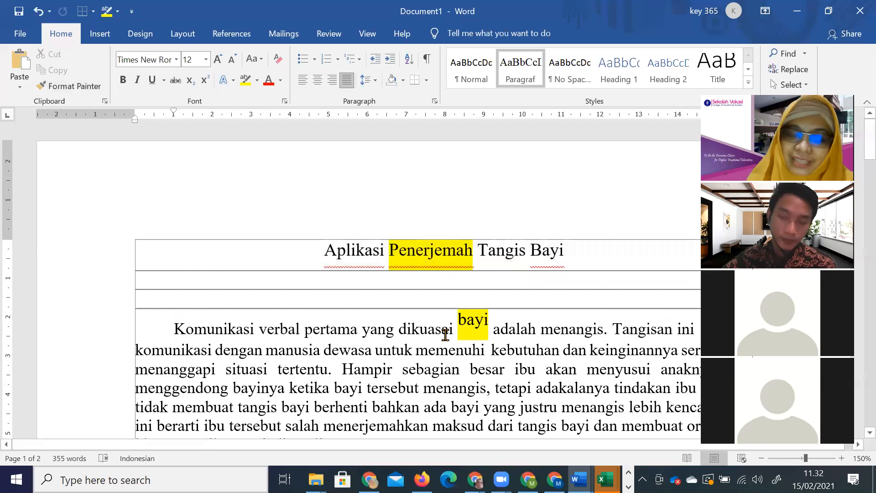
- Add the line "Klasifikasi tangisan bayi" in the empty area below the shortcut notes
{"action": "scroll", "coordinate": [445, 334], "scroll_direction": "down", "scroll_amount": 2}
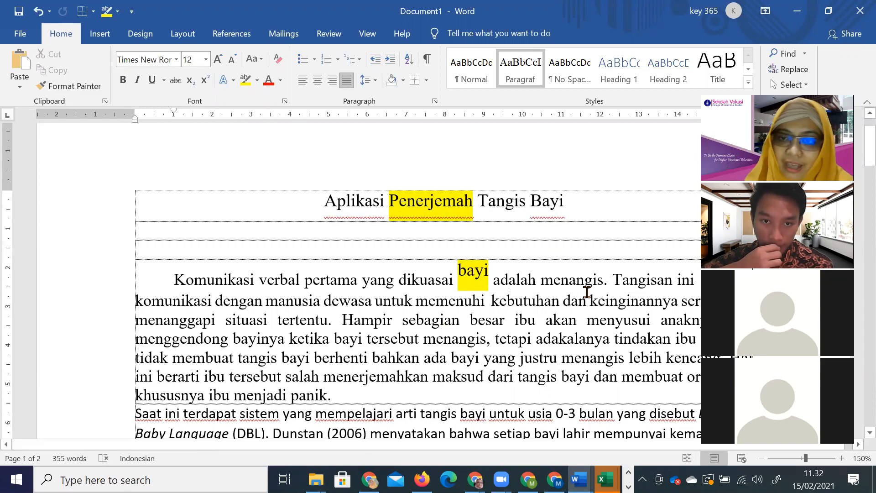
{"action": "scroll", "coordinate": [507, 296], "scroll_direction": "down", "scroll_amount": 5}
{"action": "scroll", "coordinate": [504, 293], "scroll_direction": "down", "scroll_amount": 15}
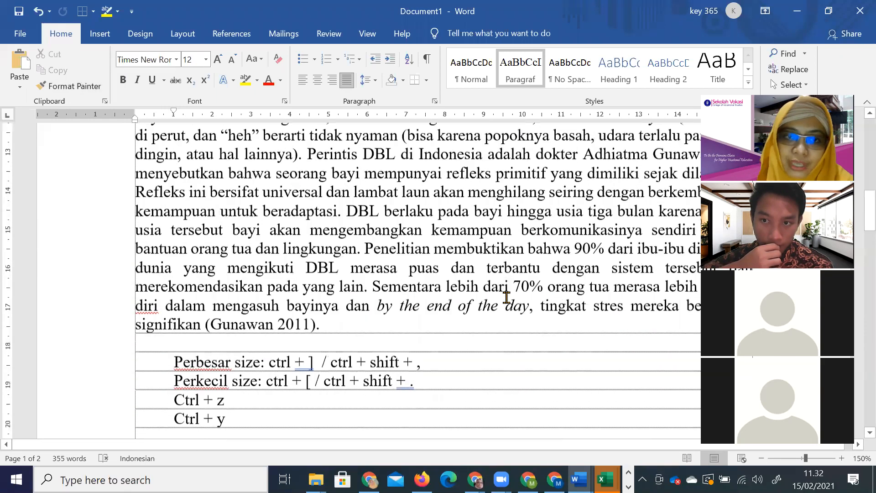
{"action": "left_click", "coordinate": [260, 255]}
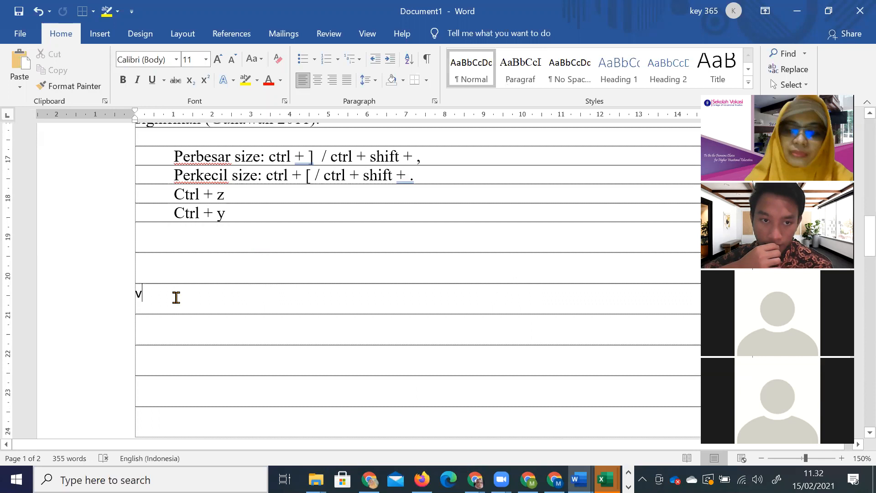
{"action": "key", "text": "ctrl+z"}
{"action": "type", "text": "at"}
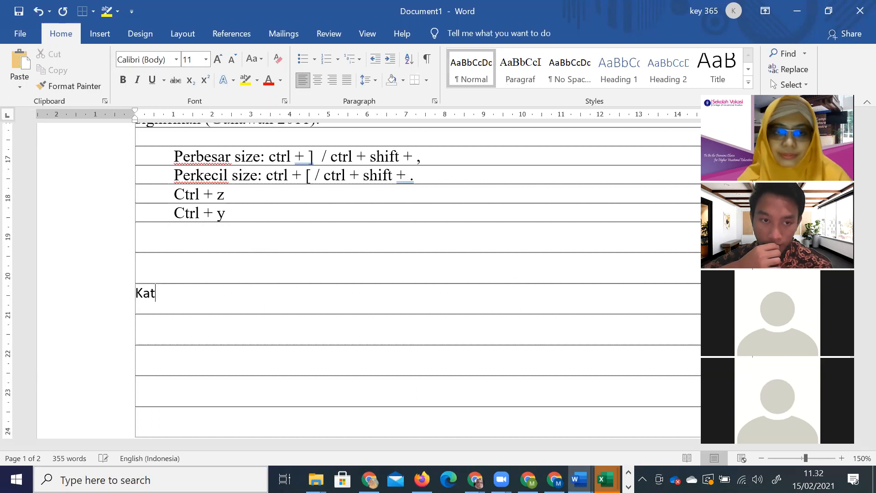
{"action": "type", "text": "egori bayi m"}
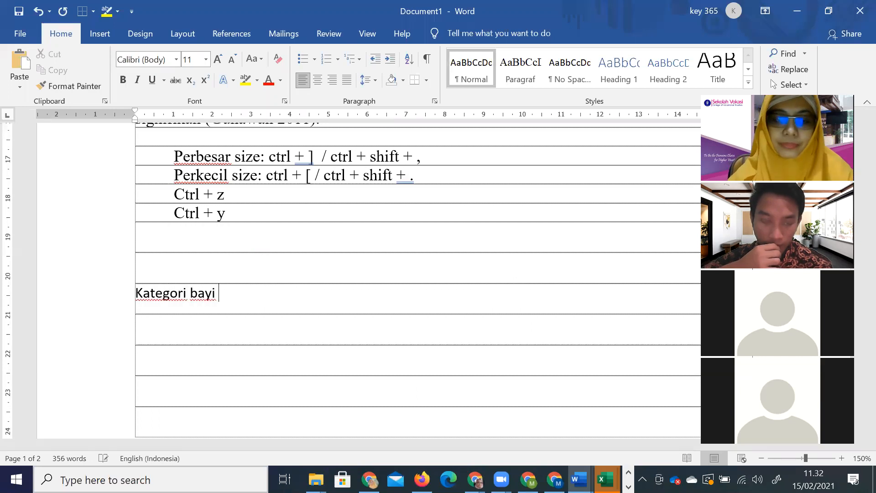
{"action": "key", "text": "BackSpace"}
{"action": "key", "text": "BackSpace"}
{"action": "key", "text": "BackSpace"}
{"action": "key", "text": "BackSpace"}
{"action": "key", "text": "BackSpace"}
{"action": "key", "text": "BackSpace"}
{"action": "key", "text": "BackSpace"}
{"action": "key", "text": "BackSpace"}
{"action": "key", "text": "BackSpace"}
{"action": "key", "text": "BackSpace"}
{"action": "key", "text": "BackSpace"}
{"action": "key", "text": "BackSpace"}
{"action": "key", "text": "BackSpace"}
{"action": "key", "text": "BackSpace"}
{"action": "key", "text": "BackSpace"}
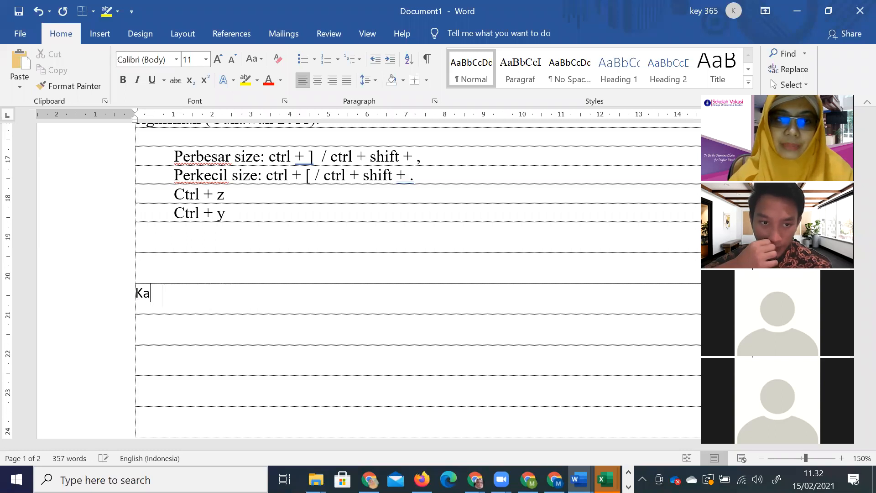
{"action": "type", "text": "lasifikasi tangisban"}
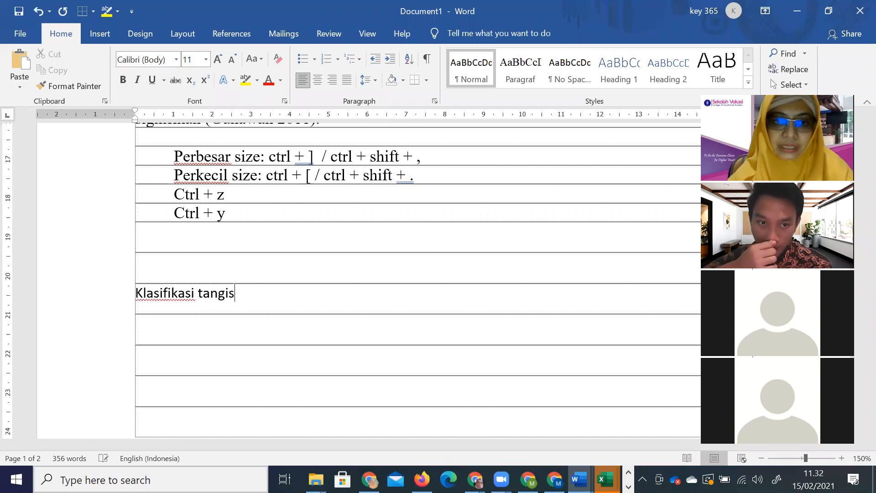
{"action": "key", "text": "BackSpace"}
{"action": "key", "text": "BackSpace"}
{"action": "key", "text": "BackSpace"}
{"action": "type", "text": "bayi"}
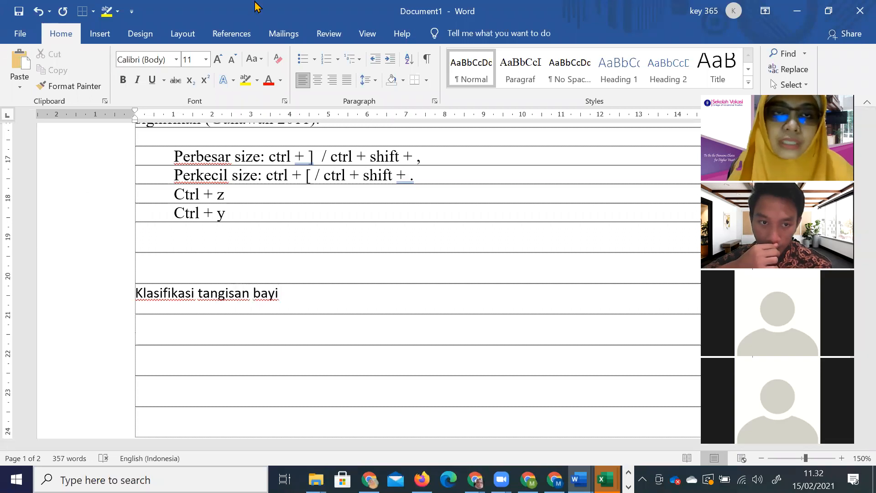
- Create a numbered list under "Klasifikasi tangisan bayi" with the items "Bayi lapar", "Bayi mengantuk" and "Bayi ingin sendawa", and end the list
{"action": "key", "text": "alt+Tab"}
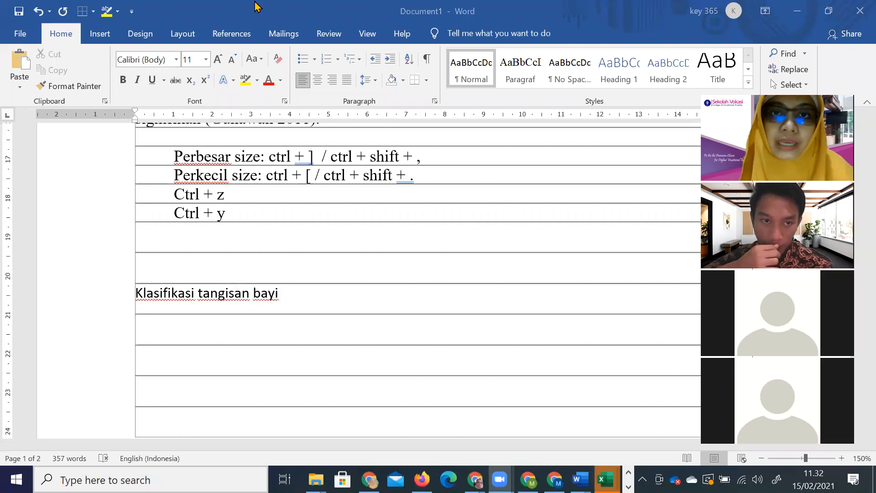
{"action": "key", "text": "alt+Tab"}
{"action": "left_click", "coordinate": [326, 61]}
{"action": "type", "text": "ba"}
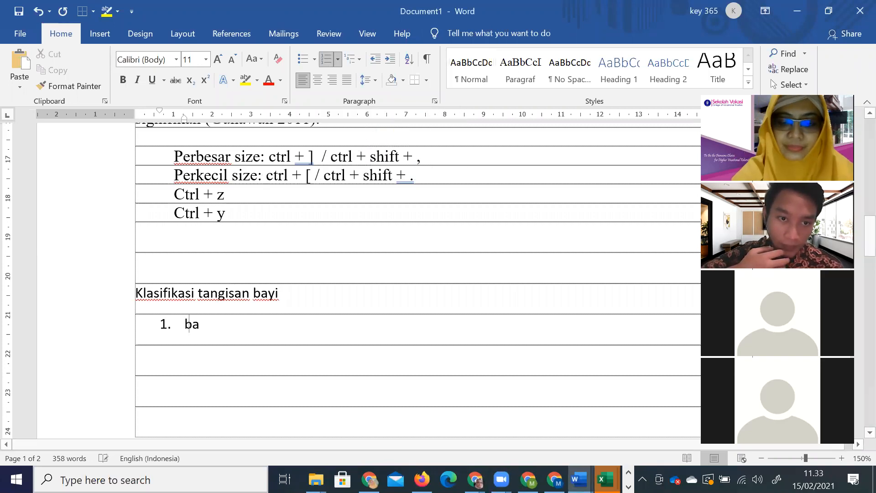
{"action": "type", "text": "yi lapar"}
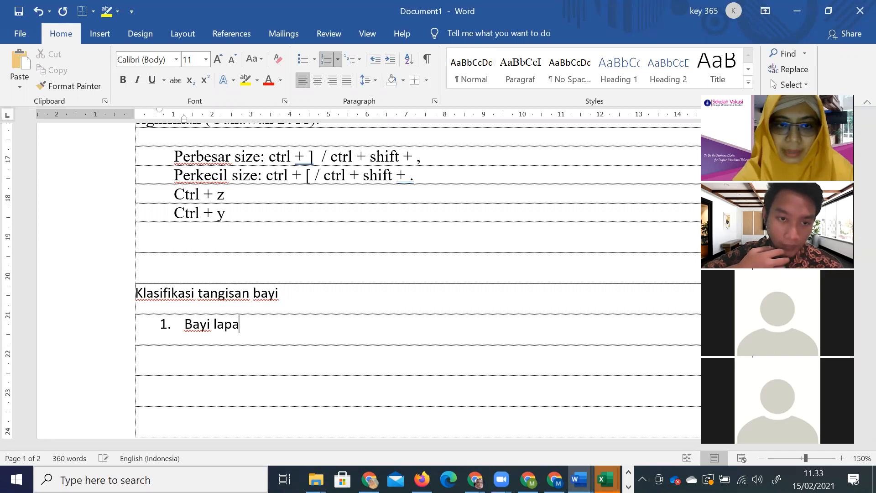
{"action": "key", "text": "Return"}
{"action": "type", "text": "bayi mengantuk"}
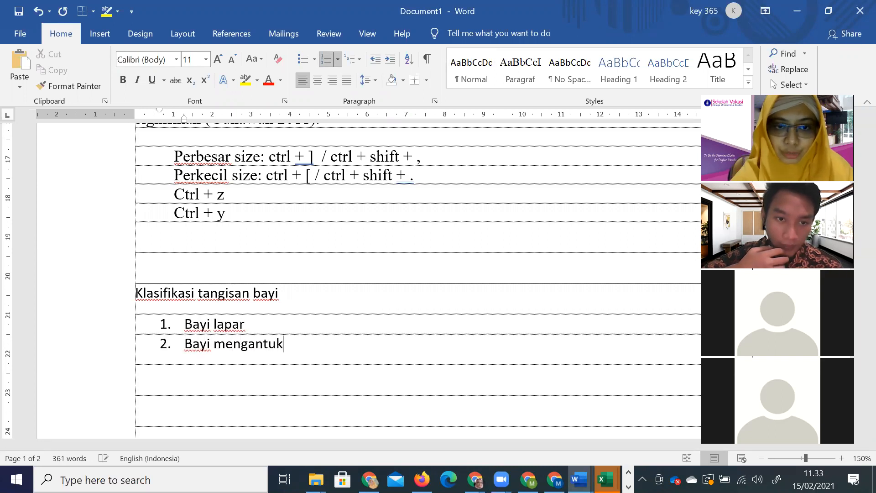
{"action": "key", "text": "Return"}
{"action": "type", "text": "bayi ingi"}
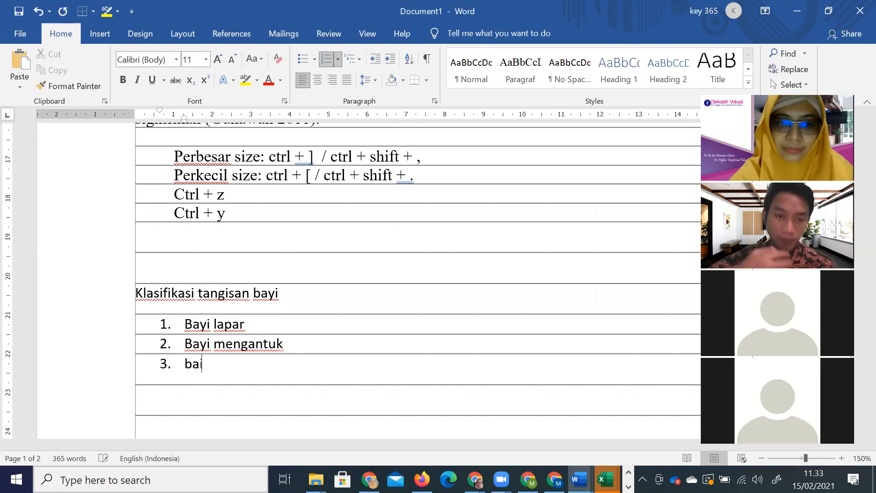
{"action": "type", "text": "n "}
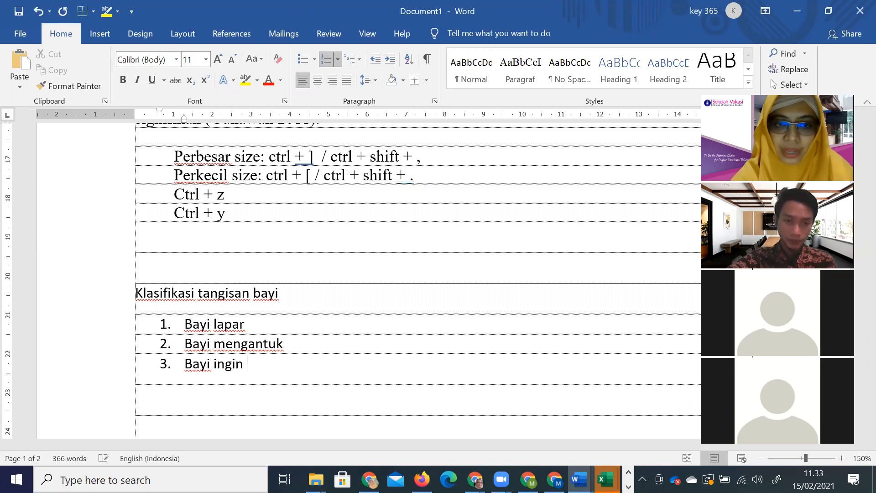
{"action": "type", "text": "sendwaa"}
{"action": "key", "text": "Return"}
{"action": "key", "text": "BackSpace"}
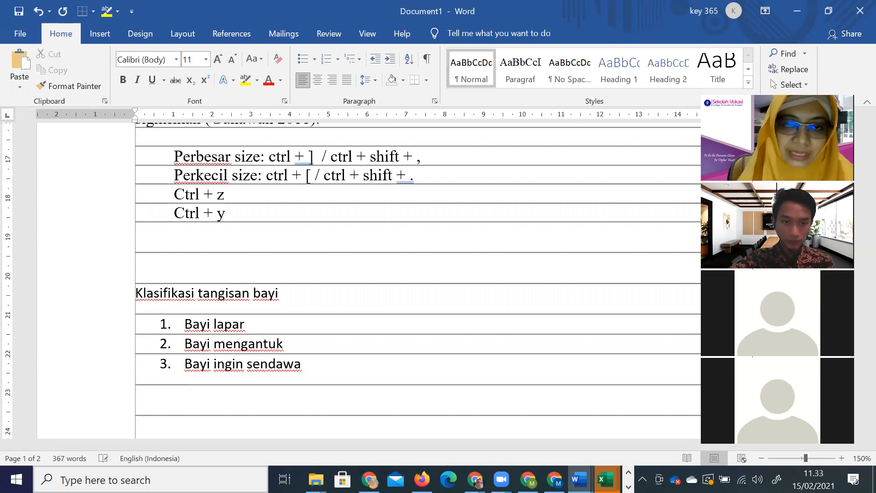
- Copy the thesis text's last sentence, starting "Sementara lebih dari 70%", and paste it below the numbered list
{"action": "scroll", "coordinate": [312, 235], "scroll_direction": "up", "scroll_amount": 5}
{"action": "left_click_drag", "start_coordinate": [371, 234], "coordinate": [400, 260]}
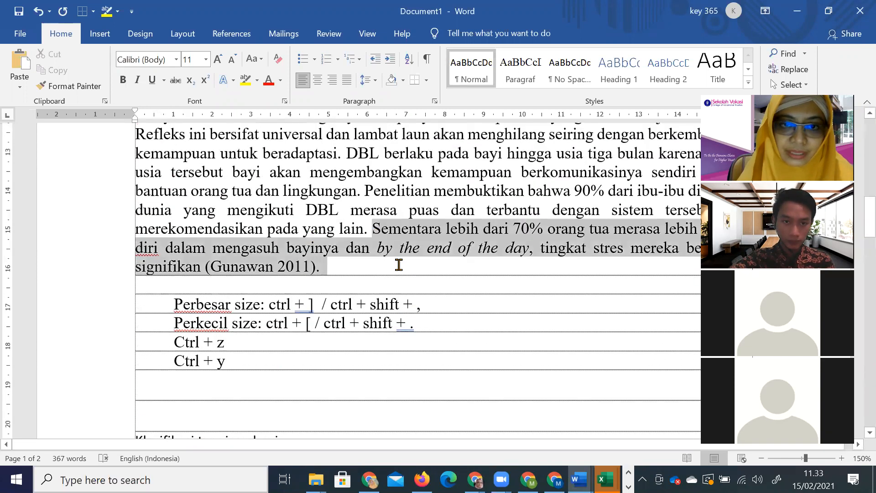
{"action": "scroll", "coordinate": [367, 325], "scroll_direction": "down", "scroll_amount": 1}
{"action": "key", "text": "ctrl+c"}
{"action": "scroll", "coordinate": [367, 325], "scroll_direction": "down", "scroll_amount": 3}
{"action": "left_click", "coordinate": [184, 396]}
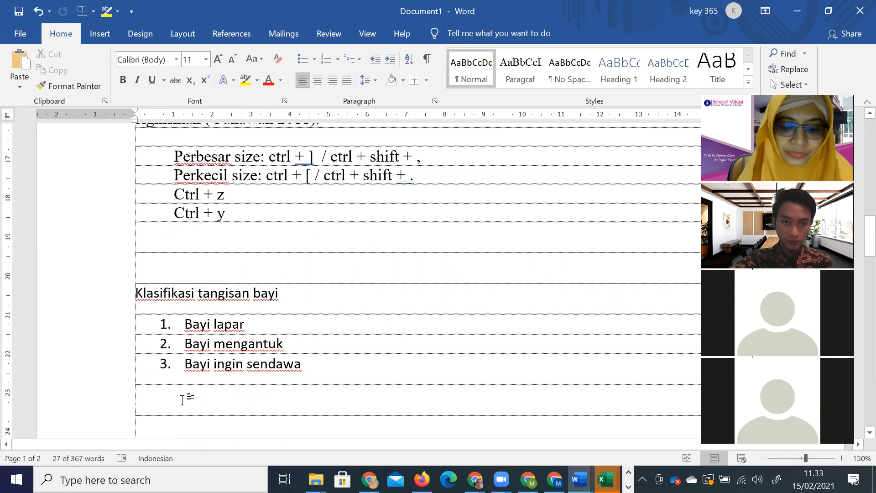
{"action": "key", "text": "ctrl+v"}
- Remove the numbering from the pasted "Sementara lebih dari 70%" sentence so it becomes a plain paragraph
{"action": "left_click_drag", "start_coordinate": [183, 395], "coordinate": [257, 413]}
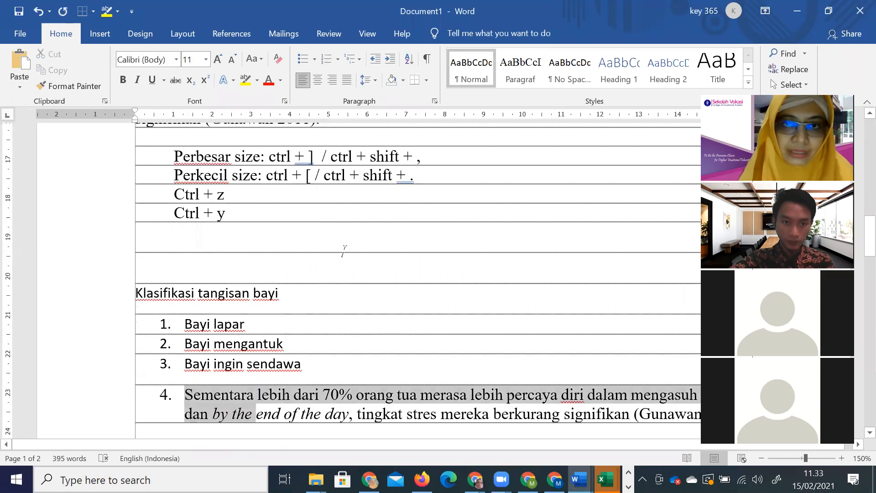
{"action": "left_click", "coordinate": [326, 66]}
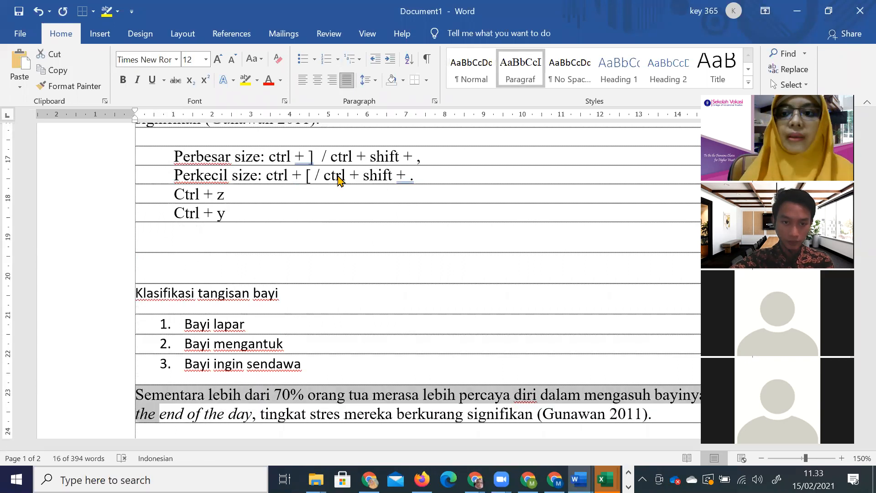
{"action": "left_click", "coordinate": [328, 395]}
{"action": "scroll", "coordinate": [315, 397], "scroll_direction": "down", "scroll_amount": 3}
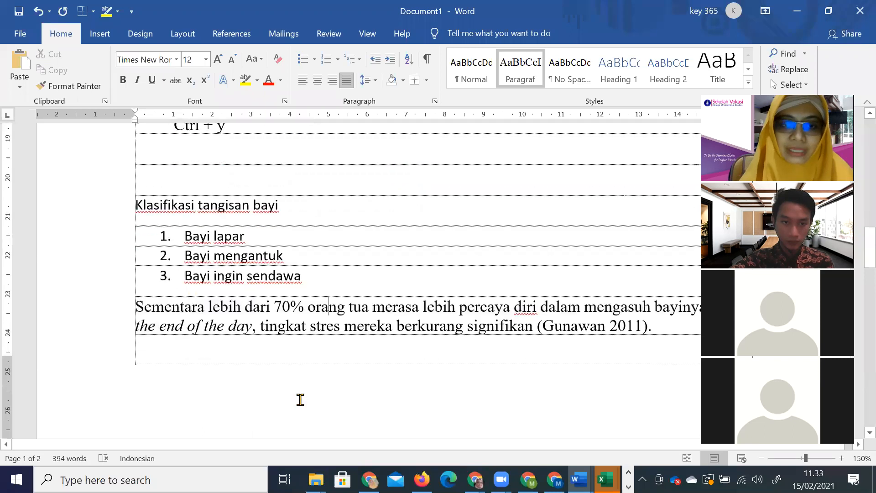
- Delete one empty line between the shortcut notes and "Klasifikasi tangisan bayi"
{"action": "left_click", "coordinate": [241, 347]}
{"action": "scroll", "coordinate": [224, 289], "scroll_direction": "up", "scroll_amount": 3}
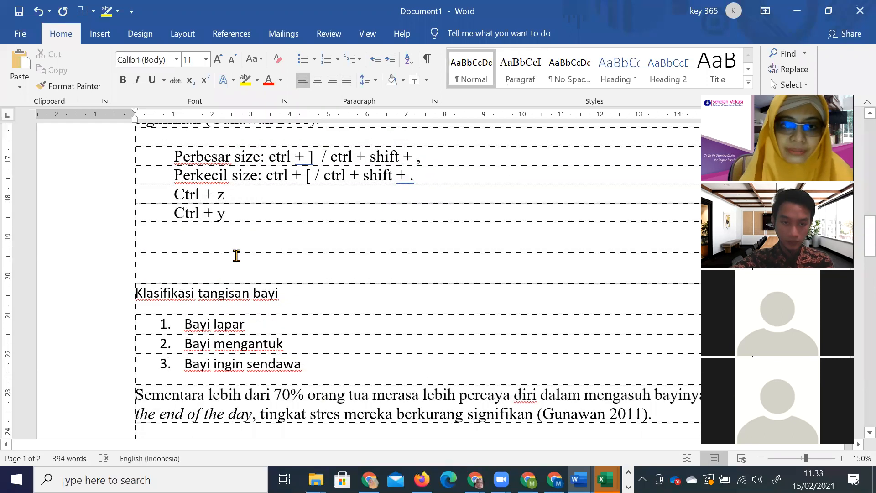
{"action": "key", "text": "BackSpace"}
- Add the indented text "Bayi sakit perut" on the line below the pasted sentence
{"action": "left_click", "coordinate": [237, 409]}
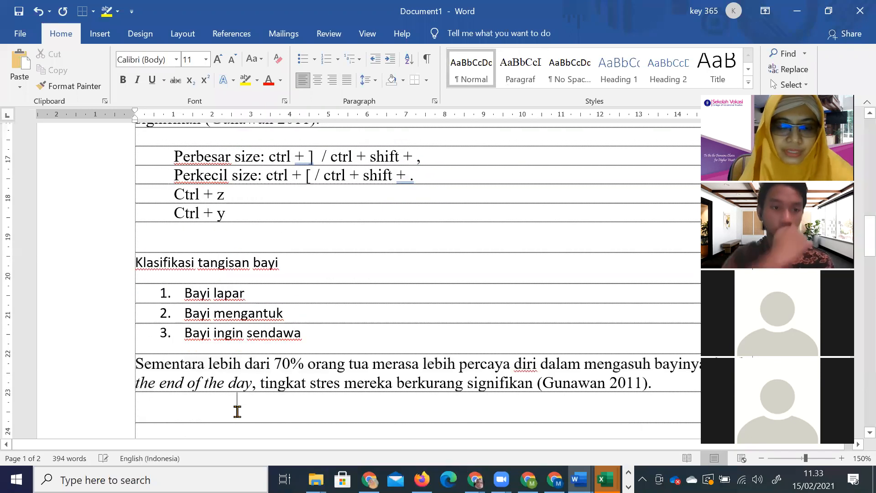
{"action": "type", "text": "Bay"}
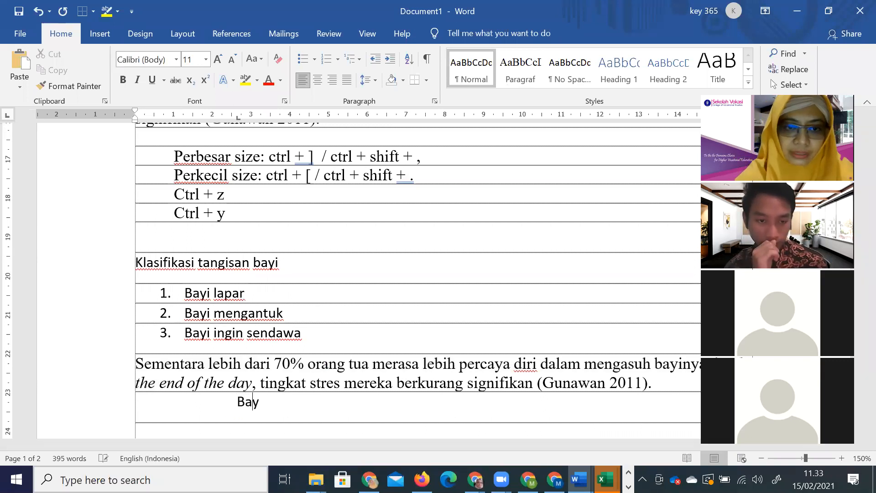
{"action": "type", "text": "i sakit perut"}
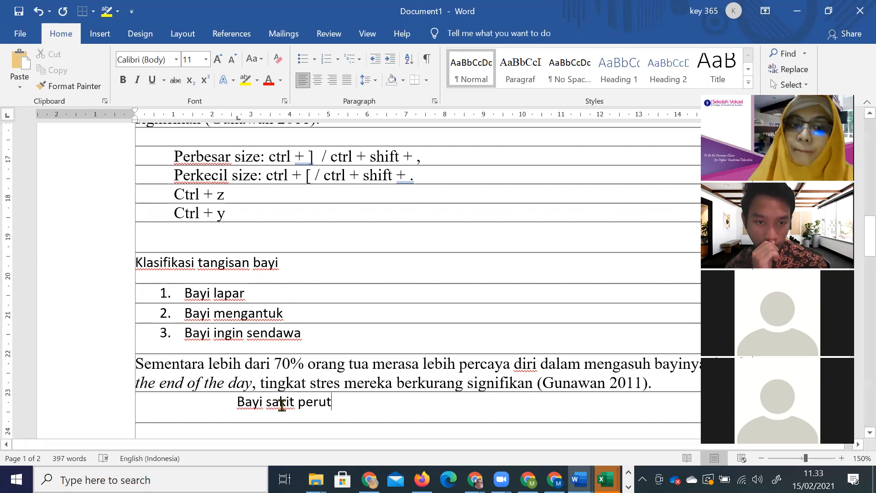
- Apply the numbered formatting of "Bayi ingin sendawa" to "Bayi sakit perut" with Format Painter and align its text with the other items
{"action": "left_click_drag", "start_coordinate": [137, 365], "coordinate": [357, 384]}
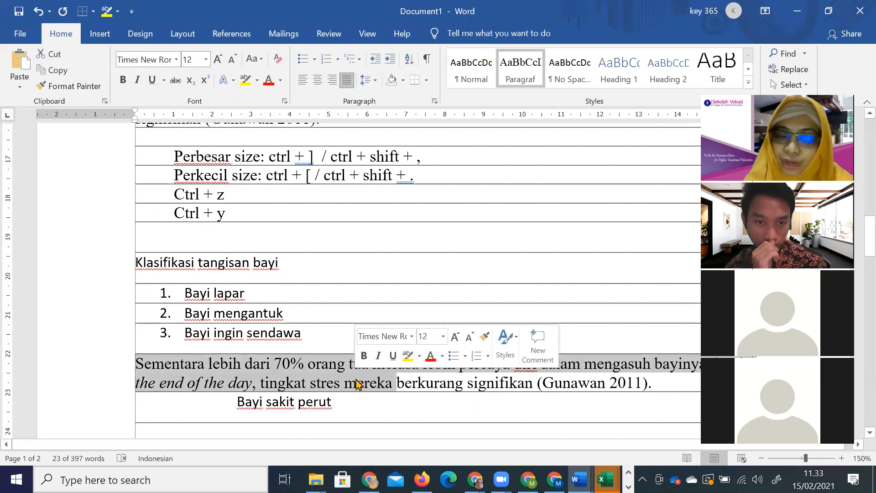
{"action": "left_click", "coordinate": [283, 333]}
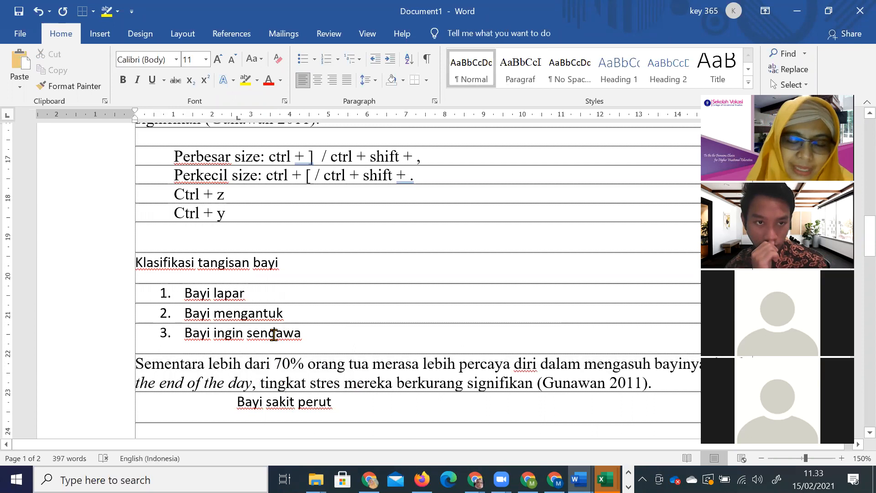
{"action": "left_click", "coordinate": [99, 86]}
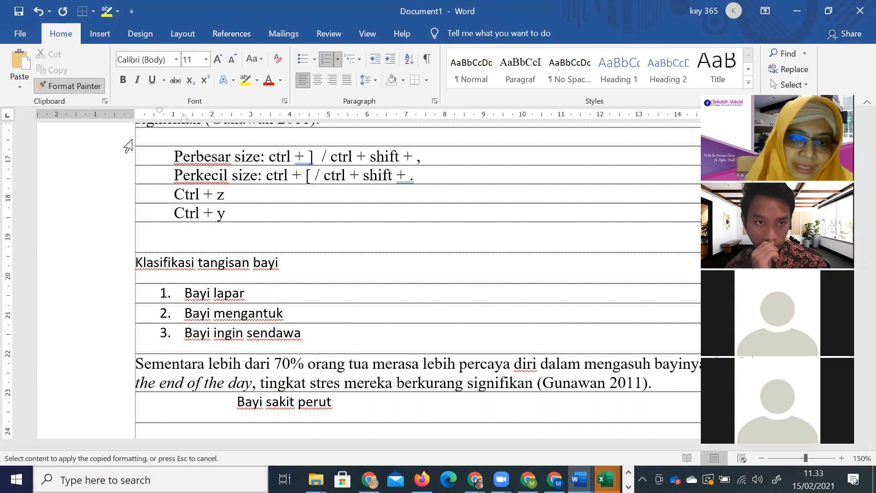
{"action": "left_click", "coordinate": [246, 402]}
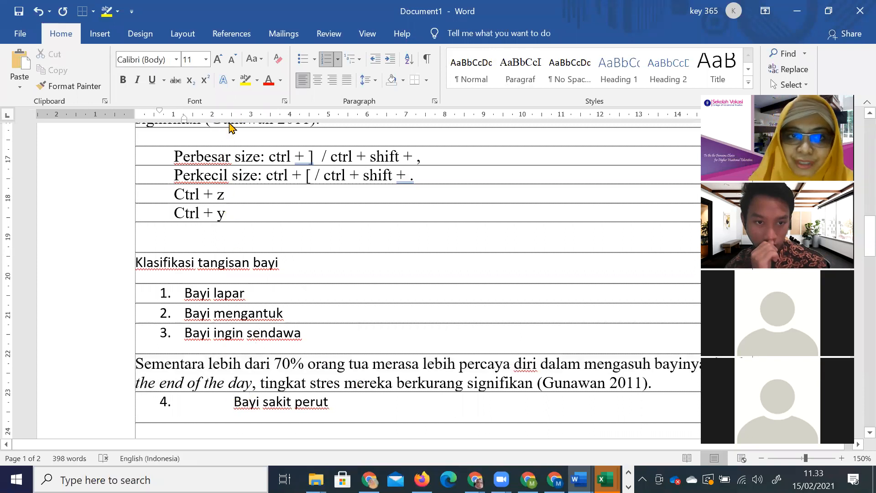
{"action": "left_click_drag", "start_coordinate": [184, 119], "coordinate": [187, 128]}
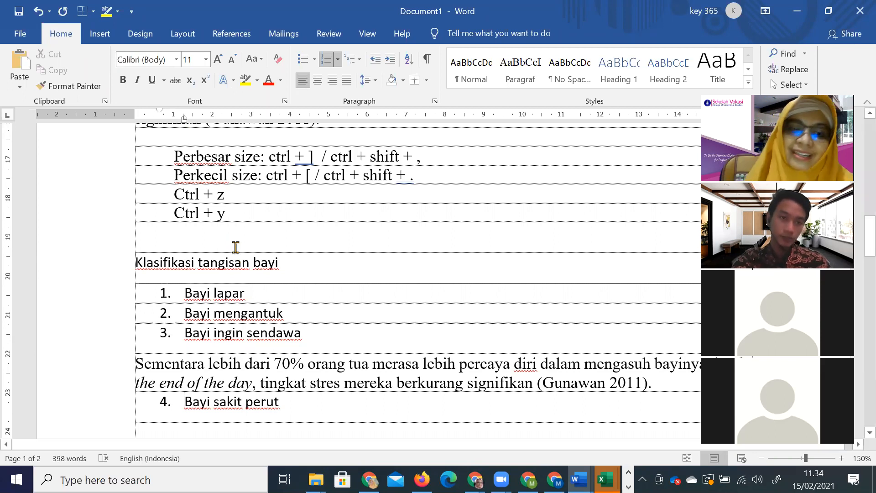
- Enter the heading "Mata kuliah prodi" on the second page, with "Manajemen Agribisnis" on the line below
{"action": "scroll", "coordinate": [235, 247], "scroll_direction": "down", "scroll_amount": 10}
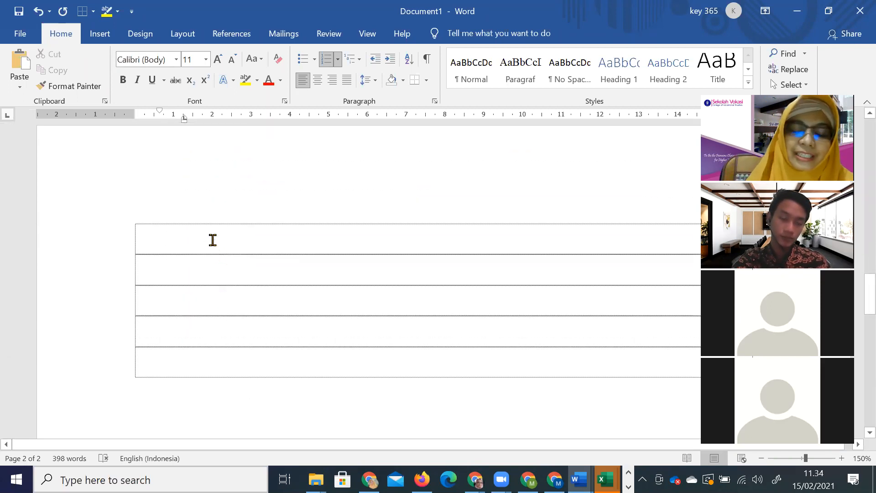
{"action": "left_click", "coordinate": [213, 239]}
{"action": "type", "text": "M"}
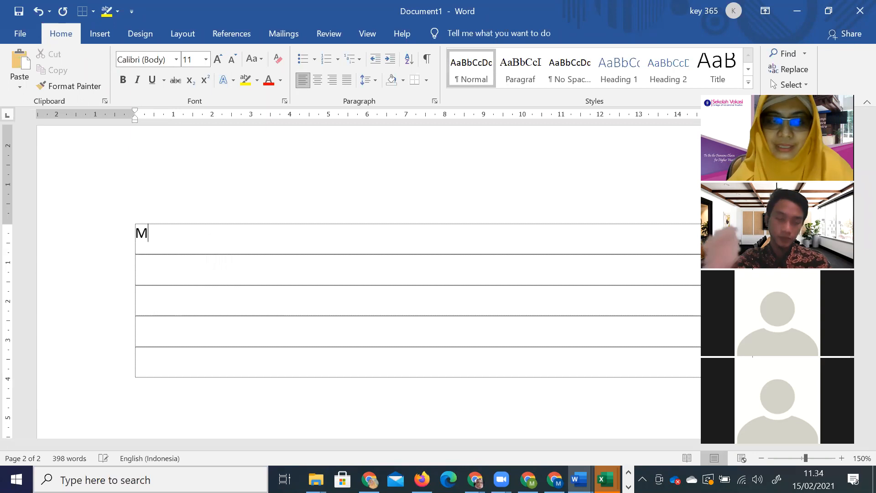
{"action": "type", "text": "ata kuliah prodi "}
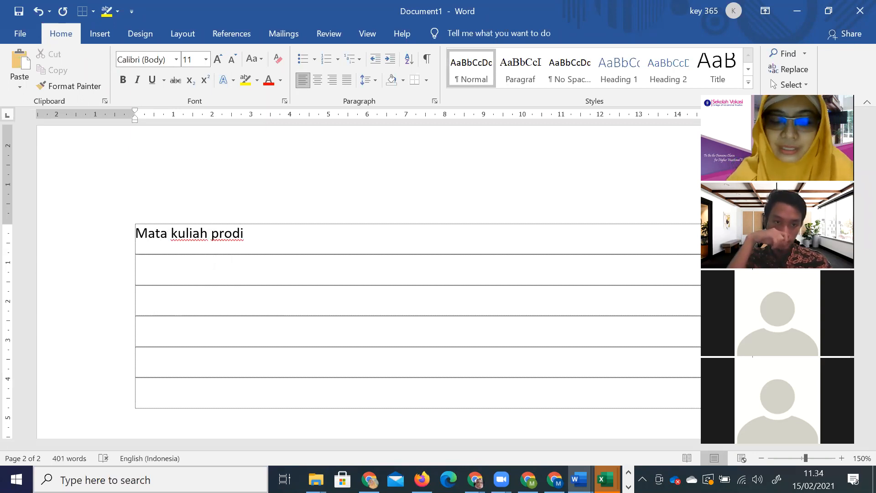
{"action": "type", "text": "Manajemen Ag"}
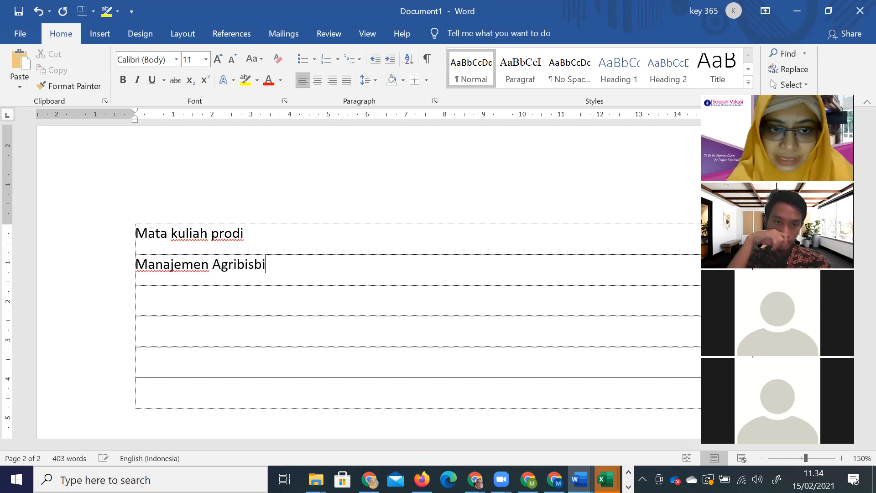
{"action": "type", "text": "ribisnis"}
- Add the lines "Aplikasi Komputer" and "Dasar-dasar Bisnis" below "Manajemen Agribisnis"
{"action": "left_click", "coordinate": [137, 295]}
{"action": "type", "text": "Aplikasi Komputer"}
{"action": "left_click", "coordinate": [137, 326]}
{"action": "type", "text": "Da"}
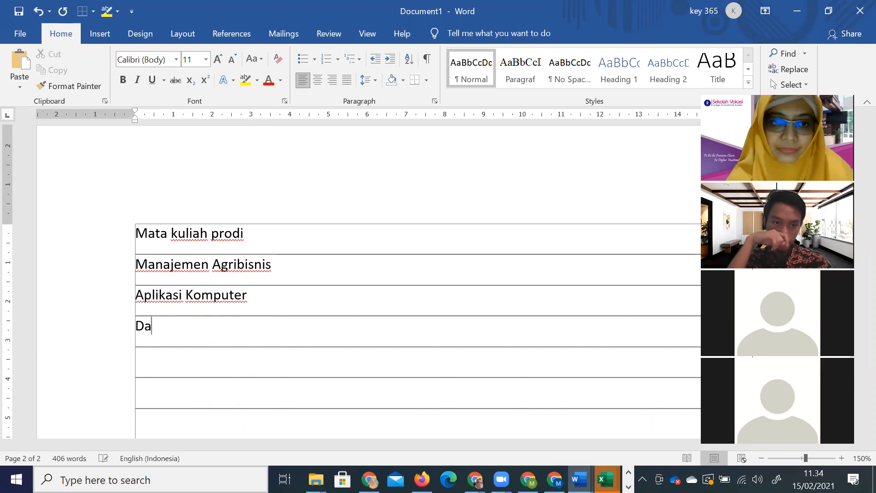
{"action": "type", "text": "sar-dasar "}
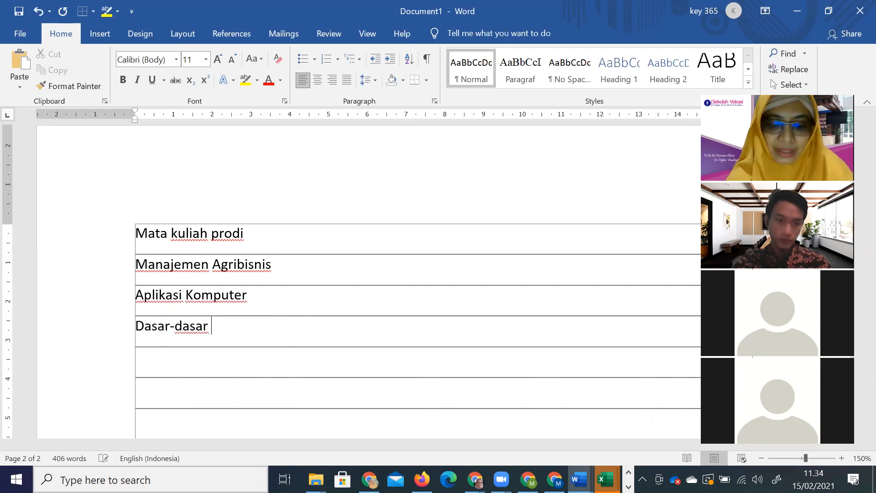
{"action": "type", "text": "Bisnis"}
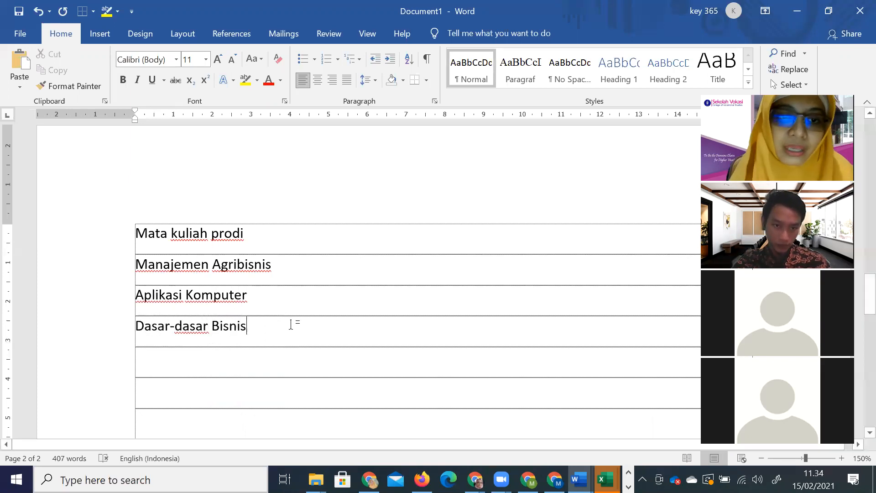
- Insert the line "Microsoft Excel" between "Aplikasi Komputer" and "Dasar-dasar Bisnis"
{"action": "left_click", "coordinate": [288, 290]}
{"action": "key", "text": "Return"}
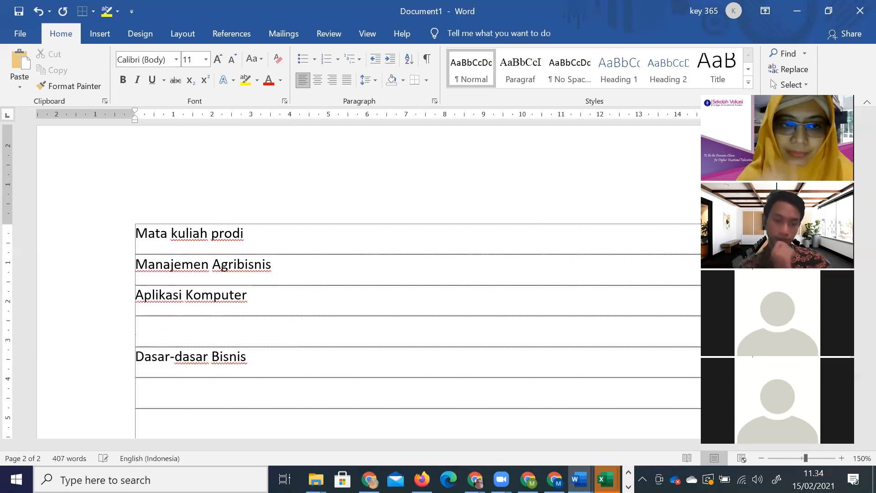
{"action": "type", "text": "MIcro"}
{"action": "key", "text": "BackSpace"}
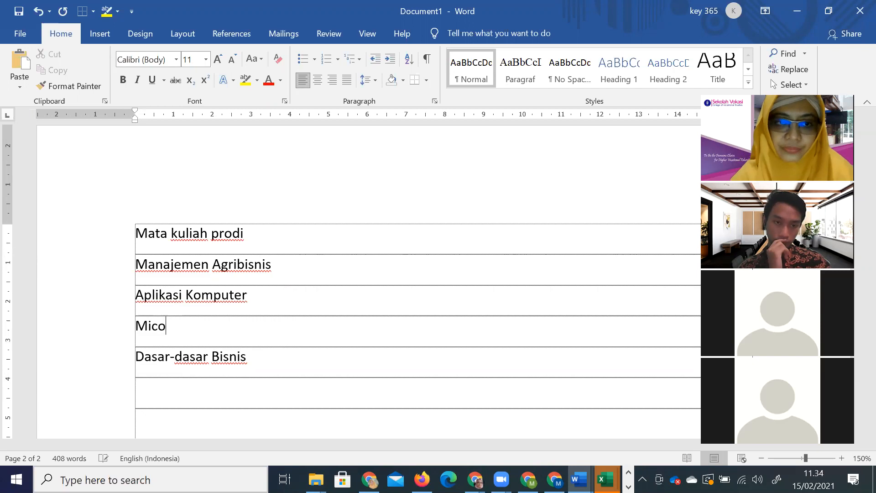
{"action": "type", "text": "osft"}
{"action": "key", "text": "BackSpace"}
{"action": "key", "text": "BackSpace"}
{"action": "key", "text": "BackSpace"}
{"action": "type", "text": "oft Excel"}
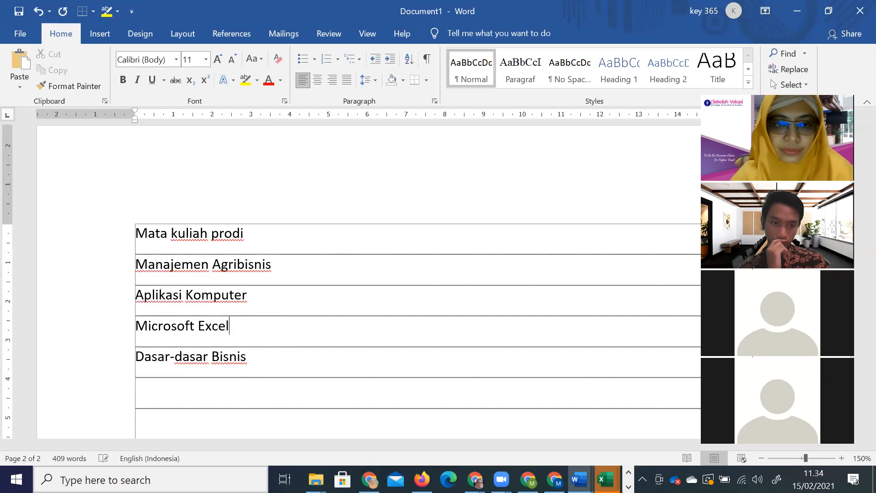
- Add the line "Microsoft Power point" directly below "Microsoft Excel"
{"action": "key", "text": "Return"}
{"action": "type", "text": "Microsoft "}
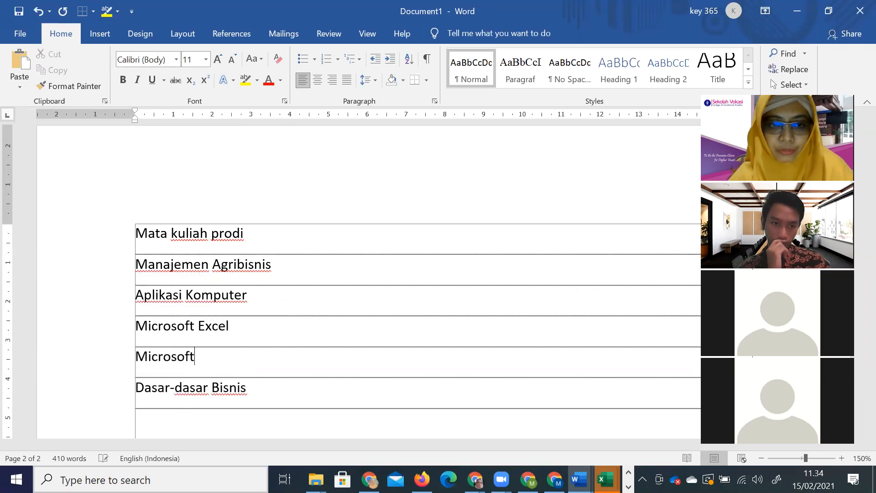
{"action": "type", "text": "Pow"}
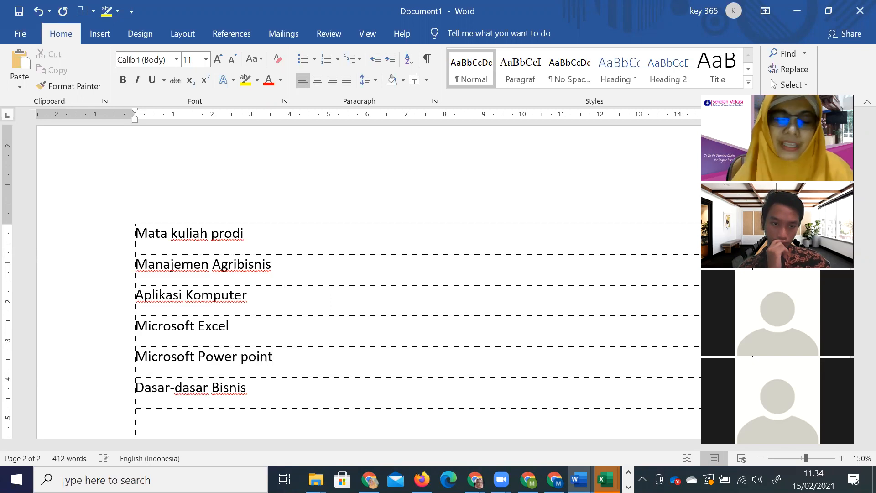
{"action": "type", "text": "er point"}
- Add the line "Manajemen Informatika" below "Dasar-dasar Bisnis"
{"action": "scroll", "coordinate": [284, 295], "scroll_direction": "down", "scroll_amount": 3}
{"action": "left_click", "coordinate": [272, 297]}
{"action": "key", "text": "Return"}
{"action": "type", "text": "Manajemen Informatika"}
{"action": "key", "text": "Return"}
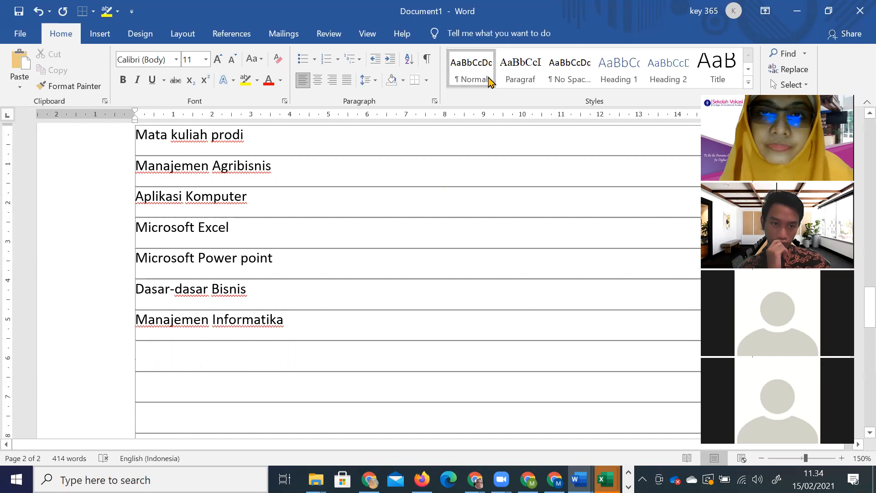
- Complete the course list with the lines "Dasar Pemrograman" and "Statistika"
{"action": "key", "text": "Down"}
{"action": "type", "text": "Dasar Pem"}
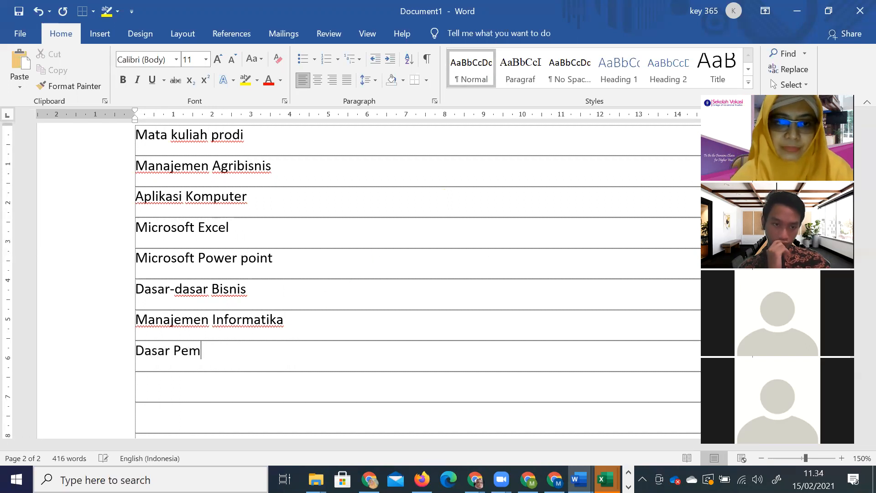
{"action": "type", "text": "rograma"}
{"action": "key", "text": "Down"}
{"action": "type", "text": "Statist"}
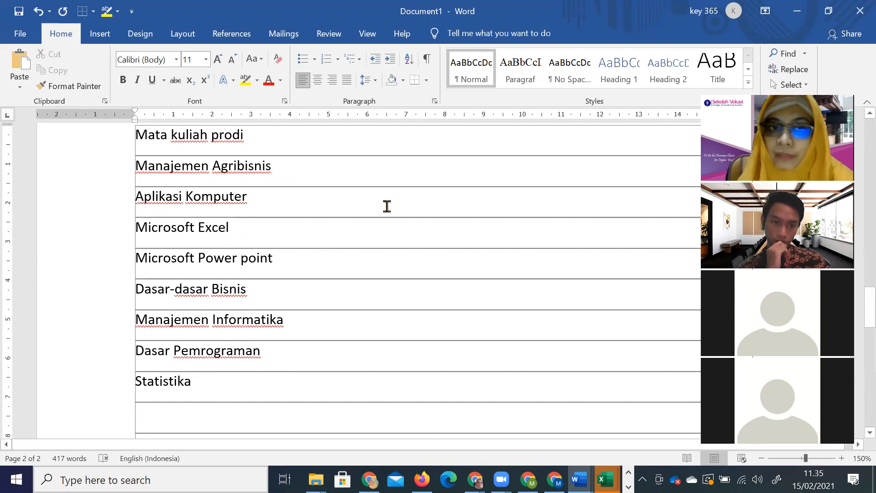
- Apply round bullets to the eight course lines from "Manajemen Agribisnis" to "Statistika"
{"action": "scroll", "coordinate": [387, 206], "scroll_direction": "up", "scroll_amount": 3}
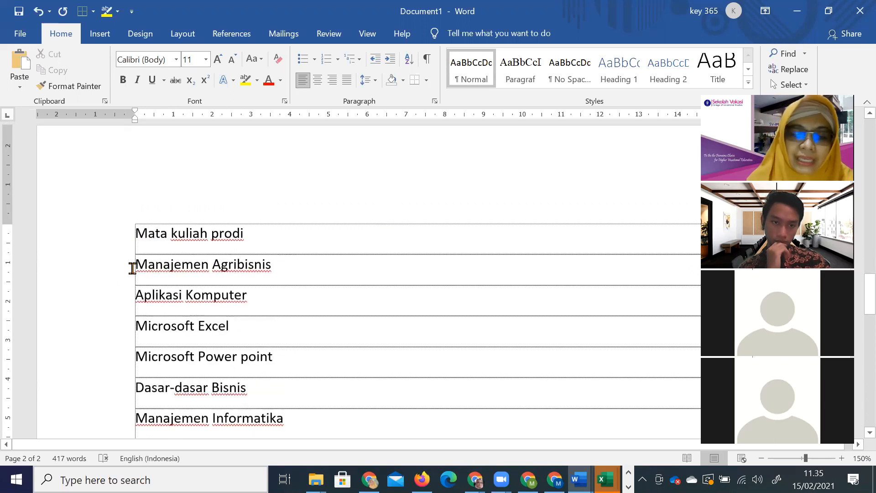
{"action": "left_click_drag", "start_coordinate": [136, 264], "coordinate": [192, 318]}
{"action": "scroll", "coordinate": [311, 260], "scroll_direction": "up", "scroll_amount": 3}
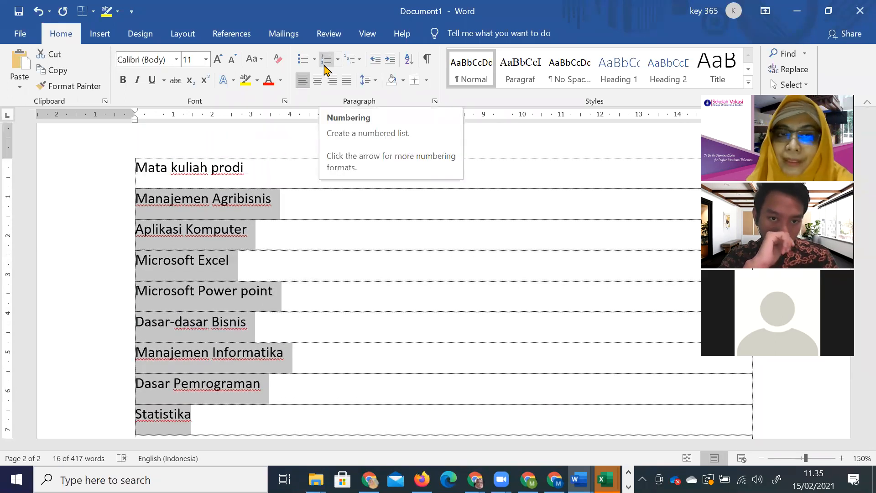
{"action": "left_click", "coordinate": [300, 66]}
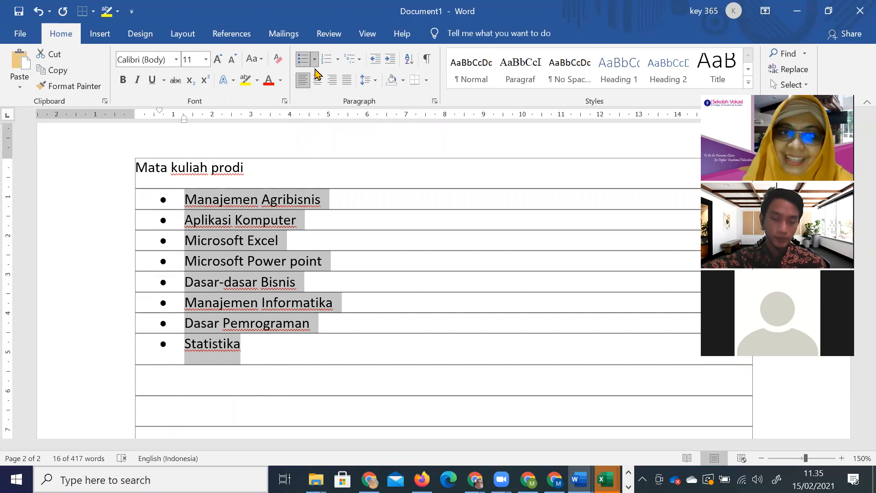
- Try to define a new bullet for the course list using the Webdings airplane symbol, character code 241
{"action": "left_click", "coordinate": [314, 66]}
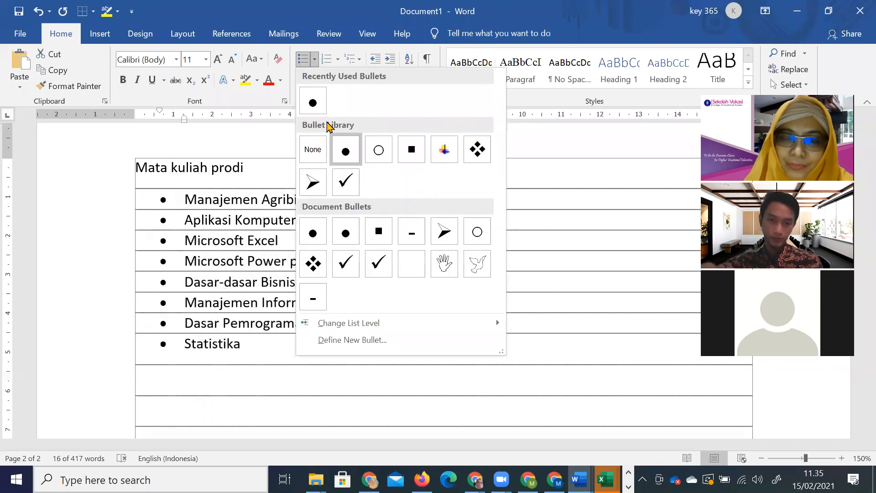
{"action": "left_click", "coordinate": [370, 341]}
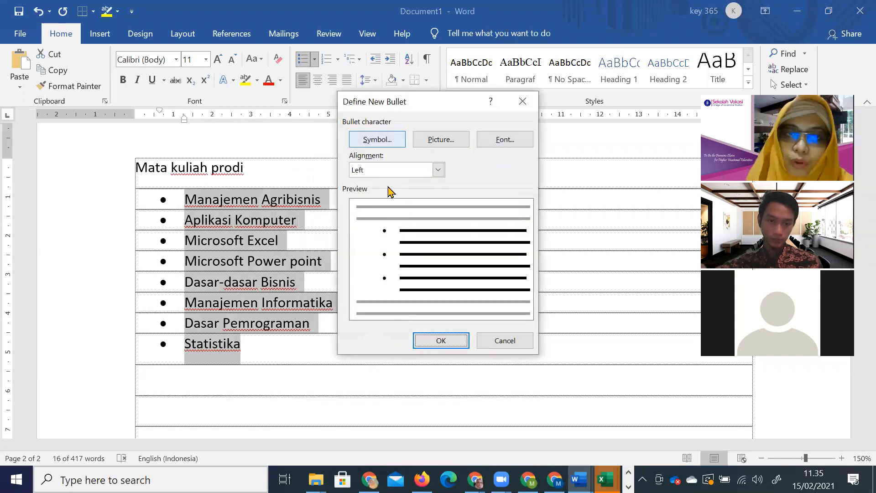
{"action": "left_click", "coordinate": [377, 141]}
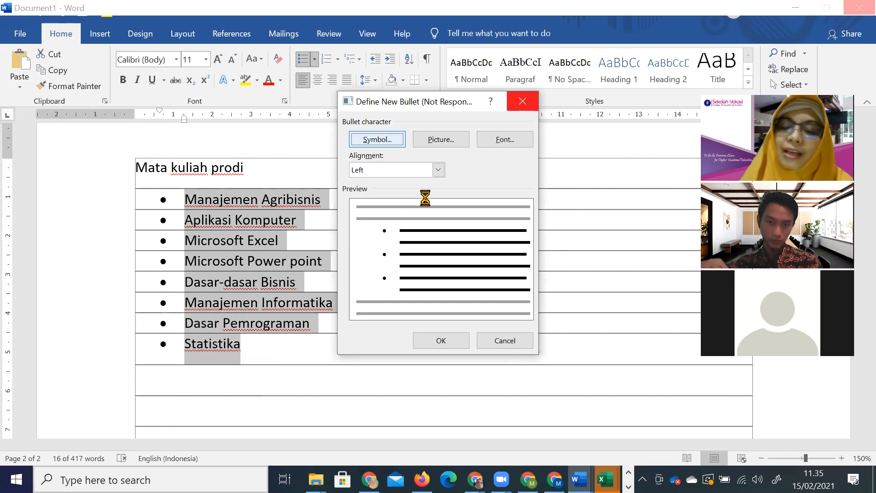
{"action": "left_click", "coordinate": [414, 140]}
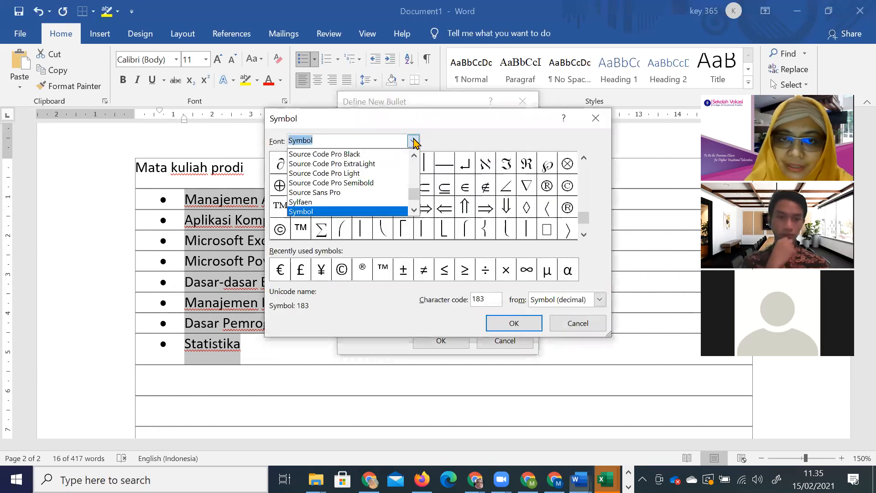
{"action": "scroll", "coordinate": [417, 210], "scroll_direction": "down", "scroll_amount": 7}
{"action": "scroll", "coordinate": [419, 210], "scroll_direction": "up", "scroll_amount": 7}
{"action": "scroll", "coordinate": [418, 211], "scroll_direction": "down", "scroll_amount": 7}
{"action": "scroll", "coordinate": [414, 159], "scroll_direction": "up", "scroll_amount": 2}
{"action": "left_click", "coordinate": [387, 163]}
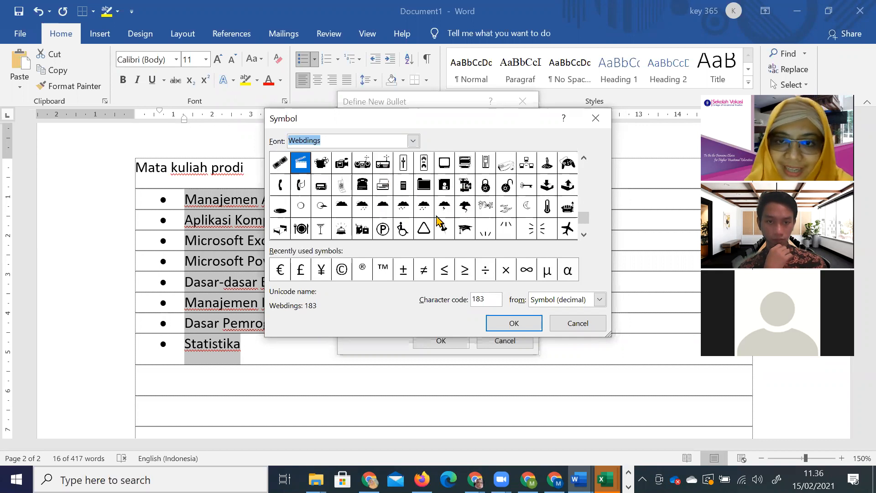
{"action": "left_click", "coordinate": [567, 229]}
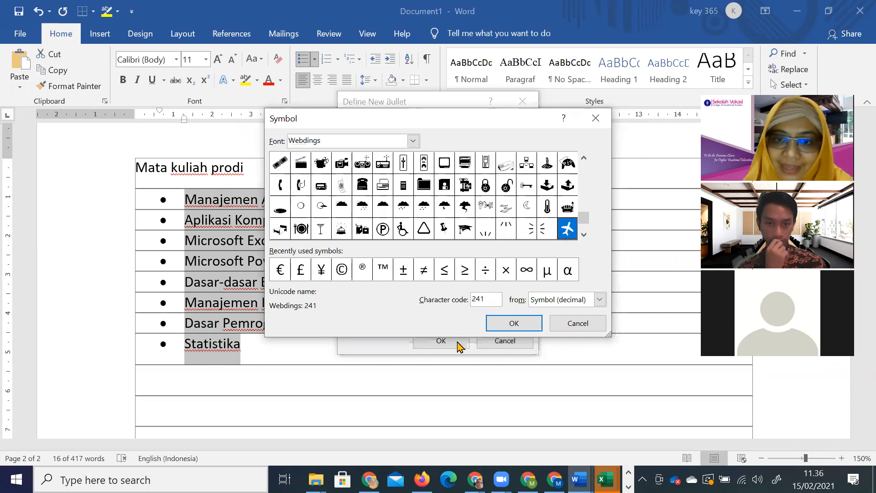
{"action": "left_click", "coordinate": [580, 326]}
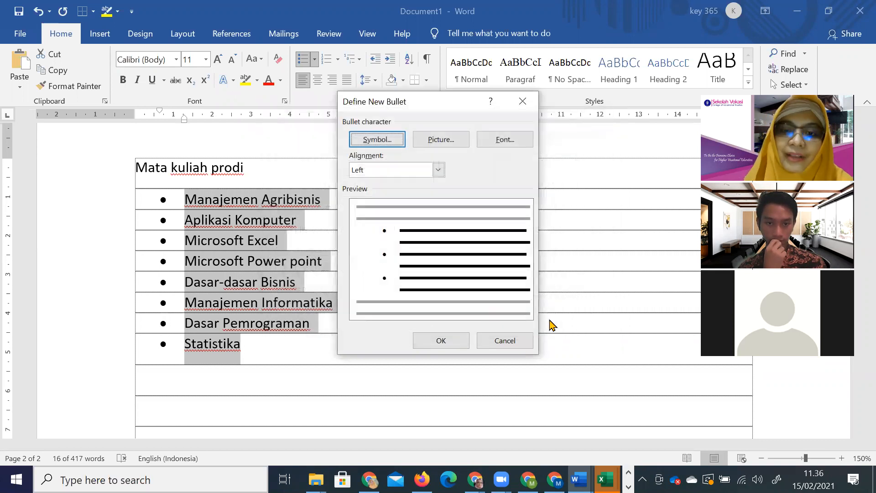
{"action": "left_click", "coordinate": [504, 340]}
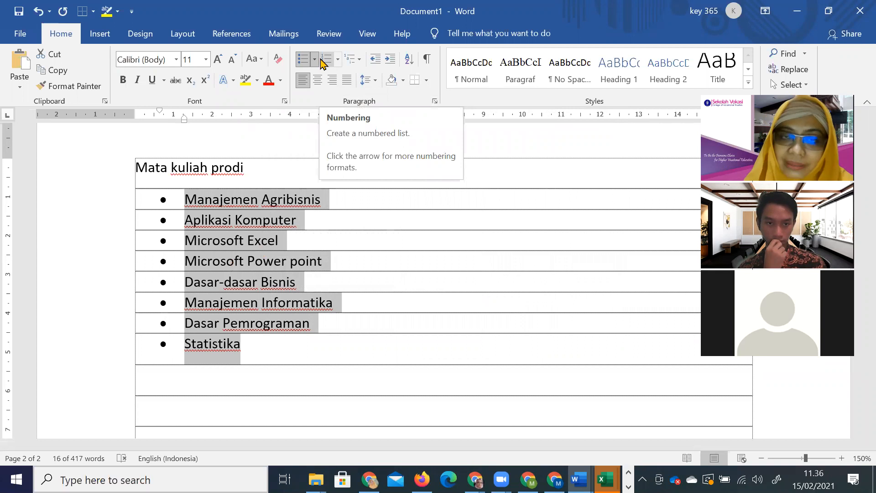
- Apply the 1., 1.1., 1.1.1. multilevel list format to the eight course lines
{"action": "left_click", "coordinate": [359, 62]}
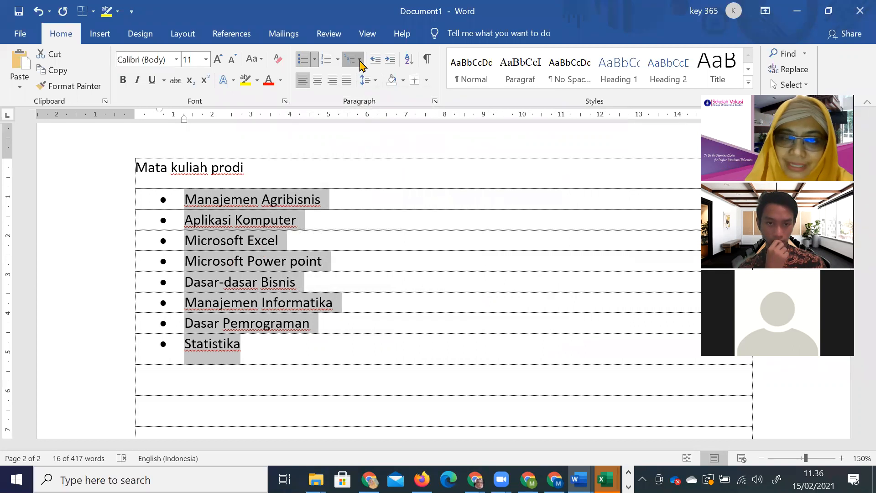
{"action": "mouse_move", "coordinate": [485, 212]}
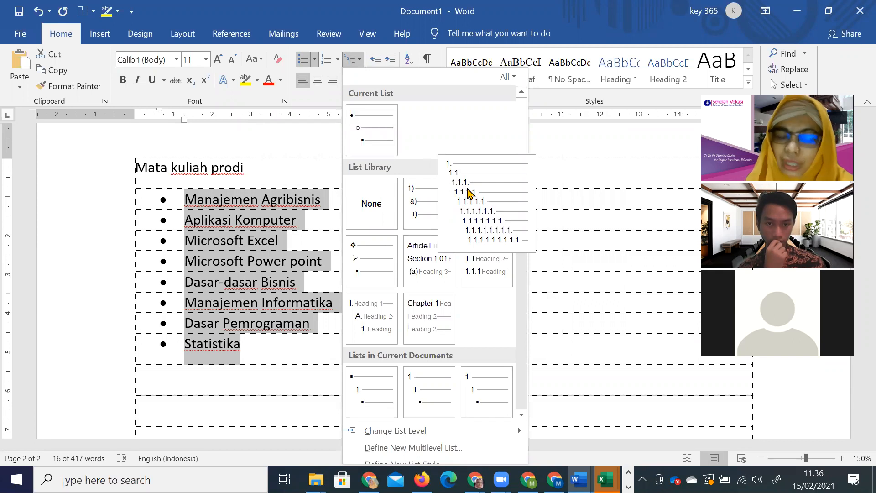
{"action": "left_click", "coordinate": [470, 193]}
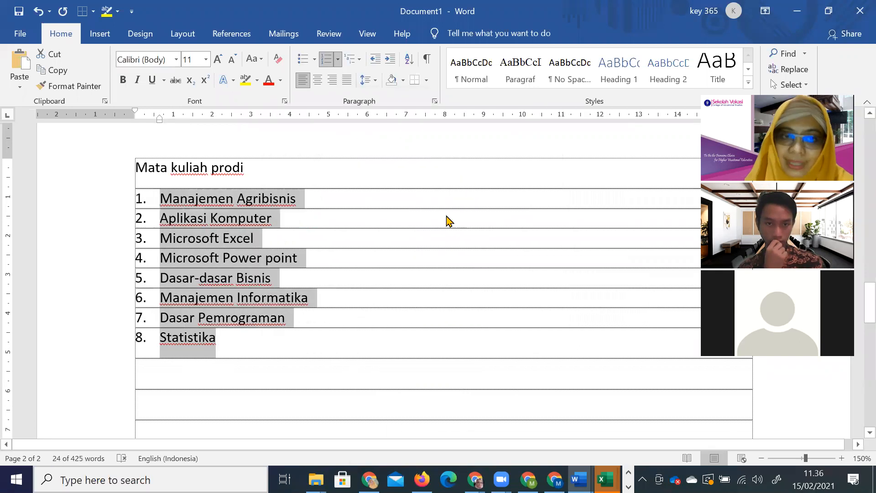
{"action": "left_click", "coordinate": [401, 256]}
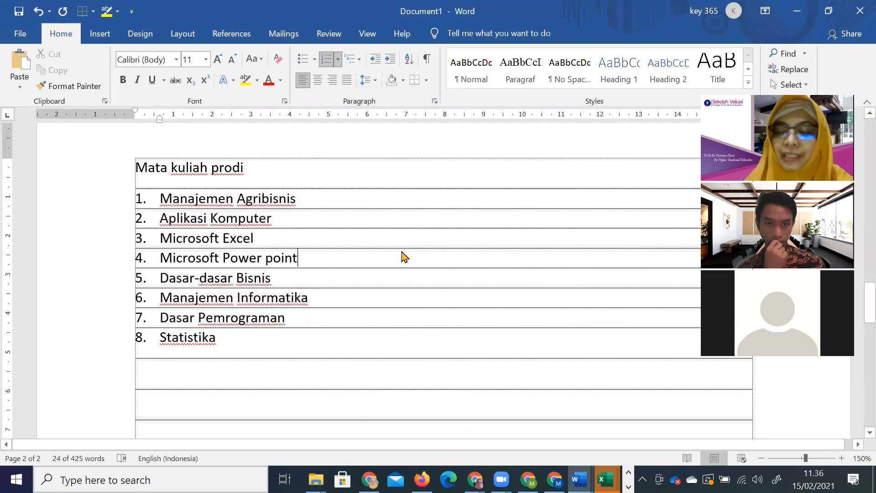
- Demote "Aplikasi Komputer" to second level 1.1. and "Microsoft Excel" to third level 1.1.1. in the course list
{"action": "left_click", "coordinate": [162, 218]}
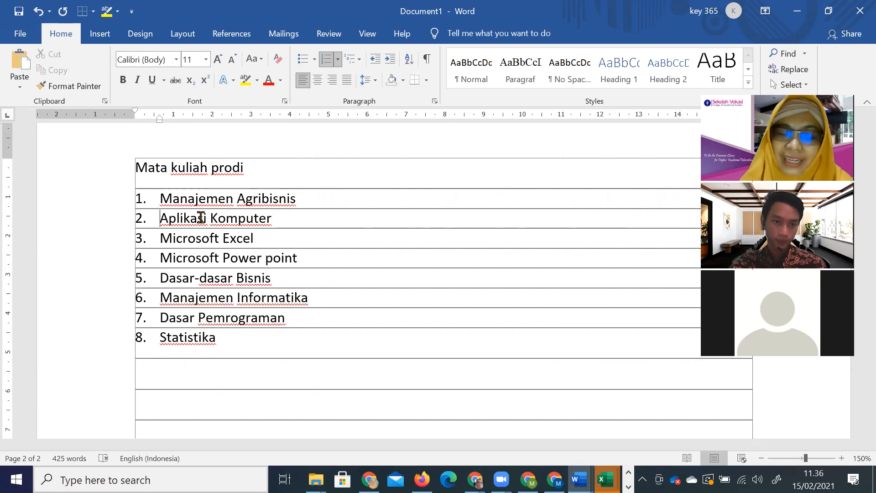
{"action": "key", "text": "Tab"}
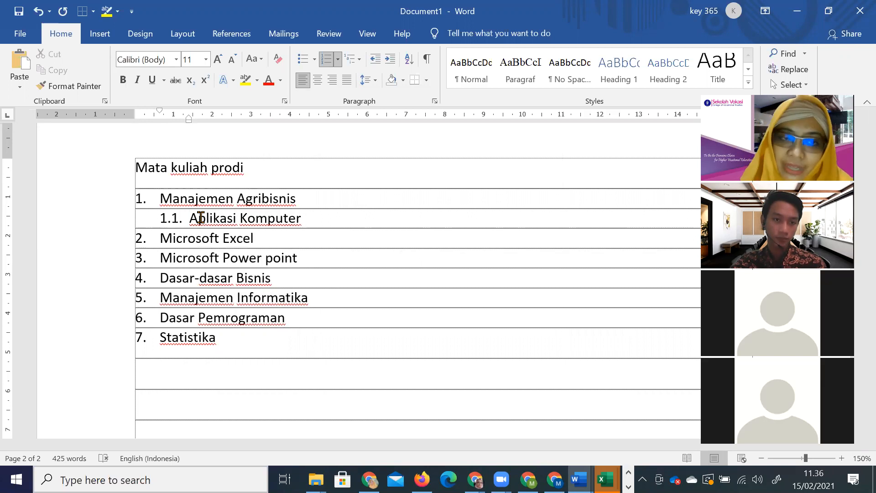
{"action": "left_click", "coordinate": [157, 241]}
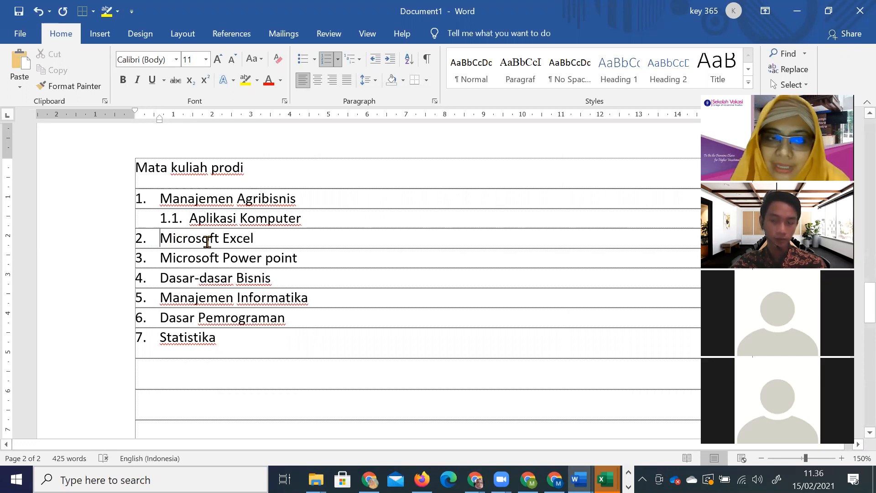
{"action": "key", "text": "Tab"}
{"action": "key", "text": "Tab"}
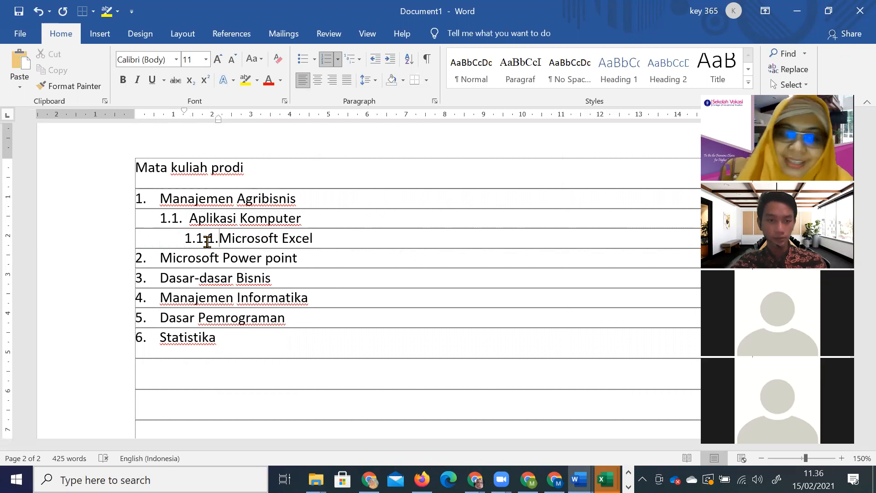
- Copy list levels with Format Painter: from "Microsoft Excel" onto "Microsoft Power point", and from "Aplikasi Komputer" onto "Dasar-dasar Bisnis"
{"action": "left_click", "coordinate": [163, 258]}
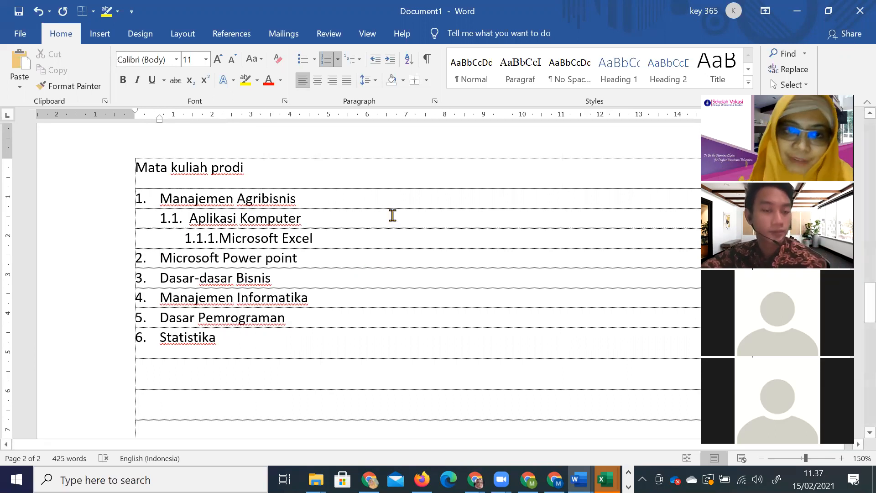
{"action": "left_click", "coordinate": [224, 235]}
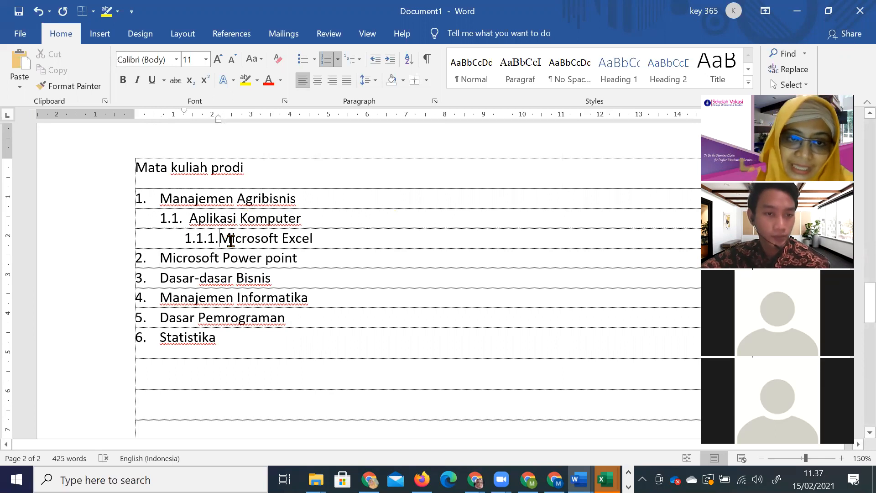
{"action": "left_click", "coordinate": [90, 91]}
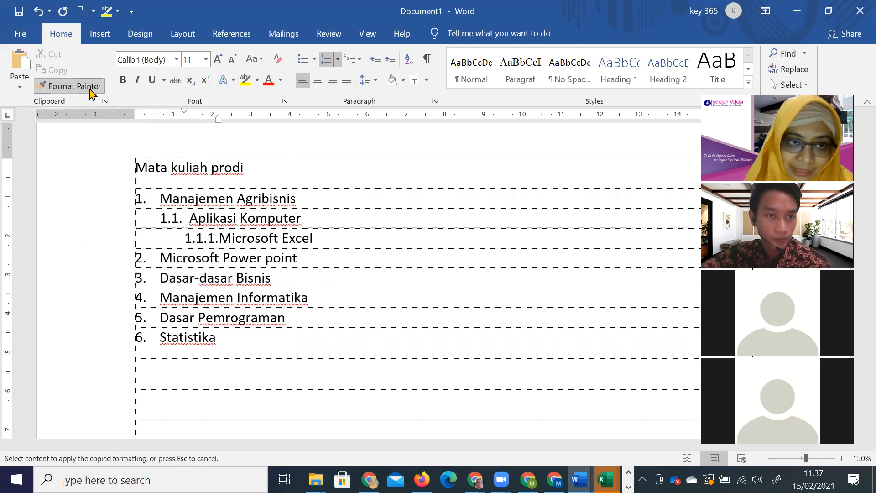
{"action": "left_click", "coordinate": [174, 253]}
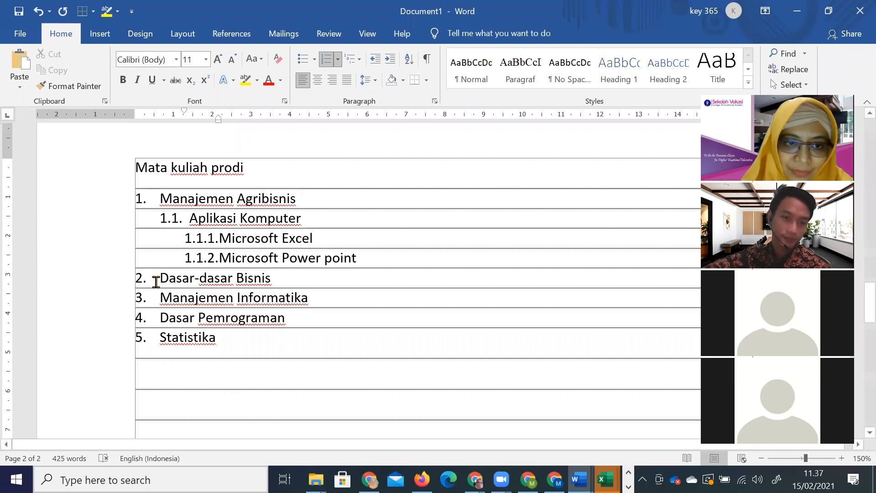
{"action": "left_click", "coordinate": [191, 221]}
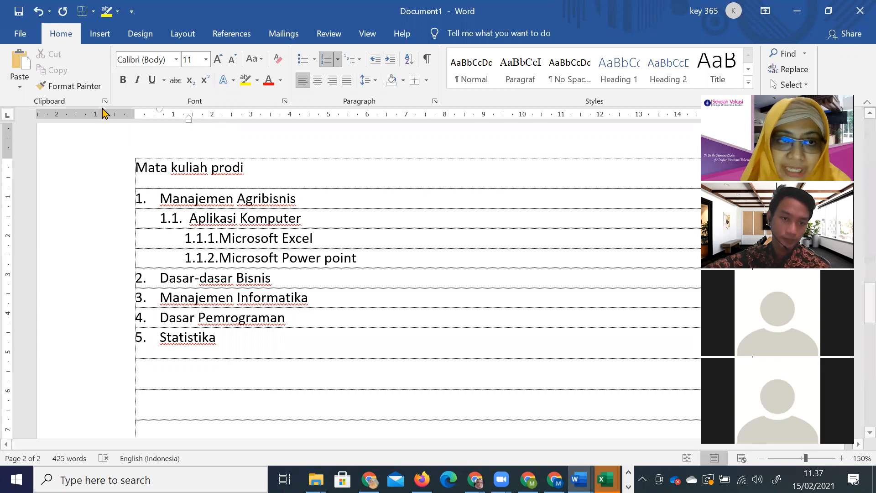
{"action": "left_click", "coordinate": [85, 88]}
{"action": "left_click", "coordinate": [207, 276]}
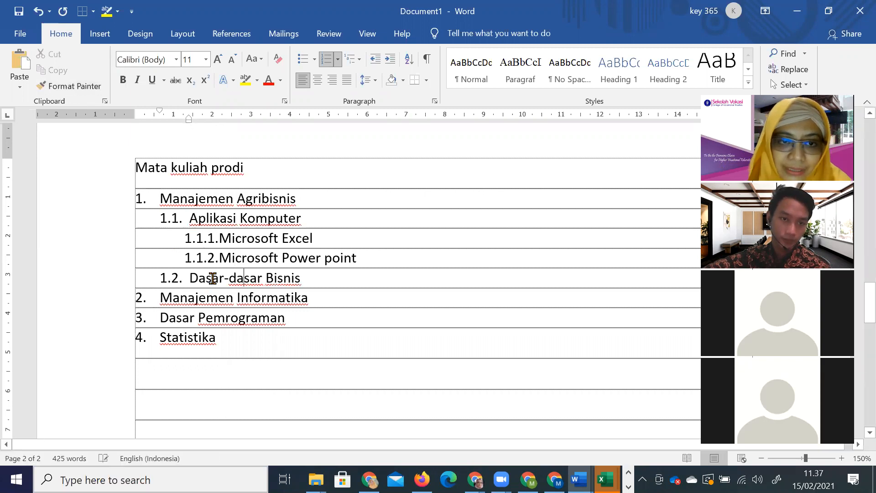
- Demote "Dasar Pemrograman" and "Statistika" to second-level items 2.1. and 2.2. under "Manajemen Informatika"
{"action": "left_click", "coordinate": [162, 317]}
{"action": "key", "text": "Tab"}
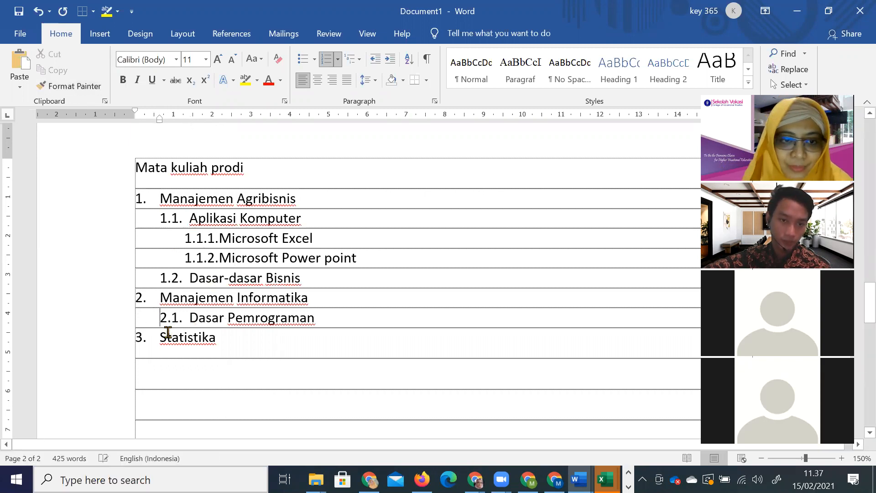
{"action": "left_click", "coordinate": [164, 340]}
{"action": "key", "text": "Tab"}
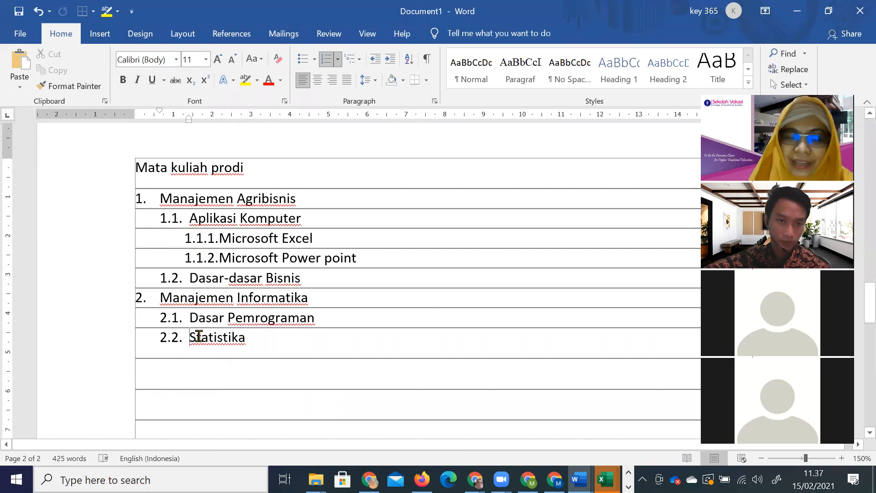
- Insert blank lines above the "Mata kuliah prodi" heading and enter "Menu" and "Toolbar" on separate lines
{"action": "scroll", "coordinate": [198, 336], "scroll_direction": "up", "scroll_amount": 20}
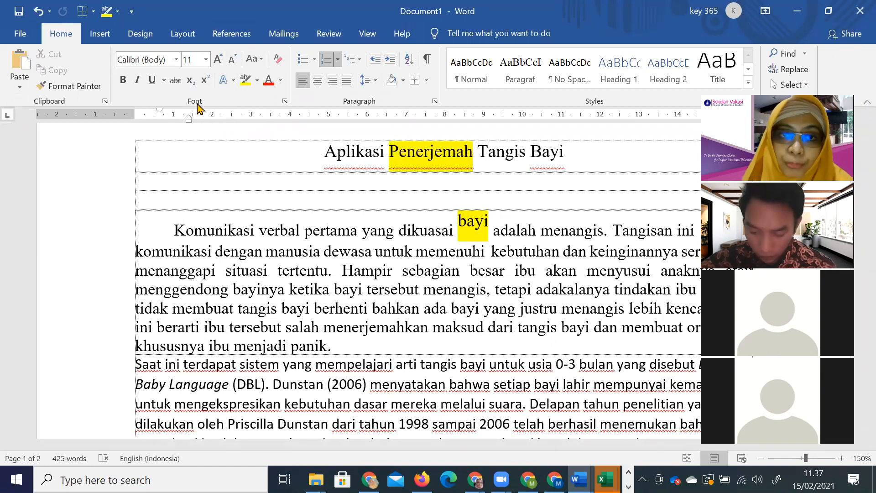
{"action": "scroll", "coordinate": [365, 208], "scroll_direction": "down", "scroll_amount": 12}
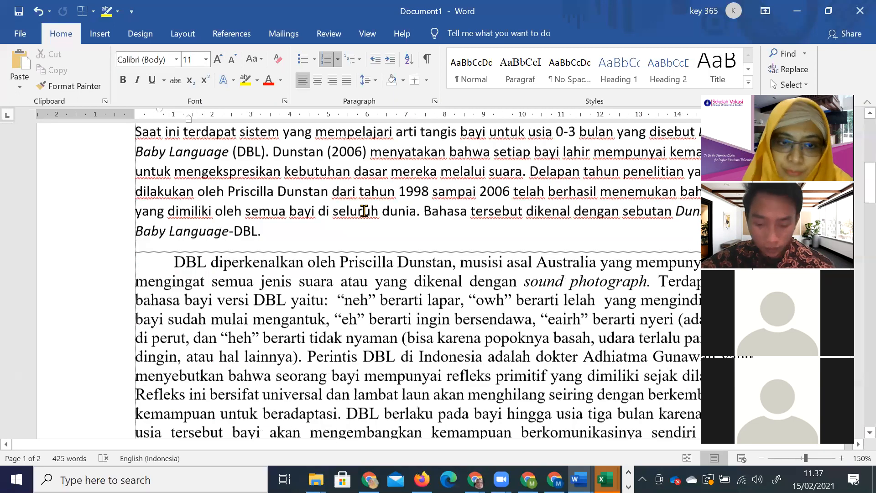
{"action": "scroll", "coordinate": [346, 242], "scroll_direction": "down", "scroll_amount": 5}
{"action": "scroll", "coordinate": [336, 274], "scroll_direction": "up", "scroll_amount": 1}
{"action": "scroll", "coordinate": [328, 255], "scroll_direction": "down", "scroll_amount": 6}
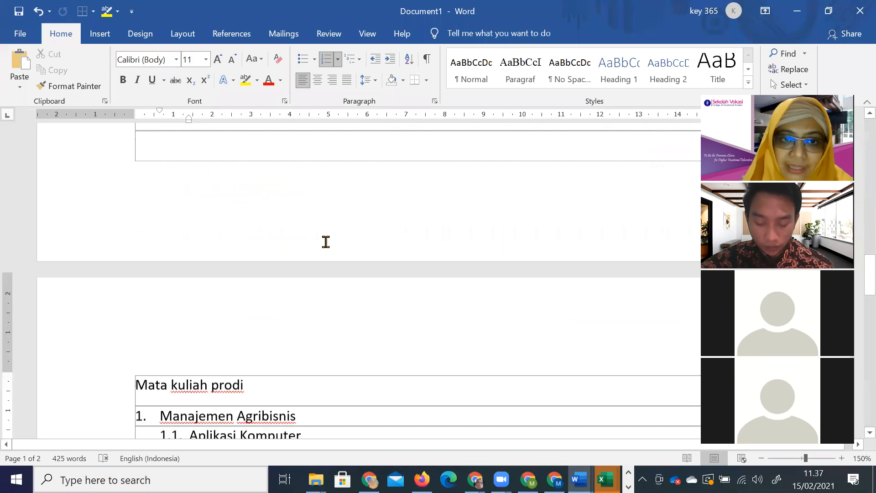
{"action": "scroll", "coordinate": [325, 246], "scroll_direction": "up", "scroll_amount": 3}
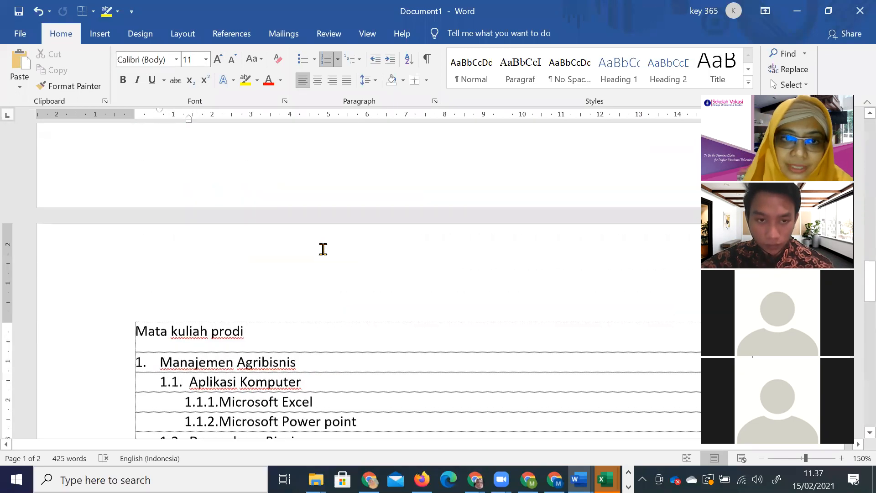
{"action": "left_click", "coordinate": [137, 332]}
{"action": "key", "text": "Return"}
{"action": "key", "text": "Return"}
{"action": "left_click", "coordinate": [220, 306]}
{"action": "type", "text": "Menu"}
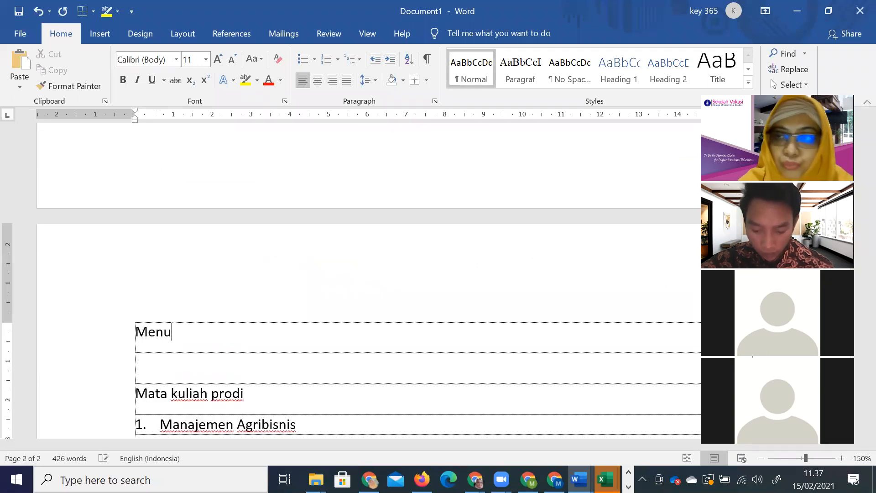
{"action": "key", "text": "Return"}
{"action": "type", "text": "toolbar"}
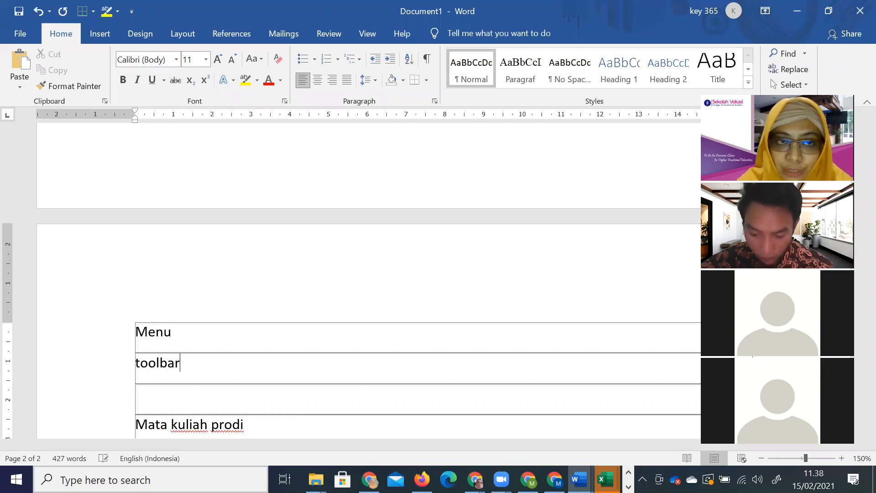
- Add the lines "Group –" and "Command button/toolbar" below "Toolbar", with no blank line between them
{"action": "key", "text": "Return"}
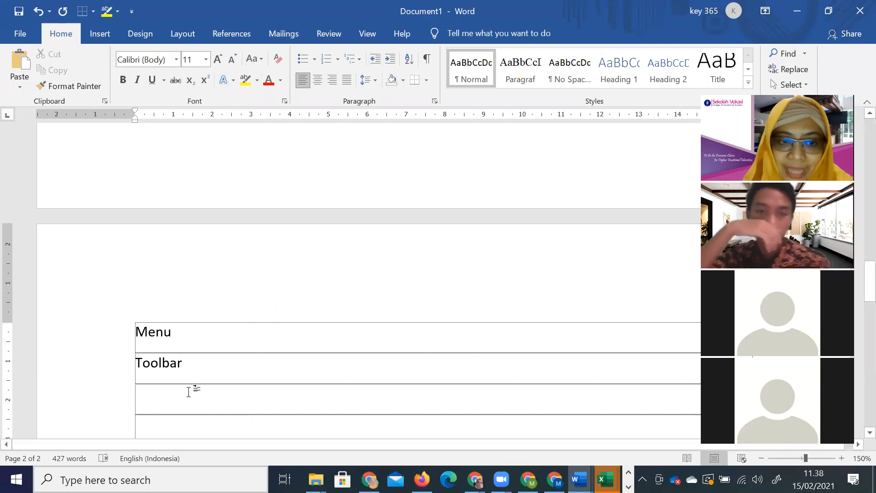
{"action": "type", "text": "Grup"}
{"action": "key", "text": "BackSpace"}
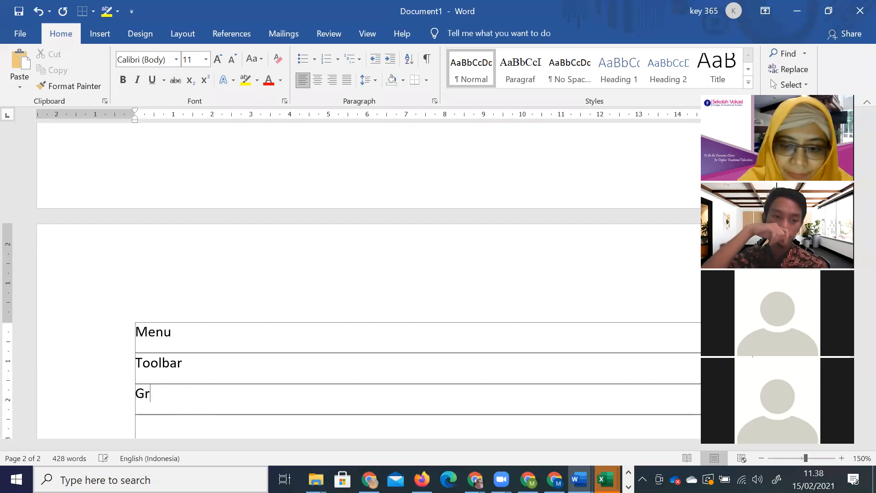
{"action": "type", "text": "up --"}
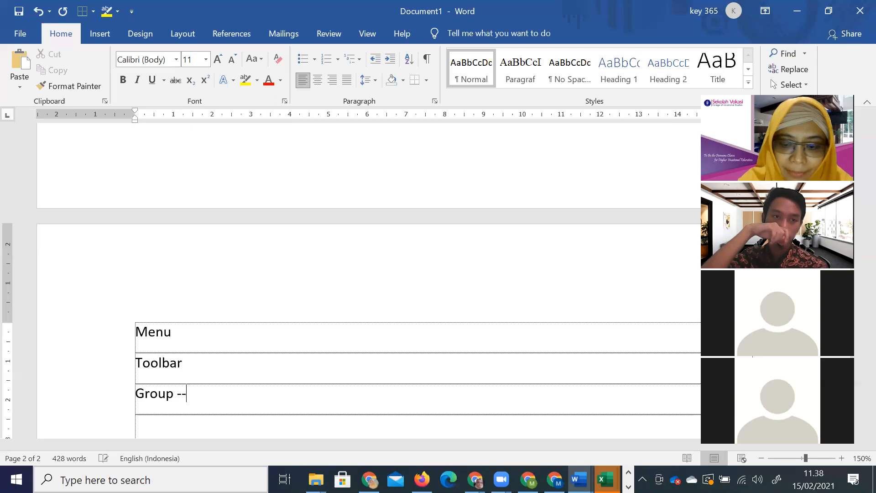
{"action": "key", "text": "Tab"}
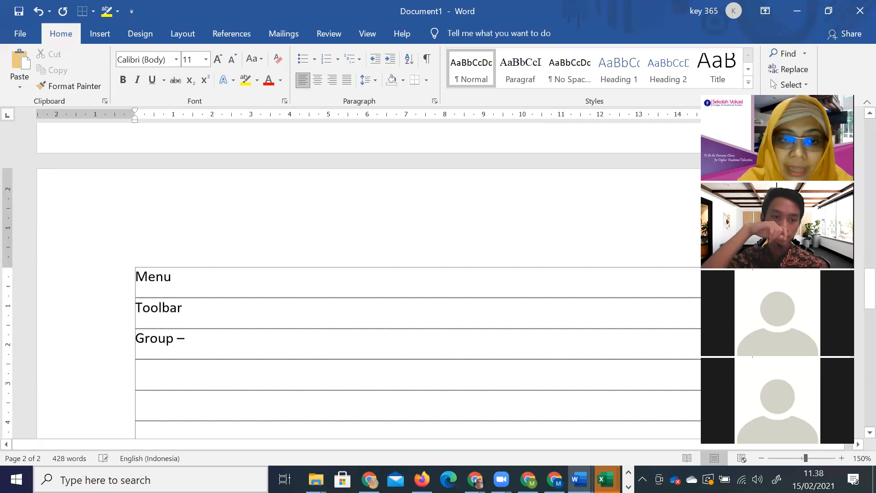
{"action": "type", "text": "comannd "}
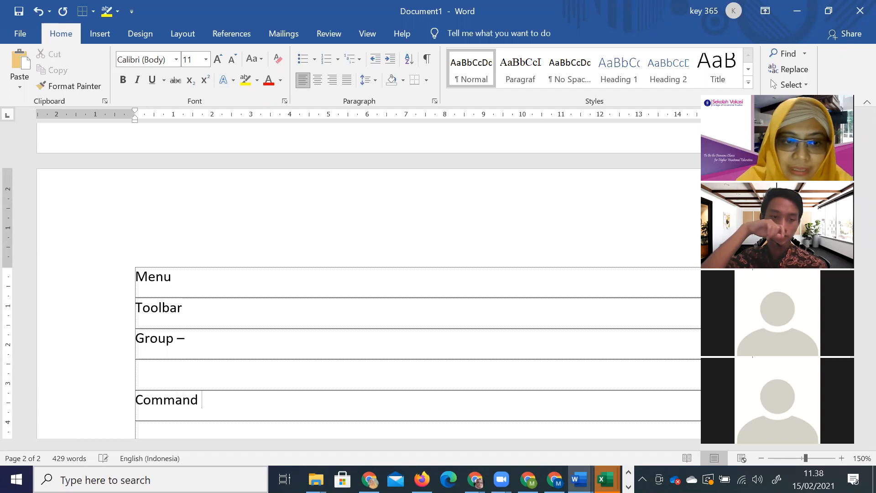
{"action": "type", "text": "button/toolbar"}
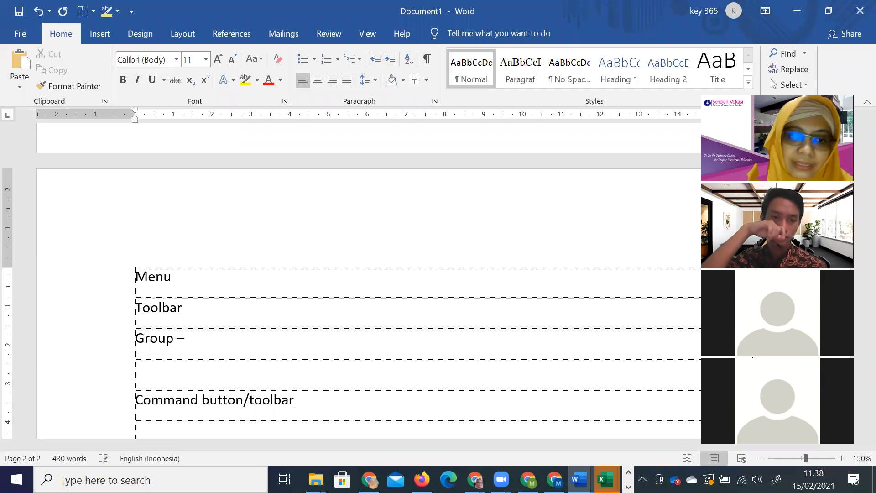
{"action": "left_click", "coordinate": [221, 343]}
{"action": "key", "text": "Delete"}
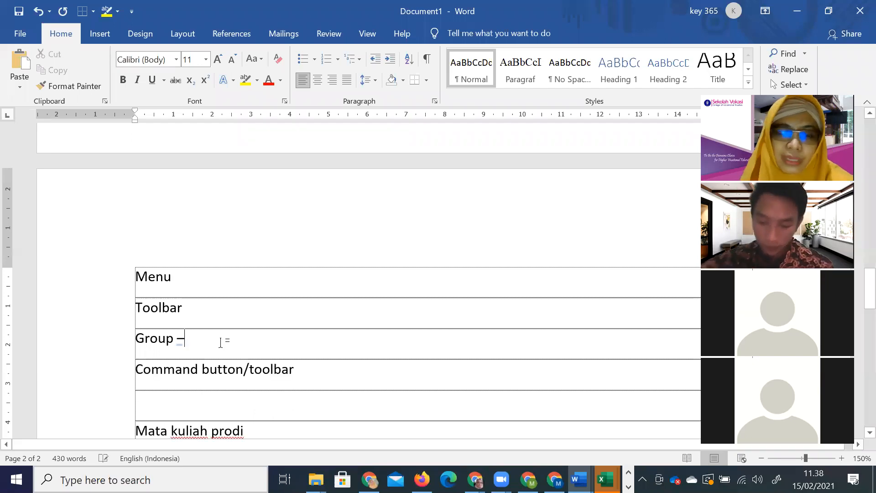
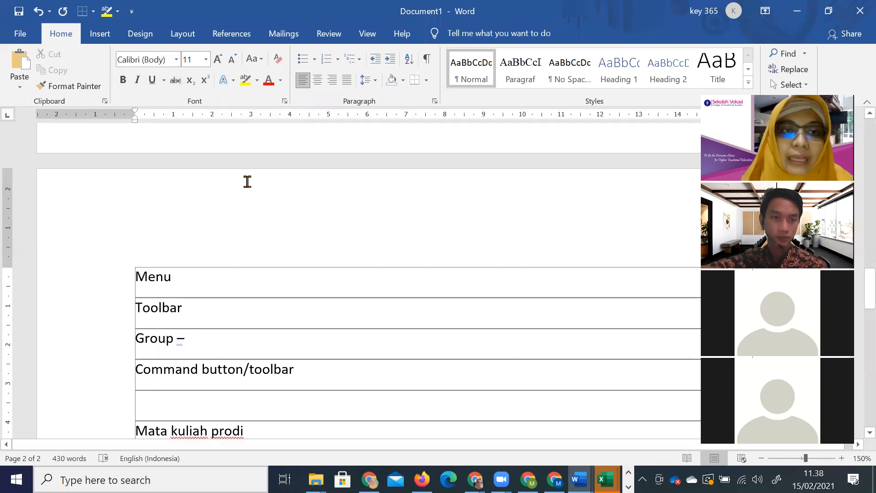
- Enter "H2O" on the blank line above "Klasifikasi tangisan bayi" and format the 2 as subscript
{"action": "scroll", "coordinate": [247, 181], "scroll_direction": "up", "scroll_amount": 6}
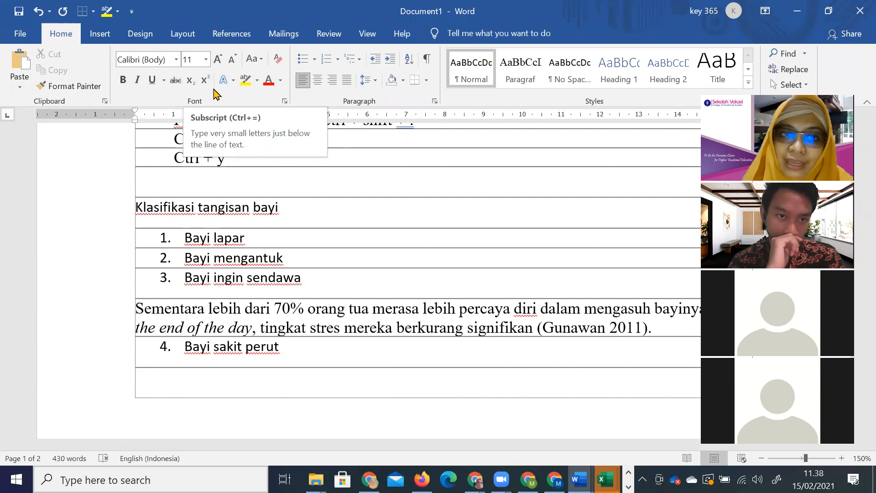
{"action": "left_click", "coordinate": [233, 183]}
{"action": "type", "text": "H2O"}
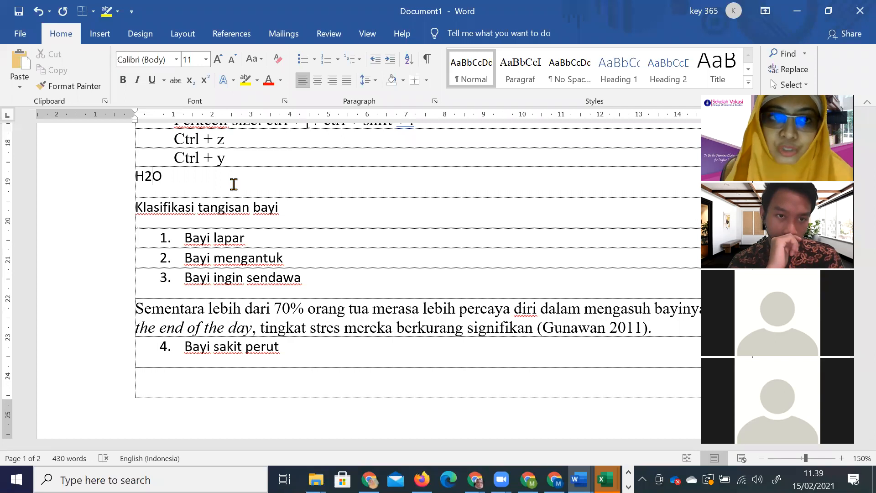
{"action": "key", "text": "shift+Left"}
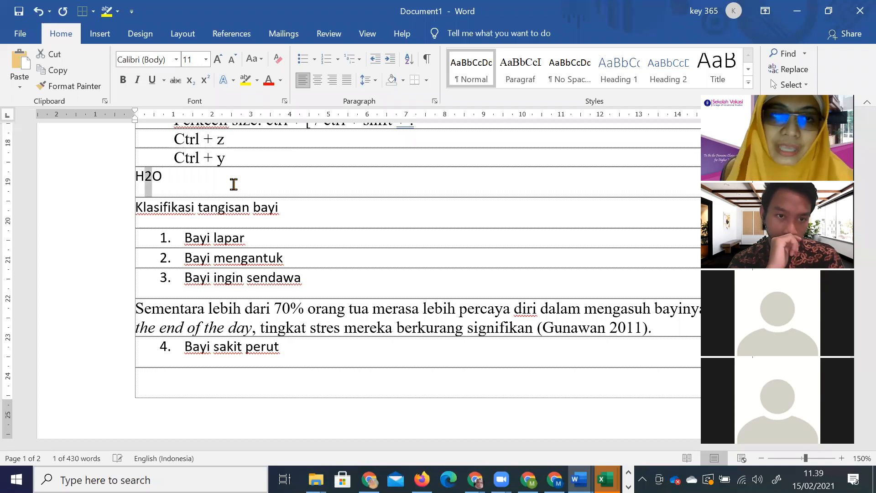
{"action": "left_click", "coordinate": [190, 83]}
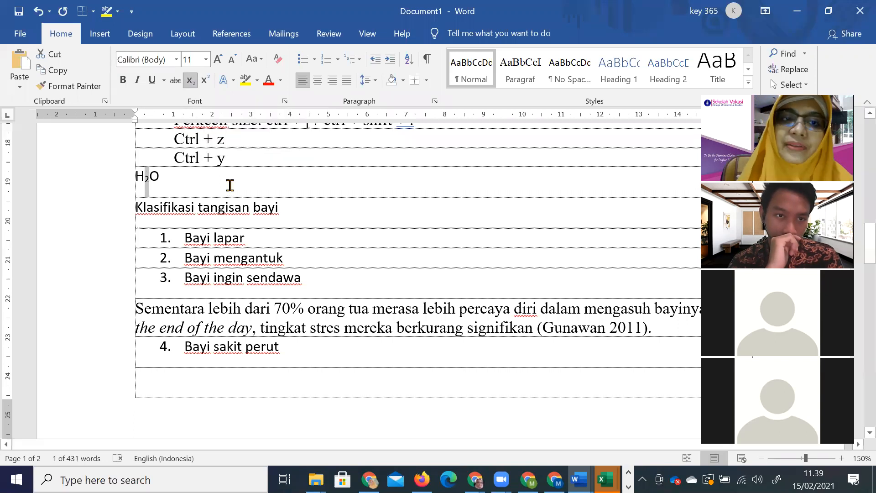
{"action": "left_click", "coordinate": [229, 184]}
- Apply strikethrough to the word "tangisan" in the "Klasifikasi tangisan bayi" heading
{"action": "double_click", "coordinate": [213, 209]}
{"action": "left_click", "coordinate": [175, 81]}
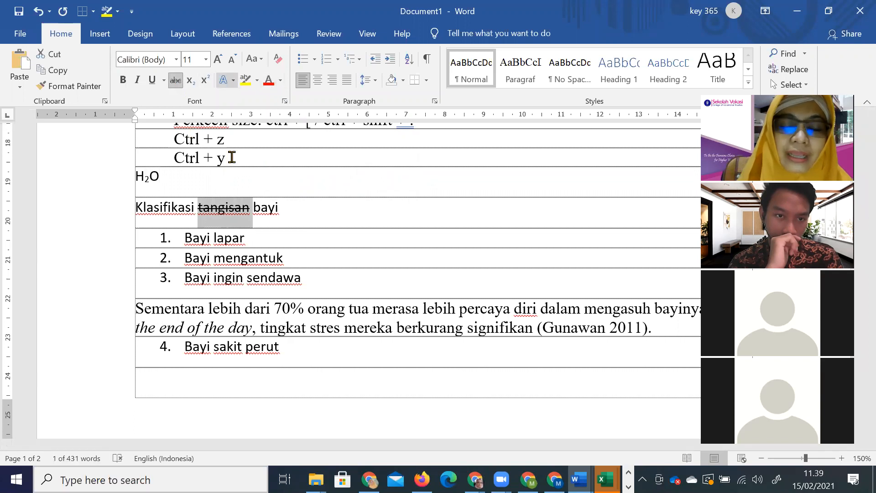
{"action": "left_click", "coordinate": [322, 221]}
- Go to the document title and examine the Change Case options, including Sentence case and UPPERCASE
{"action": "scroll", "coordinate": [324, 221], "scroll_direction": "up", "scroll_amount": 1}
{"action": "scroll", "coordinate": [322, 221], "scroll_direction": "up", "scroll_amount": 15}
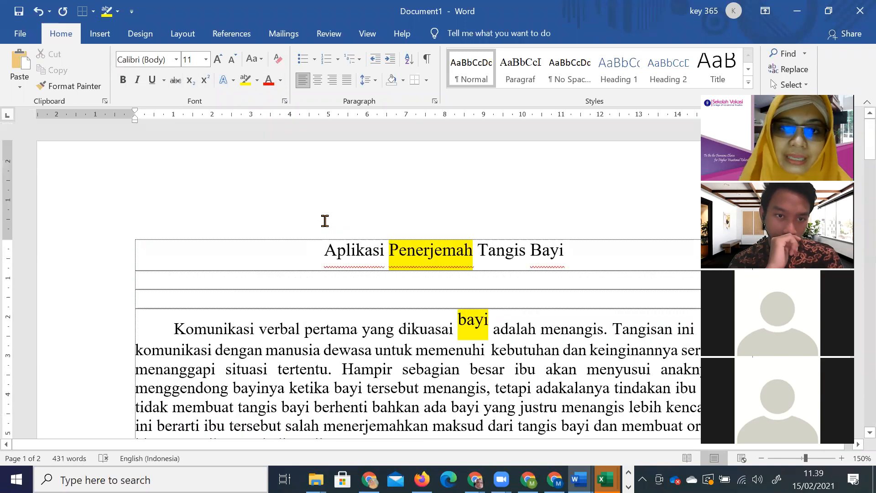
{"action": "left_click", "coordinate": [259, 64]}
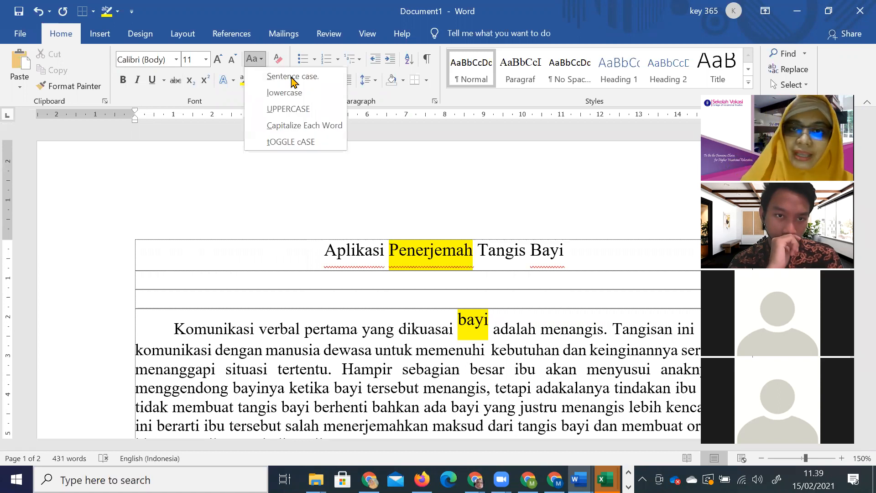
{"action": "left_click", "coordinate": [292, 79]}
{"action": "left_click", "coordinate": [252, 60]}
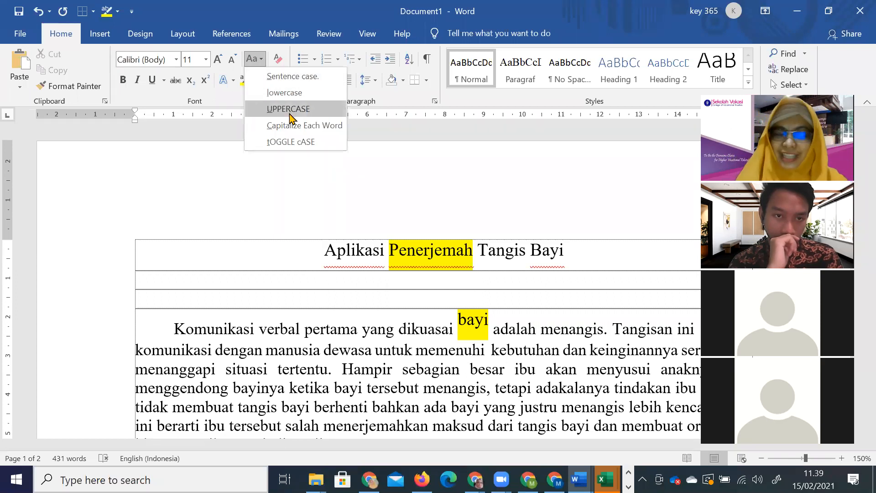
- Select the title "Aplikasi Penerjemah Tangis Bayi" and check its paragraph alignment
{"action": "left_click", "coordinate": [315, 240]}
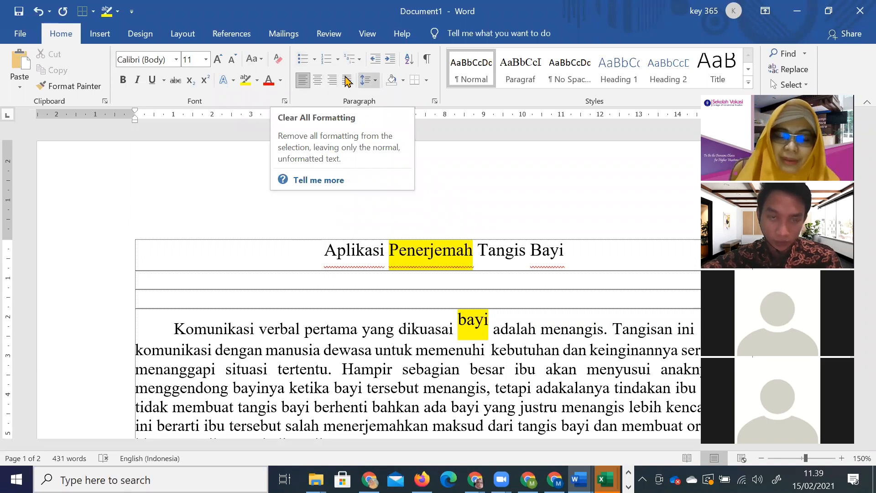
{"action": "left_click", "coordinate": [412, 299]}
{"action": "left_click_drag", "start_coordinate": [412, 253], "coordinate": [575, 246]}
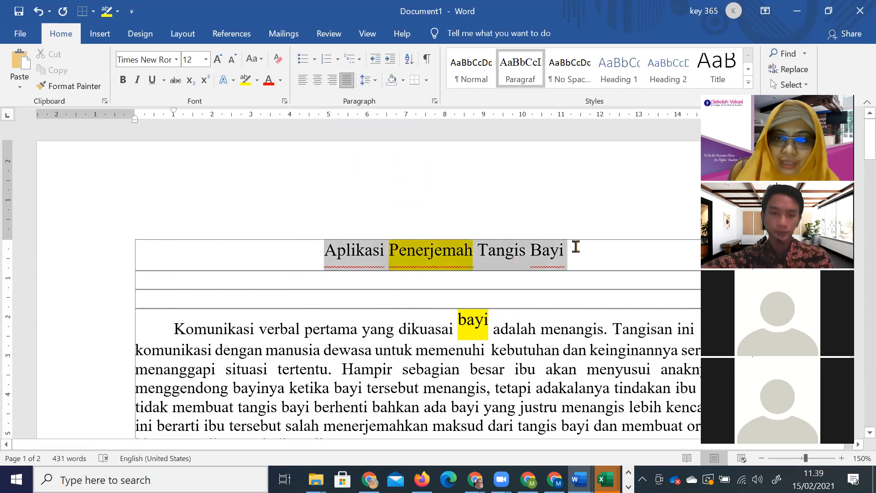
{"action": "left_click", "coordinate": [318, 80]}
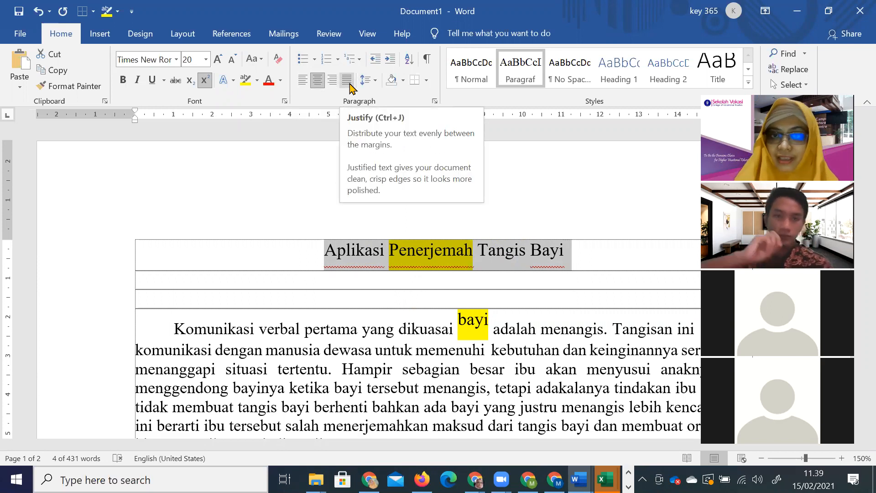
{"action": "left_click", "coordinate": [362, 327]}
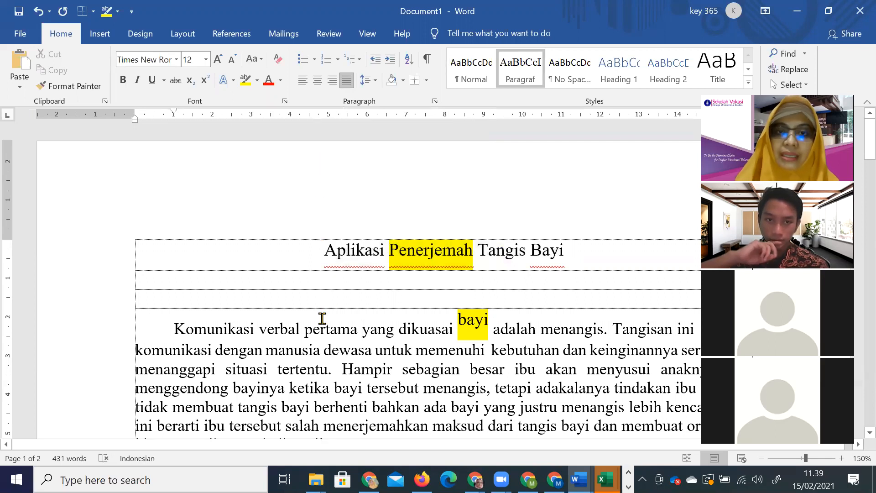
- Pull in the right indent of the first body paragraph, starting "Komunikasi verbal", by about 1.17 cm on the ruler
{"action": "scroll", "coordinate": [314, 326], "scroll_direction": "down", "scroll_amount": 3}
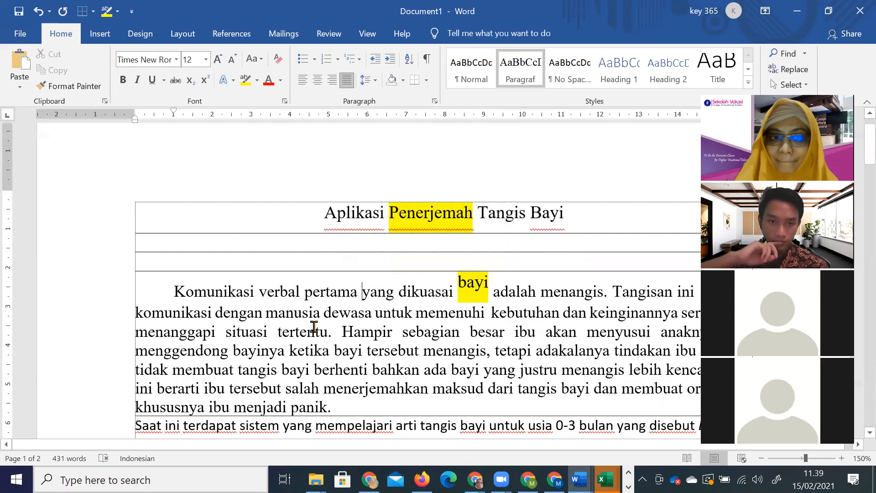
{"action": "left_click_drag", "start_coordinate": [174, 231], "coordinate": [349, 342]}
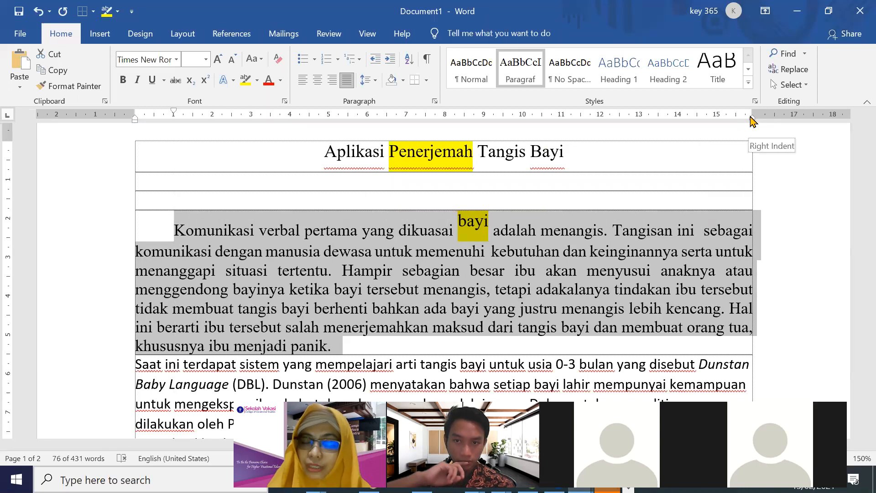
{"action": "left_click_drag", "start_coordinate": [750, 119], "coordinate": [712, 120]}
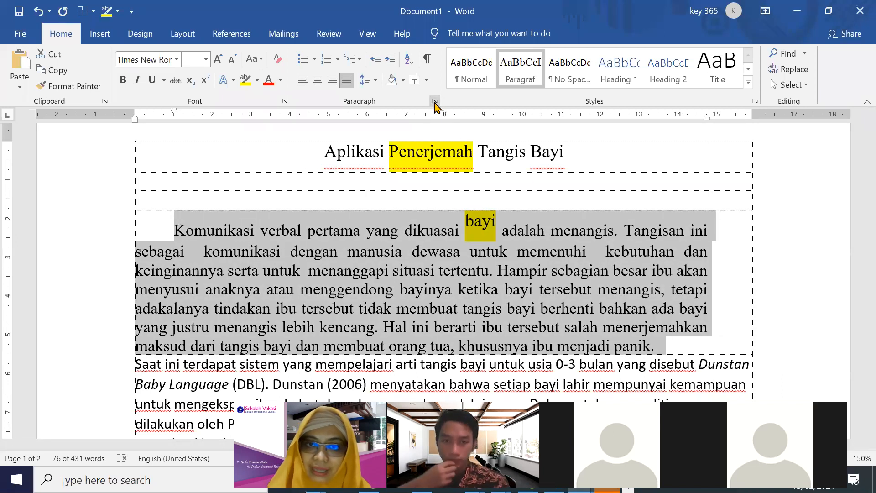
- Set the right indentation of the selected first body paragraph to 1 cm in the paragraph settings
{"action": "left_click", "coordinate": [433, 101]}
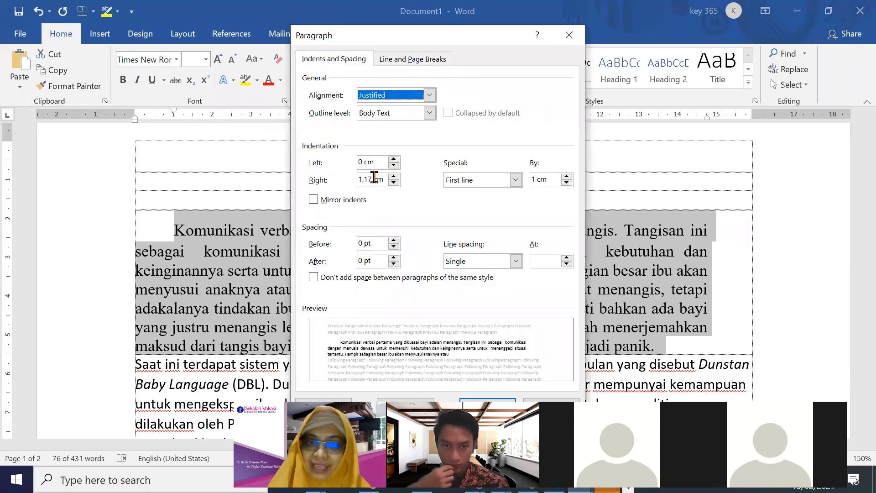
{"action": "left_click_drag", "start_coordinate": [374, 177], "coordinate": [356, 182]}
{"action": "type", "text": "1"}
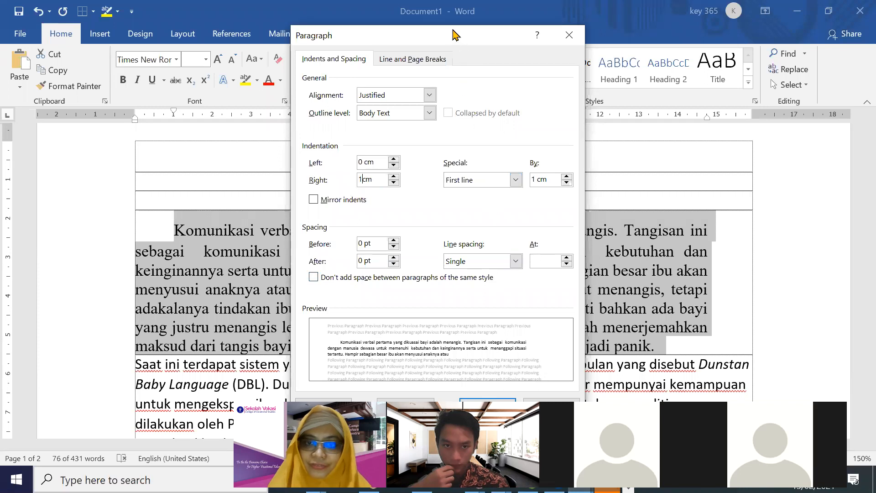
{"action": "left_click_drag", "start_coordinate": [454, 35], "coordinate": [439, 10]}
{"action": "left_click", "coordinate": [472, 378]}
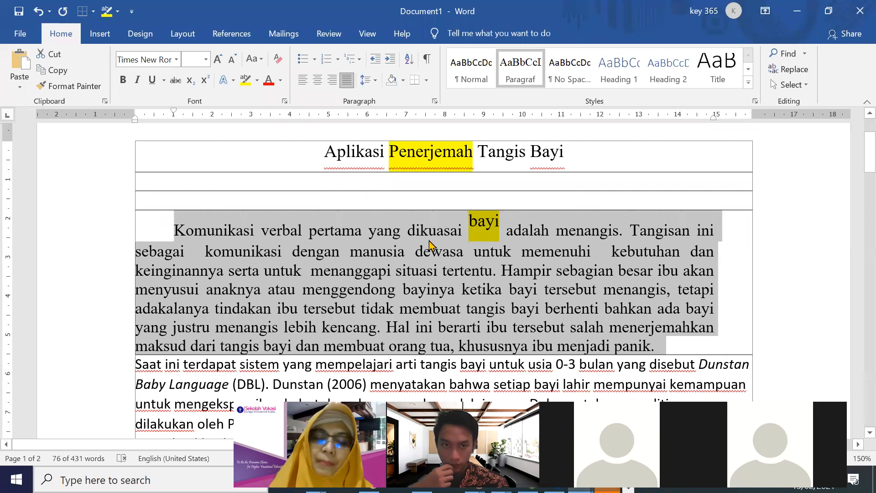
- Examine the special indentation options available for the first body paragraph without changing its settings
{"action": "left_click", "coordinate": [341, 252]}
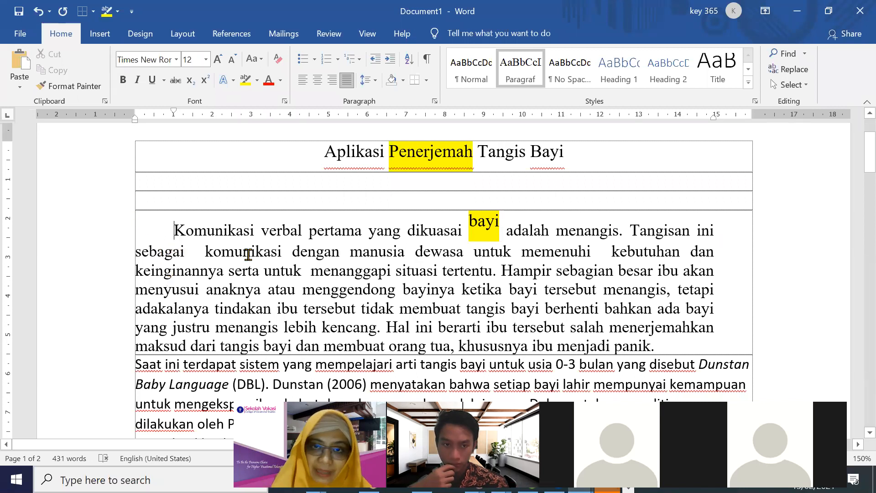
{"action": "left_click", "coordinate": [435, 102]}
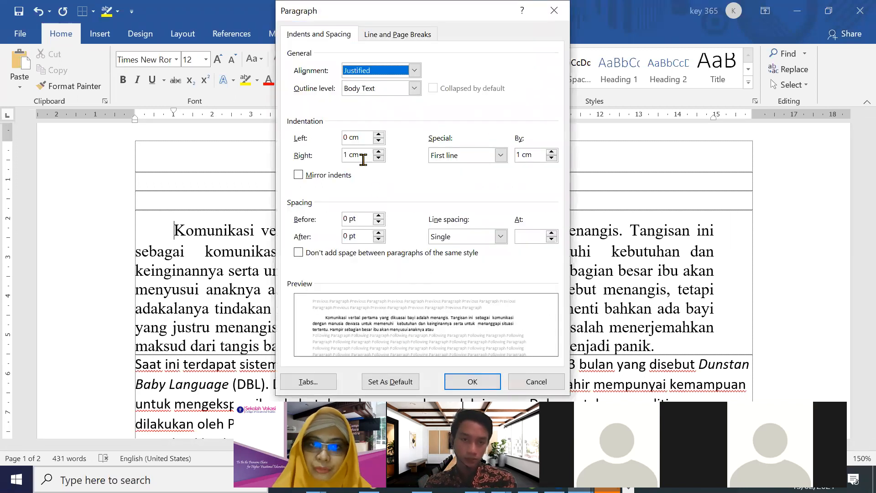
{"action": "left_click", "coordinate": [500, 155]}
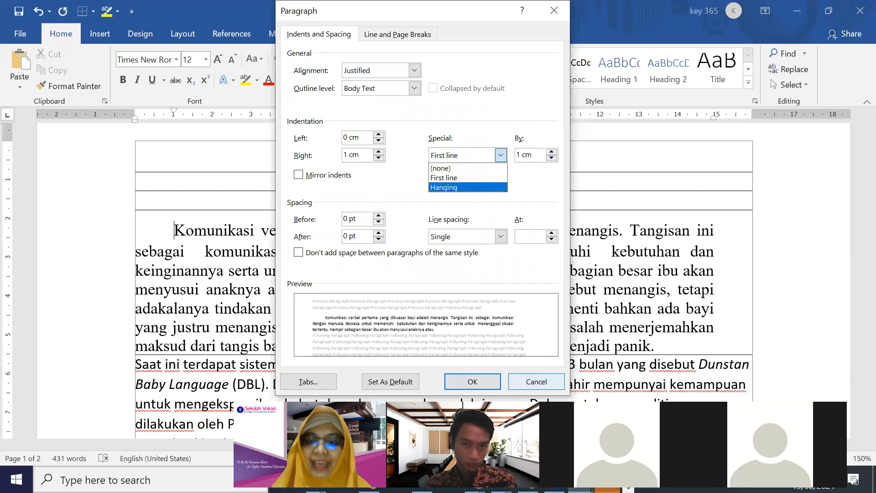
{"action": "left_click", "coordinate": [542, 381]}
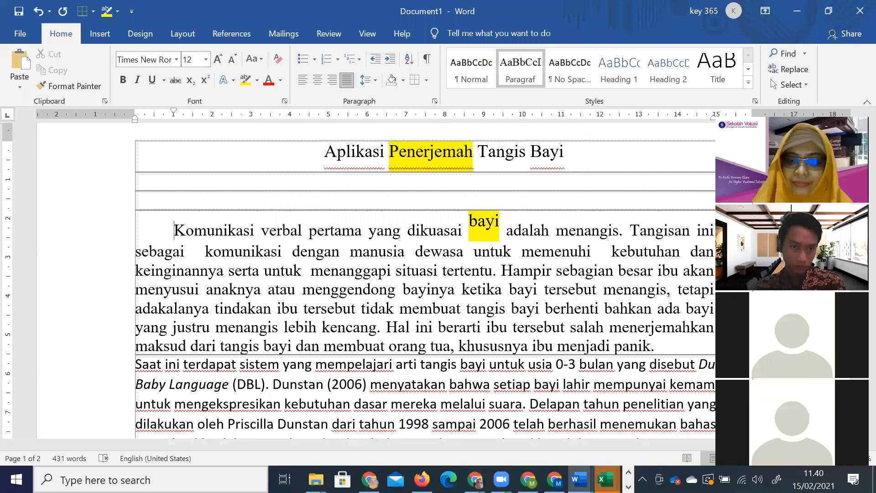
- Switch to the thesis report document and enable editing for it
{"action": "left_click", "coordinate": [579, 479]}
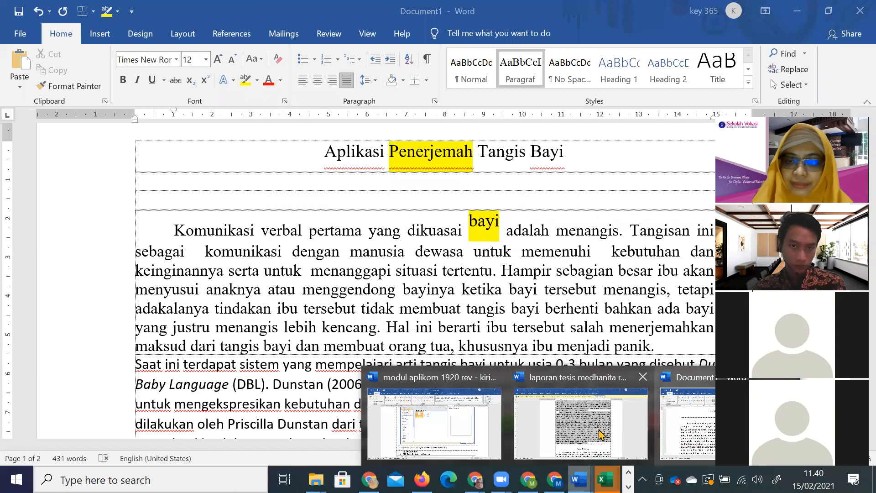
{"action": "left_click", "coordinate": [520, 385]}
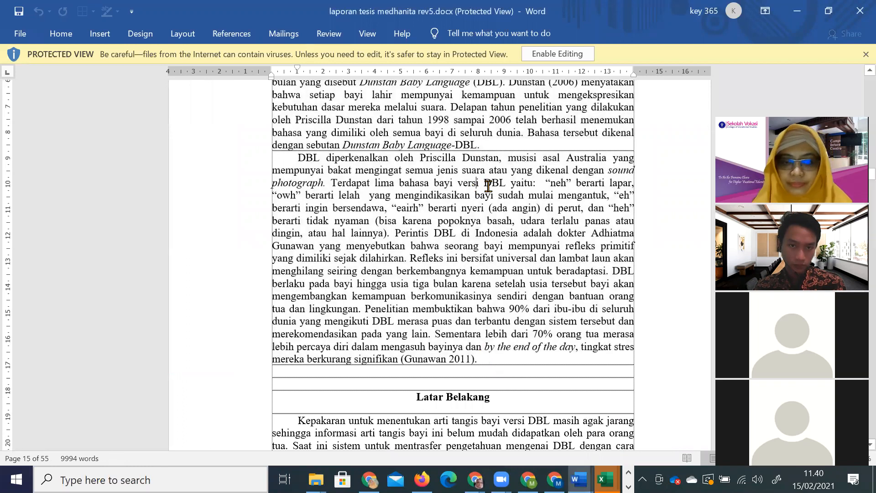
{"action": "left_click", "coordinate": [556, 57]}
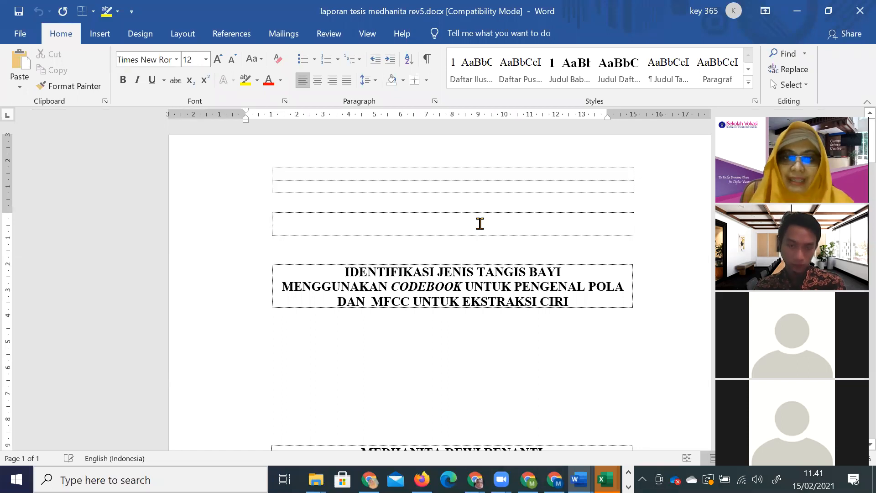
- Search the thesis for "daftar pustaka", go to the DAFTAR PUSTAKA section and select the first reference entries to examine their indentation
{"action": "key", "text": "ctrl+f"}
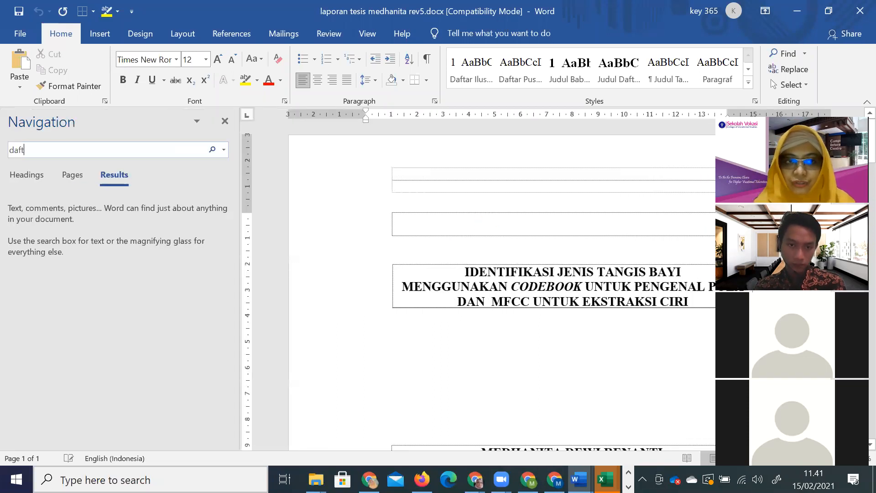
{"action": "type", "text": "daftar pusta"}
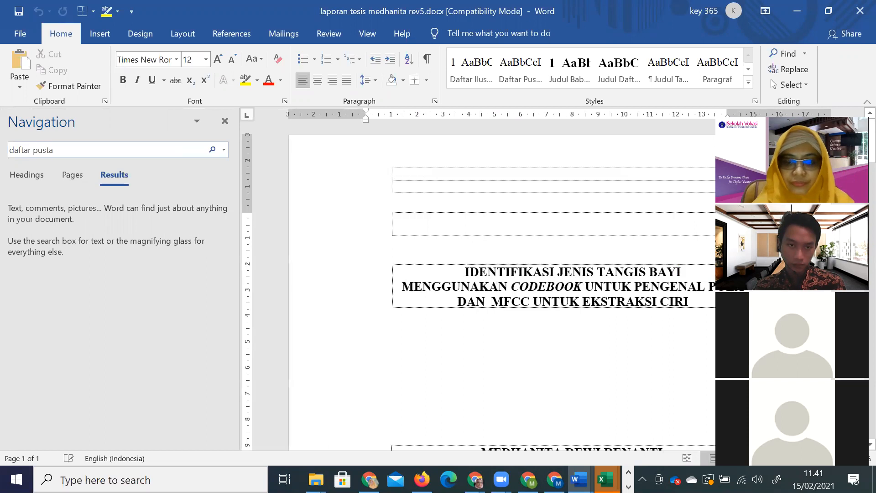
{"action": "type", "text": "ka"}
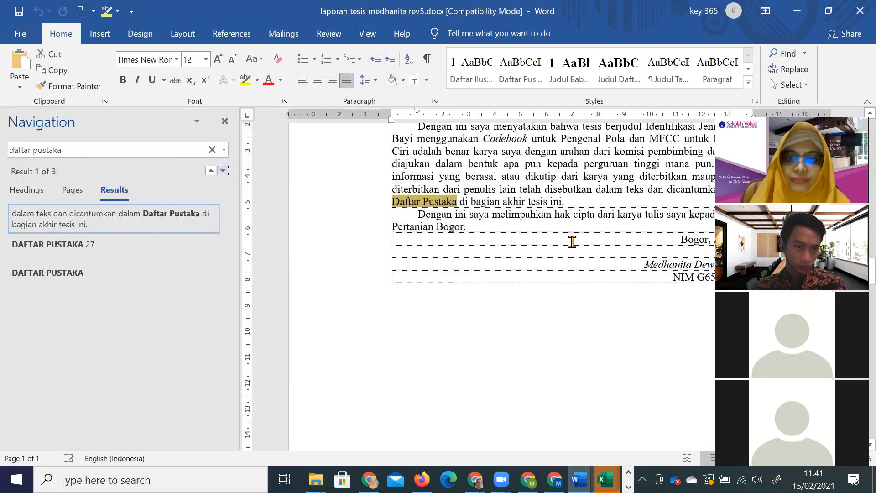
{"action": "left_click", "coordinate": [222, 171]}
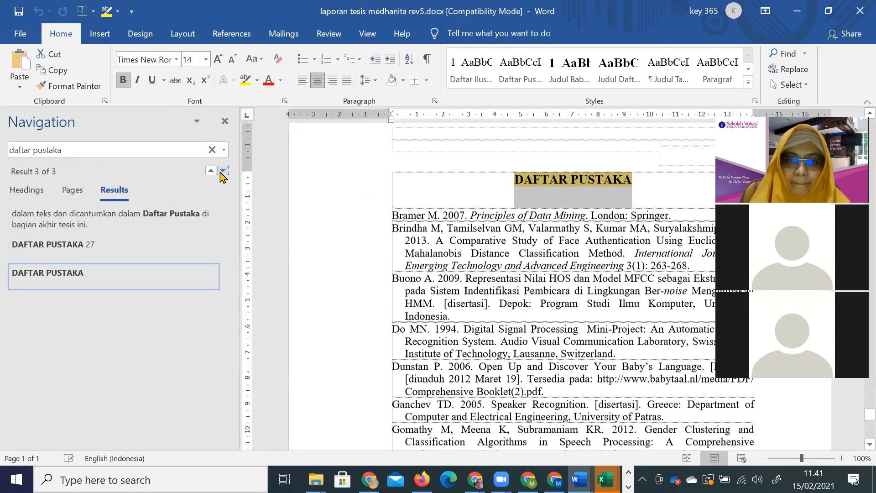
{"action": "left_click", "coordinate": [439, 264]}
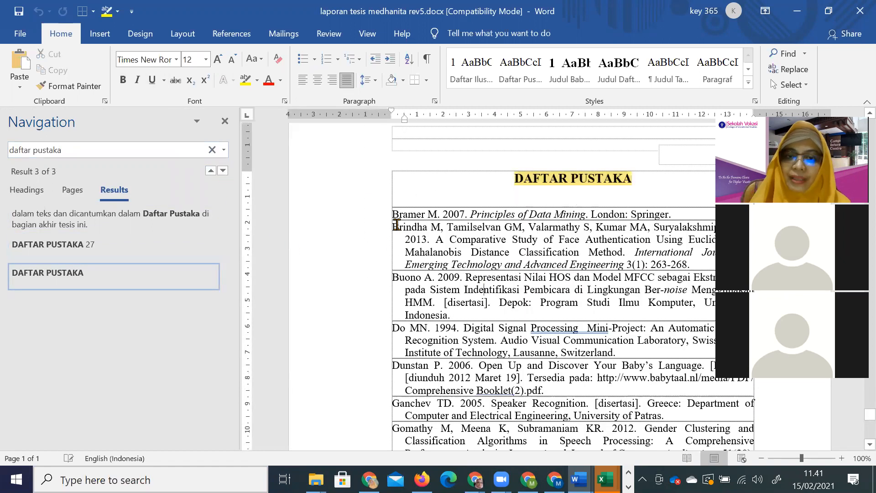
{"action": "left_click_drag", "start_coordinate": [400, 218], "coordinate": [462, 285]}
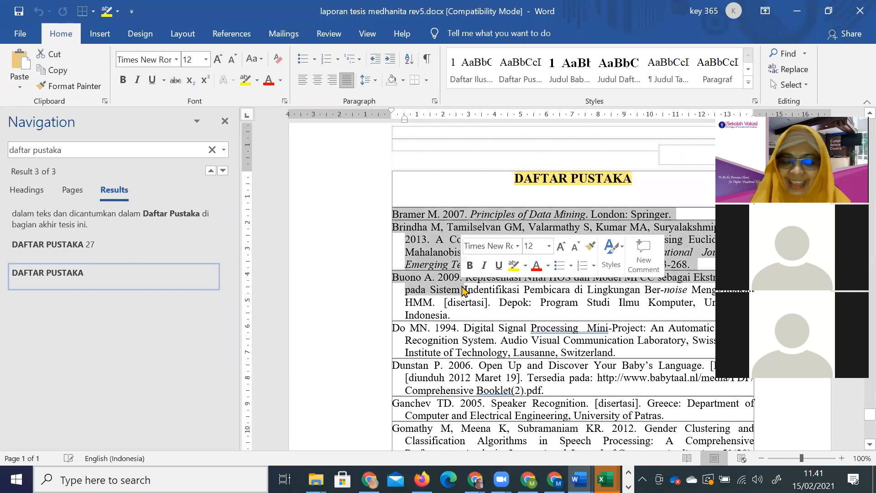
- Return to Document1 and apply a 1 cm hanging indent to the paragraph starting "DBL diperkenalkan"
{"action": "key", "text": "alt+Tab"}
{"action": "left_click", "coordinate": [330, 289]}
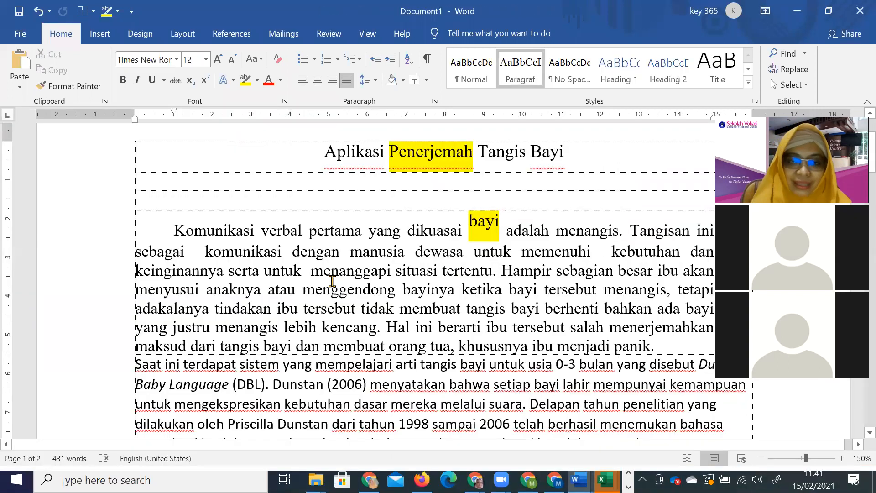
{"action": "scroll", "coordinate": [329, 287], "scroll_direction": "down", "scroll_amount": 3}
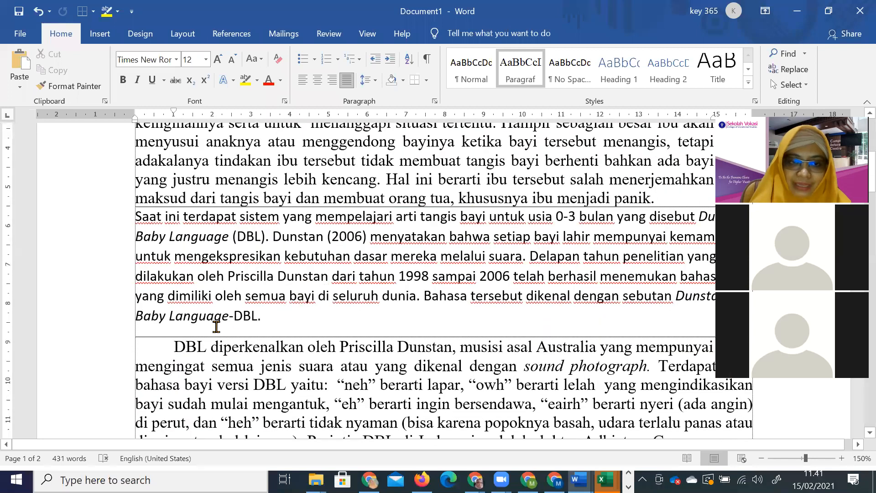
{"action": "scroll", "coordinate": [216, 327], "scroll_direction": "down", "scroll_amount": 1}
{"action": "left_click_drag", "start_coordinate": [174, 297], "coordinate": [282, 420]}
{"action": "left_click", "coordinate": [434, 101]}
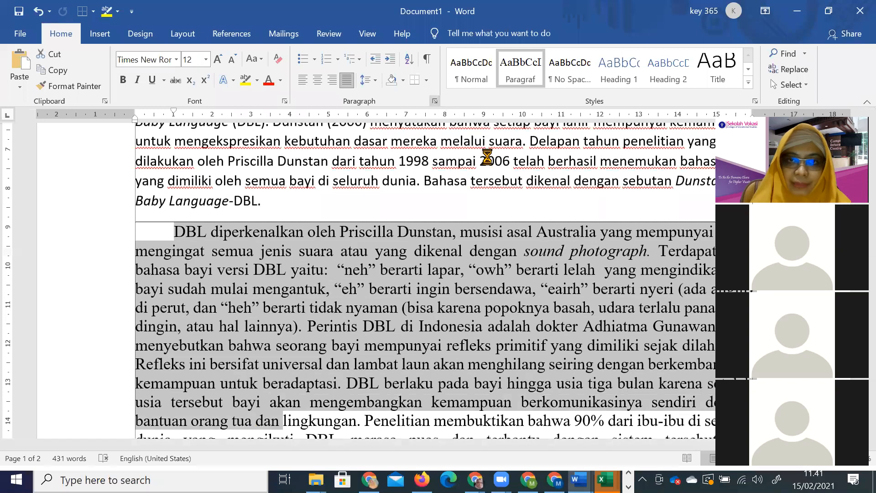
{"action": "left_click", "coordinate": [500, 155]}
{"action": "left_click", "coordinate": [495, 188]}
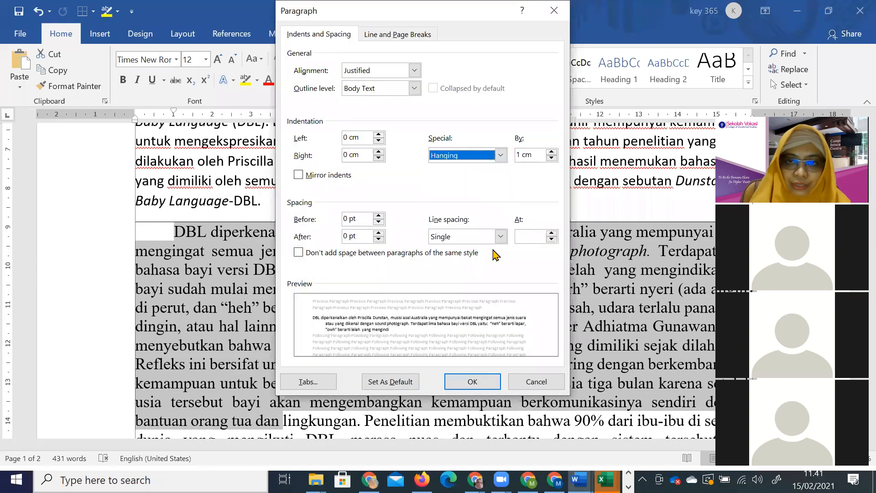
{"action": "left_click", "coordinate": [475, 382]}
{"action": "left_click", "coordinate": [463, 364]}
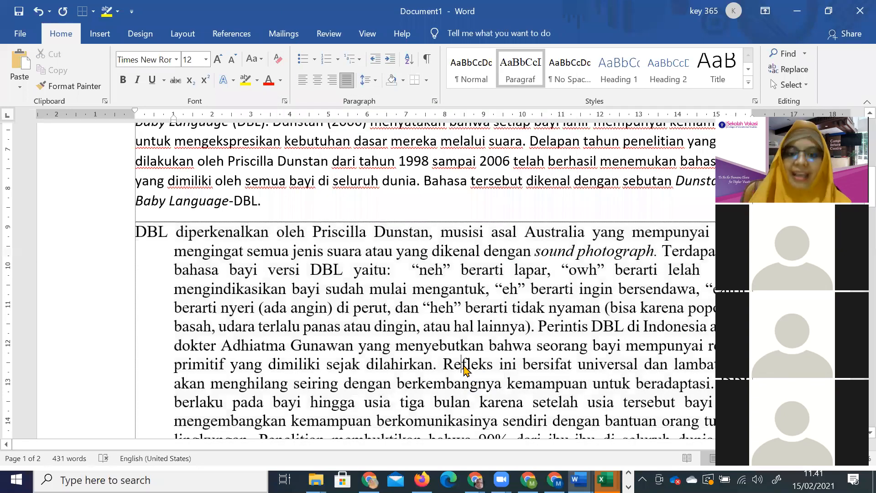
- Compare the first-line indent of the "Komunikasi verbal" paragraph with the hanging indent of the "DBL diperkenalkan" paragraph
{"action": "scroll", "coordinate": [458, 365], "scroll_direction": "up", "scroll_amount": 4}
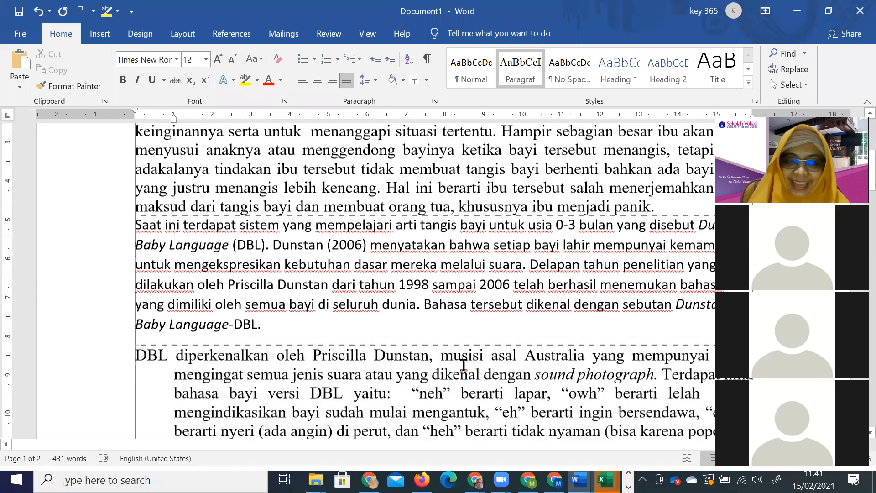
{"action": "left_click", "coordinate": [168, 168]}
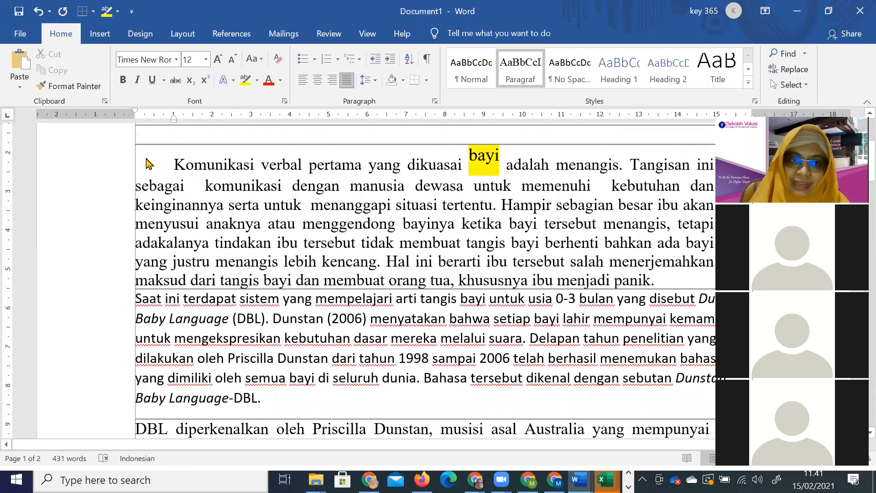
{"action": "left_click", "coordinate": [182, 165]}
{"action": "left_click", "coordinate": [174, 164]}
{"action": "left_click", "coordinate": [163, 294]}
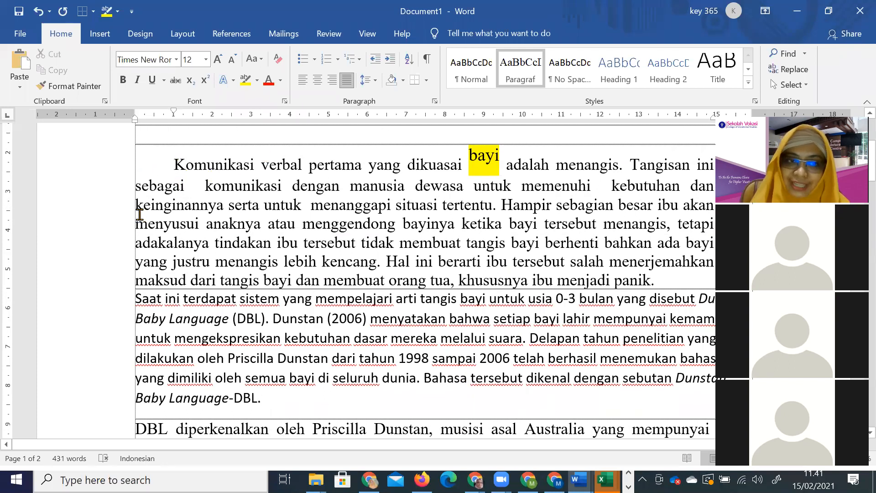
{"action": "scroll", "coordinate": [155, 310], "scroll_direction": "down", "scroll_amount": 3}
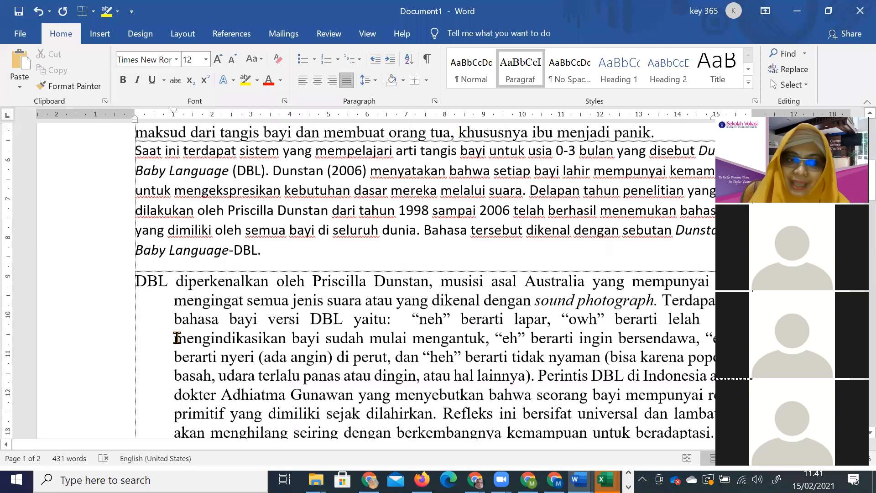
{"action": "left_click", "coordinate": [159, 280]}
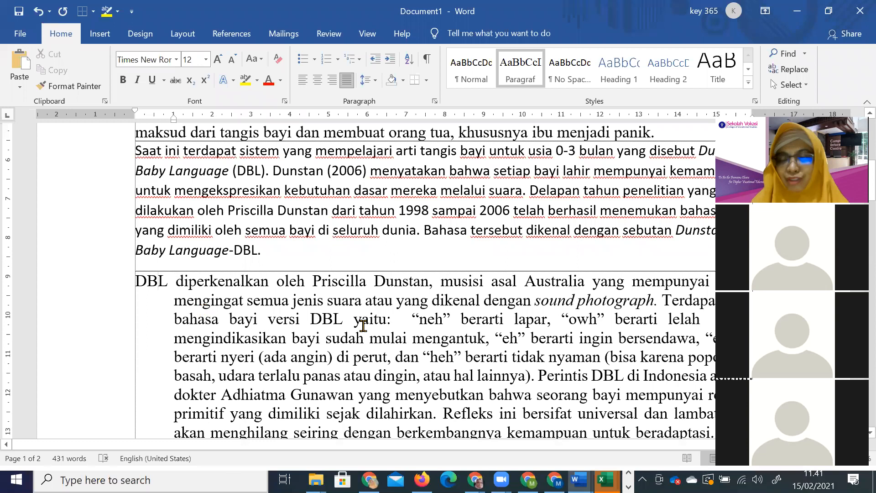
- Check the indentation and spacing settings of the "DBL diperkenalkan" paragraph, leaving them unchanged
{"action": "scroll", "coordinate": [363, 325], "scroll_direction": "up", "scroll_amount": 5}
{"action": "left_click", "coordinate": [434, 101]}
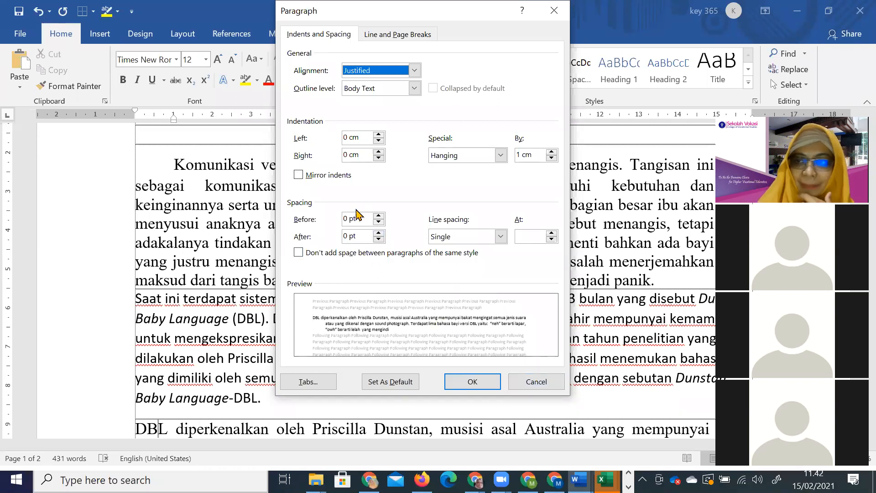
{"action": "left_click", "coordinate": [537, 382]}
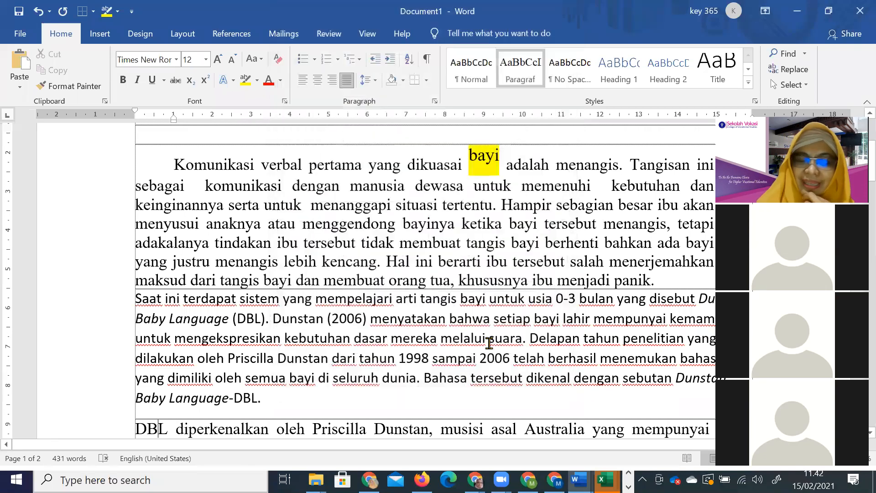
- Set the spacing after the "Saat ini terdapat" and "DBL diperkenalkan" paragraphs to 0 pt
{"action": "scroll", "coordinate": [254, 350], "scroll_direction": "down", "scroll_amount": 3}
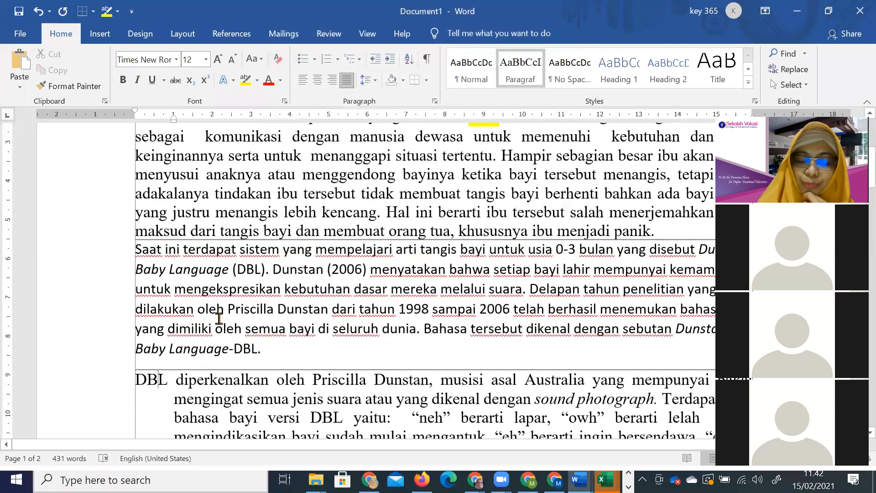
{"action": "left_click_drag", "start_coordinate": [217, 315], "coordinate": [246, 400]}
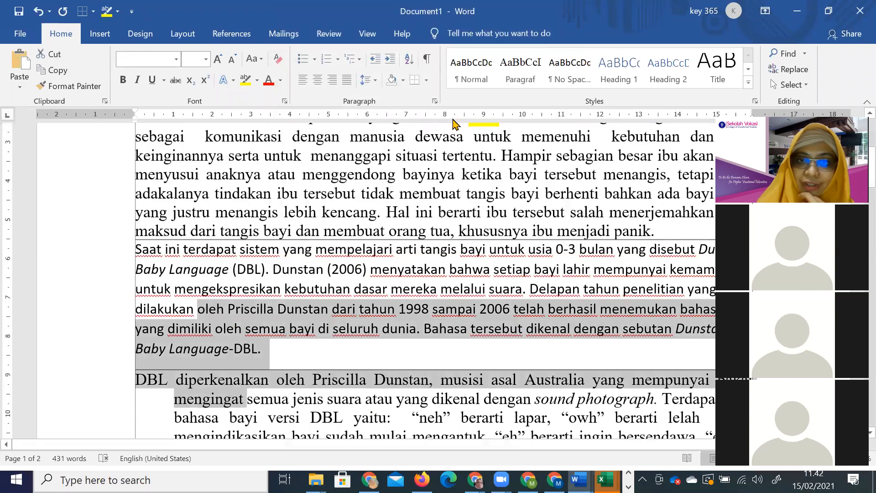
{"action": "left_click", "coordinate": [435, 101]}
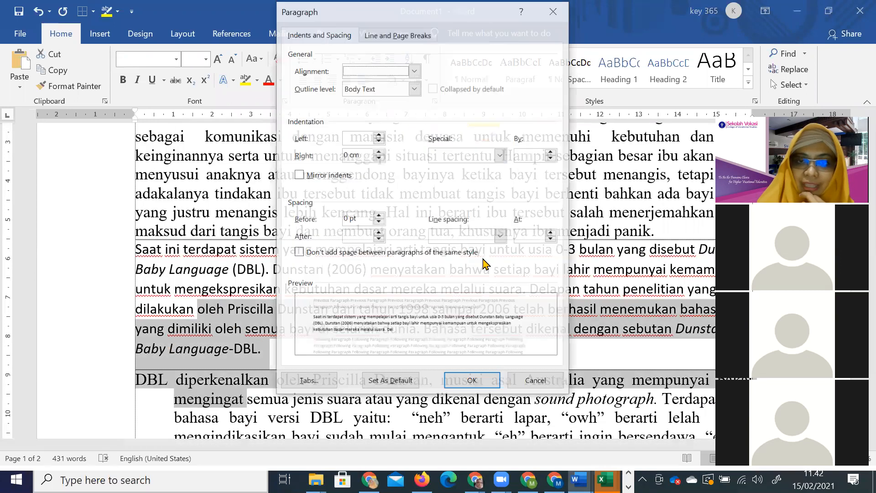
{"action": "left_click", "coordinate": [379, 239]}
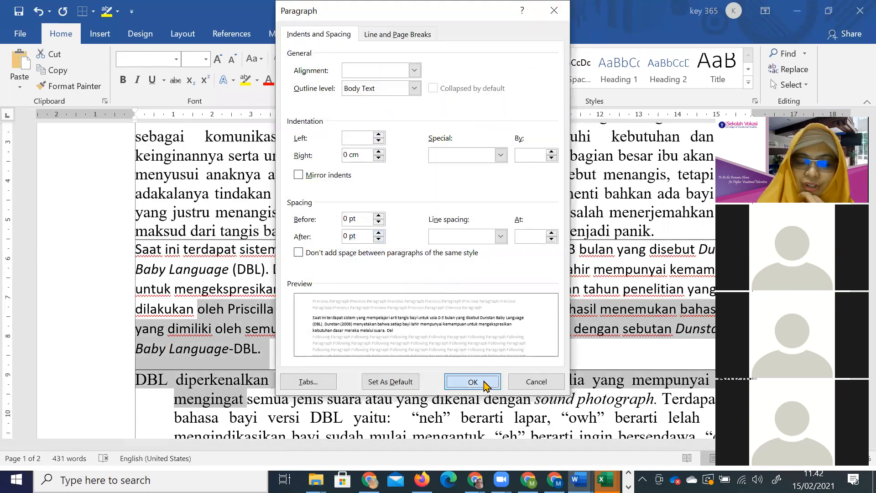
{"action": "left_click", "coordinate": [472, 382]}
{"action": "left_click", "coordinate": [304, 388]}
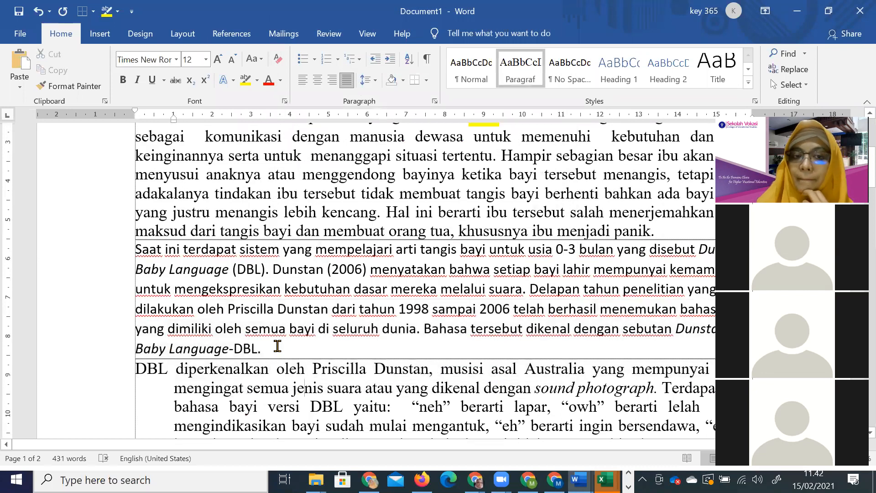
- Set the spacing before the "Saat ini terdapat" paragraph to 6 pt and check the gap above it
{"action": "left_click", "coordinate": [264, 346]}
{"action": "left_click", "coordinate": [272, 386]}
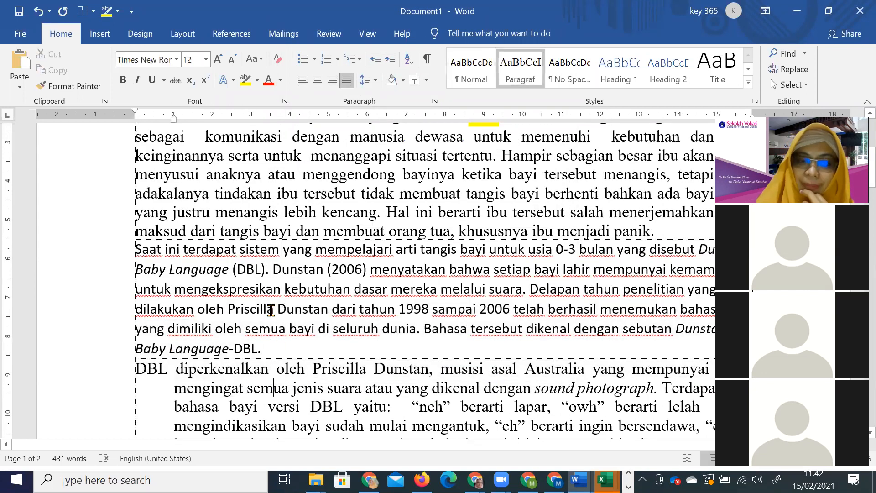
{"action": "left_click_drag", "start_coordinate": [262, 349], "coordinate": [170, 349]}
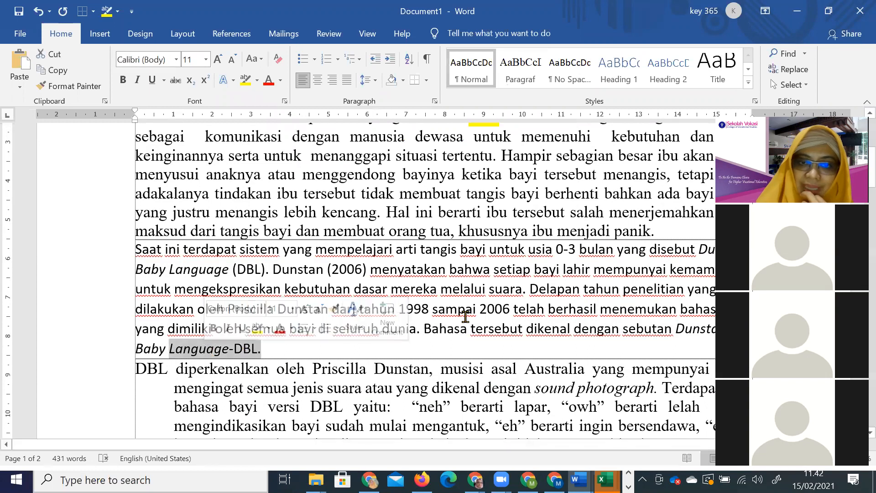
{"action": "left_click", "coordinate": [455, 329]}
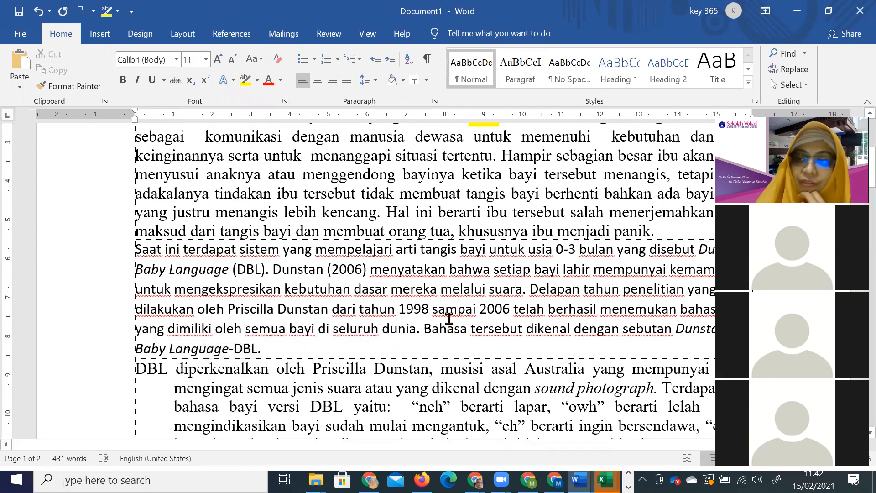
{"action": "left_click", "coordinate": [279, 348]}
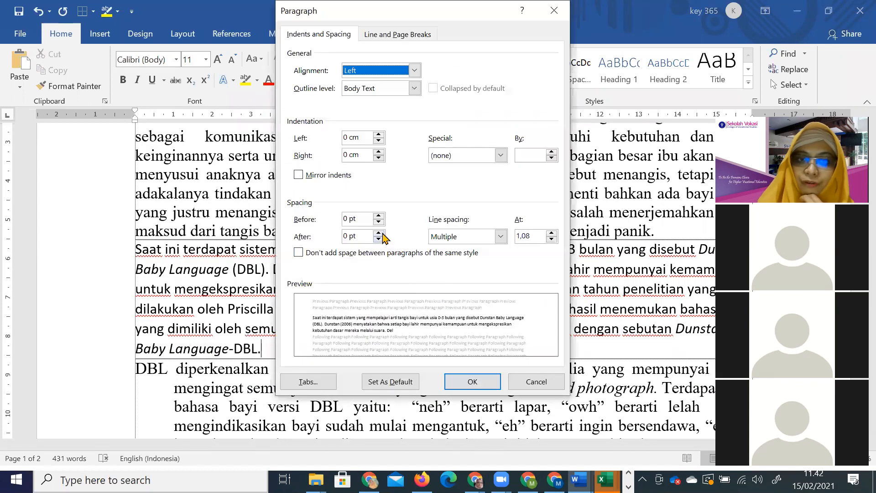
{"action": "left_click", "coordinate": [379, 216]}
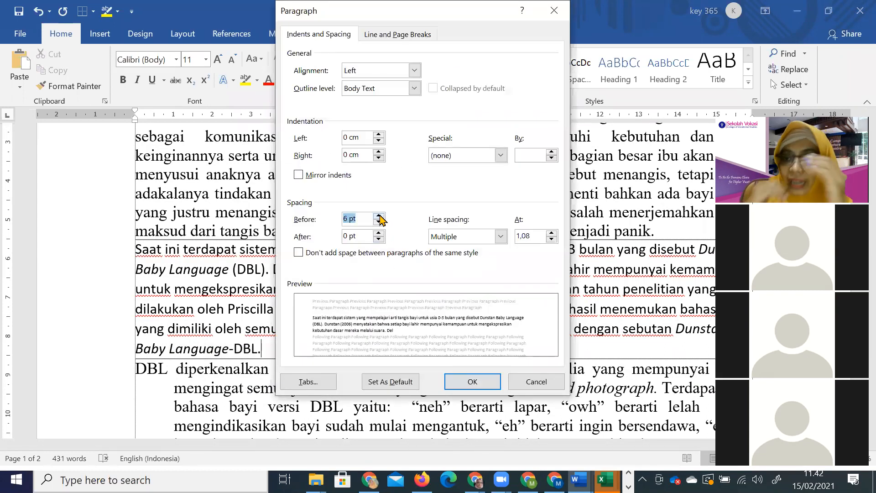
{"action": "left_click", "coordinate": [472, 380]}
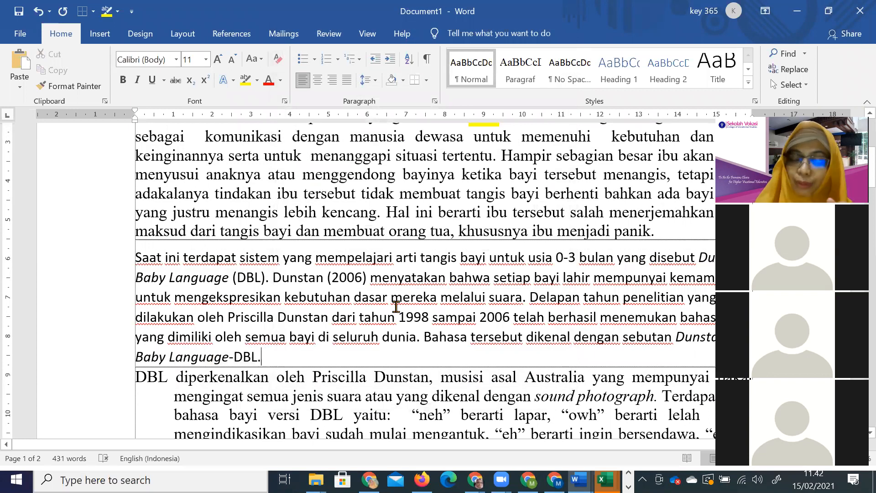
{"action": "left_click_drag", "start_coordinate": [136, 257], "coordinate": [149, 257]}
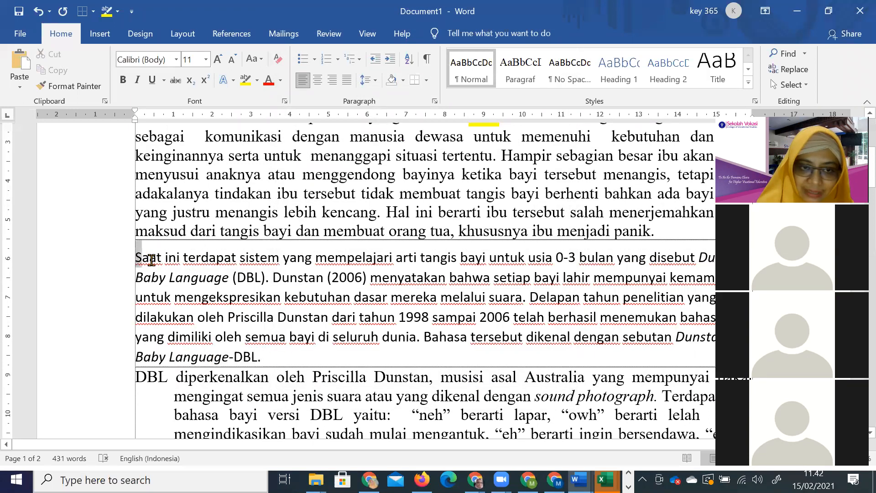
{"action": "left_click", "coordinate": [199, 278]}
{"action": "scroll", "coordinate": [143, 266], "scroll_direction": "up", "scroll_amount": 2}
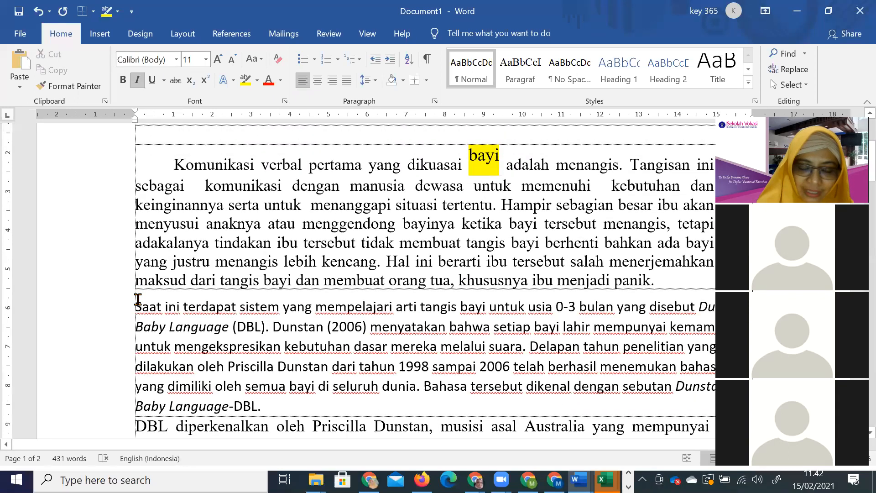
- Select the whole "Komunikasi verbal" paragraph and increase its left indent repeatedly, shifting it about halfway across the page
{"action": "left_click", "coordinate": [273, 287]}
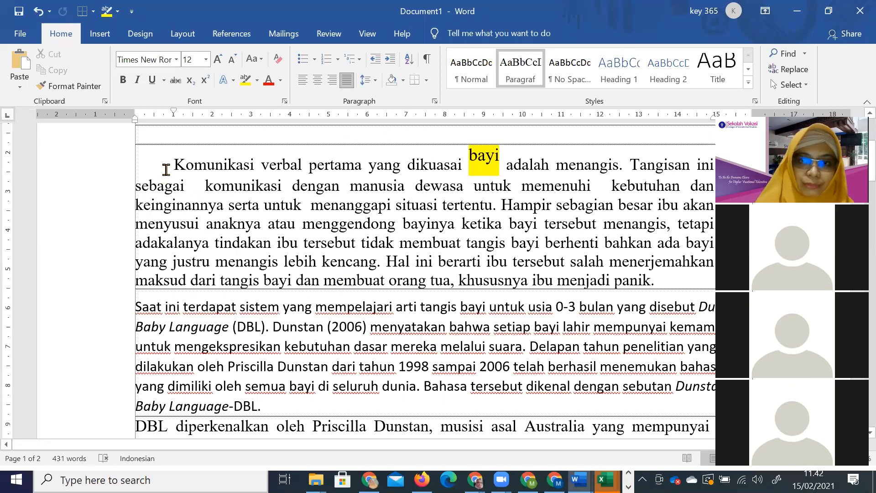
{"action": "scroll", "coordinate": [266, 154], "scroll_direction": "up", "scroll_amount": 1}
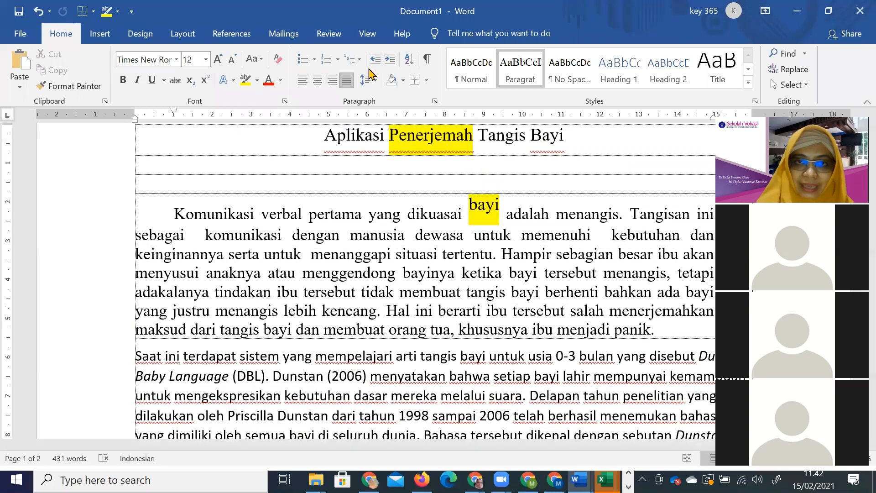
{"action": "left_click_drag", "start_coordinate": [176, 211], "coordinate": [707, 325]}
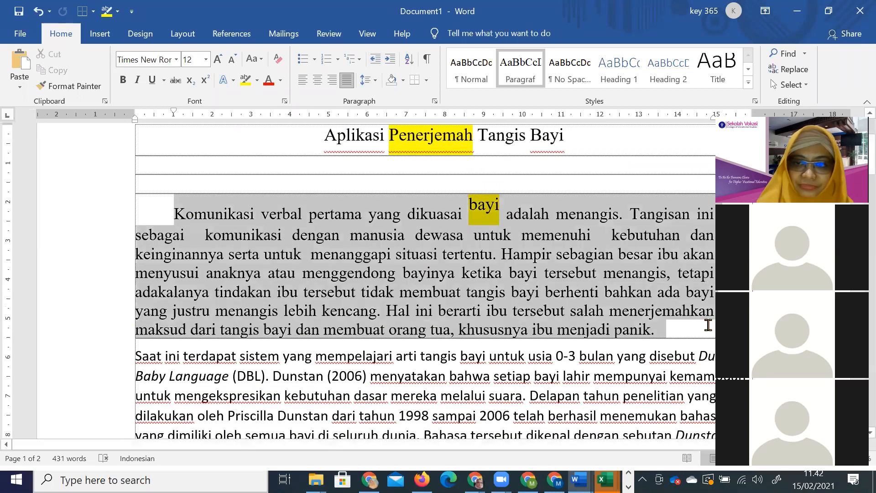
{"action": "left_click", "coordinate": [374, 61]}
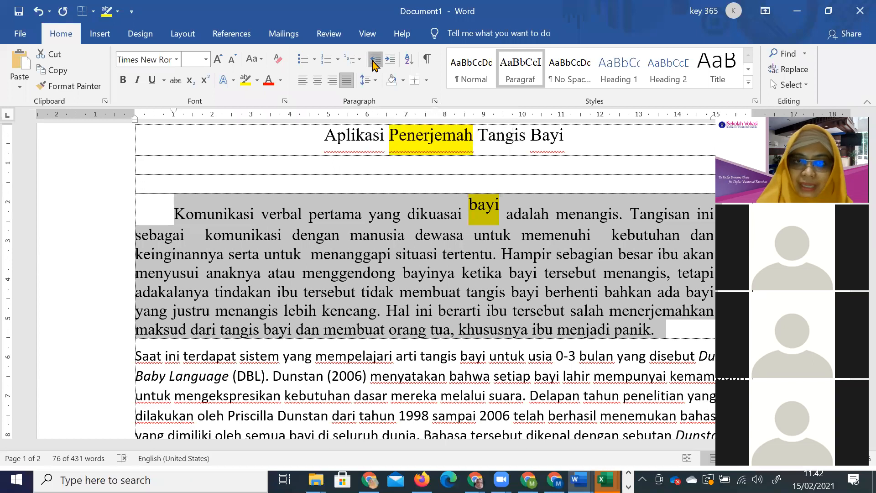
{"action": "left_click", "coordinate": [391, 61]}
{"action": "left_click", "coordinate": [390, 60]}
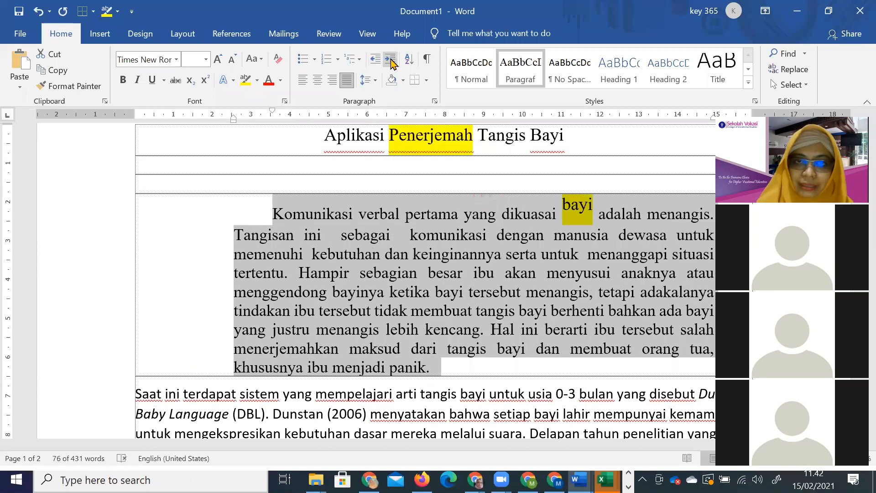
{"action": "left_click", "coordinate": [391, 61]}
{"action": "left_click", "coordinate": [391, 61]}
{"action": "left_click", "coordinate": [390, 61]}
{"action": "left_click", "coordinate": [391, 61]}
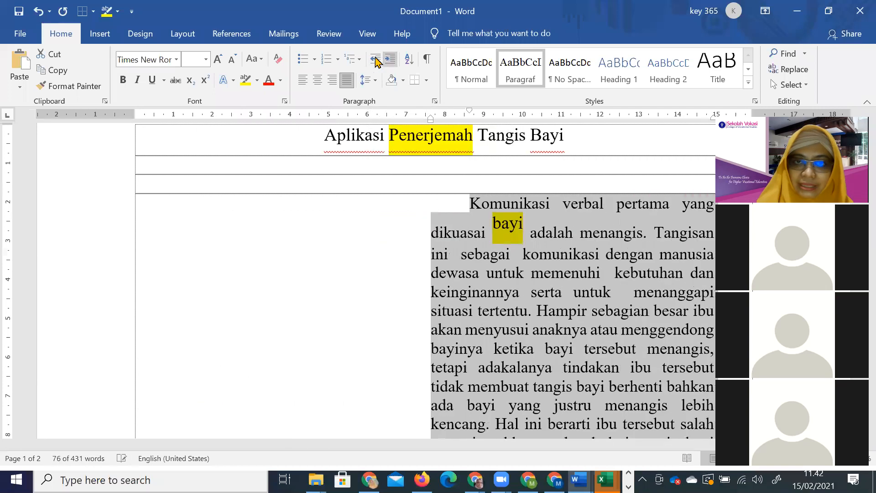
- Decrease the indent of the "Komunikasi verbal" paragraph until it is back at the left margin
{"action": "left_click", "coordinate": [374, 59]}
{"action": "left_click", "coordinate": [372, 61]}
{"action": "left_click", "coordinate": [372, 61]}
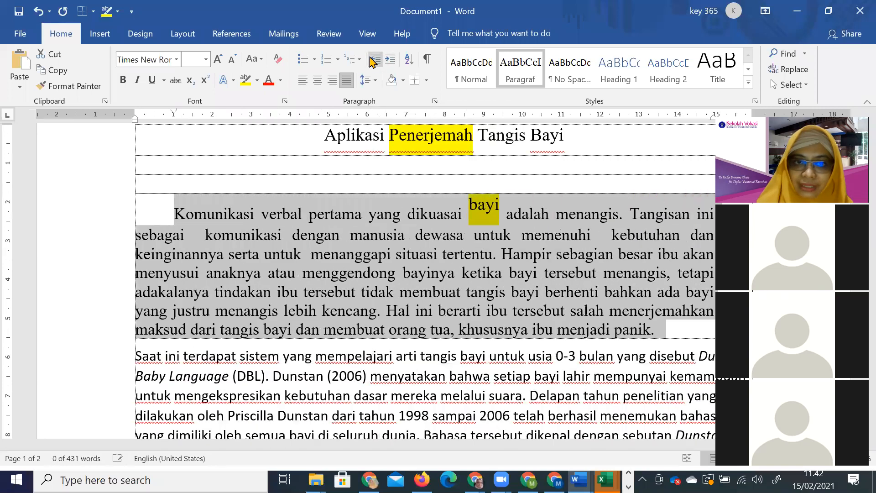
- Review the line spacing options of the "Komunikasi verbal" paragraph and close them without making changes
{"action": "left_click", "coordinate": [374, 84]}
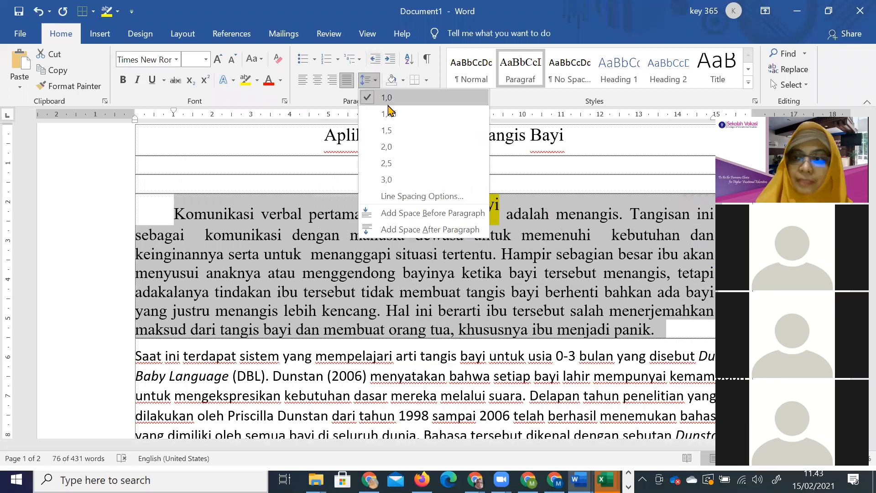
{"action": "left_click", "coordinate": [421, 196]}
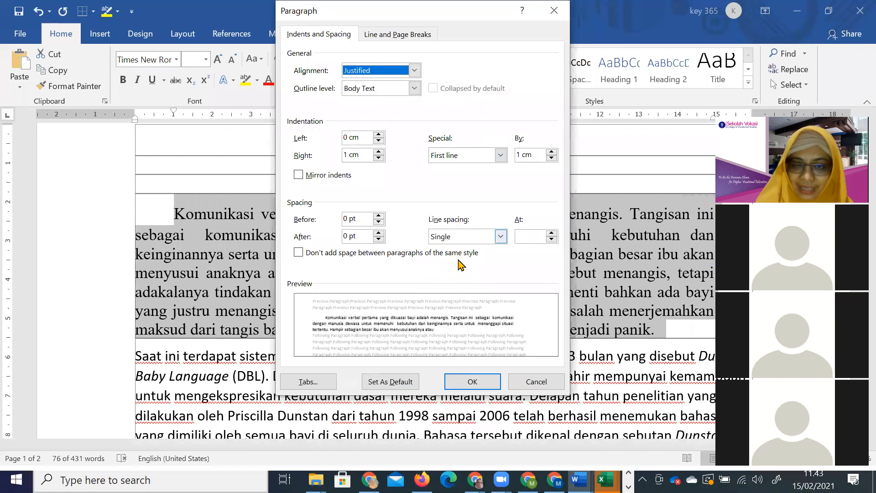
{"action": "left_click", "coordinate": [548, 381]}
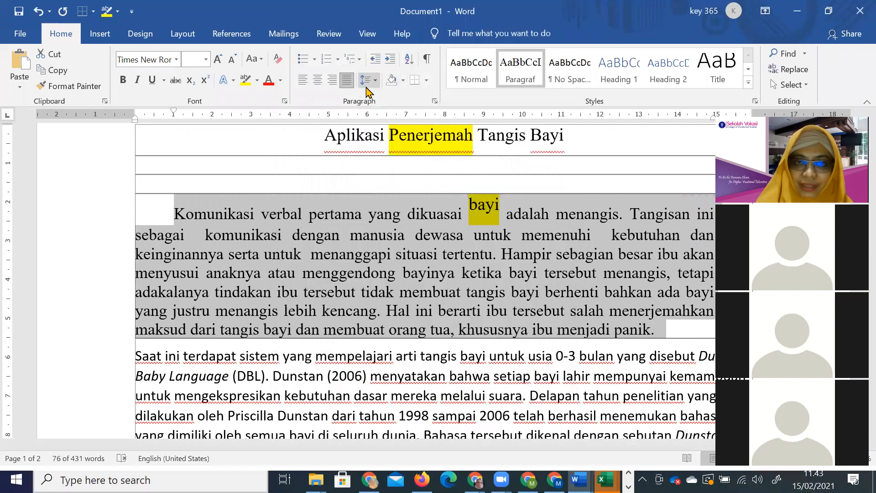
- Set the shading of the "Komunikasi verbal" paragraph to No Color and deselect the text
{"action": "left_click", "coordinate": [403, 81]}
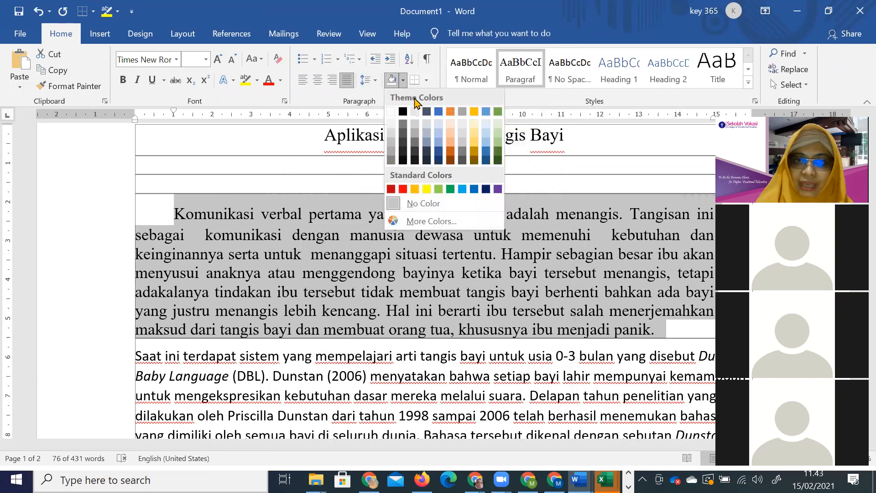
{"action": "left_click", "coordinate": [394, 203]}
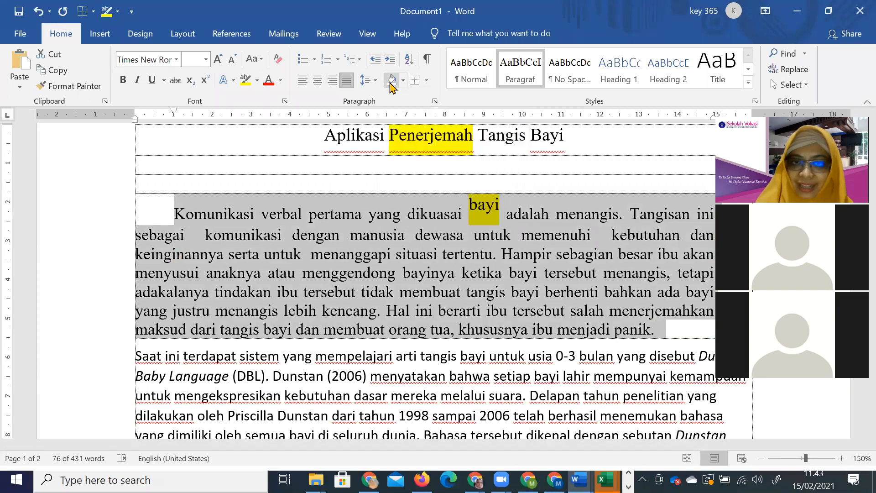
{"action": "left_click", "coordinate": [392, 214]}
- Shade the entire "Saat ini terdapat" paragraph with the orange theme color and deselect it
{"action": "scroll", "coordinate": [155, 312], "scroll_direction": "down", "scroll_amount": 1}
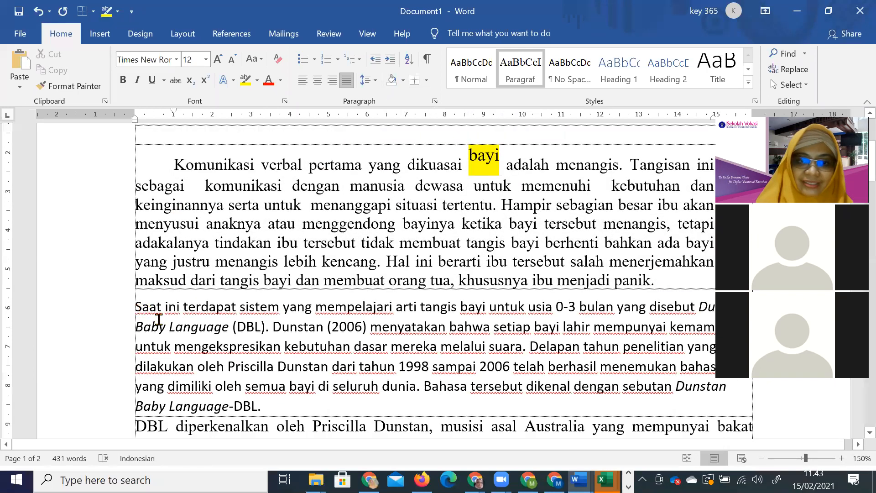
{"action": "left_click_drag", "start_coordinate": [158, 317], "coordinate": [264, 404]}
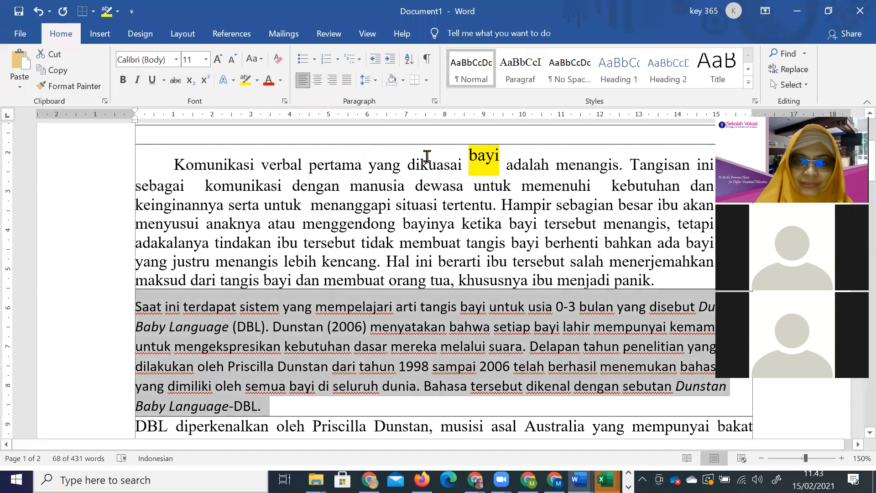
{"action": "left_click", "coordinate": [402, 80]}
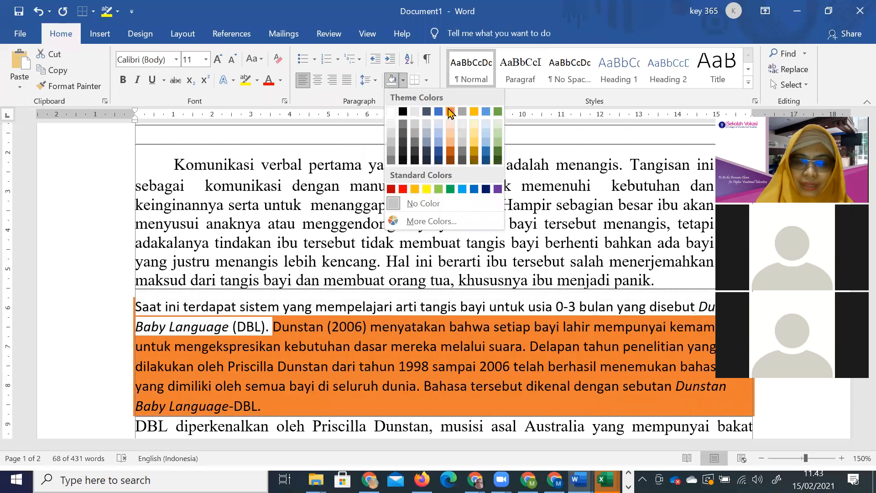
{"action": "left_click", "coordinate": [450, 113]}
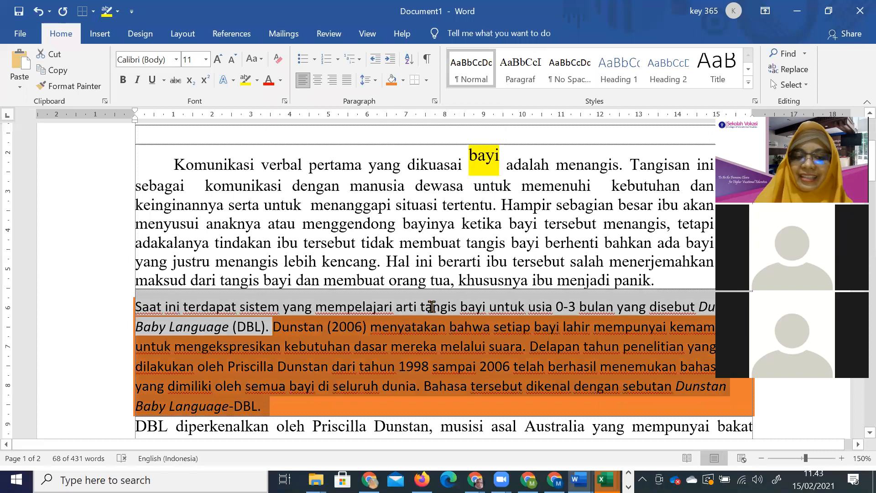
{"action": "left_click", "coordinate": [431, 307]}
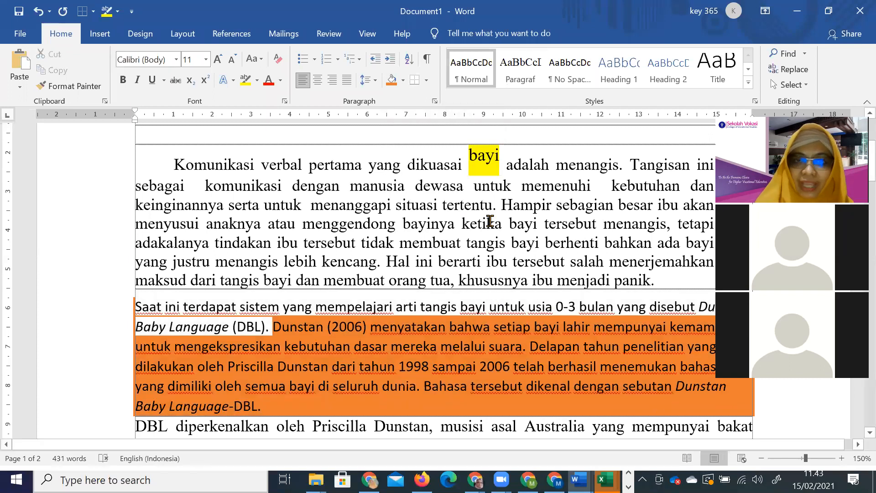
{"action": "left_click", "coordinate": [253, 331]}
- Select the whole "Saat ini terdapat" paragraph and set a double wavy border along its top and bottom edges only
{"action": "left_click_drag", "start_coordinate": [138, 306], "coordinate": [301, 393]}
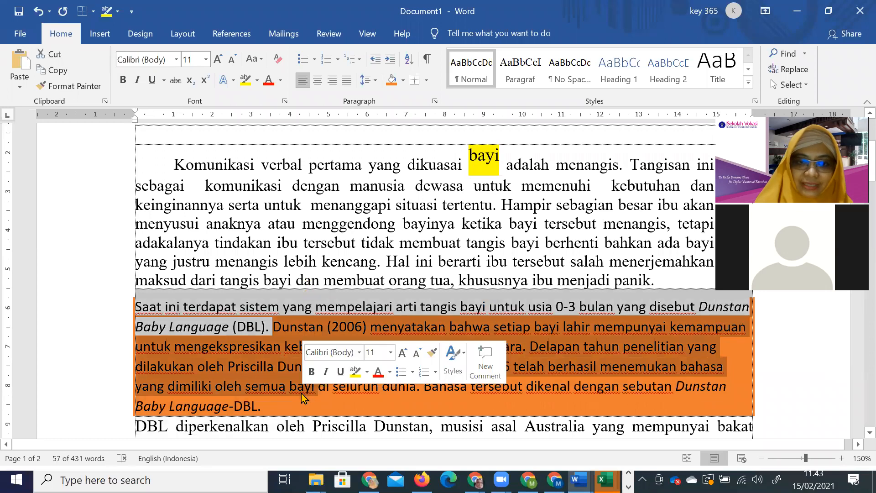
{"action": "key", "text": "ctrl+shift+Down"}
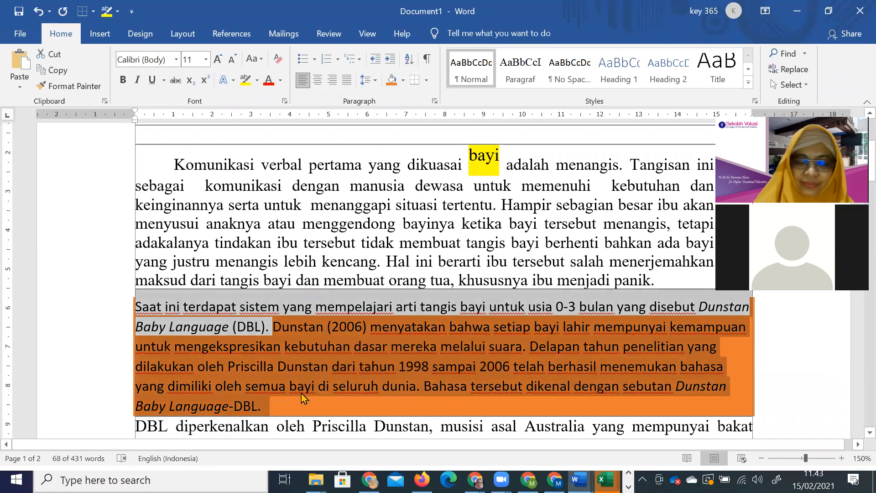
{"action": "left_click", "coordinate": [426, 80]}
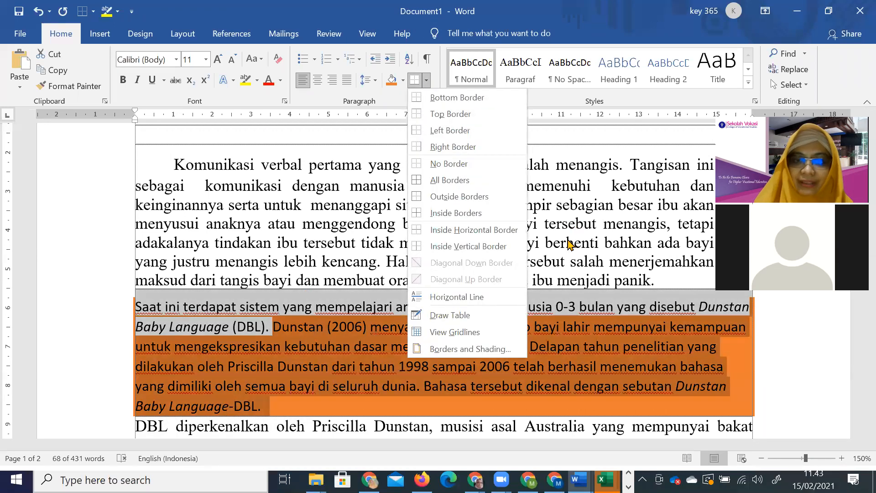
{"action": "left_click", "coordinate": [470, 349]}
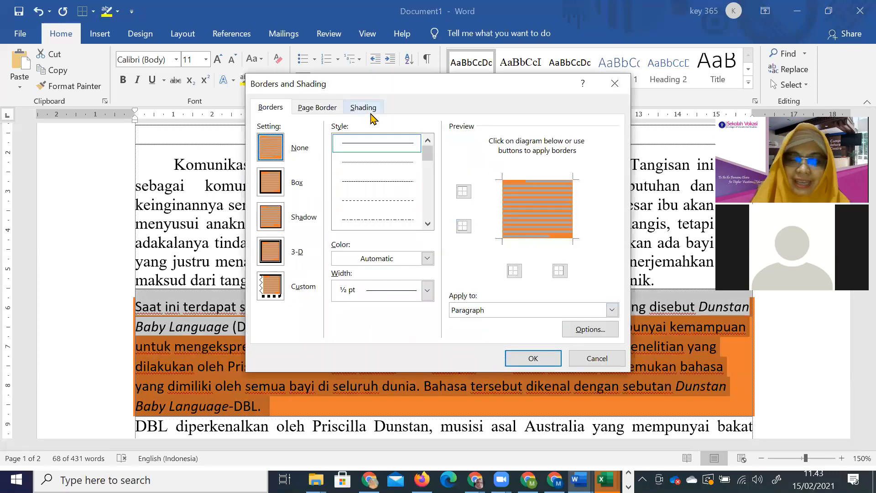
{"action": "left_click", "coordinate": [309, 108]}
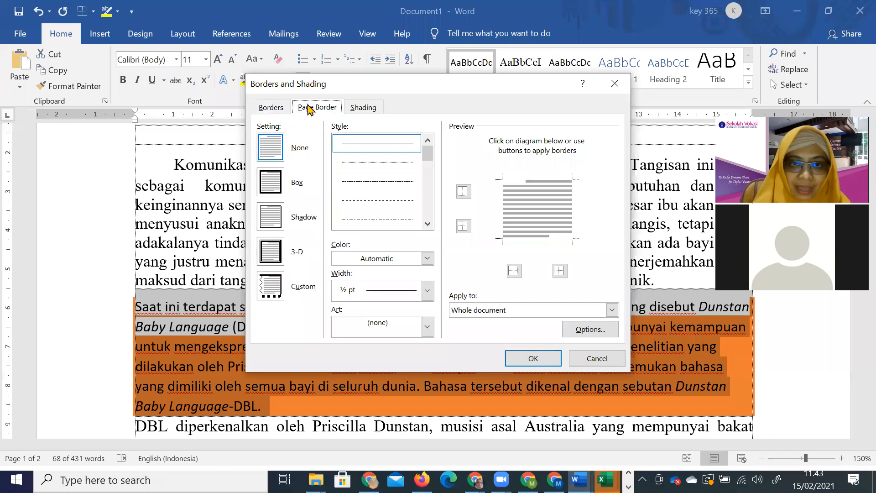
{"action": "left_click", "coordinate": [271, 107]}
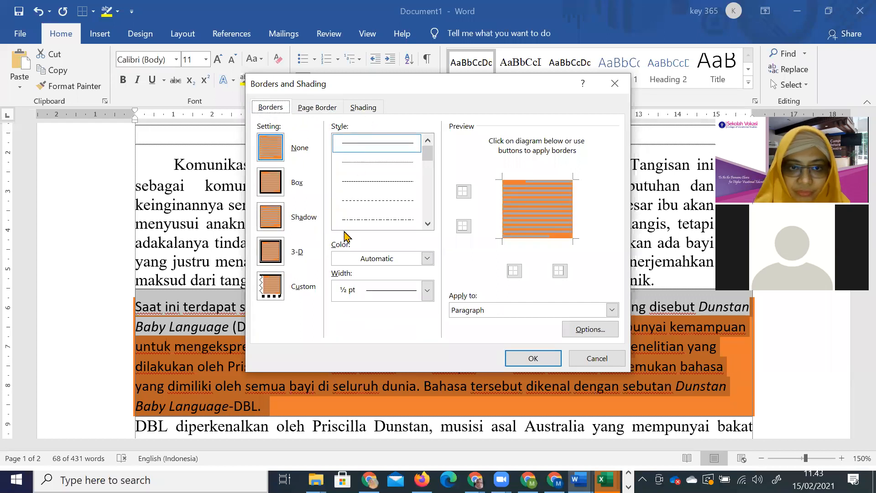
{"action": "left_click_drag", "start_coordinate": [428, 154], "coordinate": [437, 206]}
{"action": "left_click", "coordinate": [396, 186]}
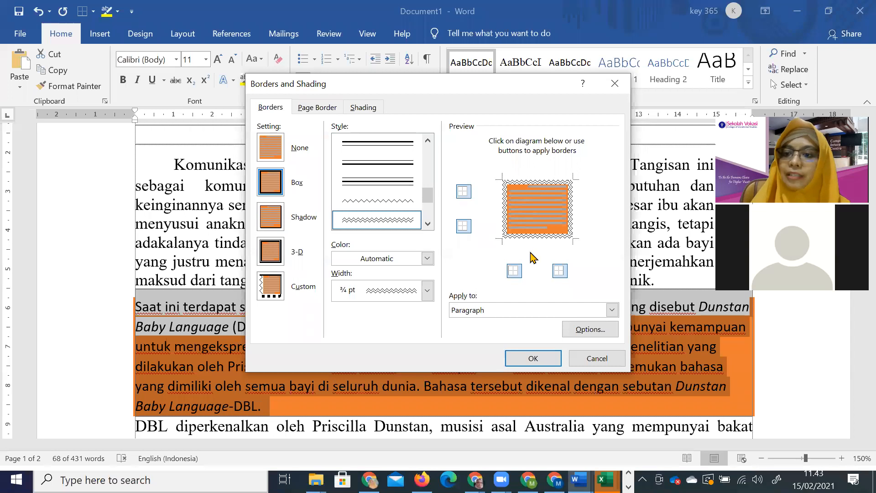
{"action": "left_click", "coordinate": [505, 216]}
{"action": "left_click", "coordinate": [570, 210]}
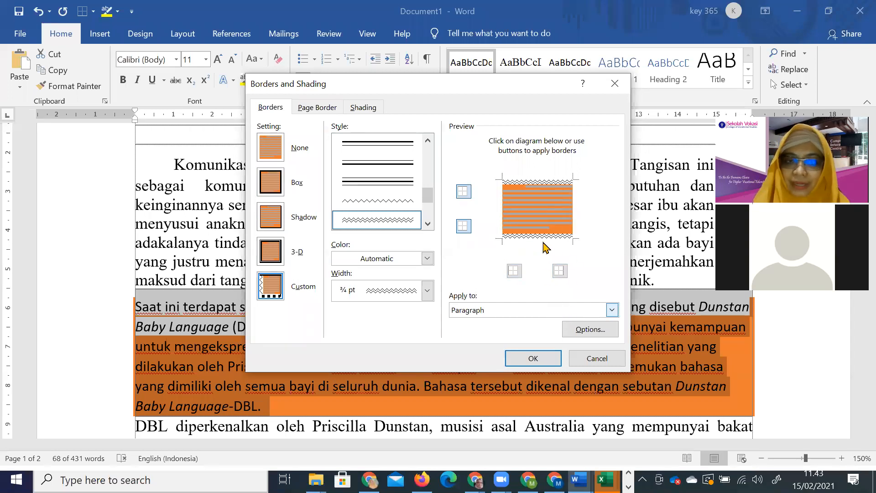
- Color the top and bottom borders of the "Saat ini terdapat" paragraph with the orange theme color, apply them and deselect the text
{"action": "left_click", "coordinate": [427, 291]}
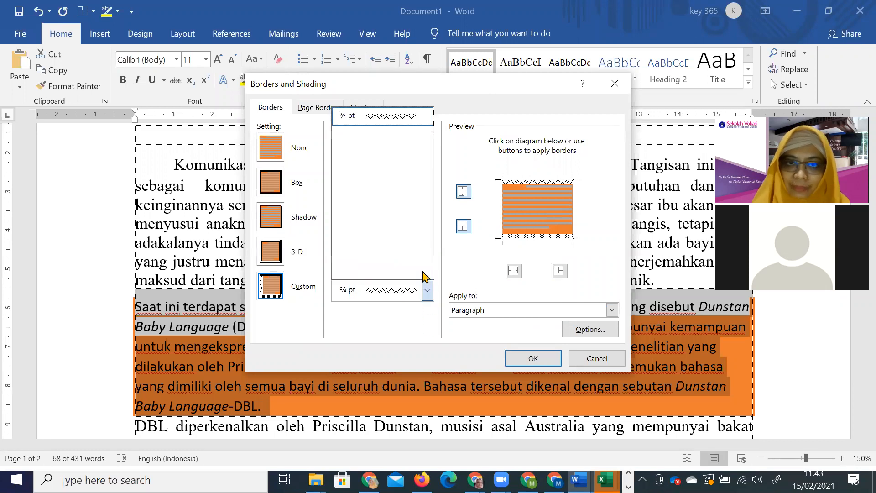
{"action": "left_click", "coordinate": [427, 291]}
{"action": "left_click", "coordinate": [427, 258]}
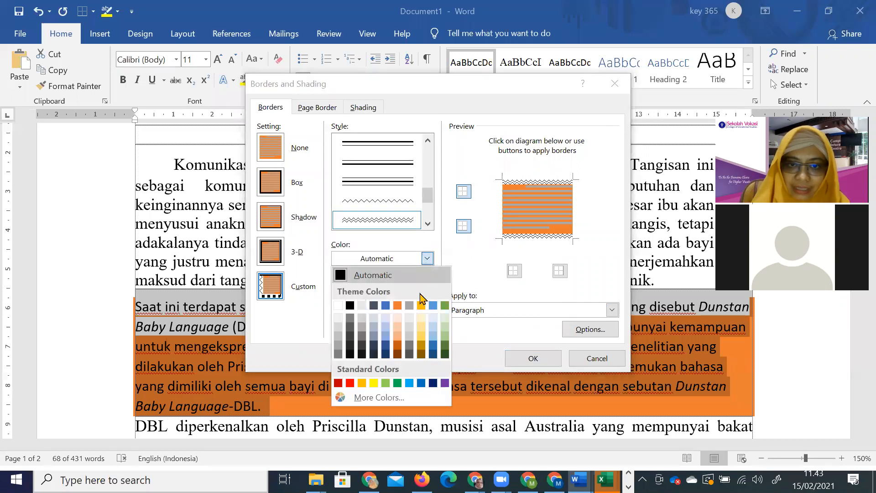
{"action": "left_click", "coordinate": [397, 305]}
{"action": "left_click", "coordinate": [522, 183]}
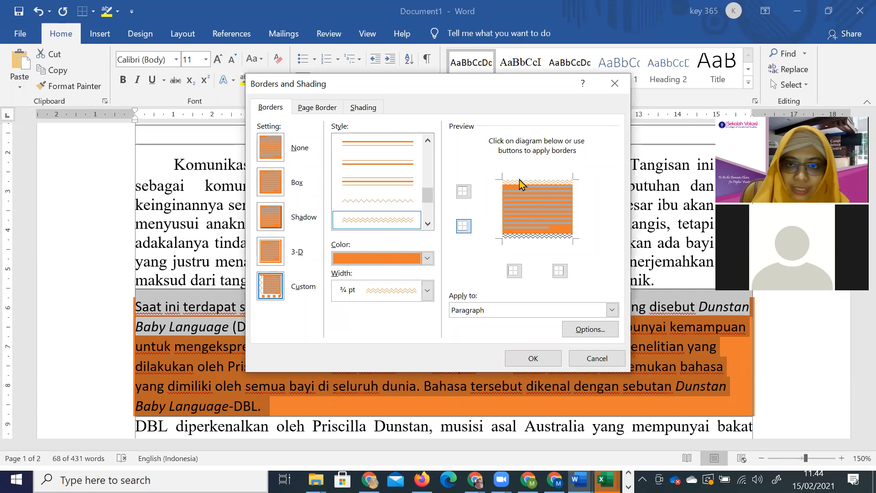
{"action": "left_click", "coordinate": [539, 237]}
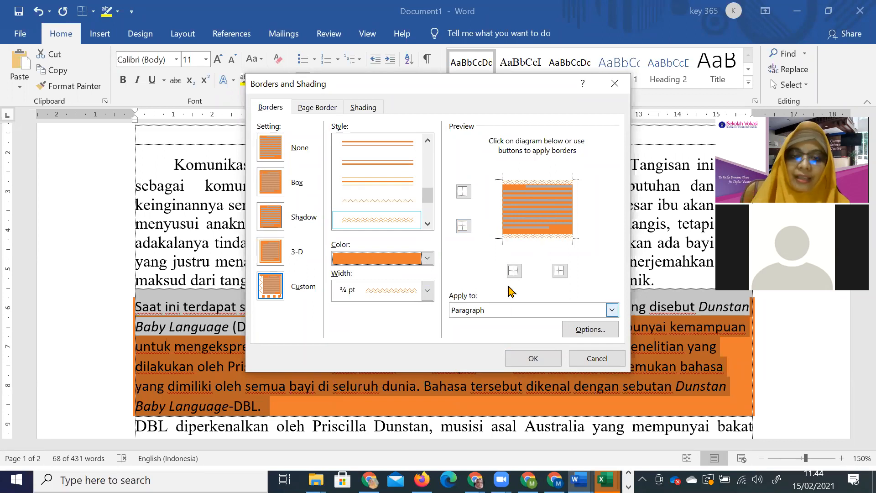
{"action": "left_click", "coordinate": [534, 358]}
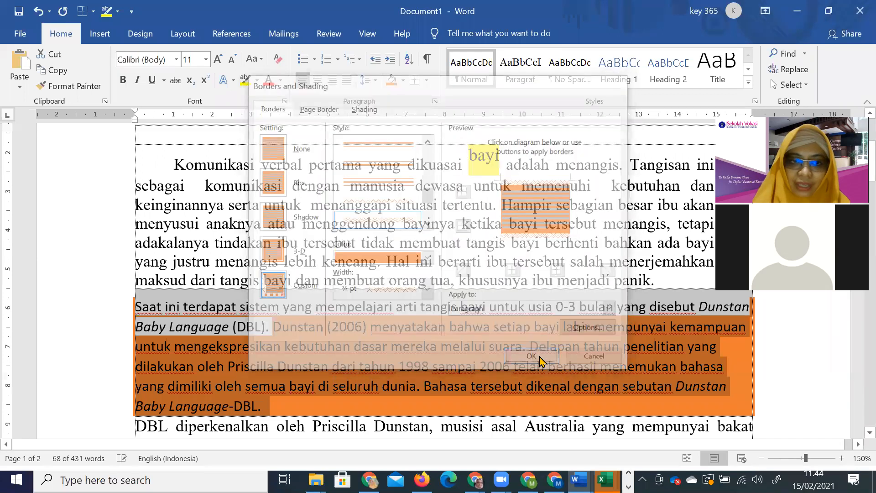
{"action": "scroll", "coordinate": [506, 299], "scroll_direction": "down", "scroll_amount": 3}
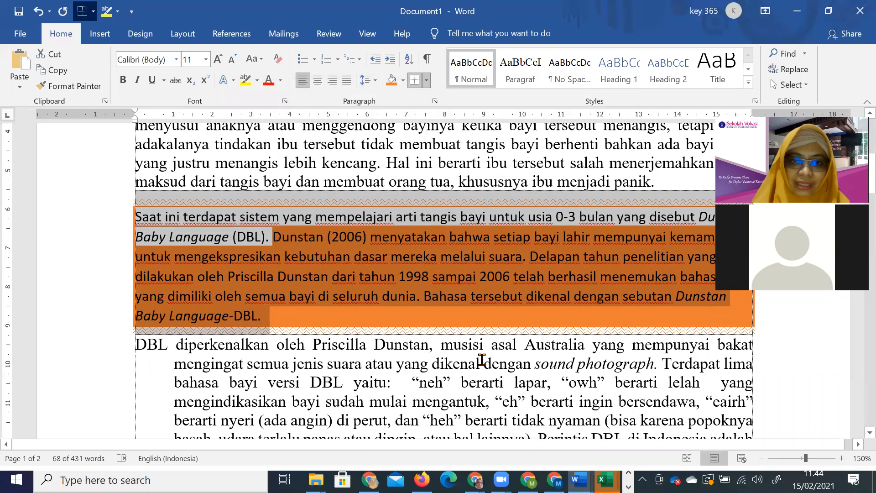
{"action": "left_click", "coordinate": [483, 361]}
- Add a page border to the whole document using the black-and-cream twisted ribbon art
{"action": "left_click", "coordinate": [434, 100]}
{"action": "left_click", "coordinate": [531, 381]}
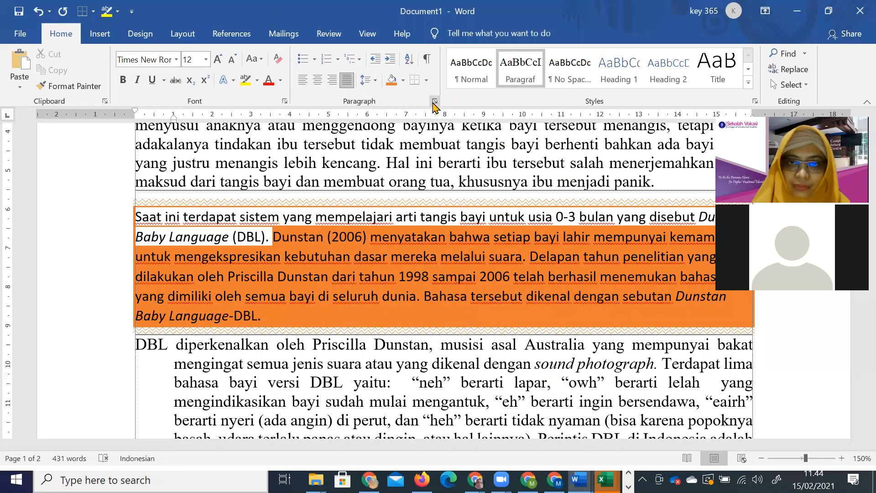
{"action": "left_click", "coordinate": [426, 80]}
{"action": "left_click", "coordinate": [491, 347]}
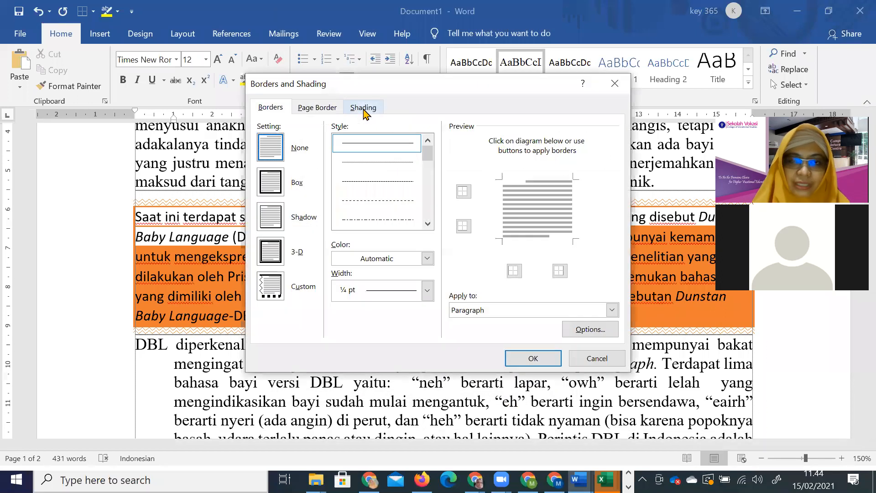
{"action": "left_click", "coordinate": [317, 107]}
{"action": "left_click_drag", "start_coordinate": [429, 154], "coordinate": [436, 220]}
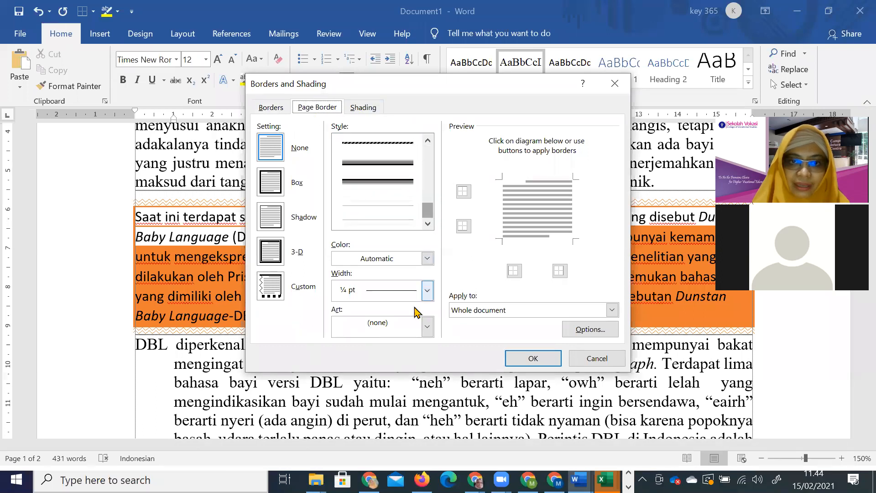
{"action": "left_click", "coordinate": [427, 326]}
{"action": "left_click_drag", "start_coordinate": [426, 360], "coordinate": [431, 379]}
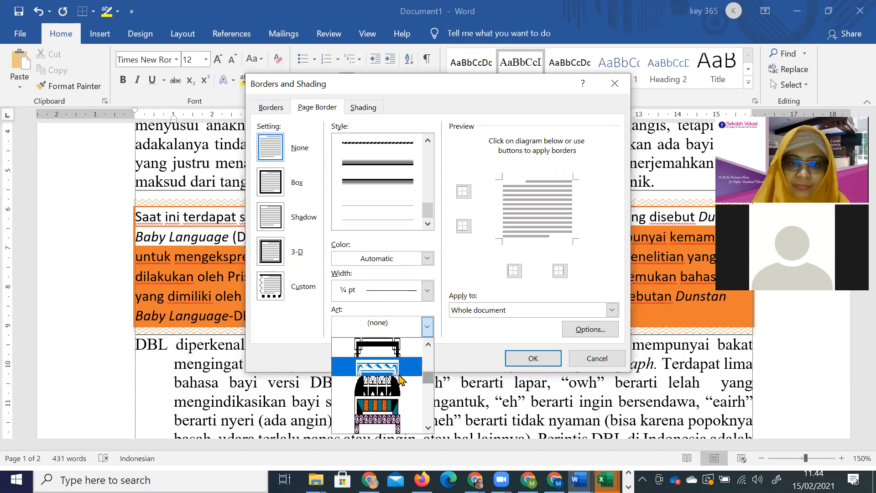
{"action": "left_click", "coordinate": [400, 373]}
{"action": "left_click", "coordinate": [526, 364]}
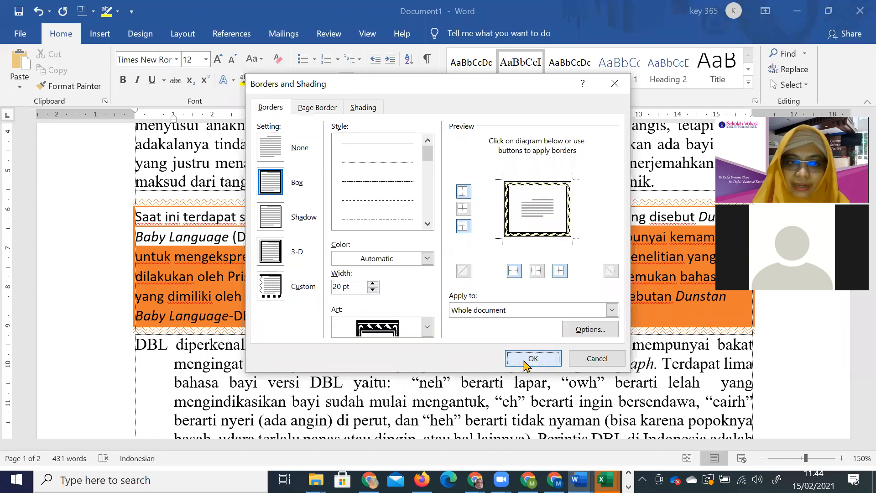
{"action": "scroll", "coordinate": [385, 317], "scroll_direction": "up", "scroll_amount": 6}
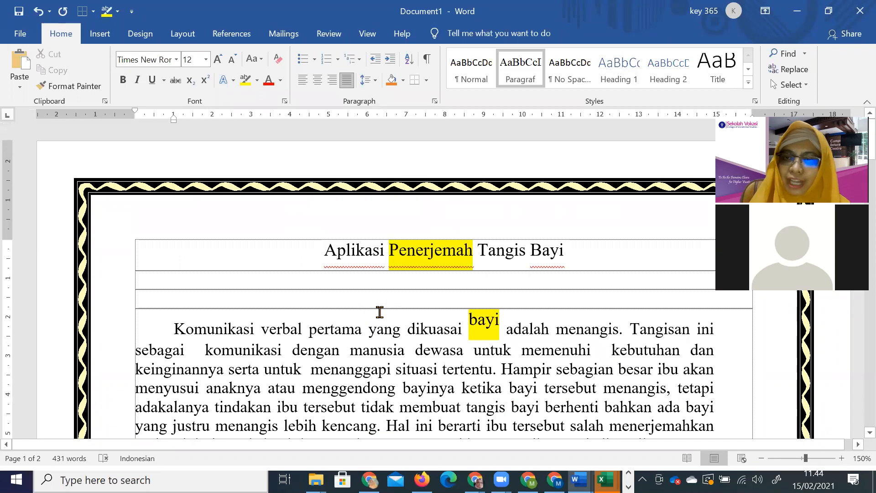
- Review the paragraph settings and the border distance-from-text options, and close them without making changes
{"action": "left_click", "coordinate": [434, 101]}
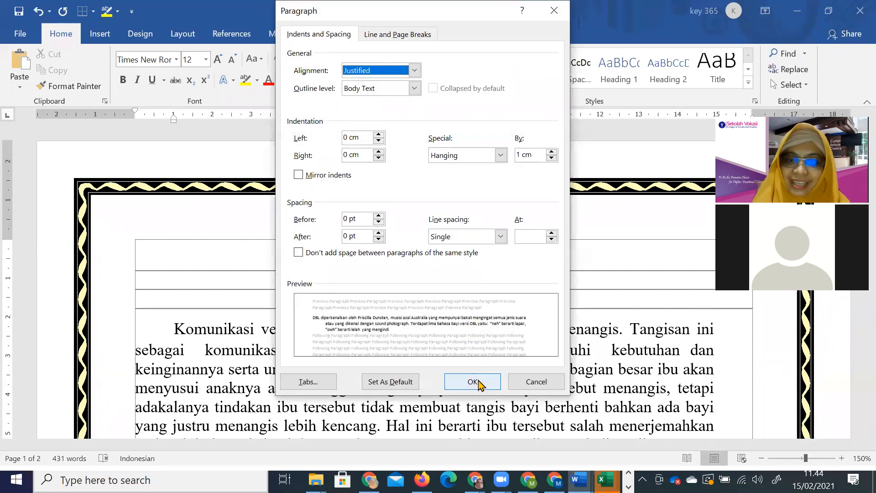
{"action": "left_click", "coordinate": [534, 382]}
{"action": "left_click", "coordinate": [426, 81]}
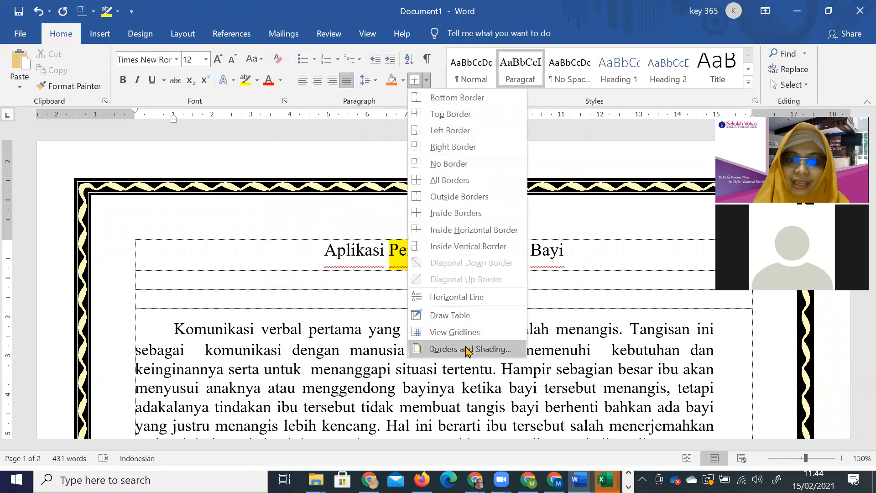
{"action": "left_click", "coordinate": [467, 348]}
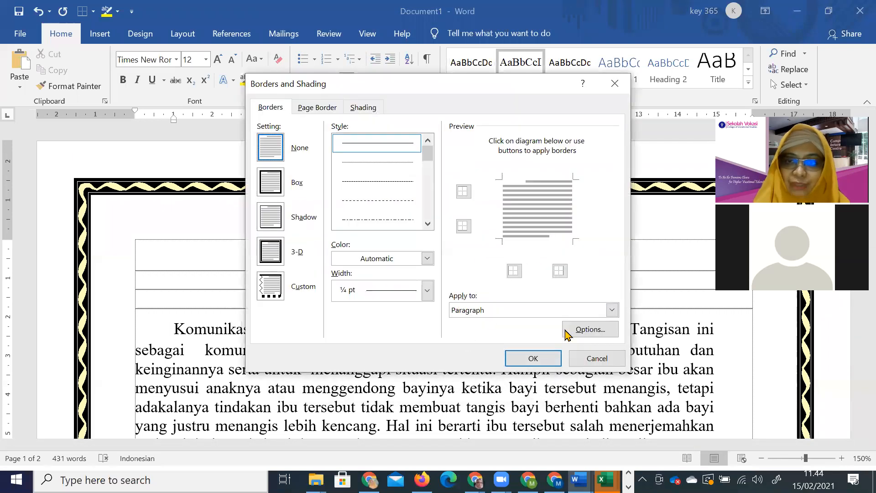
{"action": "left_click", "coordinate": [579, 335]}
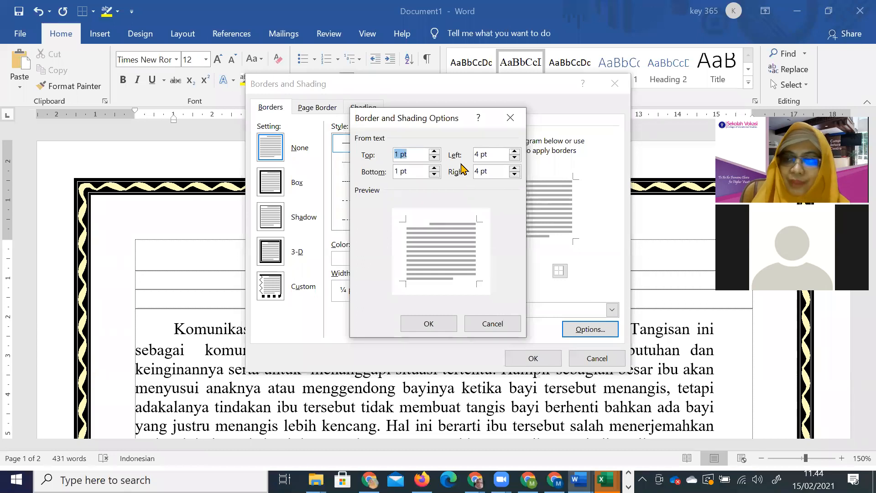
{"action": "left_click", "coordinate": [498, 324]}
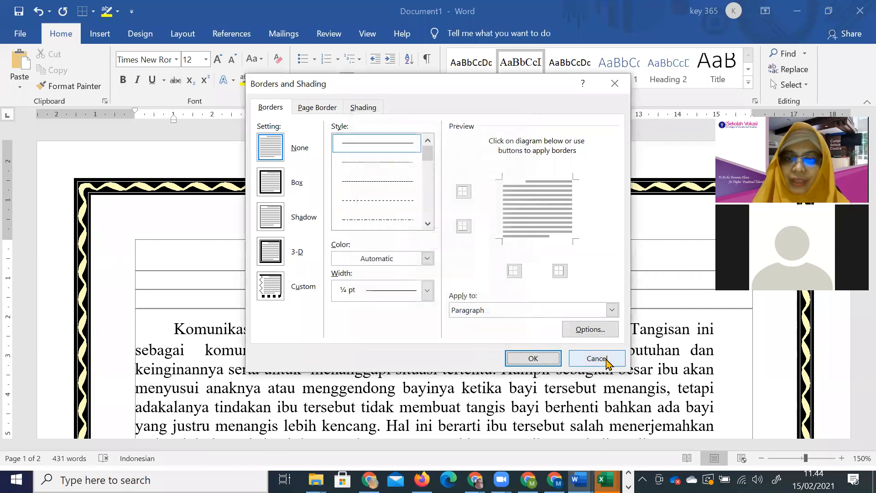
{"action": "left_click", "coordinate": [597, 358]}
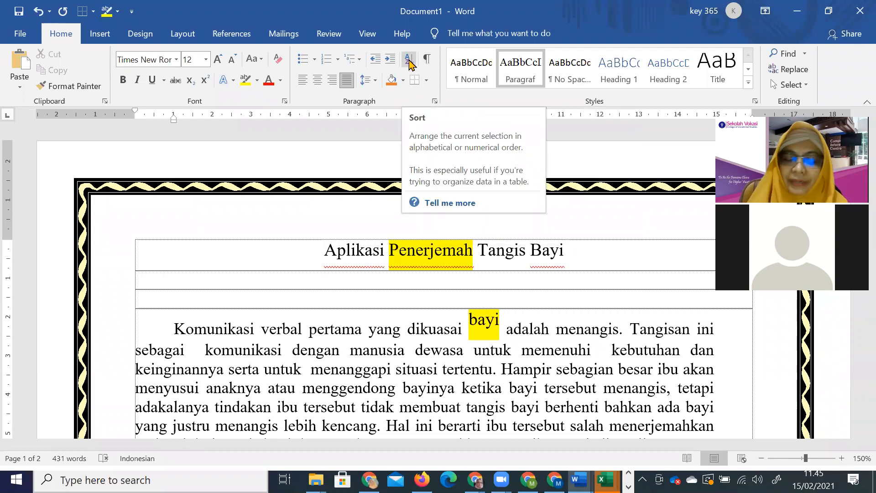
{"action": "left_click", "coordinate": [434, 368]}
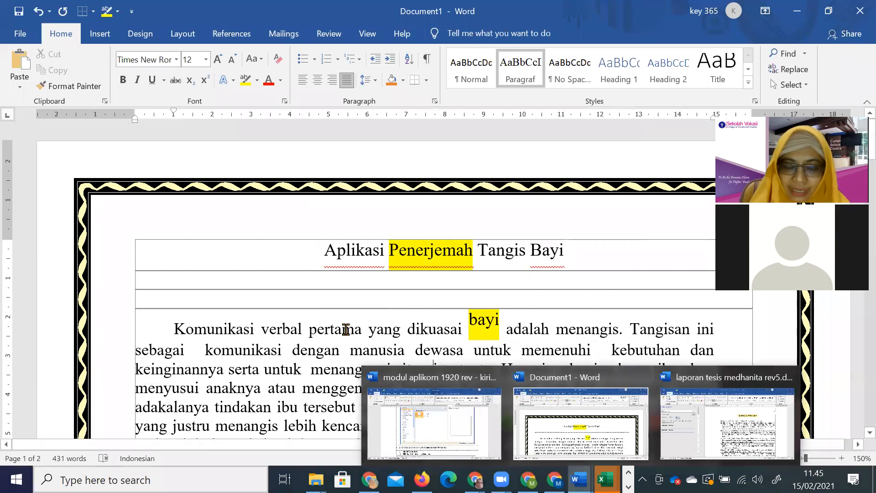
{"action": "scroll", "coordinate": [345, 328], "scroll_direction": "down", "scroll_amount": 3}
{"action": "scroll", "coordinate": [345, 328], "scroll_direction": "down", "scroll_amount": 4}
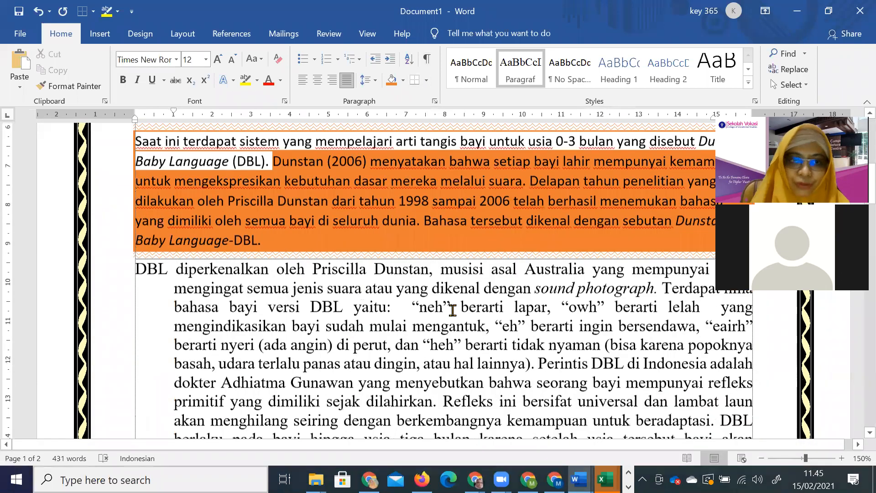
{"action": "scroll", "coordinate": [452, 310], "scroll_direction": "up", "scroll_amount": 2}
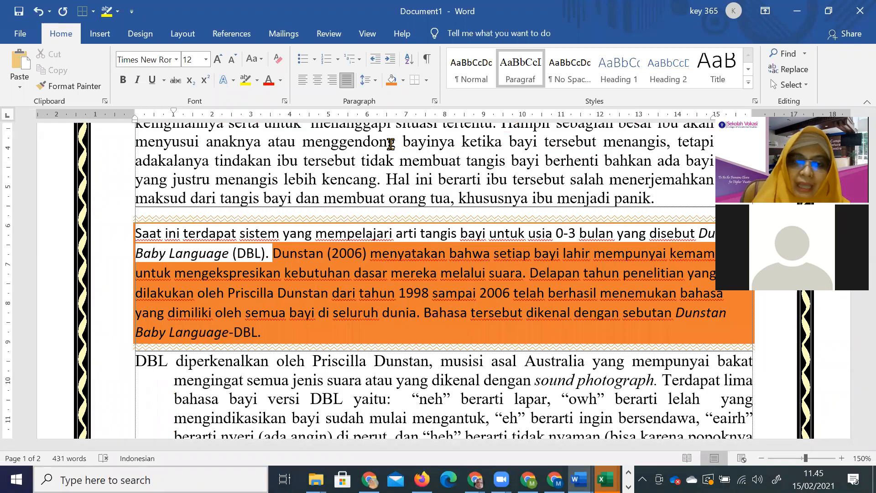
{"action": "scroll", "coordinate": [452, 310], "scroll_direction": "up", "scroll_amount": 4}
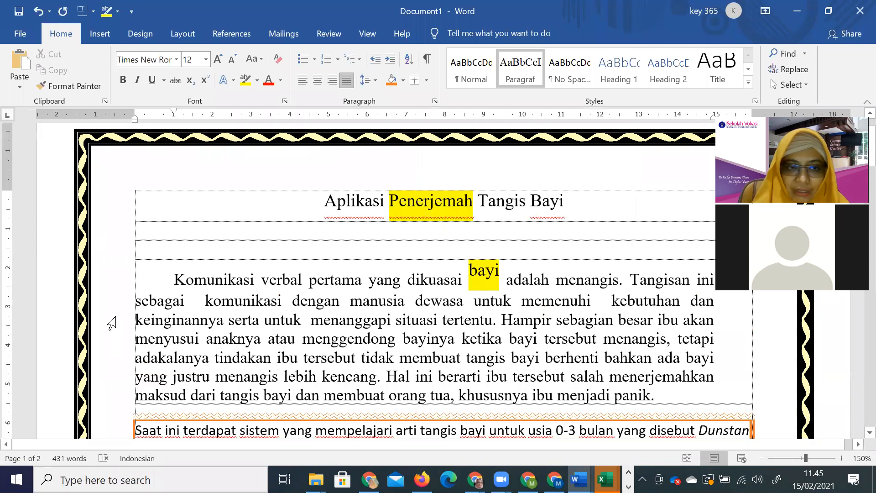
- Select the first line of the "Komunikasi verbal" paragraph and expand the selection to the full paragraph and the entire document
{"action": "left_click", "coordinate": [107, 294]}
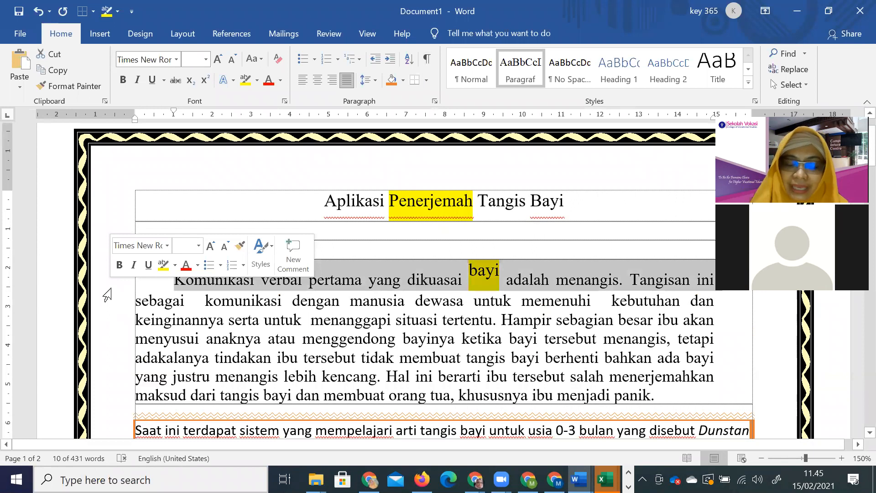
{"action": "double_click", "coordinate": [107, 294]}
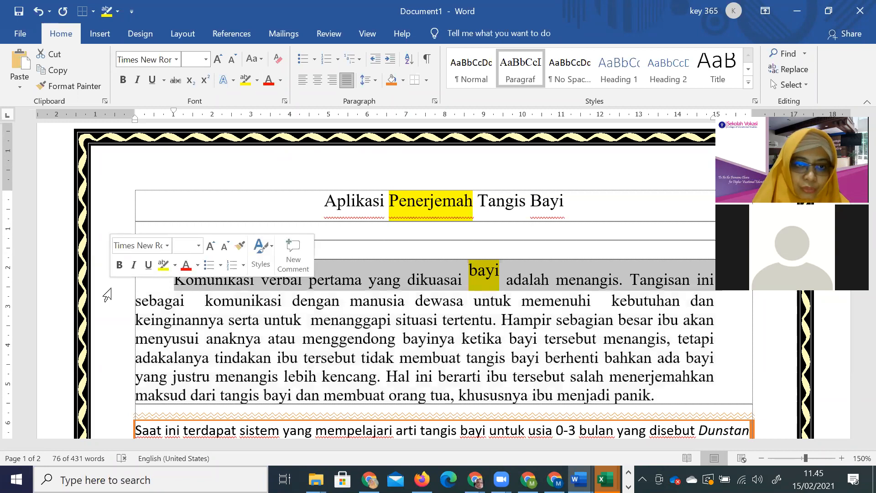
{"action": "triple_click", "coordinate": [107, 294]}
{"action": "scroll", "coordinate": [115, 294], "scroll_direction": "down", "scroll_amount": 4}
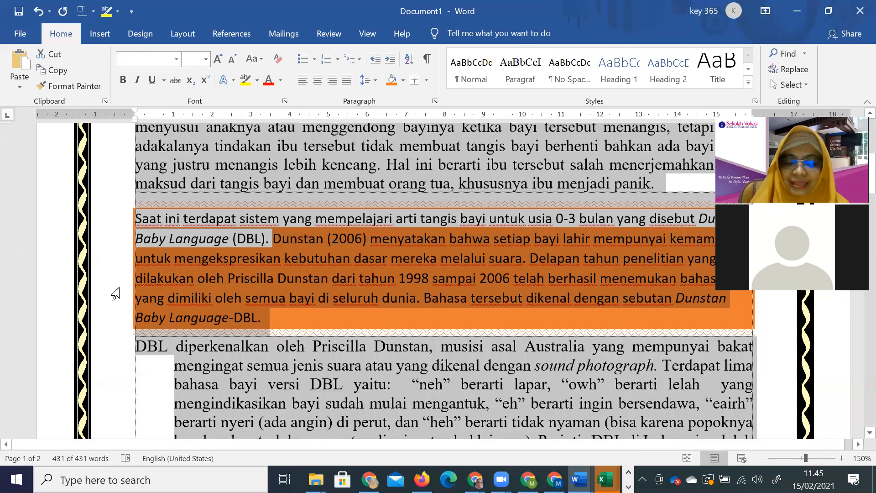
{"action": "scroll", "coordinate": [115, 294], "scroll_direction": "down", "scroll_amount": 12}
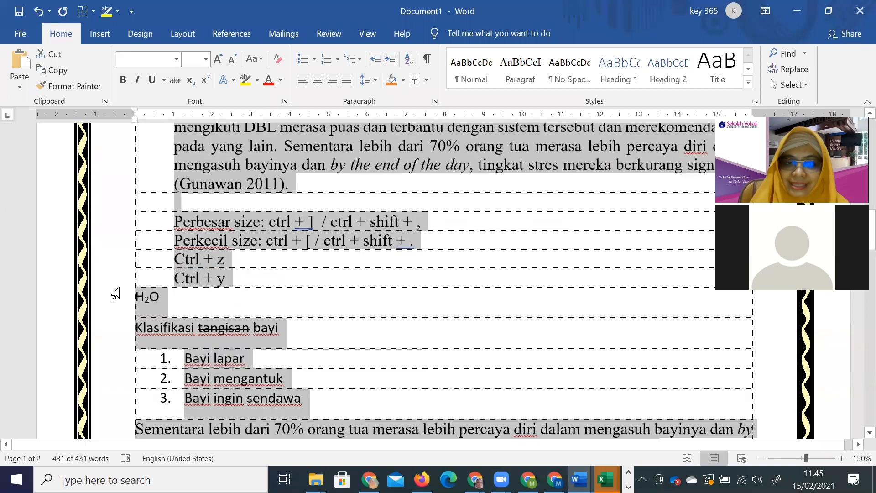
{"action": "scroll", "coordinate": [115, 294], "scroll_direction": "down", "scroll_amount": 2}
{"action": "scroll", "coordinate": [115, 295], "scroll_direction": "up", "scroll_amount": 12}
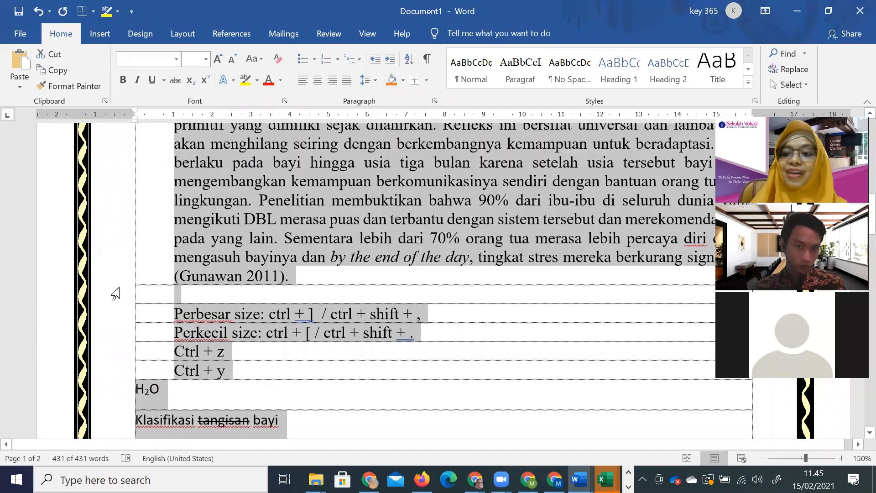
- Set the font of the entire document to Calibri (Body)
{"action": "scroll", "coordinate": [116, 294], "scroll_direction": "up", "scroll_amount": 10}
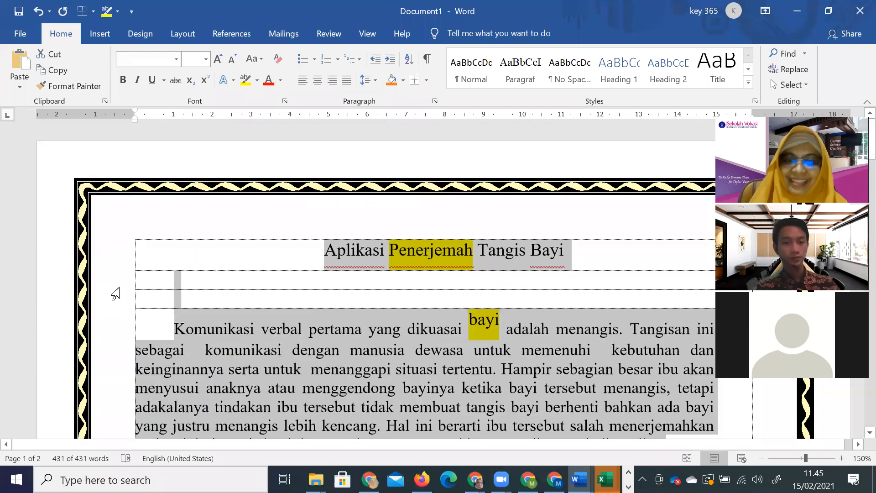
{"action": "left_click", "coordinate": [178, 60]}
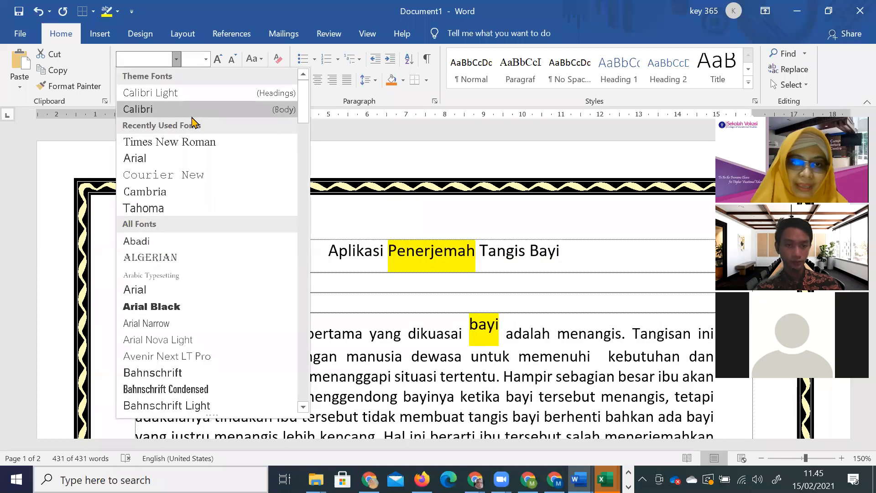
{"action": "left_click", "coordinate": [192, 116]}
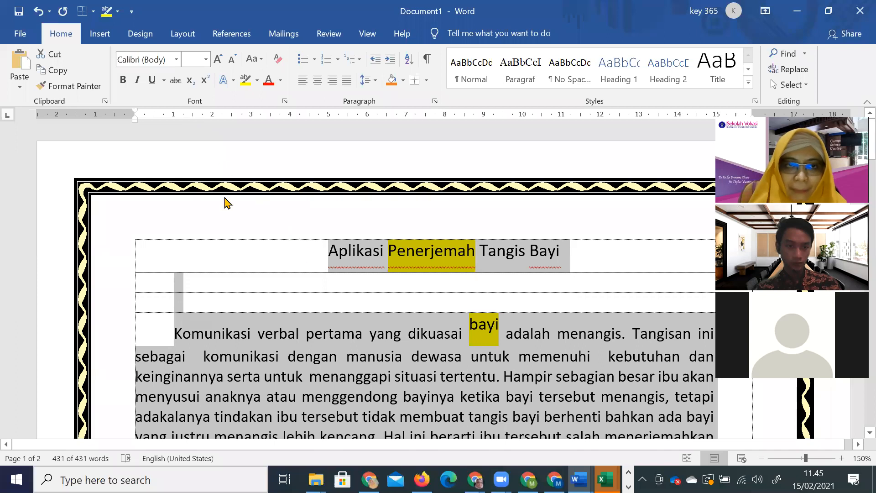
- Duplicate the title "Aplikasi Penerjemah Tangis Bayi" on a new line directly below the original
{"action": "left_click_drag", "start_coordinate": [322, 252], "coordinate": [558, 241]}
{"action": "key", "text": "ctrl+c"}
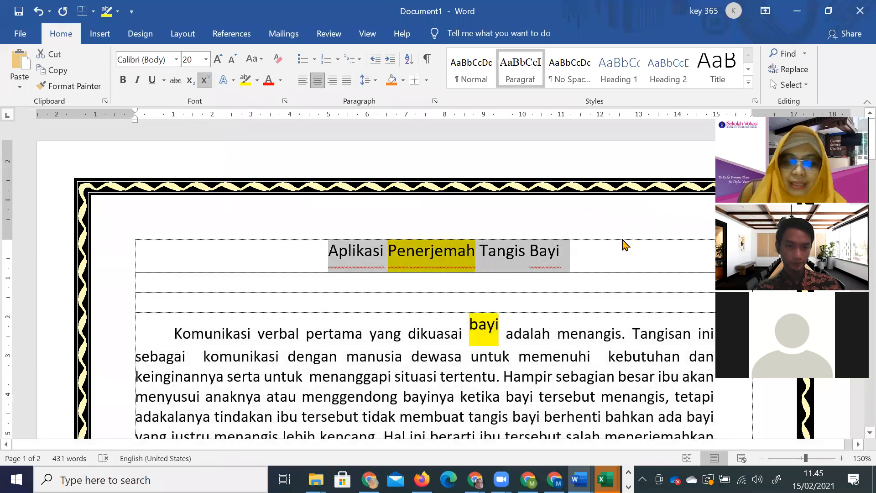
{"action": "left_click", "coordinate": [595, 257]}
{"action": "key", "text": "Return"}
{"action": "key", "text": "ctrl+v"}
- Set the font of the duplicated title line to Times New Roman
{"action": "left_click_drag", "start_coordinate": [569, 287], "coordinate": [320, 296]}
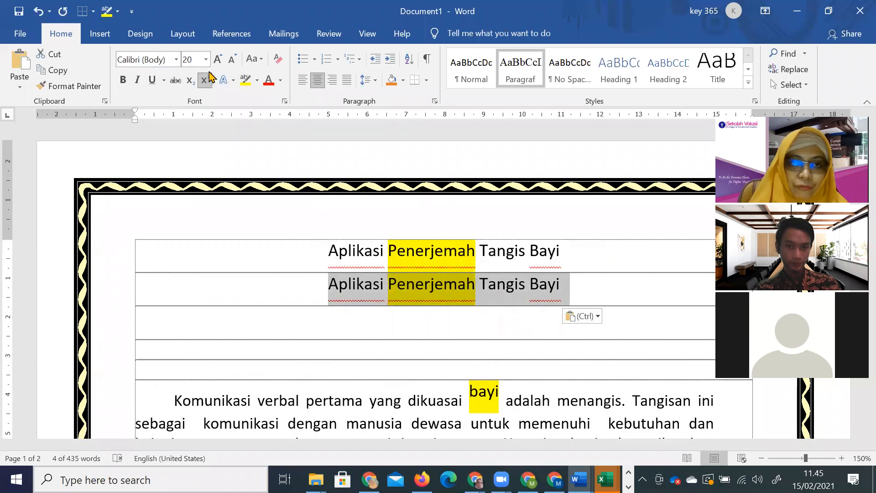
{"action": "left_click", "coordinate": [177, 59]}
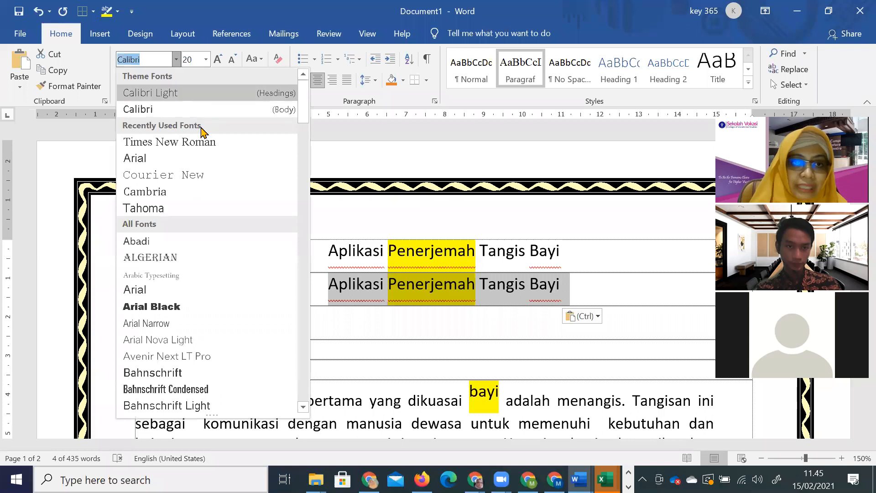
{"action": "left_click", "coordinate": [233, 144]}
- Add the text "Serif vs sans serif" on the indented blank line between the titles and the "Komunikasi verbal" paragraph
{"action": "left_click", "coordinate": [265, 355]}
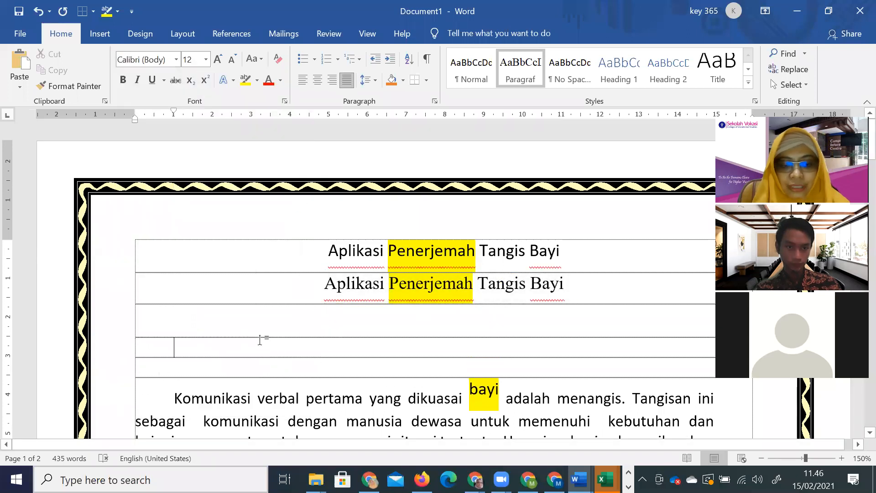
{"action": "type", "text": "serif s"}
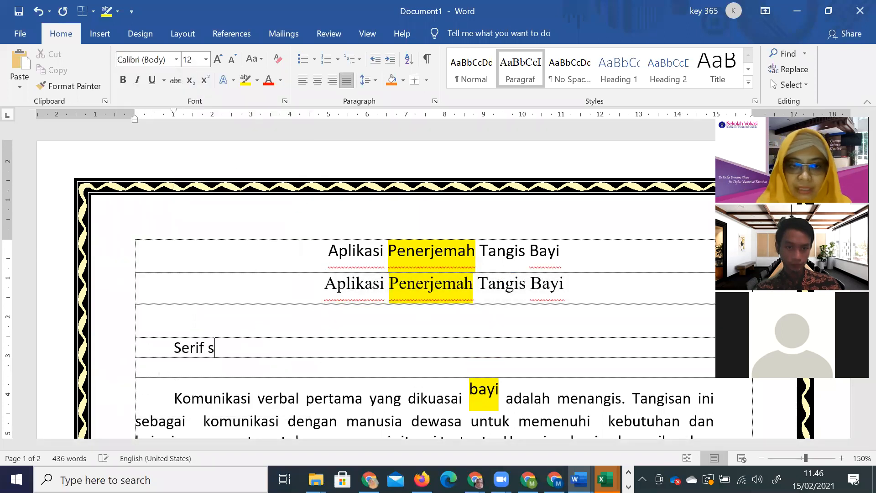
{"action": "key", "text": "BackSpace"}
{"action": "type", "text": "vs sans serif"}
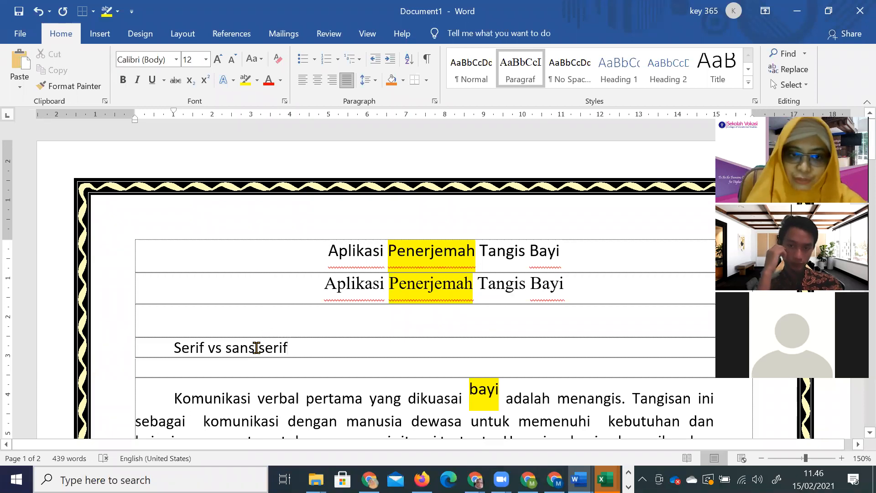
{"action": "double_click", "coordinate": [232, 348]}
{"action": "left_click", "coordinate": [495, 361]}
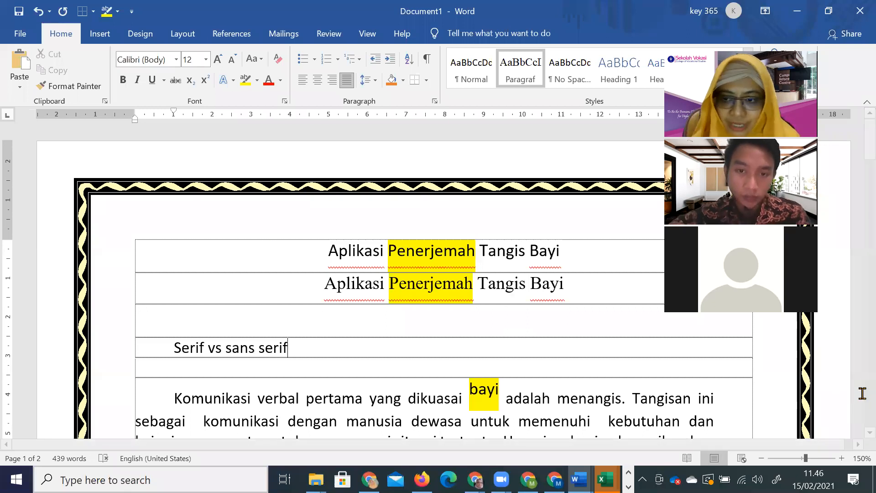
- Set the font of the first title line to Arial and deselect it
{"action": "left_click", "coordinate": [842, 458]}
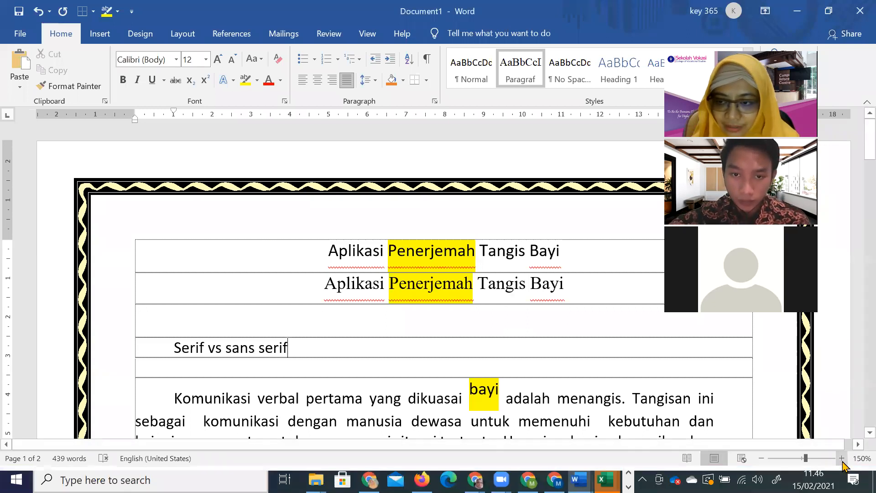
{"action": "left_click", "coordinate": [842, 458]}
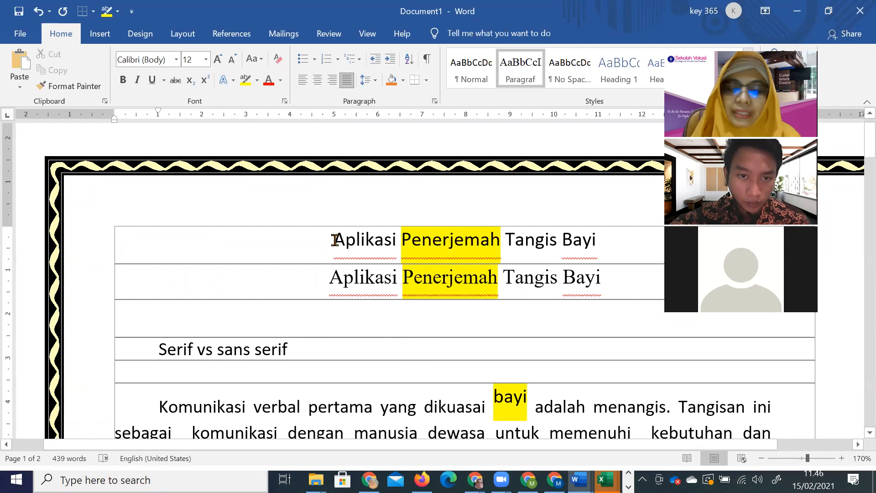
{"action": "left_click_drag", "start_coordinate": [339, 241], "coordinate": [609, 235]}
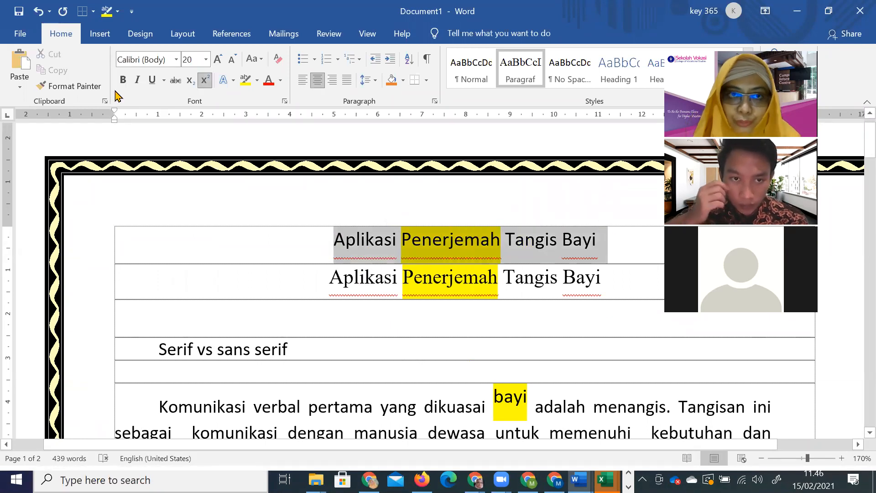
{"action": "left_click", "coordinate": [176, 59]}
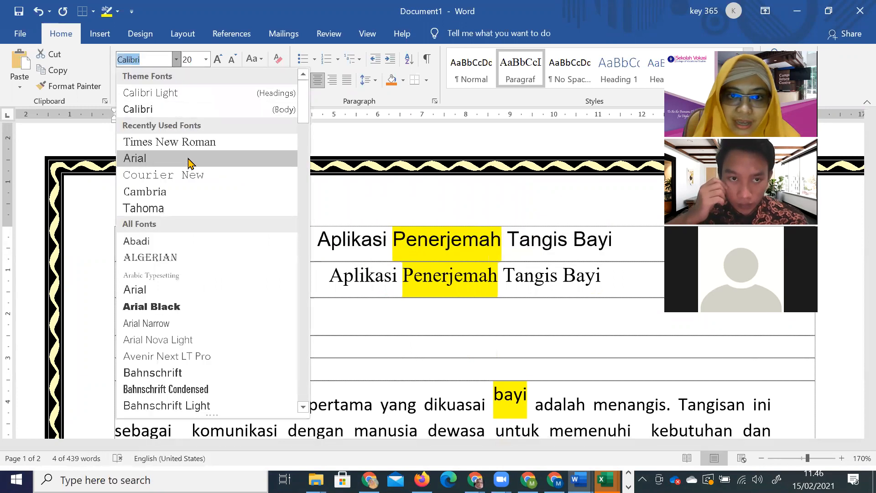
{"action": "left_click", "coordinate": [350, 247]}
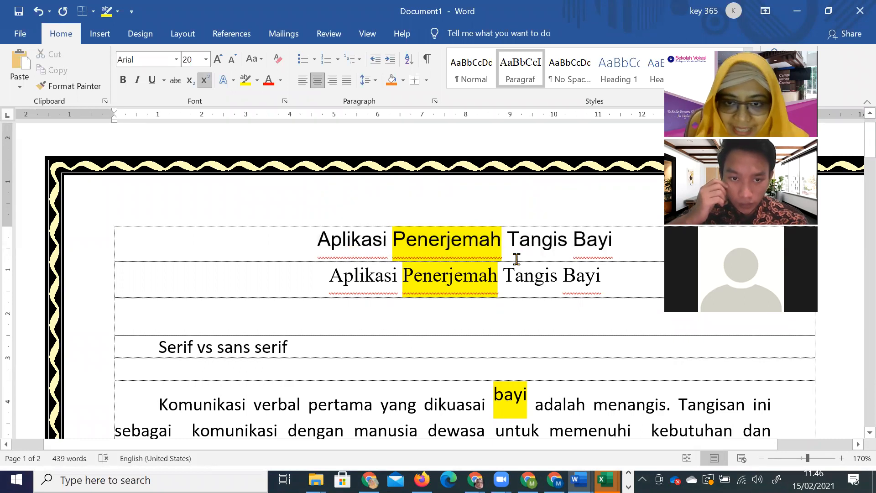
- Compare the letter T in both title lines and point out the words "Serif" and "sans serif" in the note
{"action": "left_click_drag", "start_coordinate": [510, 276], "coordinate": [505, 277]}
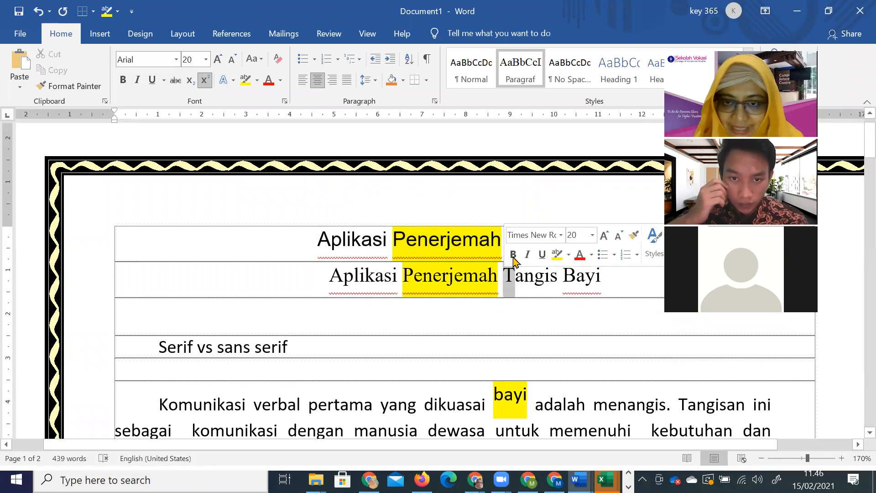
{"action": "left_click", "coordinate": [514, 249]}
{"action": "left_click_drag", "start_coordinate": [516, 239], "coordinate": [506, 241]}
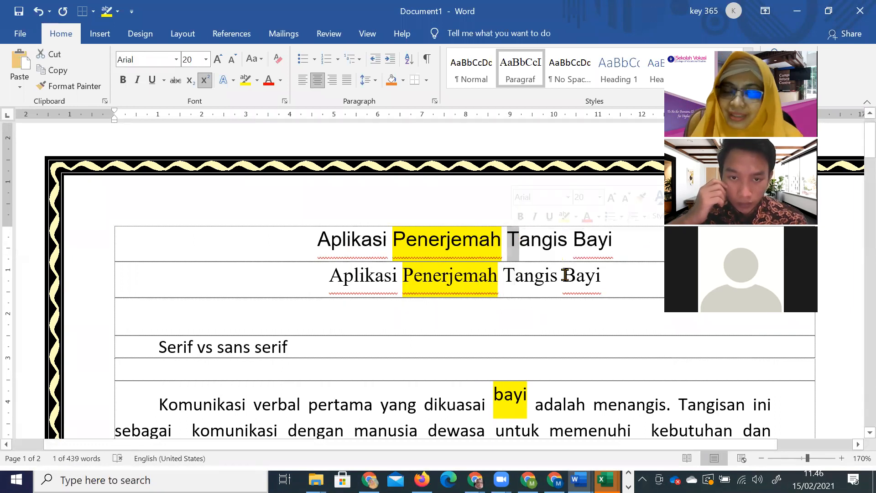
{"action": "left_click_drag", "start_coordinate": [629, 277], "coordinate": [339, 272]}
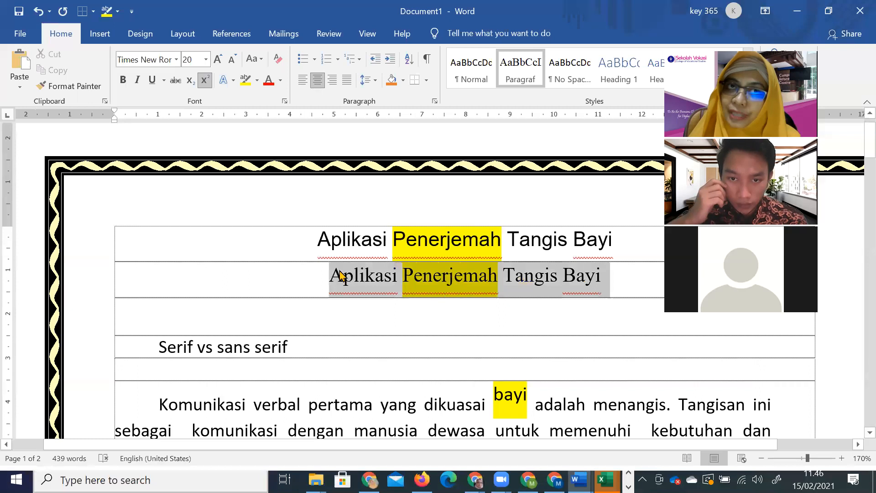
{"action": "double_click", "coordinate": [170, 345]}
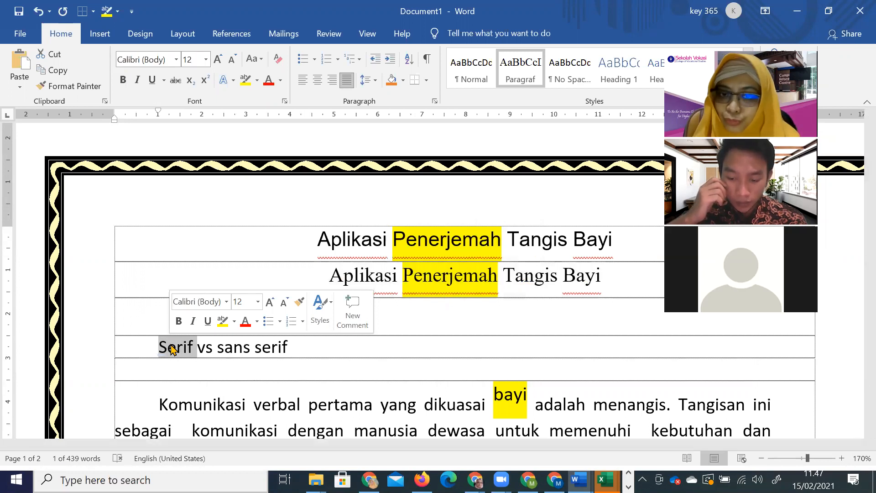
{"action": "left_click_drag", "start_coordinate": [218, 352], "coordinate": [301, 345]}
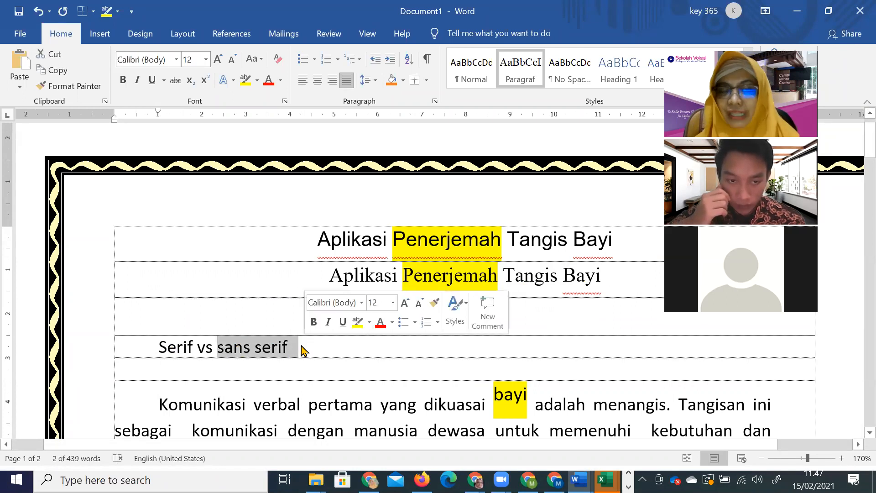
{"action": "left_click", "coordinate": [514, 363]}
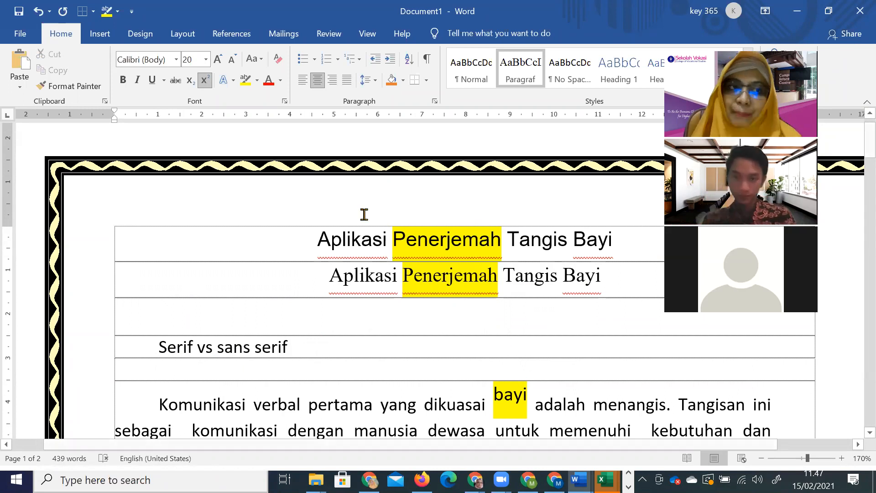
- Review the document's export and sharing options, and return to the document without exporting or sharing
{"action": "left_click", "coordinate": [20, 34]}
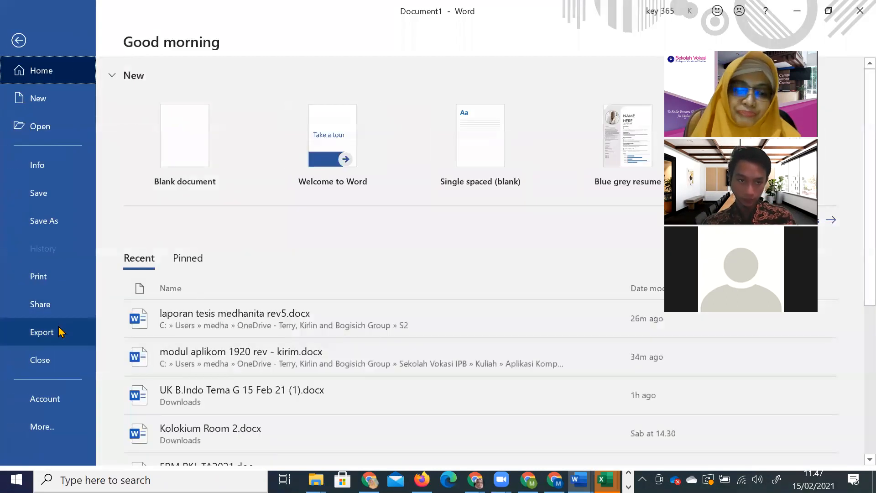
{"action": "left_click", "coordinate": [61, 332]}
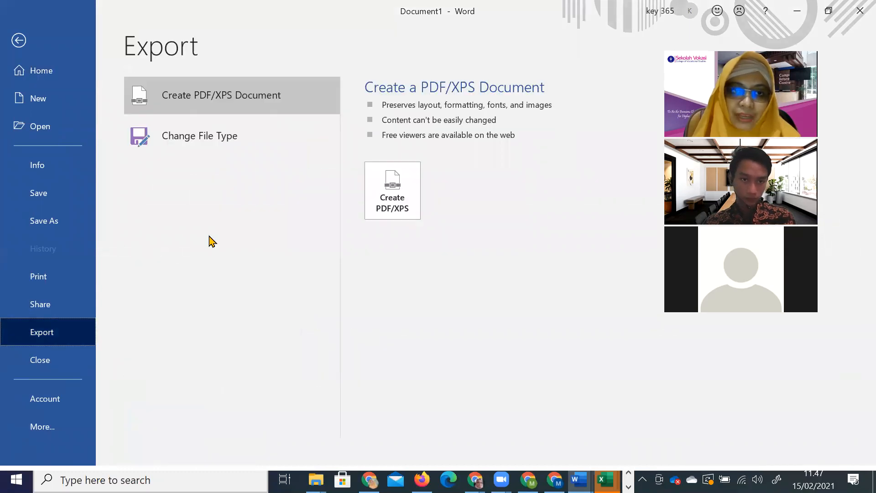
{"action": "left_click", "coordinate": [58, 306]}
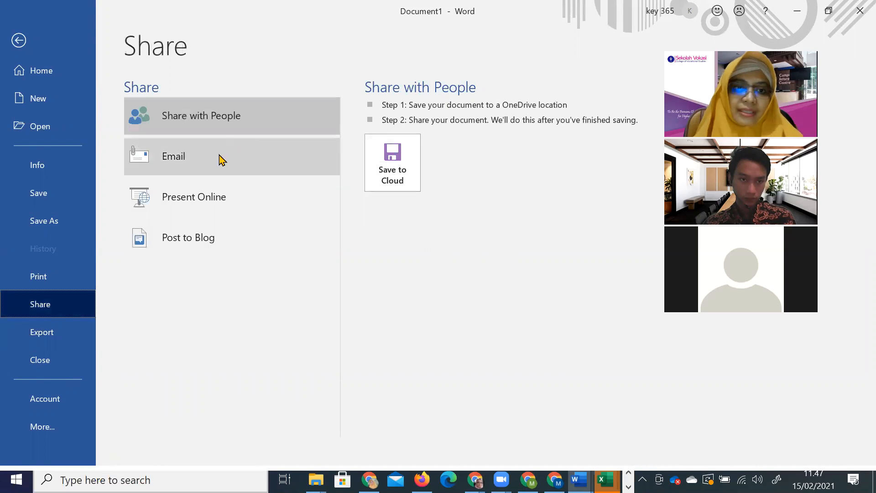
{"action": "left_click", "coordinate": [20, 41]}
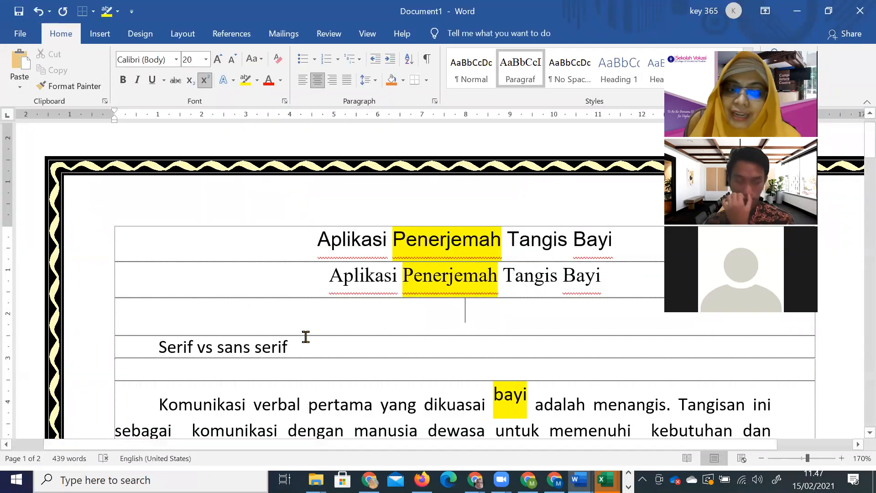
- Examine the formatted titles and paragraphs of the document at 110% zoom
{"action": "left_click", "coordinate": [297, 349]}
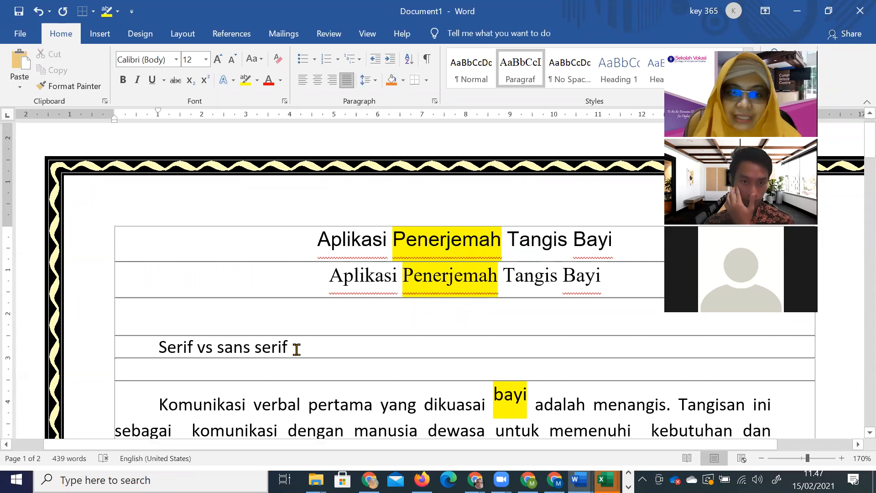
{"action": "left_click", "coordinate": [761, 457]}
{"action": "left_click", "coordinate": [761, 458]}
{"action": "left_click", "coordinate": [761, 458]}
{"action": "left_click", "coordinate": [761, 458]}
{"action": "left_click", "coordinate": [761, 458]}
{"action": "left_click", "coordinate": [761, 458]}
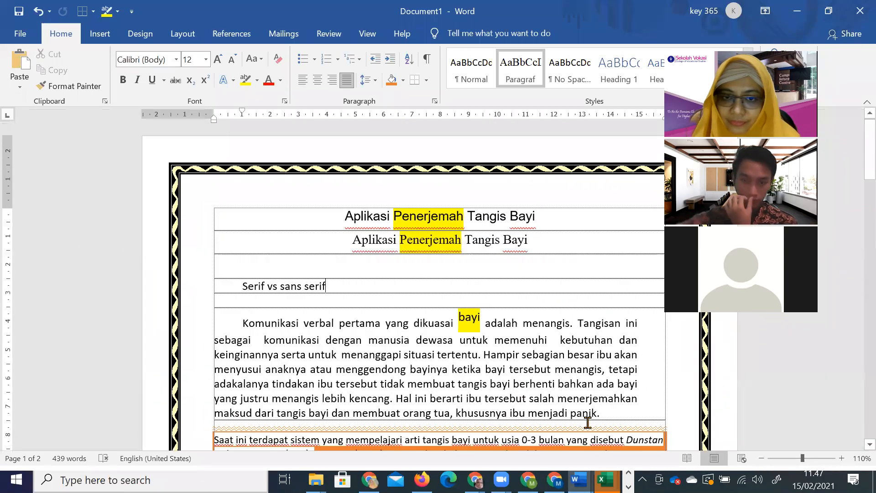
{"action": "scroll", "coordinate": [586, 421], "scroll_direction": "down", "scroll_amount": 3}
{"action": "scroll", "coordinate": [585, 420], "scroll_direction": "down", "scroll_amount": 3}
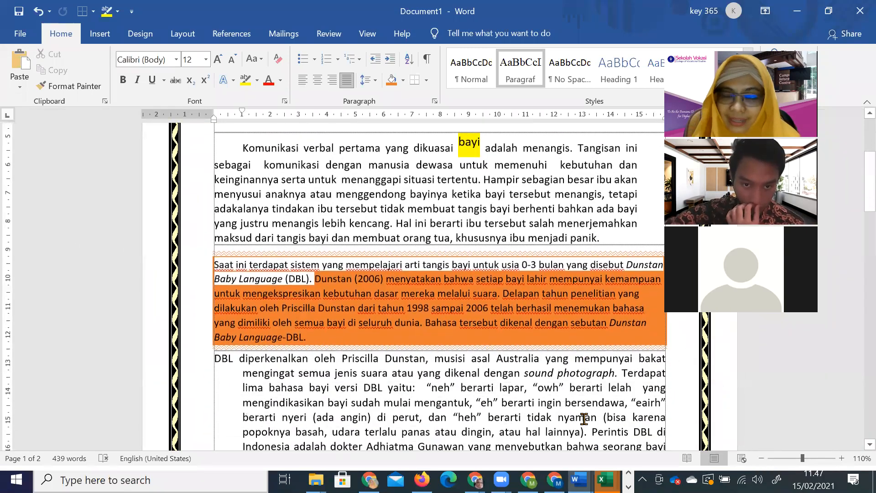
{"action": "scroll", "coordinate": [584, 419], "scroll_direction": "up", "scroll_amount": 3}
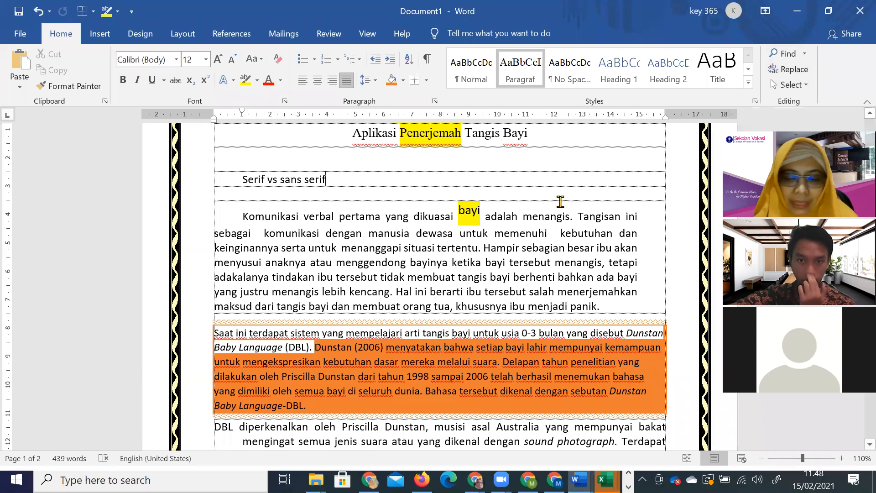
- Start saving the new document and choose the Downloads folder as its location
{"action": "mouse_move", "coordinate": [578, 479]}
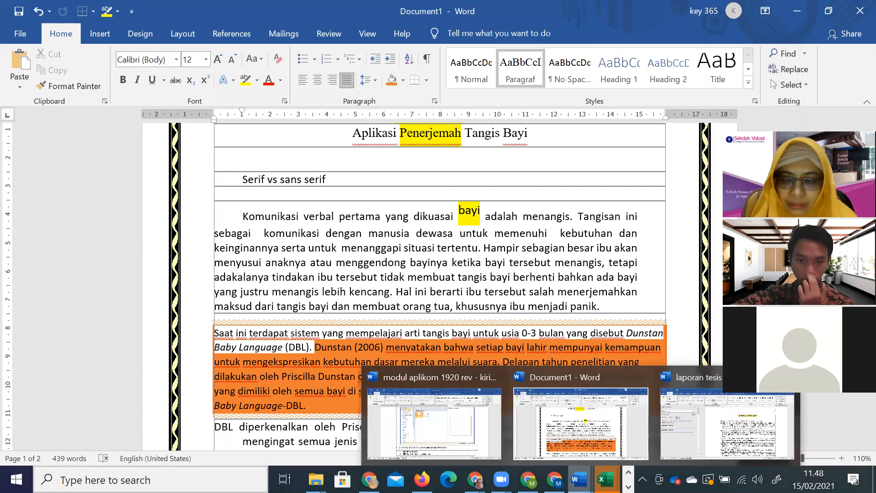
{"action": "left_click", "coordinate": [575, 410]}
{"action": "left_click", "coordinate": [18, 34]}
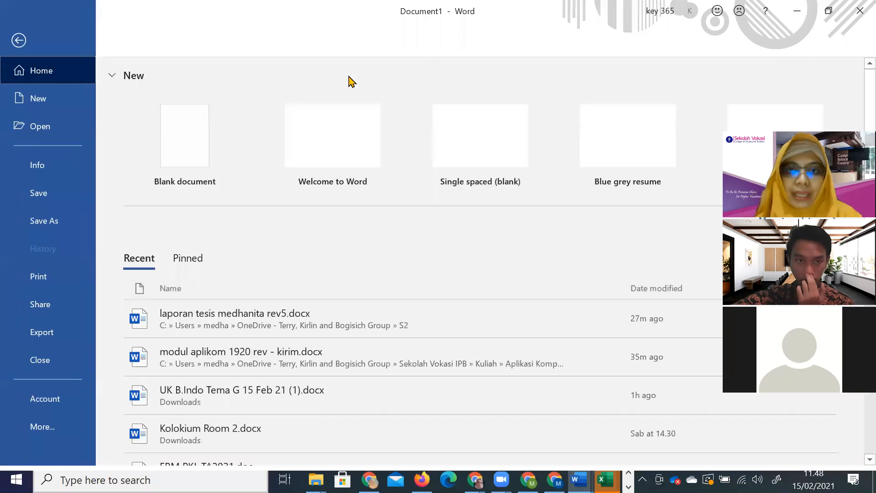
{"action": "left_click", "coordinate": [21, 44]}
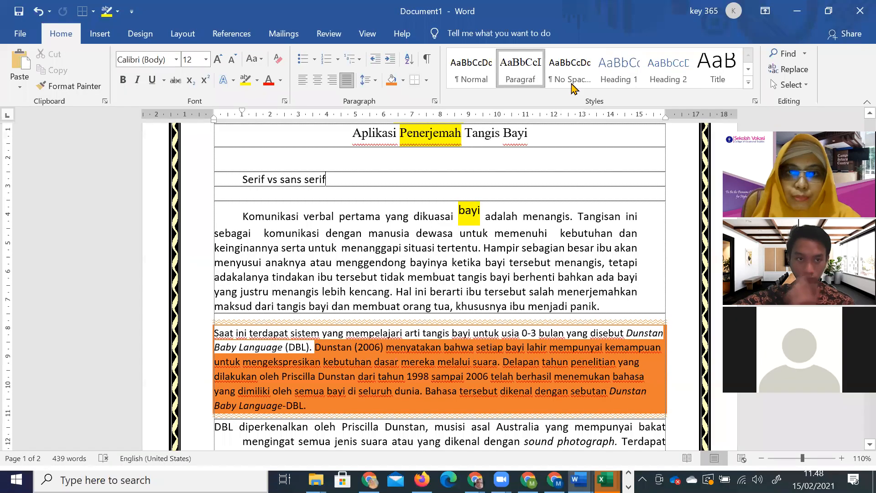
{"action": "left_click", "coordinate": [19, 35]}
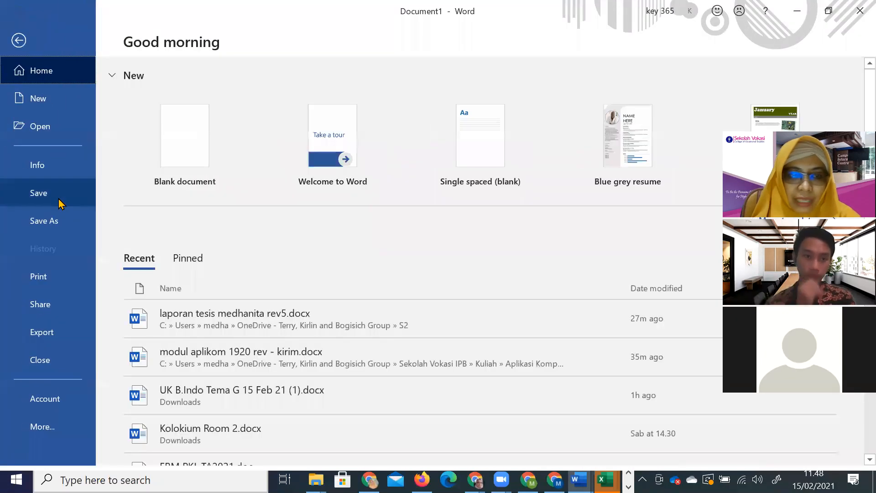
{"action": "left_click", "coordinate": [59, 198]}
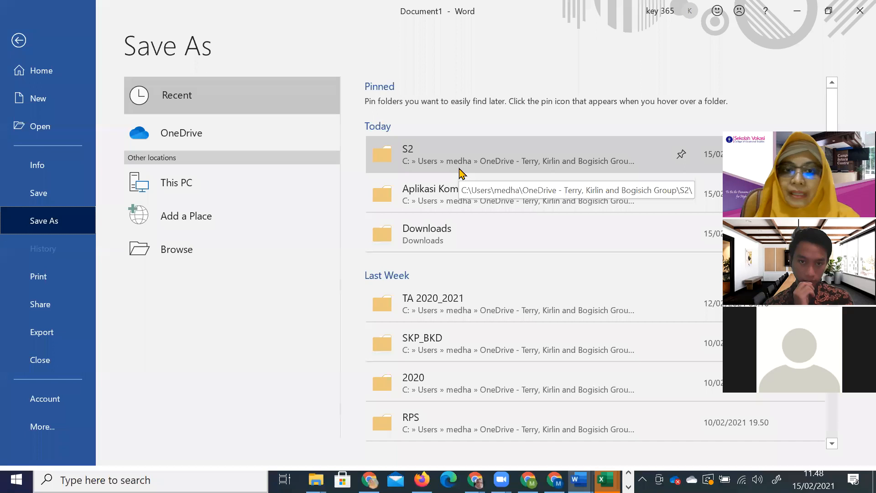
{"action": "left_click", "coordinate": [529, 228]}
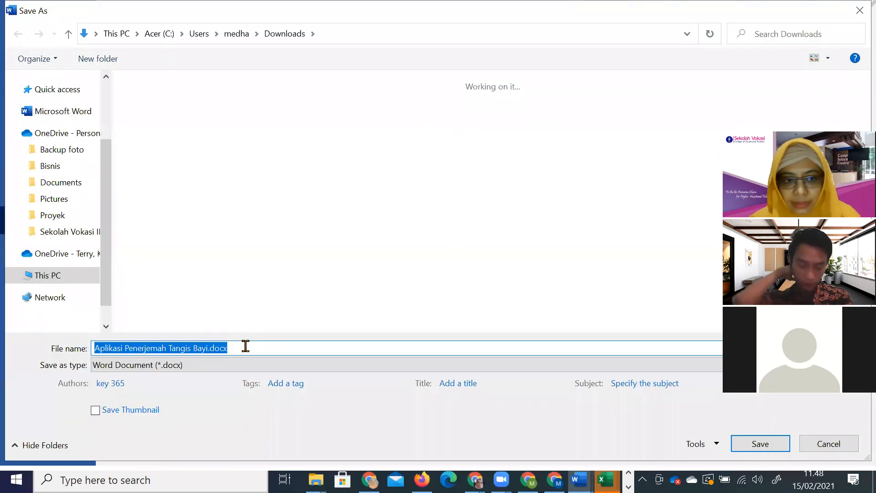
- Name the file "Lat word1 NIM Nama" and save it as a Word document
{"action": "type", "text": "Lat"}
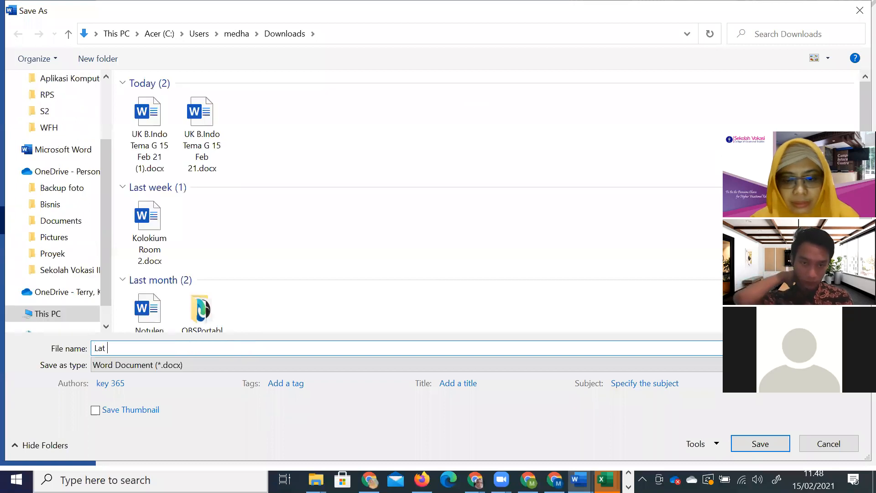
{"action": "type", "text": " word"}
{"action": "key", "text": "BackSpace"}
{"action": "type", "text": "1 NIM Nama"}
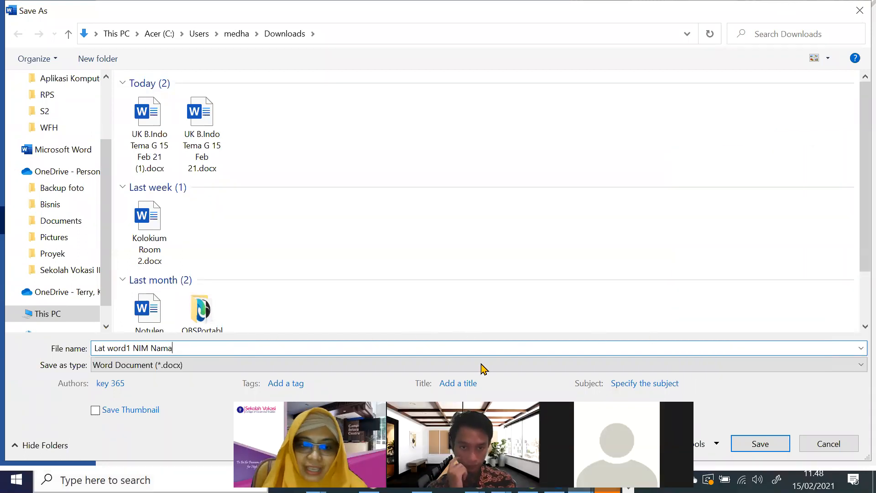
{"action": "left_click", "coordinate": [755, 445]}
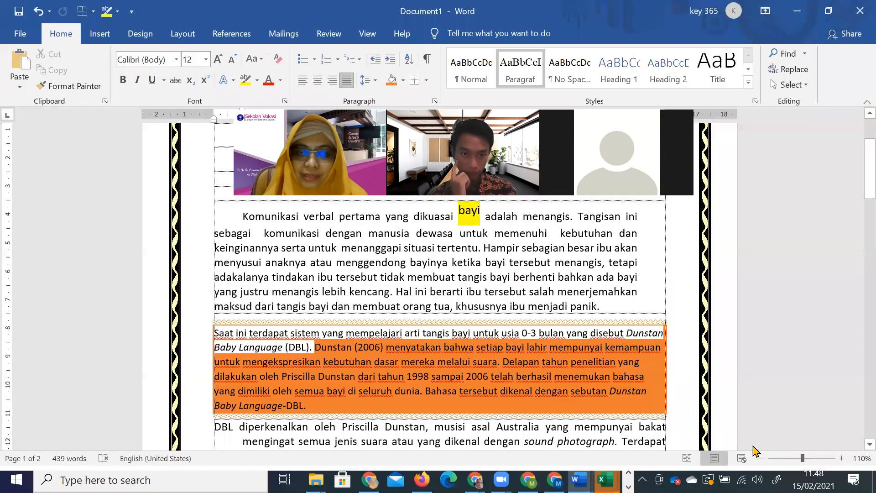
- Add the lines "Ok" and "X2+y2=0" below the H₂O line
{"action": "left_click", "coordinate": [19, 36]}
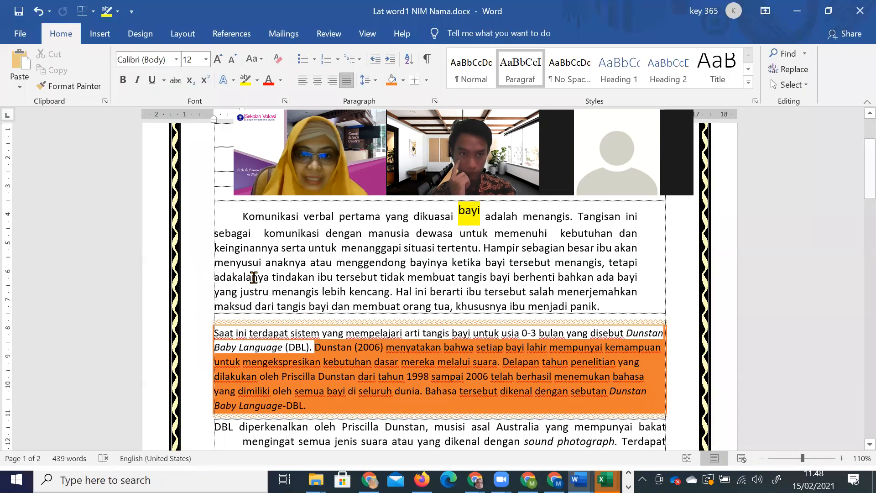
{"action": "left_click", "coordinate": [401, 344]}
{"action": "scroll", "coordinate": [396, 356], "scroll_direction": "down", "scroll_amount": 8}
{"action": "scroll", "coordinate": [383, 367], "scroll_direction": "down", "scroll_amount": 3}
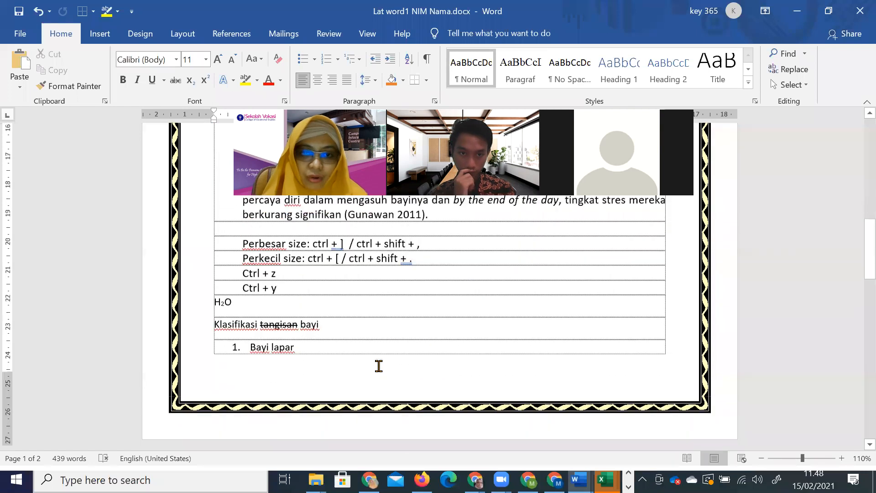
{"action": "key", "text": "Return"}
{"action": "type", "text": "ok"}
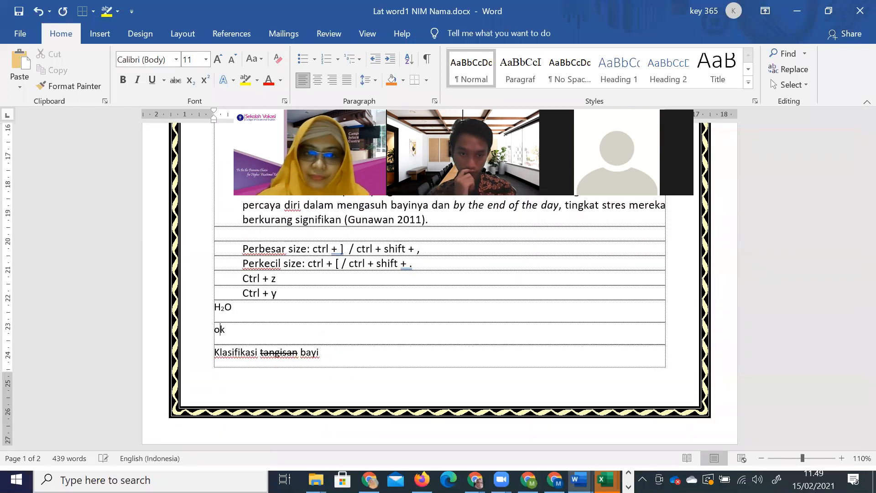
{"action": "scroll", "coordinate": [230, 316], "scroll_direction": "up", "scroll_amount": 1}
{"action": "key", "text": "Return"}
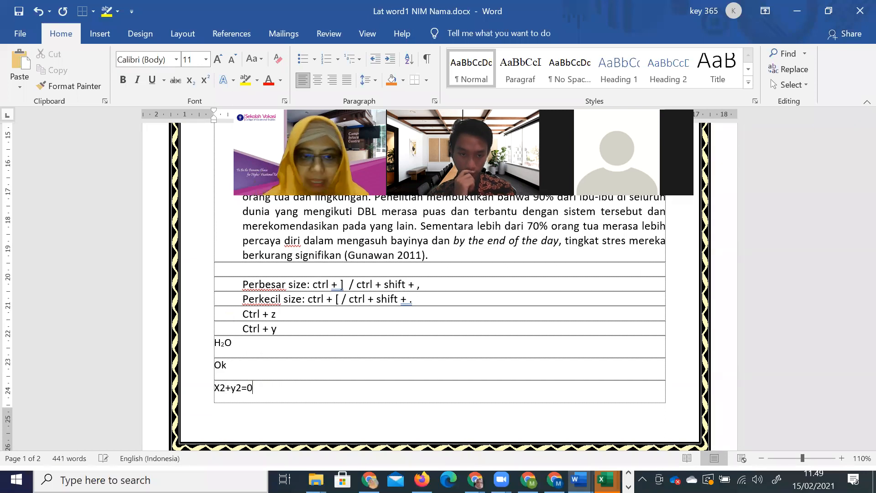
- Format both exponents 2 in the equation "X2+y2=0" as superscript
{"action": "left_click_drag", "start_coordinate": [222, 385], "coordinate": [219, 385]}
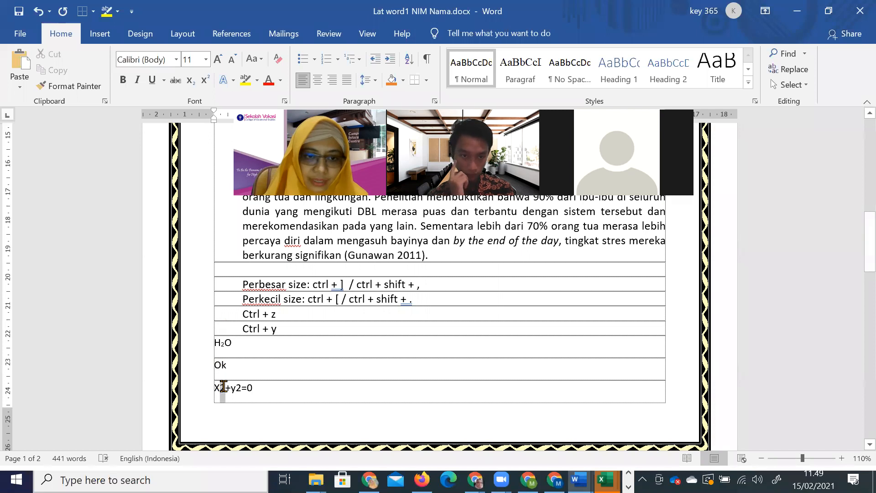
{"action": "left_click", "coordinate": [205, 80]}
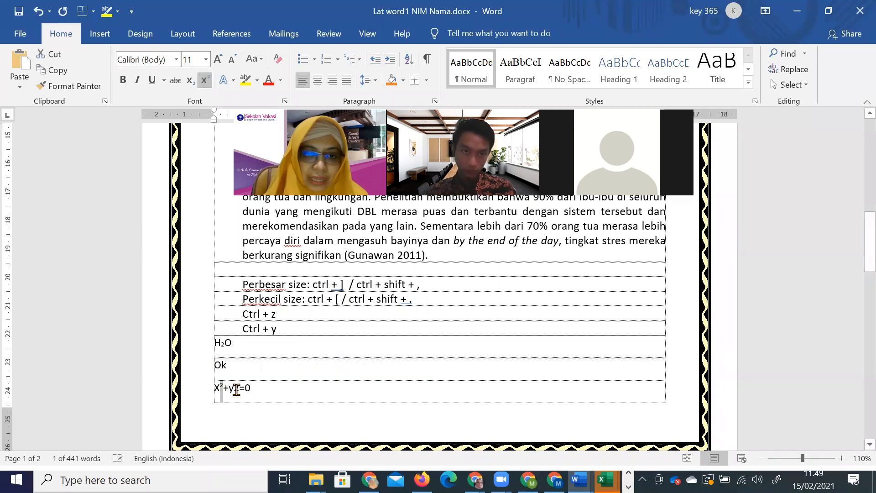
{"action": "left_click_drag", "start_coordinate": [239, 387], "coordinate": [234, 388]}
{"action": "left_click", "coordinate": [205, 80]}
{"action": "left_click", "coordinate": [298, 392]}
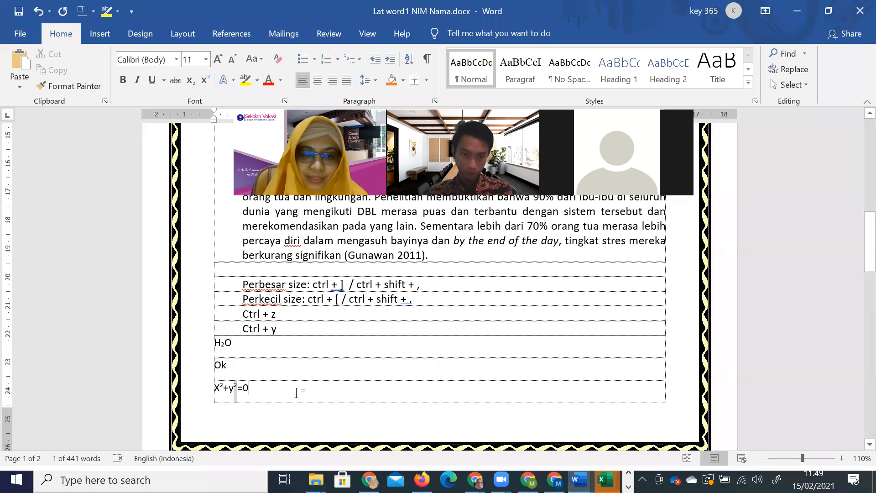
- Strike through the word "tangis" in the last line of the first body paragraph and save the document
{"action": "scroll", "coordinate": [296, 393], "scroll_direction": "up", "scroll_amount": 8}
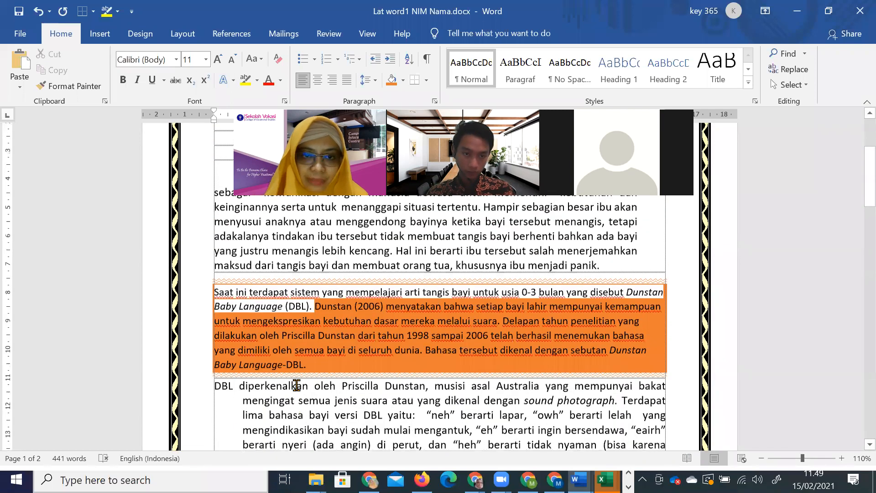
{"action": "scroll", "coordinate": [296, 385], "scroll_direction": "up", "scroll_amount": 3}
{"action": "double_click", "coordinate": [290, 341]}
{"action": "left_click", "coordinate": [175, 81]}
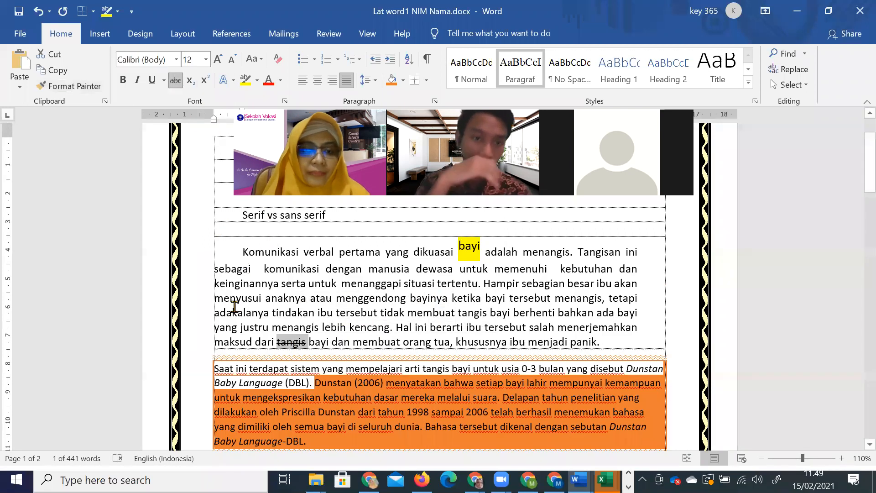
{"action": "left_click", "coordinate": [20, 34]}
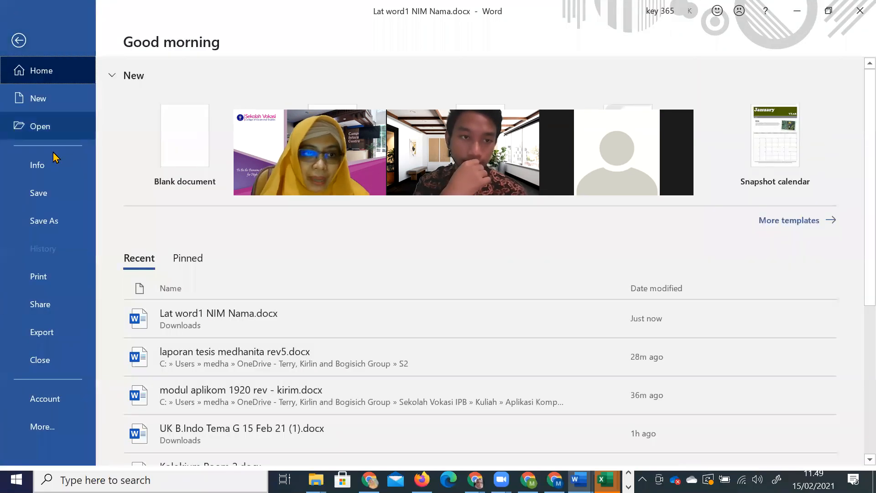
{"action": "left_click", "coordinate": [58, 200]}
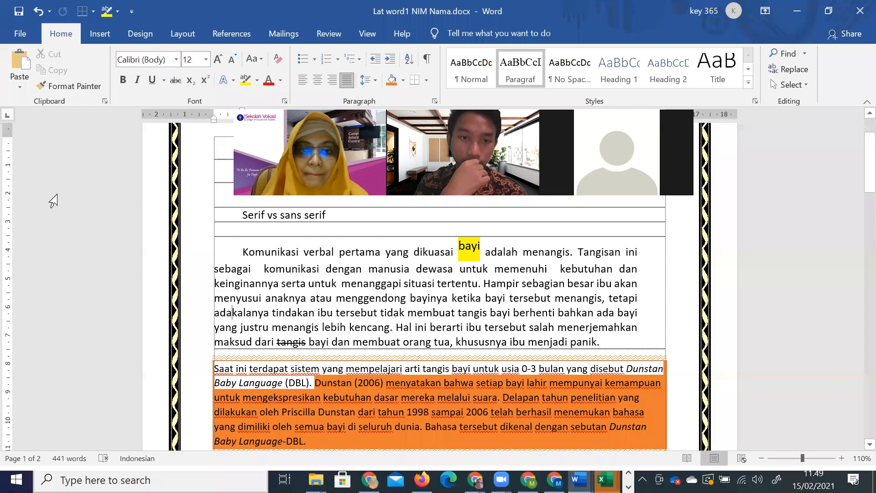
- Review the document's Save As locations and Share options, and return to the document
{"action": "left_click", "coordinate": [20, 33]}
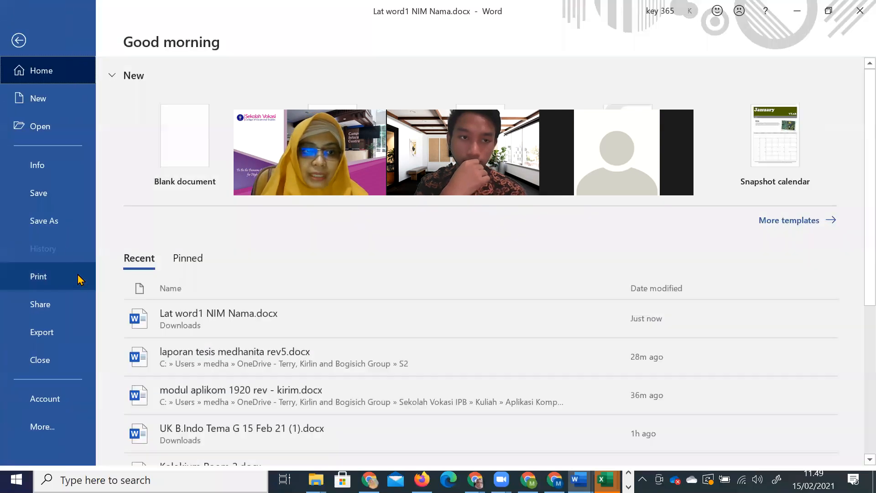
{"action": "left_click", "coordinate": [59, 224]}
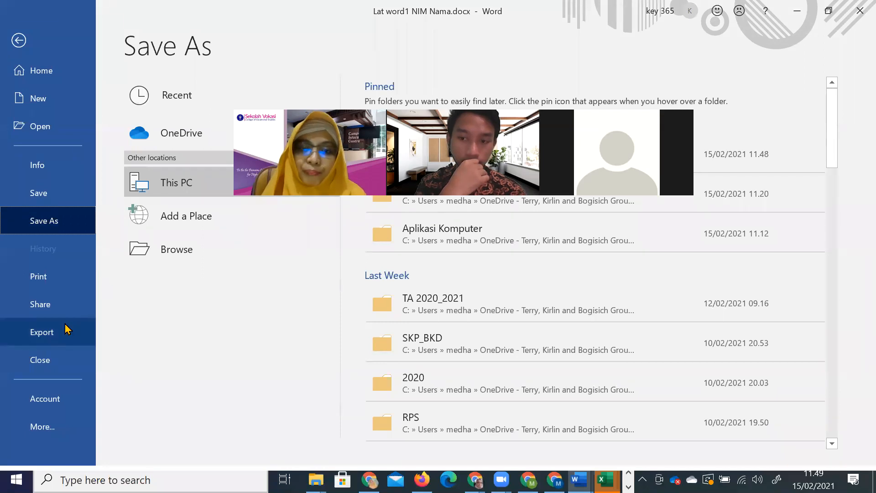
{"action": "left_click", "coordinate": [64, 305]}
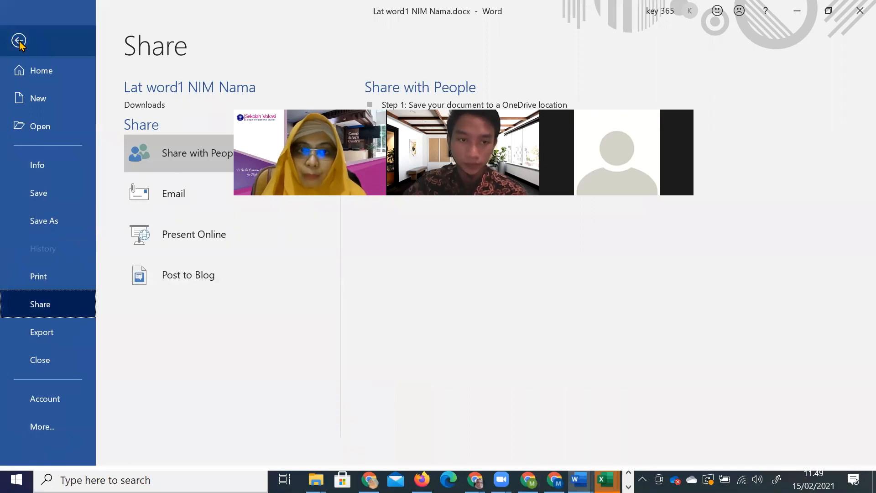
{"action": "left_click", "coordinate": [19, 41]}
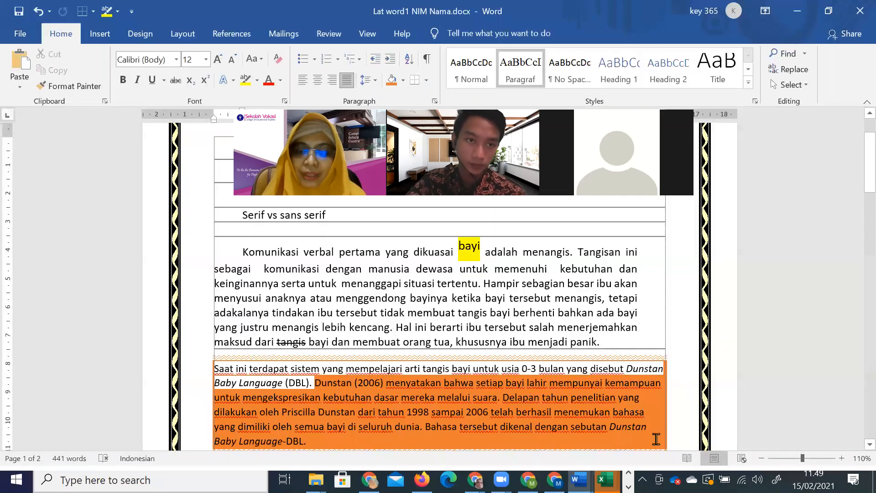
{"action": "mouse_move", "coordinate": [579, 480]}
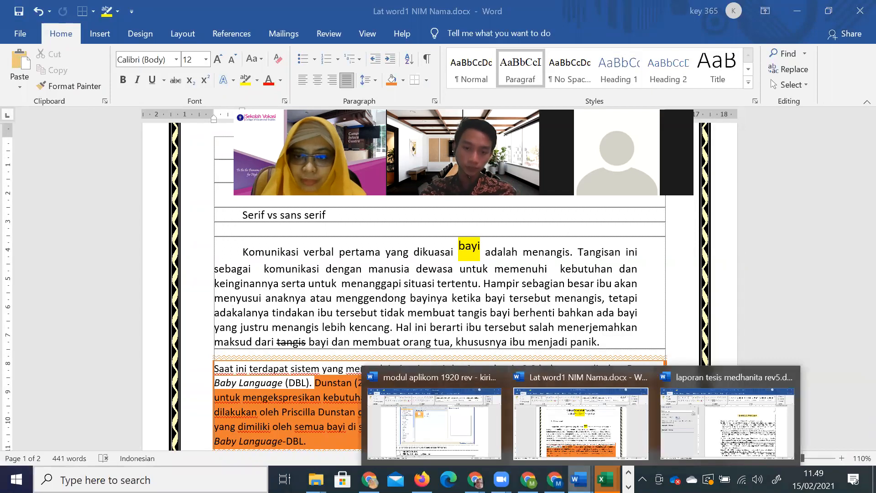
{"action": "left_click", "coordinate": [581, 433]}
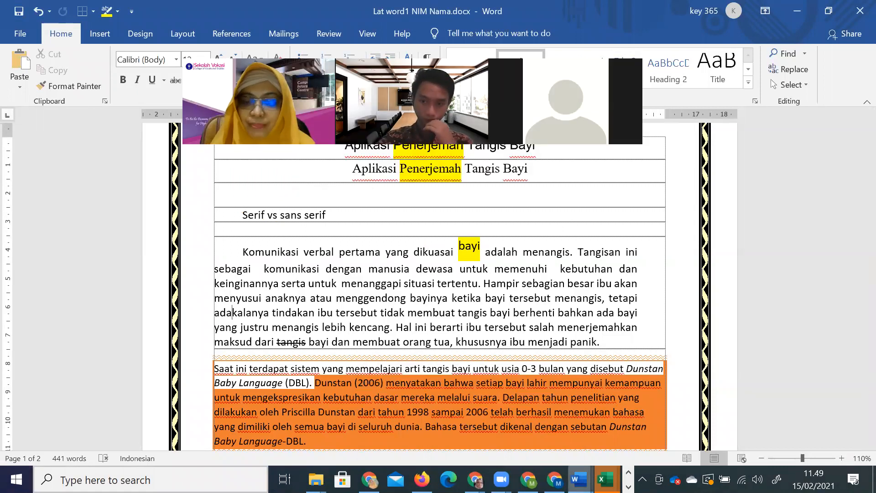
- Switch to the document "modul aplikom 1920 rev - kirim.docx" and search it for "pepaya"
{"action": "mouse_move", "coordinate": [579, 479]}
{"action": "left_click", "coordinate": [422, 433]}
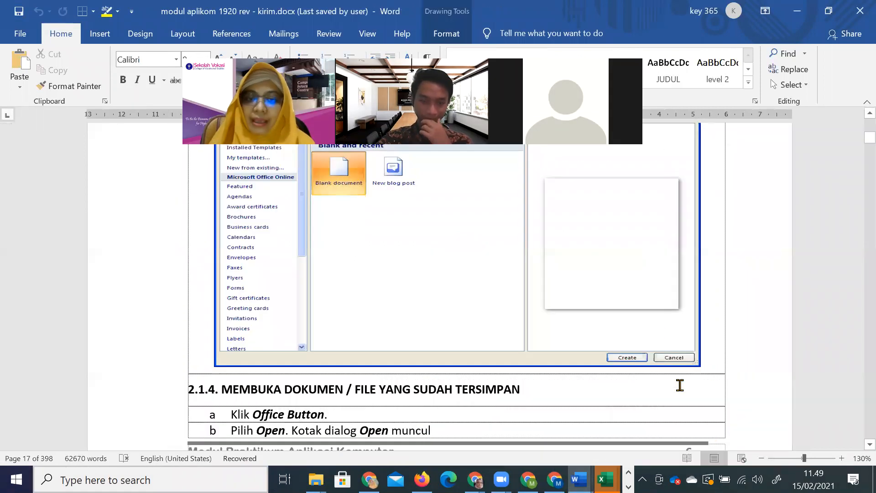
{"action": "scroll", "coordinate": [680, 385], "scroll_direction": "down", "scroll_amount": 10}
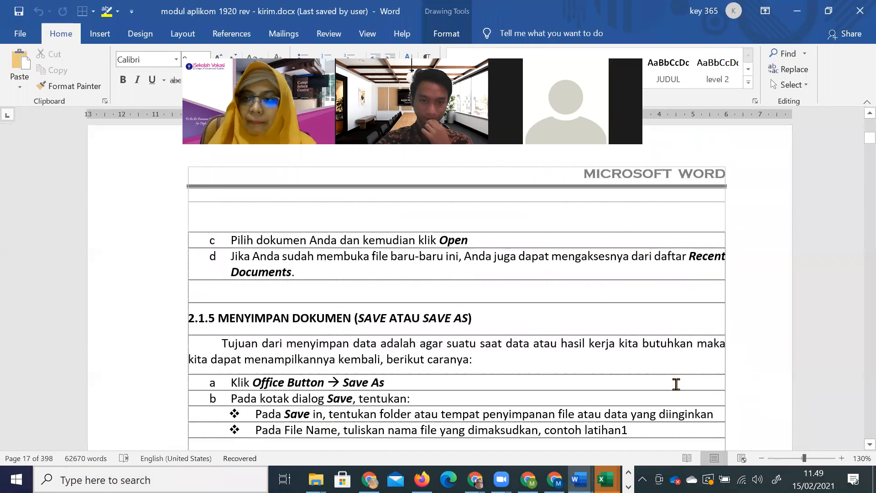
{"action": "left_click_drag", "start_coordinate": [867, 139], "coordinate": [859, 185]}
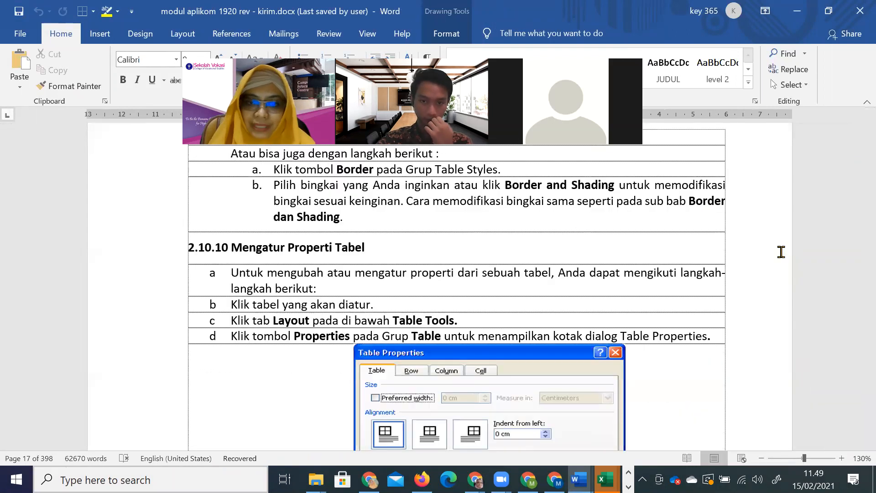
{"action": "scroll", "coordinate": [781, 251], "scroll_direction": "up", "scroll_amount": 15}
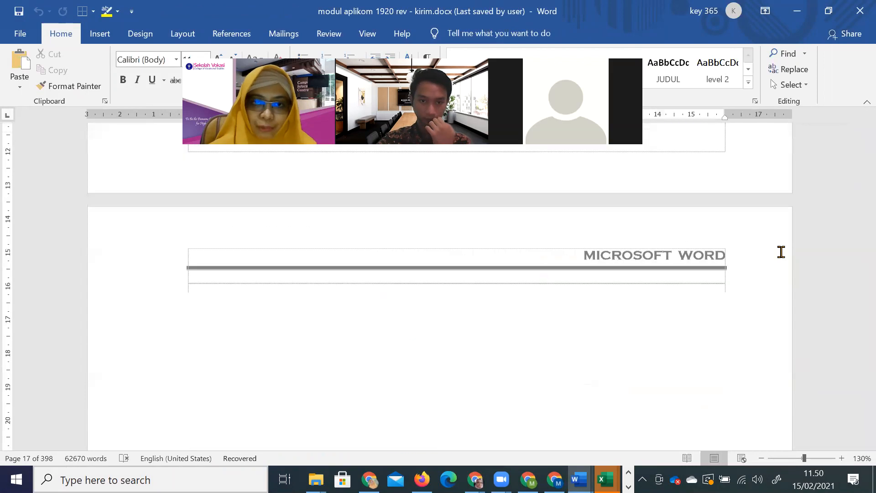
{"action": "scroll", "coordinate": [781, 252], "scroll_direction": "up", "scroll_amount": 15}
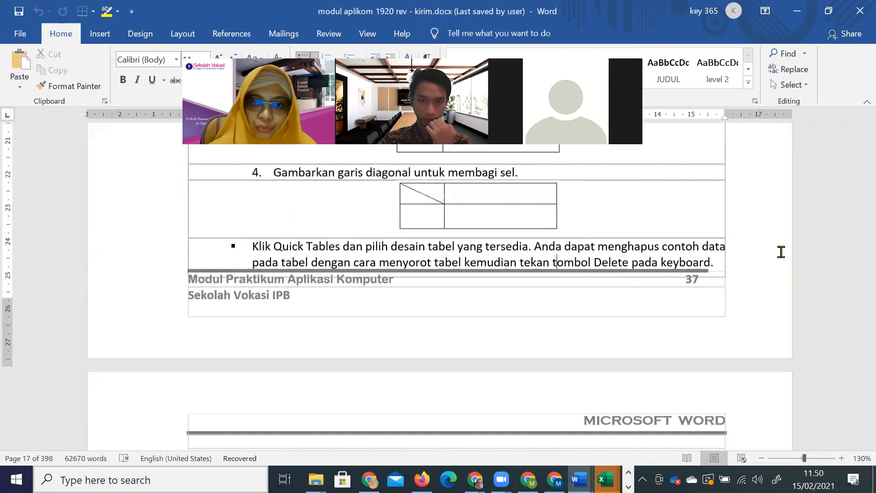
{"action": "scroll", "coordinate": [781, 252], "scroll_direction": "up", "scroll_amount": 15}
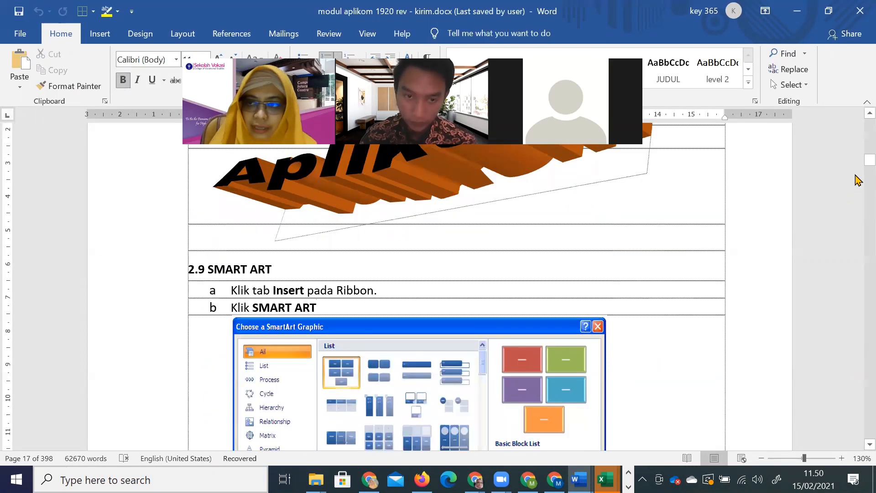
{"action": "left_click_drag", "start_coordinate": [869, 161], "coordinate": [858, 249]}
{"action": "scroll", "coordinate": [855, 134], "scroll_direction": "down", "scroll_amount": 5}
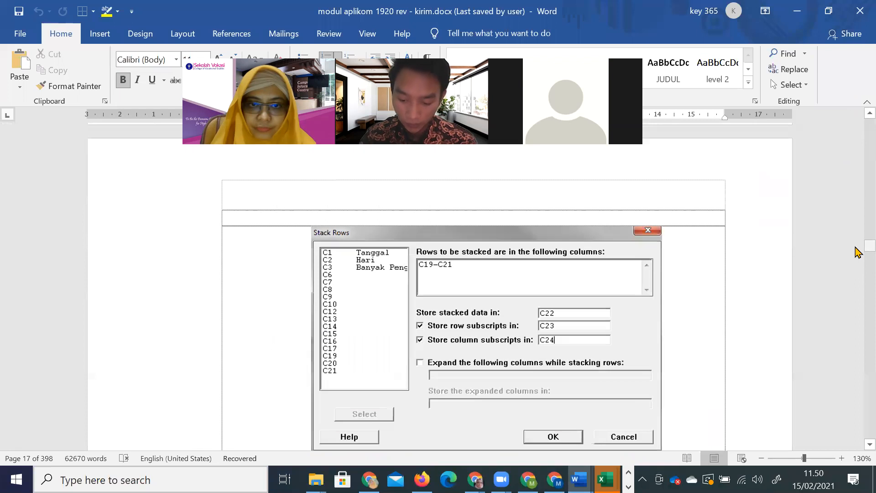
{"action": "left_click", "coordinate": [232, 355]}
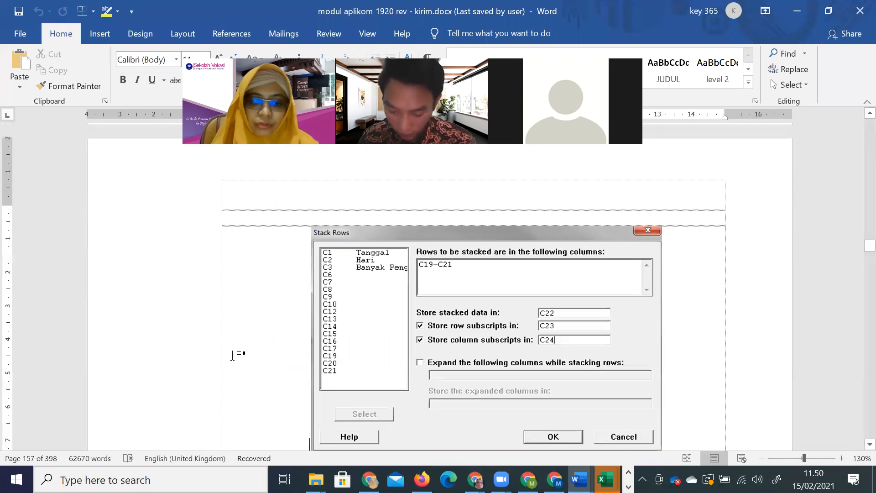
{"action": "key", "text": "ctrl+f"}
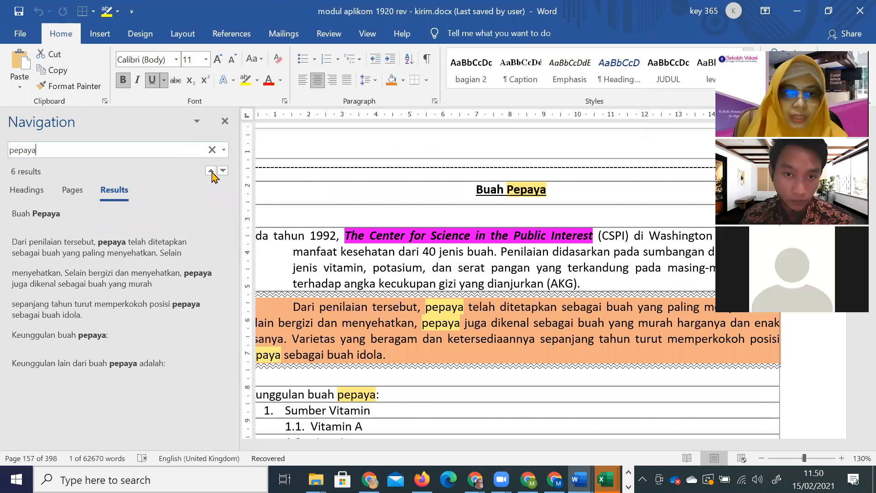
- Repeat the search for "pepaya" in the module and select the title "Buah Pepaya"
{"action": "left_click", "coordinate": [225, 121]}
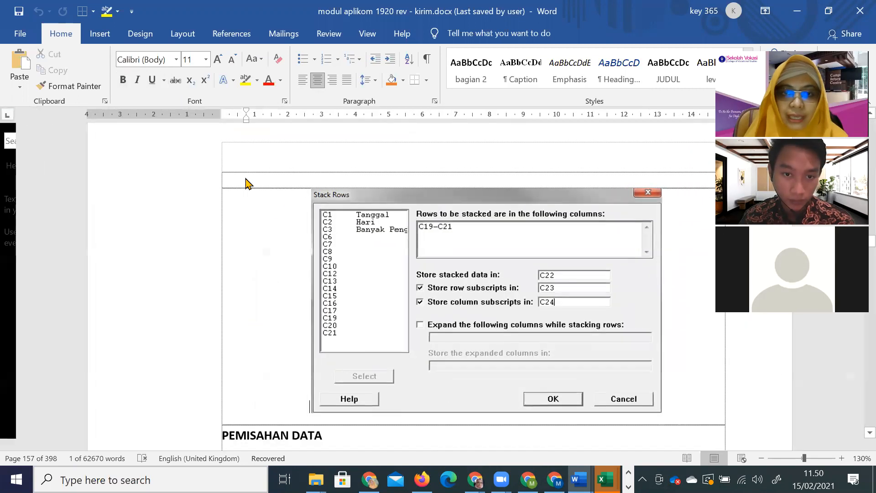
{"action": "key", "text": "ctrl+f"}
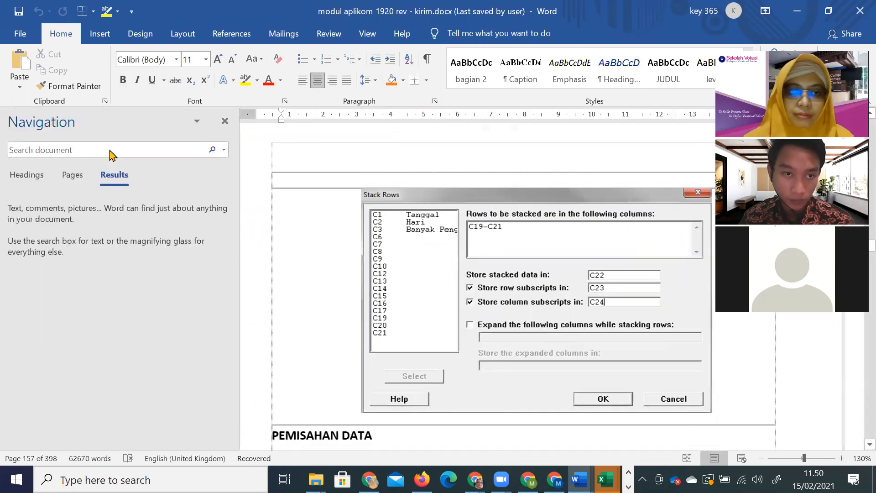
{"action": "type", "text": "pepaya"}
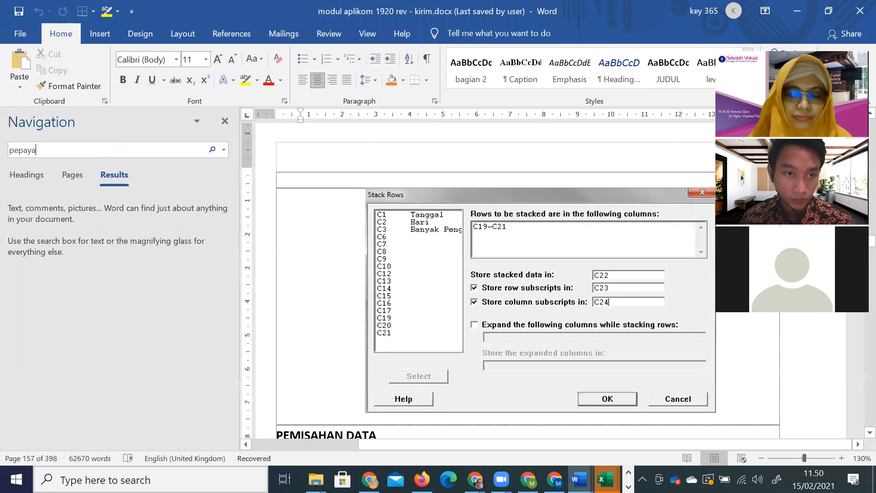
{"action": "key", "text": "Return"}
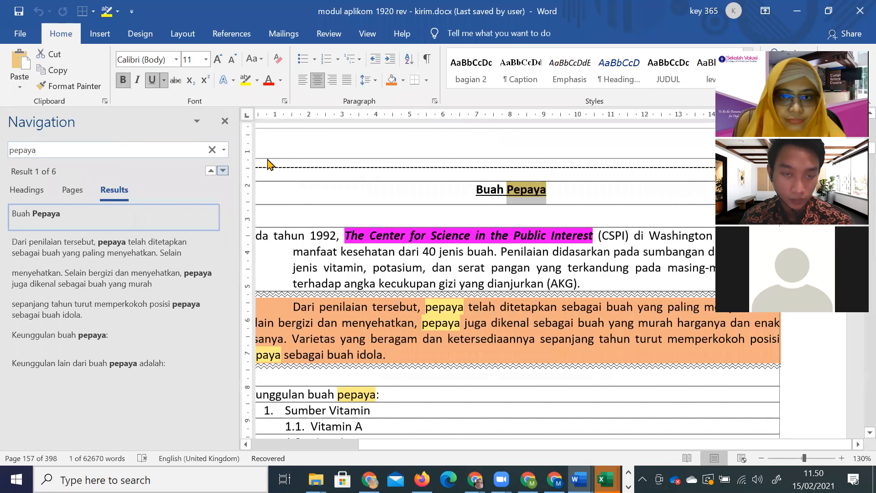
{"action": "left_click", "coordinate": [304, 212]}
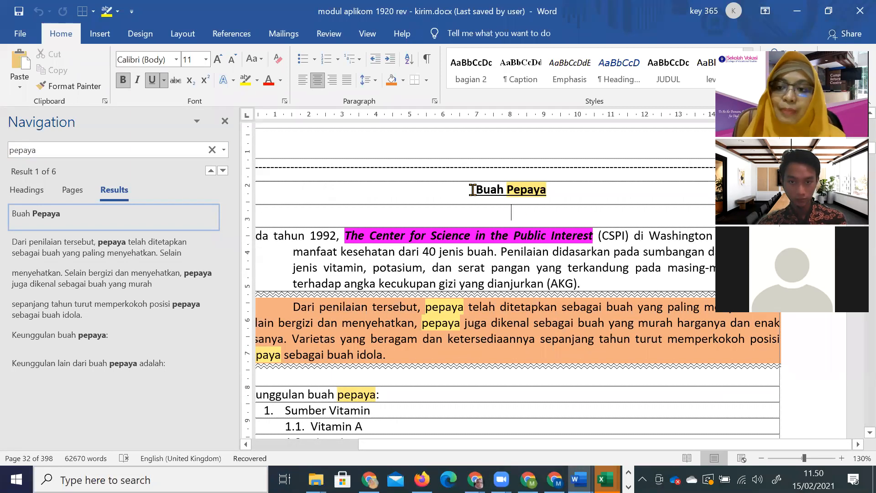
{"action": "left_click_drag", "start_coordinate": [473, 189], "coordinate": [531, 194]}
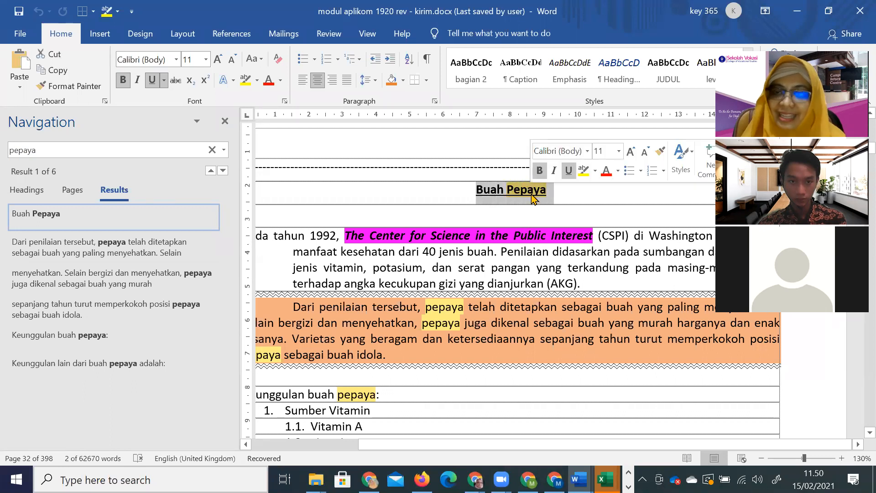
- Switch to "Lat word1 NIM Nama.docx" and enter the line "Profil Mahasiswa" in the blank area below the numbered list on page 2
{"action": "left_click", "coordinate": [554, 479]}
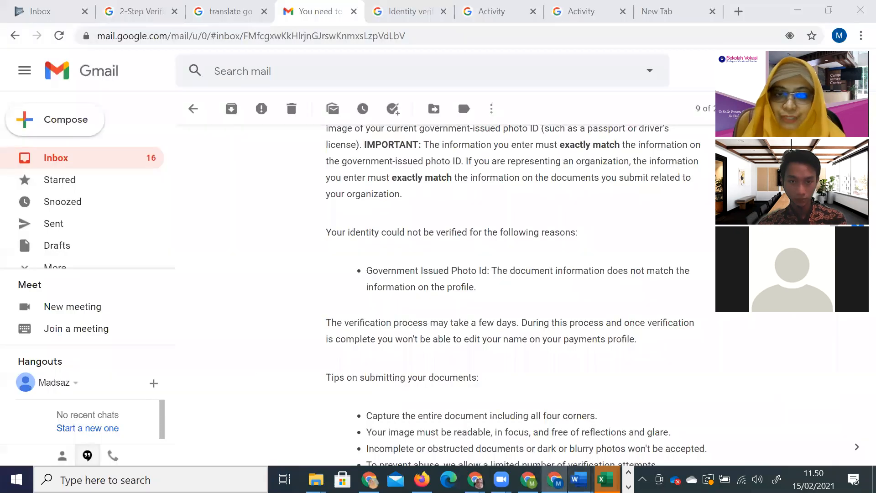
{"action": "mouse_move", "coordinate": [578, 479]}
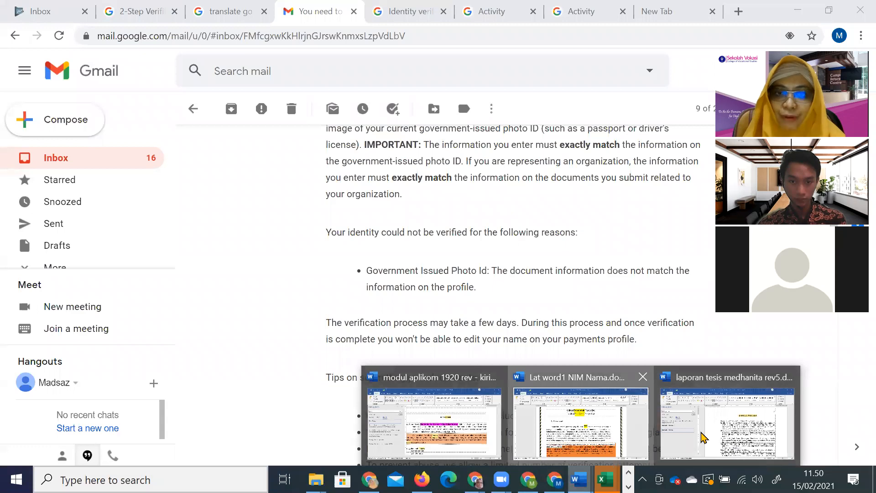
{"action": "left_click", "coordinate": [579, 422]}
{"action": "scroll", "coordinate": [514, 326], "scroll_direction": "down", "scroll_amount": 10}
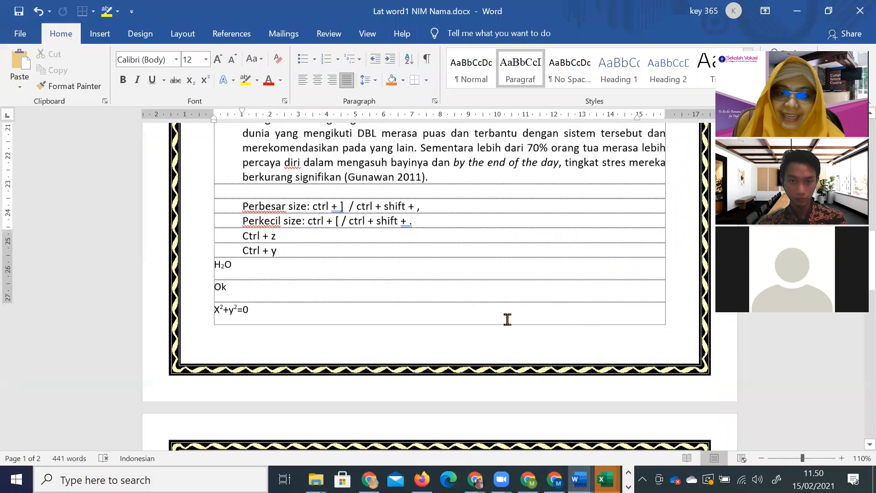
{"action": "scroll", "coordinate": [507, 319], "scroll_direction": "down", "scroll_amount": 15}
{"action": "left_click", "coordinate": [430, 228]}
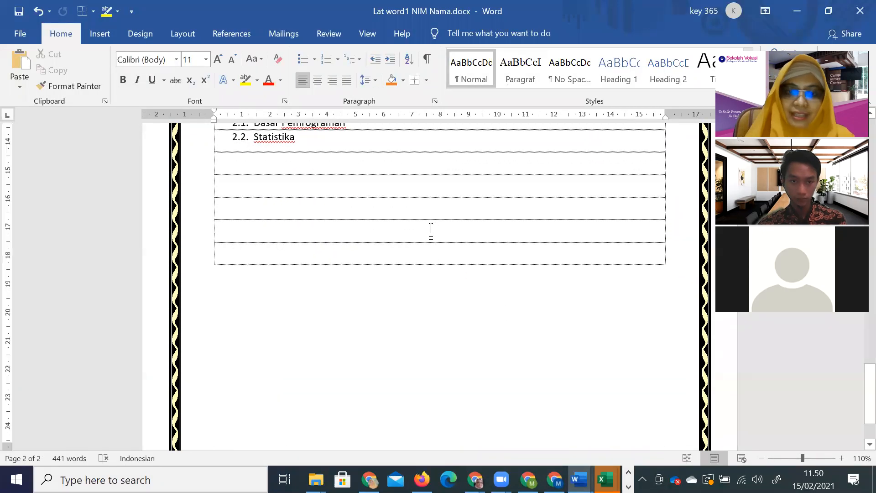
{"action": "type", "text": "Profil Mahasis"}
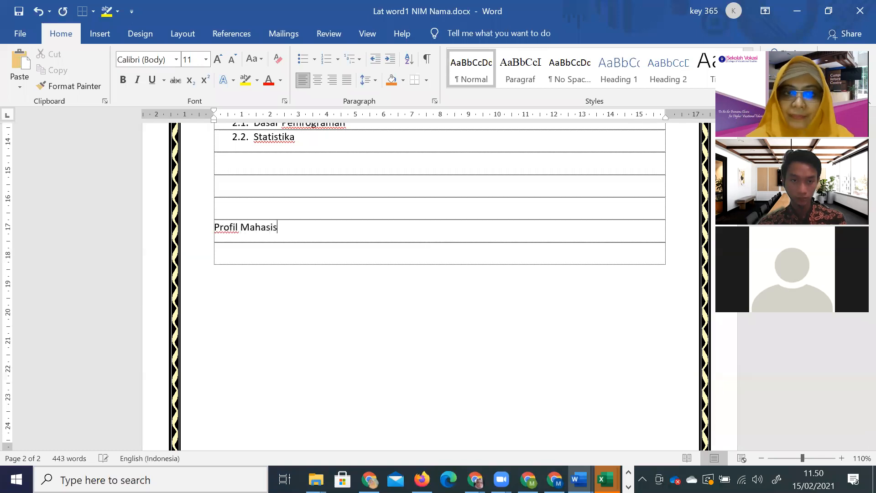
{"action": "type", "text": "wa"}
{"action": "key", "text": "Return"}
- Add the lines "Individu", "Keluarga", "Pendidikan" and "Pengalam organisasi" under "Profil Mahasiswa"
{"action": "type", "text": "Individu"}
{"action": "key", "text": "Return"}
{"action": "type", "text": "Keluar"}
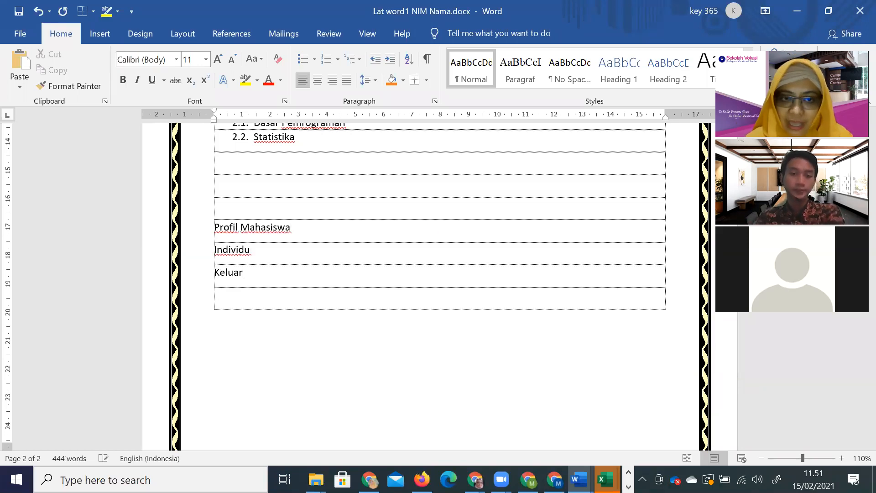
{"action": "type", "text": "ga"}
{"action": "key", "text": "Return"}
{"action": "type", "text": "Pendidi"}
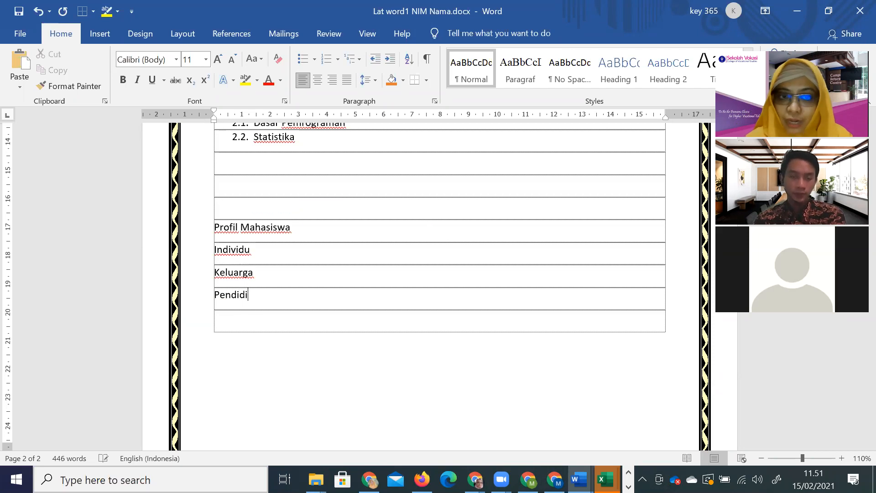
{"action": "type", "text": "kan"}
{"action": "key", "text": "Return"}
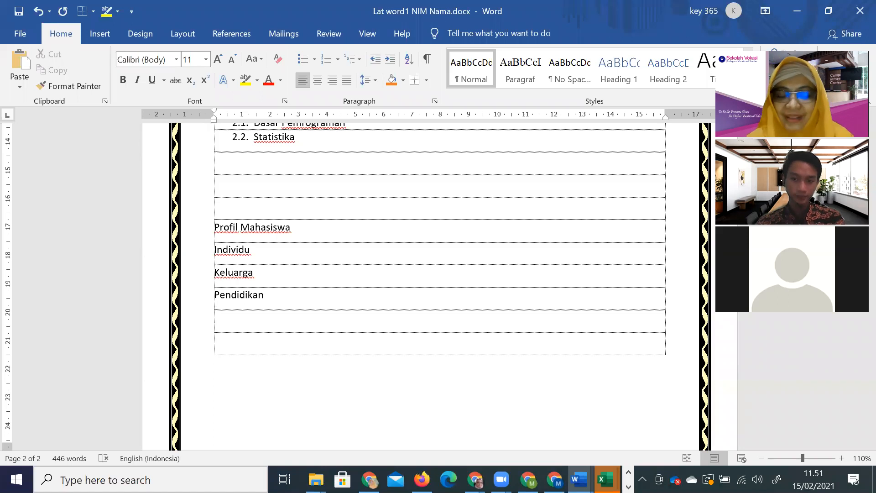
{"action": "key", "text": "Return"}
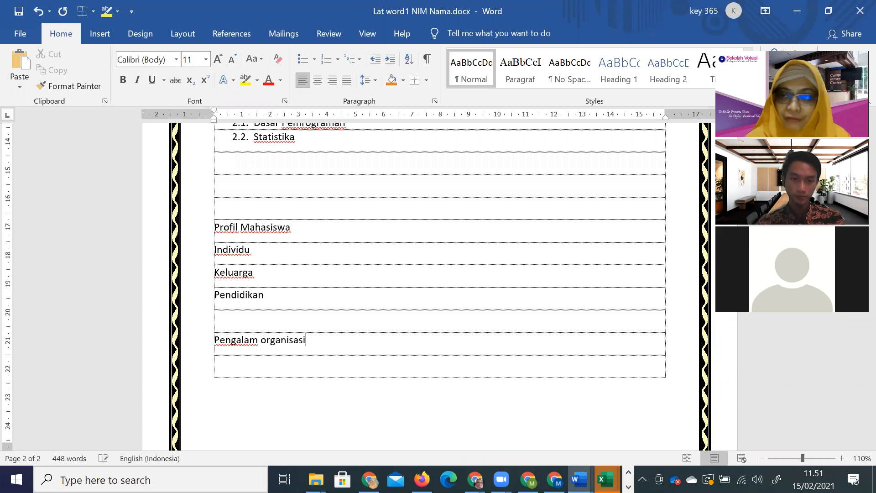
- Remove the blank line above "Pengalam organisasi" and add an arrow-bulleted line "Paragraph," below it, leaving one empty line between
{"action": "left_click", "coordinate": [360, 313]}
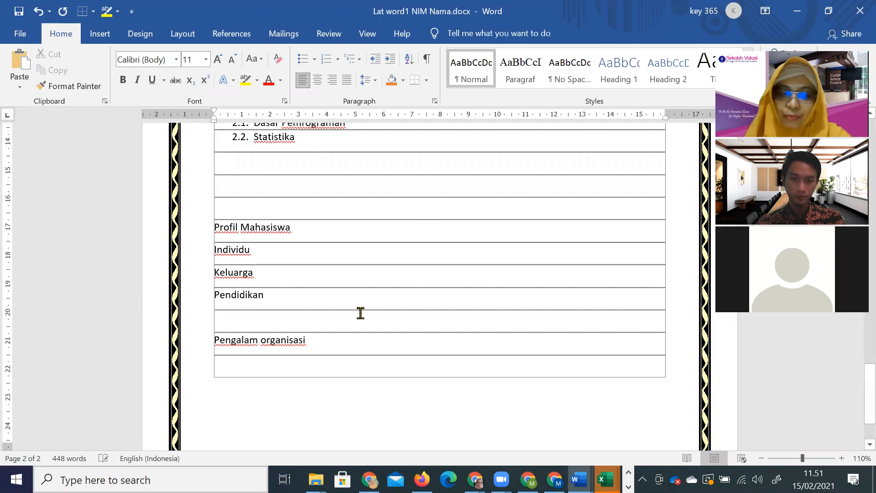
{"action": "key", "text": "BackSpace"}
{"action": "key", "text": "Return"}
{"action": "key", "text": "Return"}
{"action": "type", "text": "--> para"}
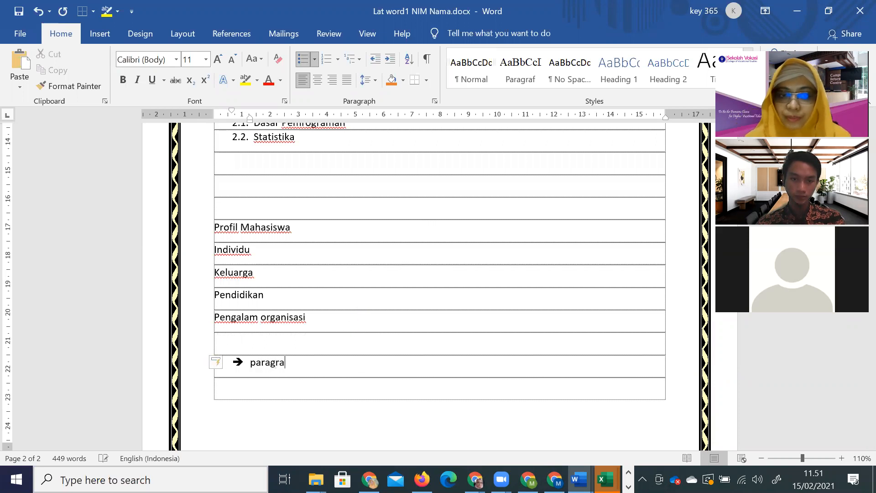
{"action": "type", "text": "graf,"}
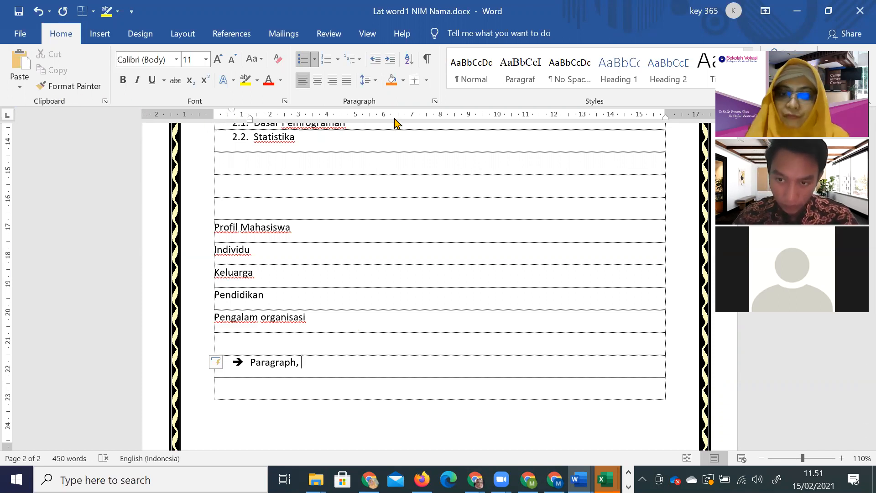
{"action": "mouse_move", "coordinate": [528, 479]}
{"action": "left_click", "coordinate": [554, 479]}
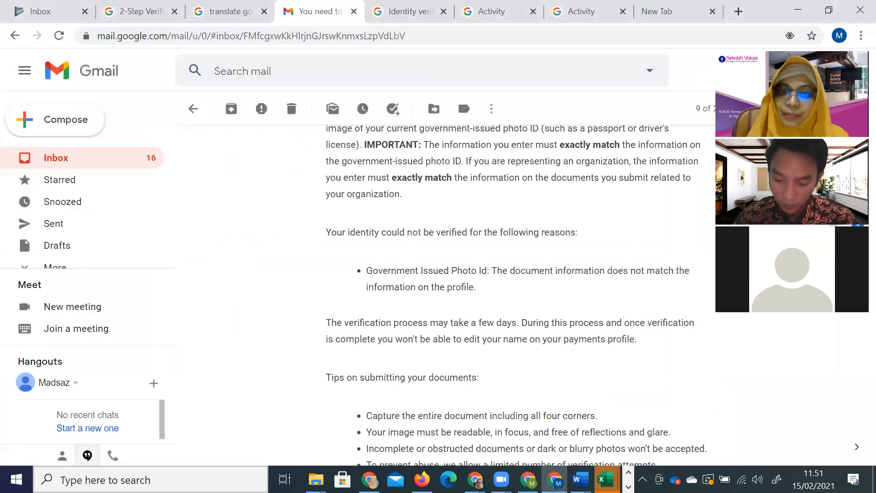
{"action": "left_click", "coordinate": [579, 479]}
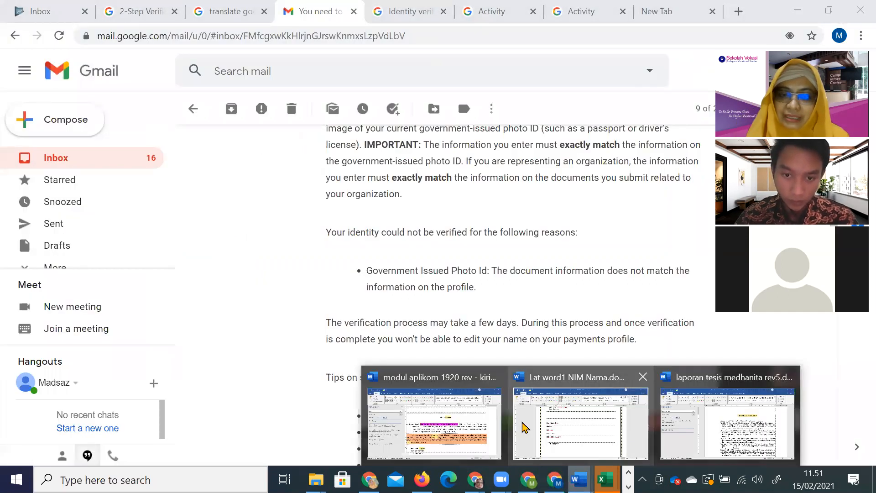
{"action": "left_click", "coordinate": [546, 431]}
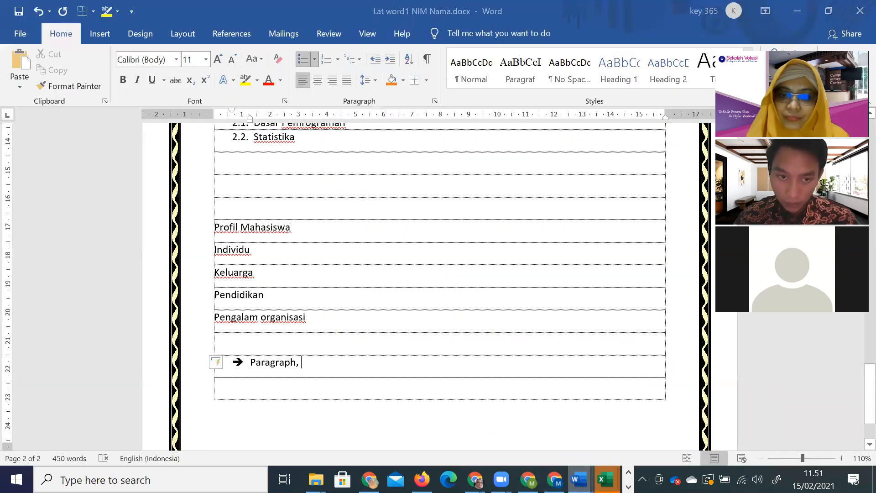
- Switch to the module document and examine the lists under "Buah Pepaya", especially the mineral sub-items laid out in two columns
{"action": "mouse_move", "coordinate": [580, 479]}
{"action": "left_click", "coordinate": [432, 433]}
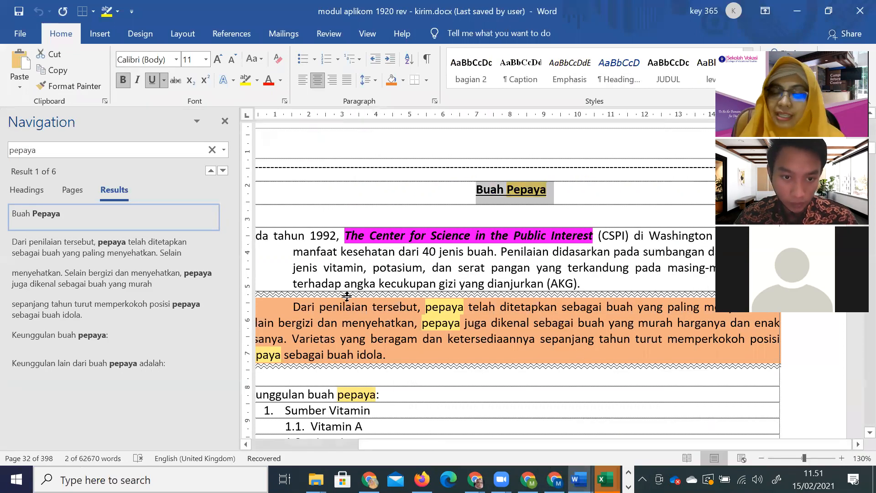
{"action": "scroll", "coordinate": [350, 312], "scroll_direction": "down", "scroll_amount": 3}
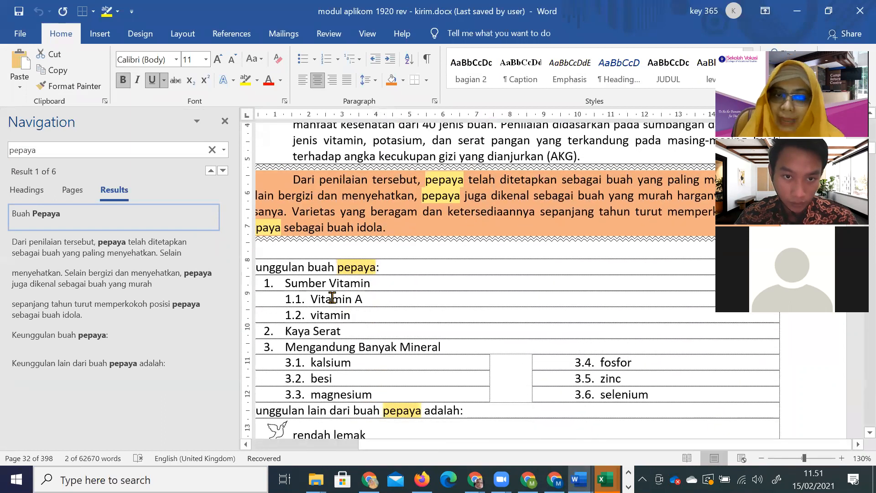
{"action": "scroll", "coordinate": [364, 362], "scroll_direction": "down", "scroll_amount": 2}
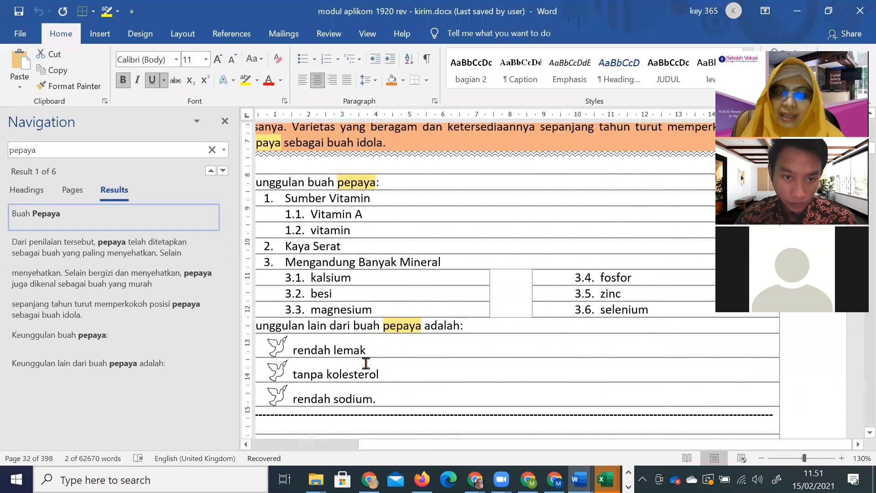
{"action": "scroll", "coordinate": [365, 362], "scroll_direction": "down", "scroll_amount": 1}
{"action": "left_click_drag", "start_coordinate": [469, 236], "coordinate": [651, 266]}
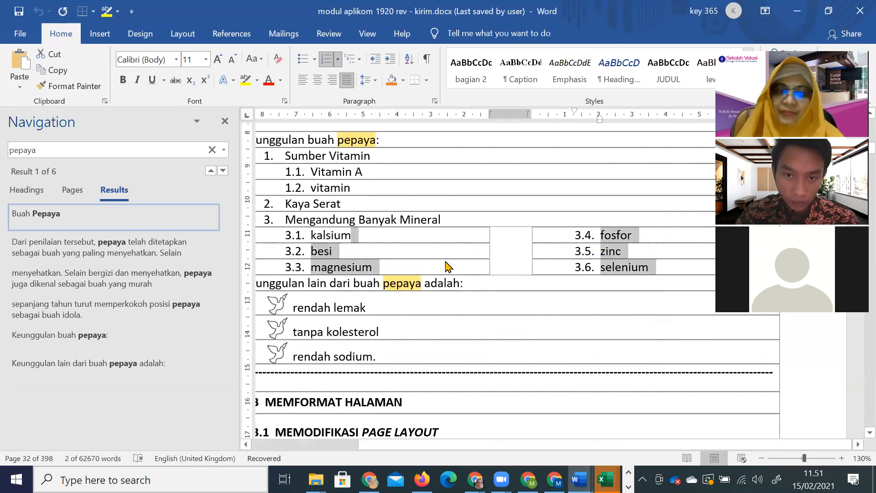
{"action": "left_click", "coordinate": [426, 251]}
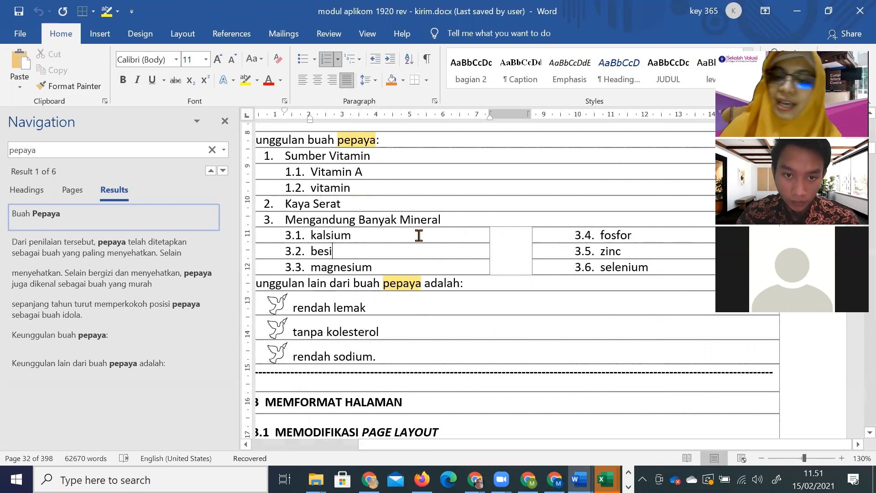
- Switch back to "Lat word1 NIM Nama.docx" and lay out the multilevel list under "Mata kuliah prodi" in two columns
{"action": "mouse_move", "coordinate": [579, 479]}
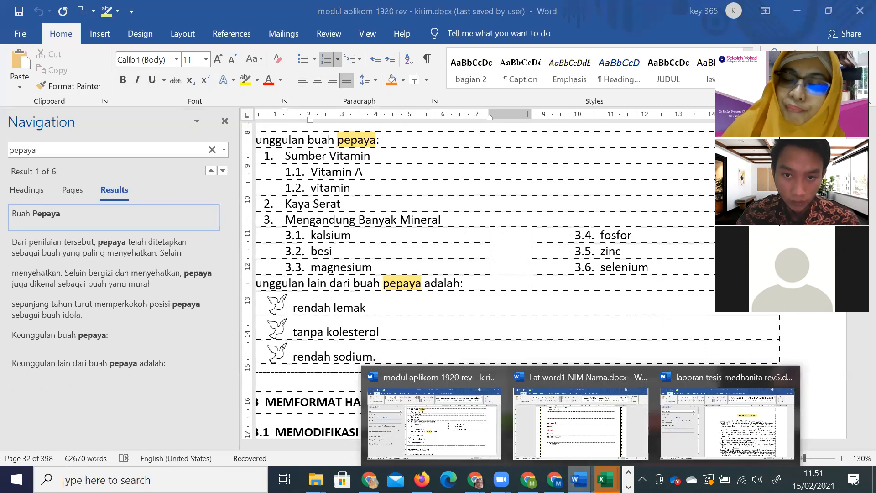
{"action": "left_click", "coordinate": [581, 415]}
{"action": "scroll", "coordinate": [430, 325], "scroll_direction": "up", "scroll_amount": 6}
{"action": "scroll", "coordinate": [431, 324], "scroll_direction": "up", "scroll_amount": 1}
{"action": "scroll", "coordinate": [348, 327], "scroll_direction": "down", "scroll_amount": 4}
{"action": "left_click_drag", "start_coordinate": [233, 218], "coordinate": [290, 317]}
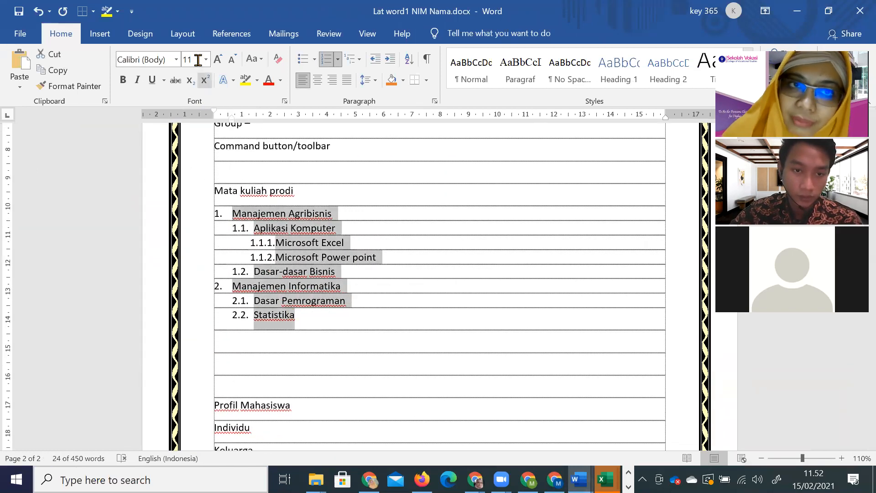
{"action": "left_click", "coordinate": [183, 34]}
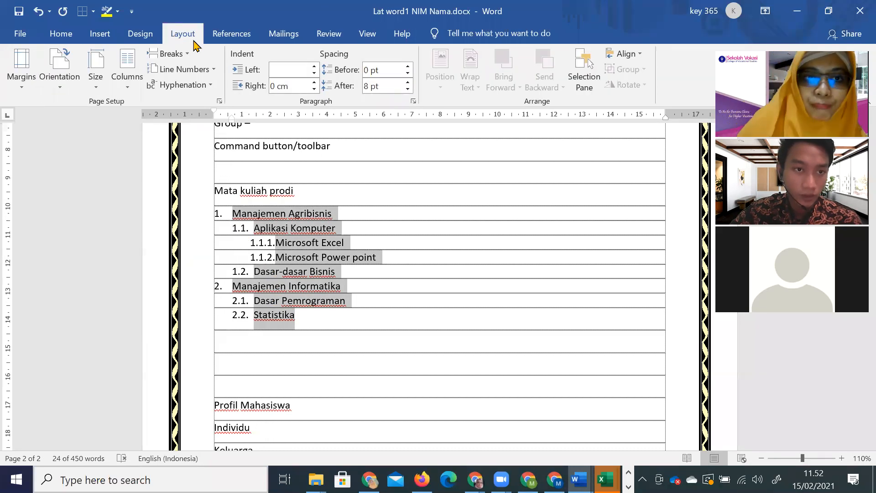
{"action": "left_click", "coordinate": [150, 35]}
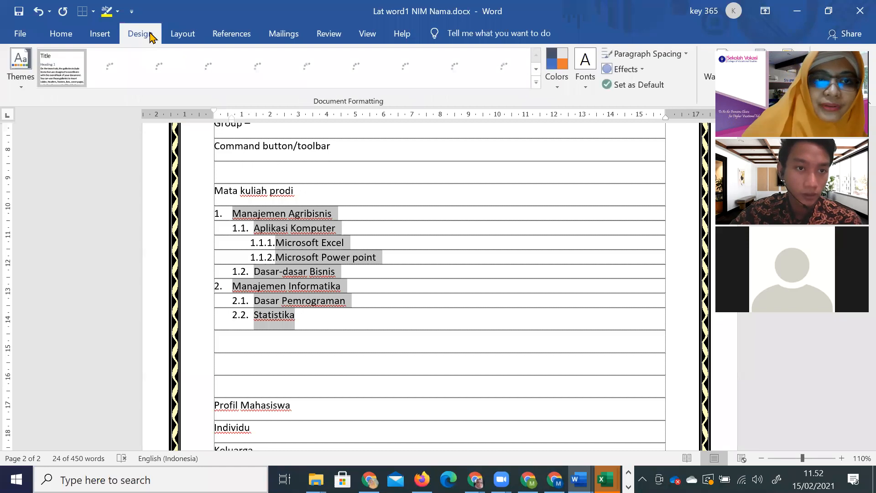
{"action": "left_click", "coordinate": [98, 37]}
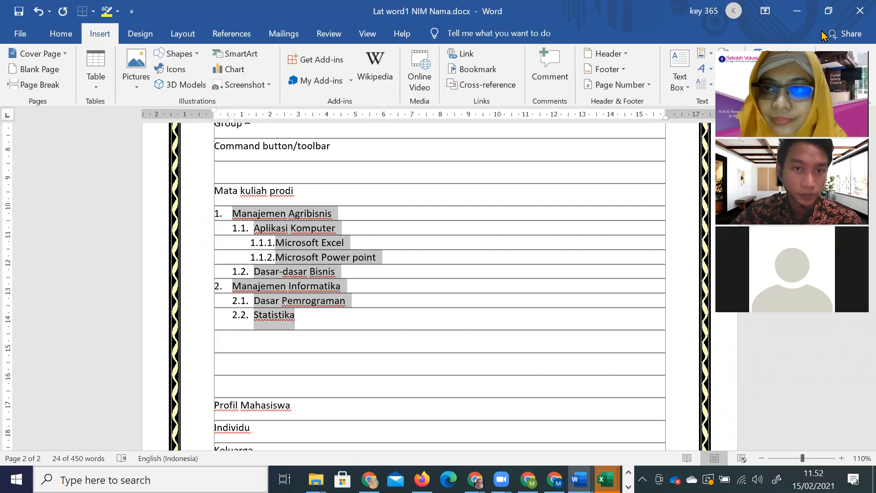
{"action": "left_click", "coordinate": [367, 33]}
{"action": "left_click", "coordinate": [183, 34]}
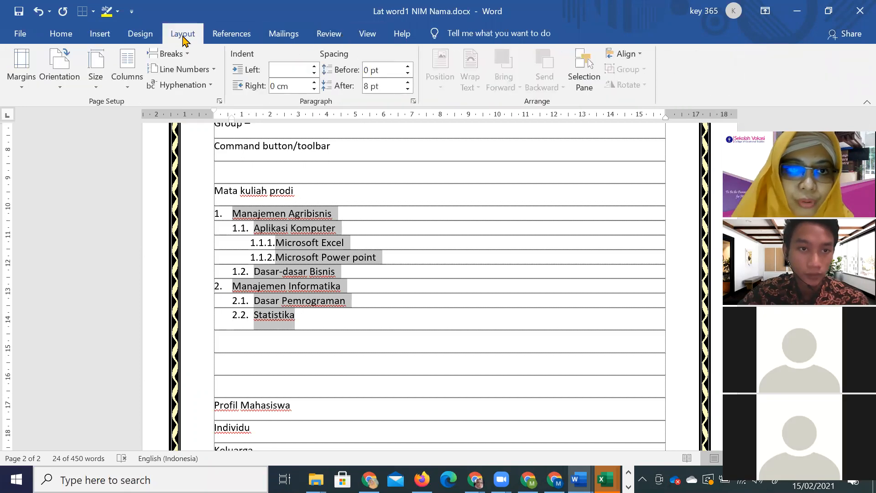
{"action": "left_click", "coordinate": [128, 73]}
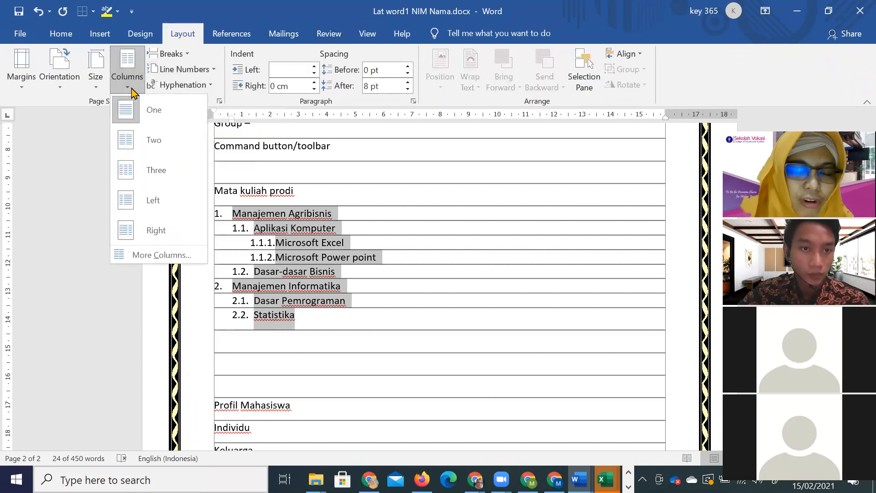
{"action": "left_click", "coordinate": [155, 145]}
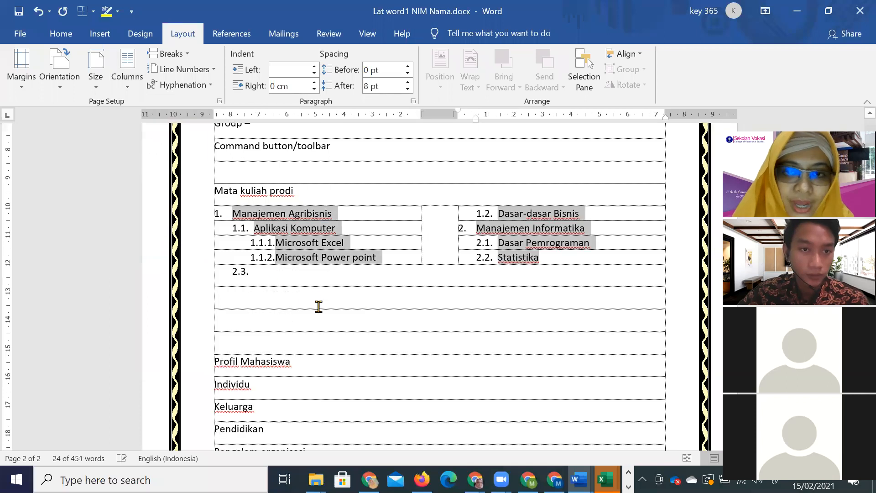
{"action": "left_click", "coordinate": [317, 298]}
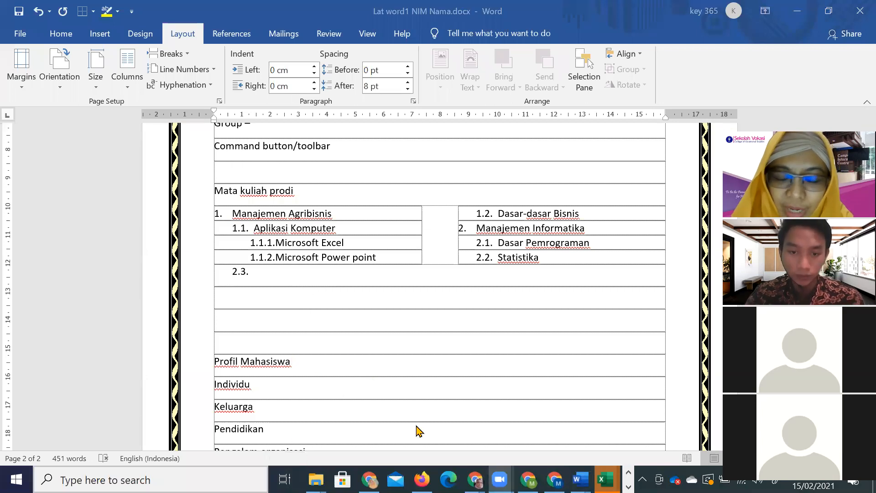
- Switch to "modul aplikom 1920 rev - kirim.docx", close the navigation pane and read section 2.3 on page orientation, size and margins
{"action": "left_click", "coordinate": [316, 406]}
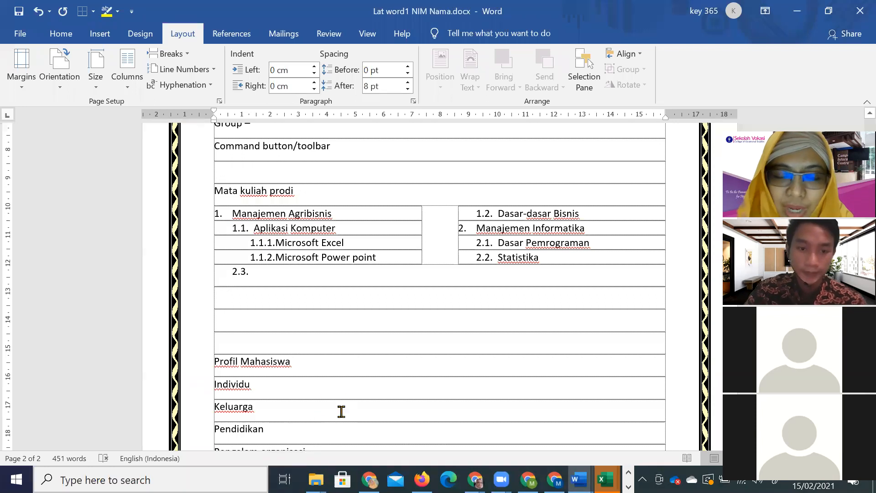
{"action": "left_click", "coordinate": [579, 479]}
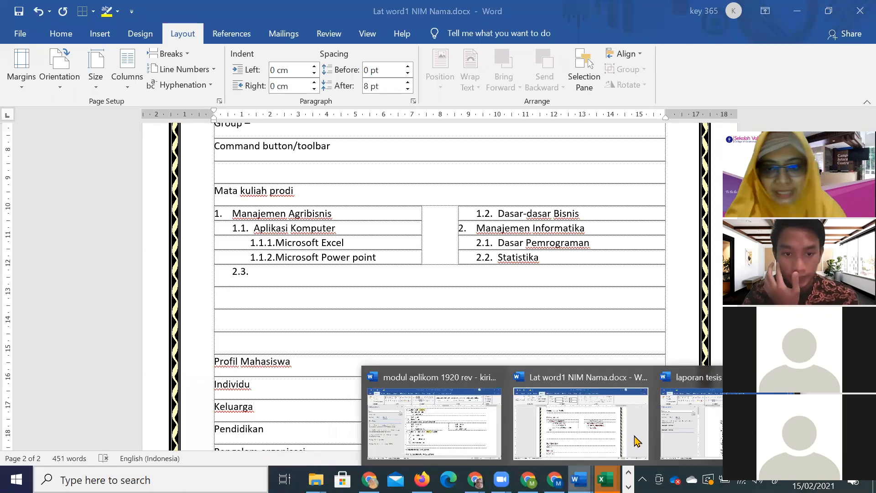
{"action": "left_click", "coordinate": [458, 374]}
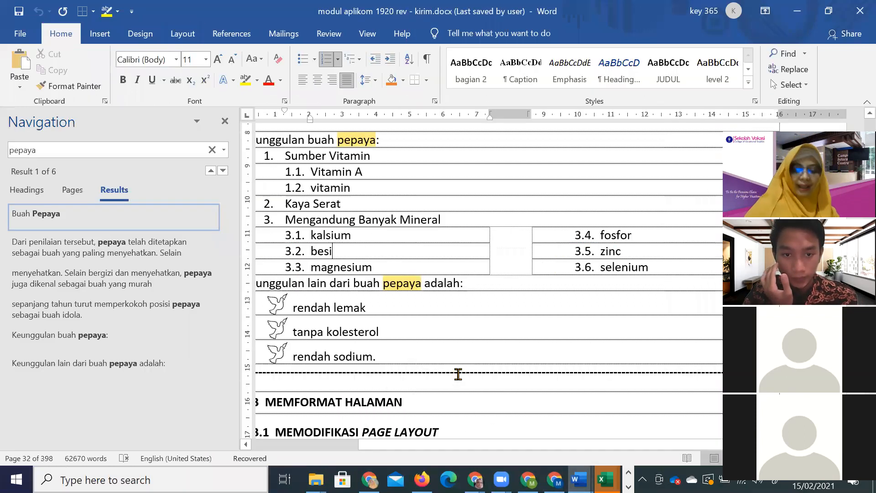
{"action": "left_click", "coordinate": [224, 121]}
{"action": "scroll", "coordinate": [346, 346], "scroll_direction": "down", "scroll_amount": 8}
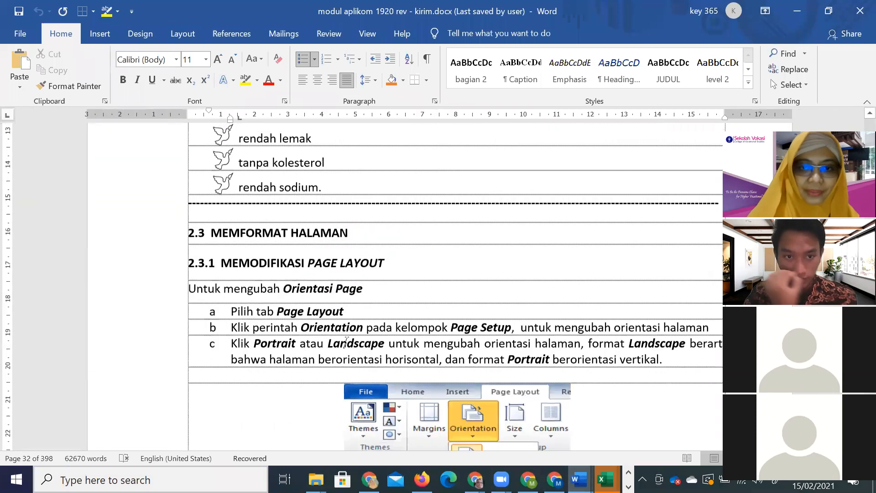
{"action": "scroll", "coordinate": [346, 348], "scroll_direction": "down", "scroll_amount": 1}
{"action": "scroll", "coordinate": [342, 354], "scroll_direction": "down", "scroll_amount": 2}
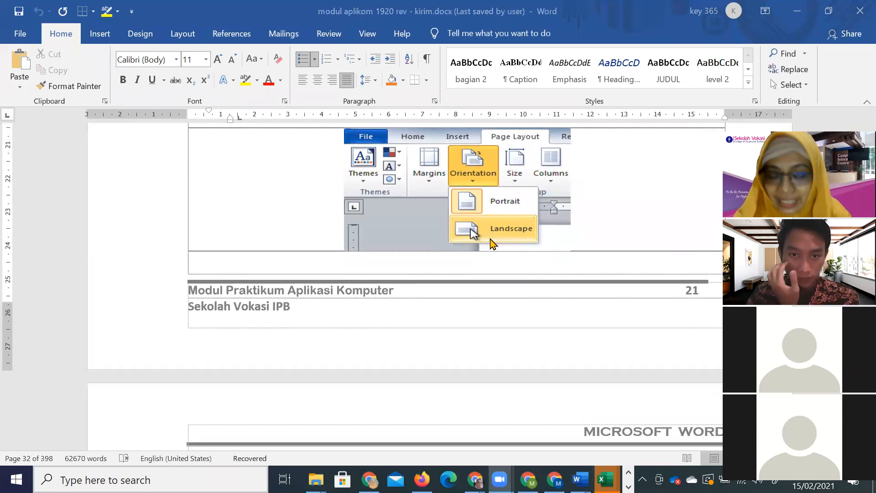
{"action": "scroll", "coordinate": [490, 244], "scroll_direction": "up", "scroll_amount": 5}
{"action": "scroll", "coordinate": [490, 243], "scroll_direction": "down", "scroll_amount": 3}
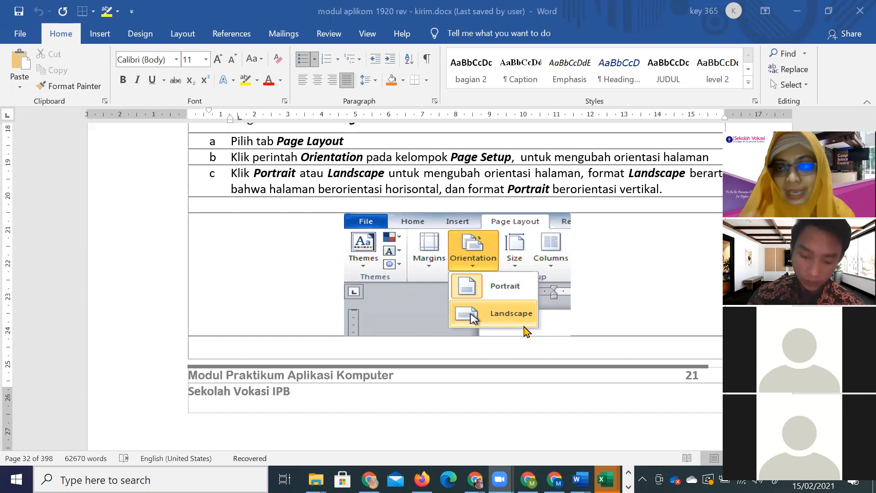
{"action": "scroll", "coordinate": [470, 296], "scroll_direction": "down", "scroll_amount": 6}
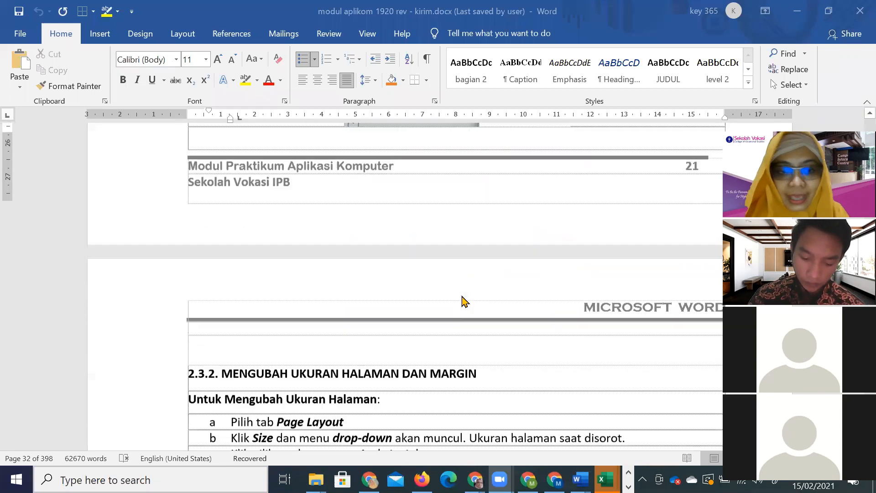
{"action": "scroll", "coordinate": [462, 301], "scroll_direction": "down", "scroll_amount": 10}
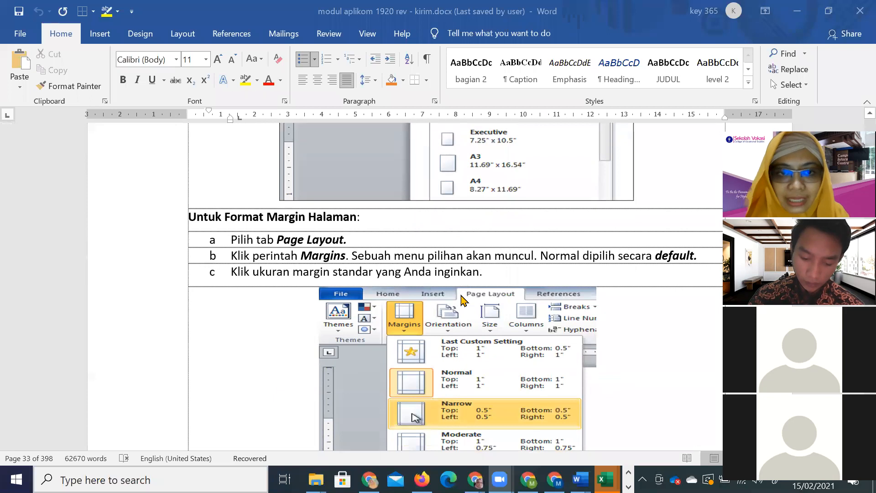
{"action": "scroll", "coordinate": [461, 300], "scroll_direction": "down", "scroll_amount": 8}
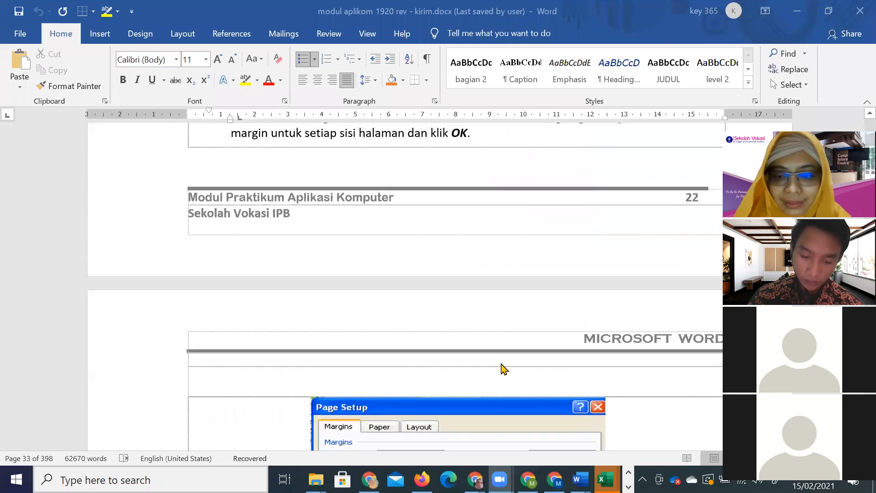
- Switch back to "Lat word1 NIM Nama.docx" and review the available home and insert commands
{"action": "mouse_move", "coordinate": [579, 479]}
{"action": "left_click", "coordinate": [573, 420]}
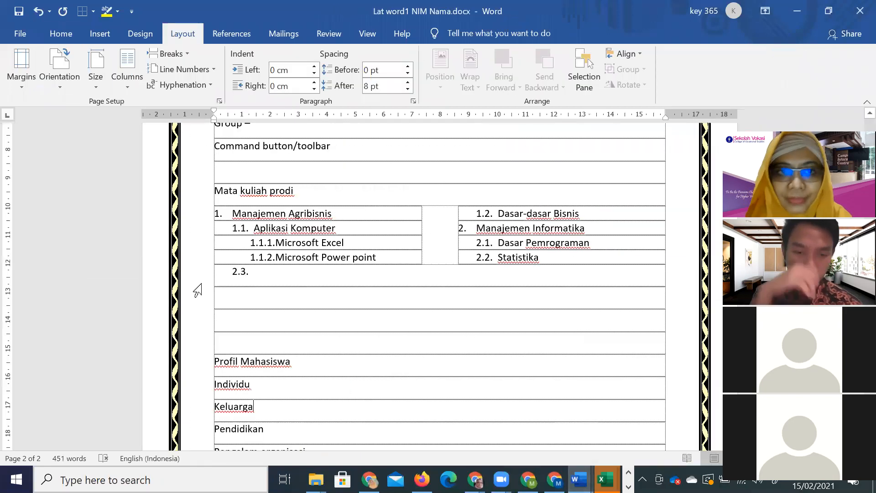
{"action": "scroll", "coordinate": [223, 310], "scroll_direction": "up", "scroll_amount": 10}
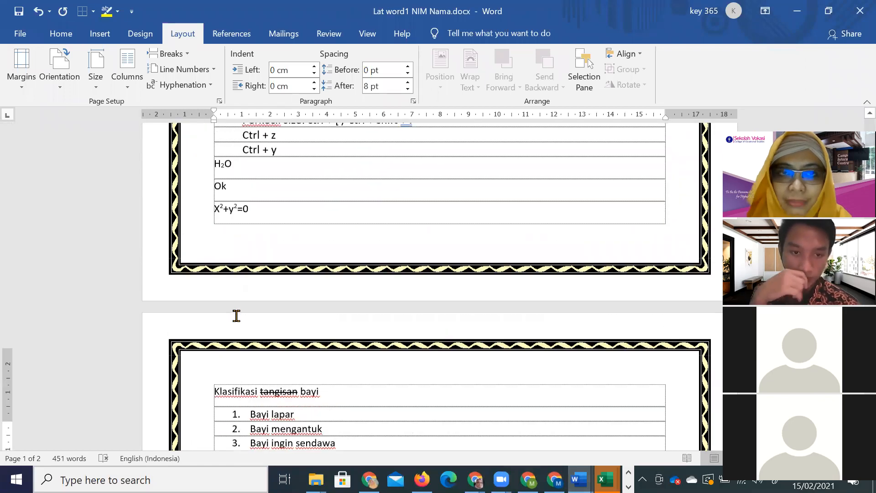
{"action": "scroll", "coordinate": [236, 315], "scroll_direction": "up", "scroll_amount": 4}
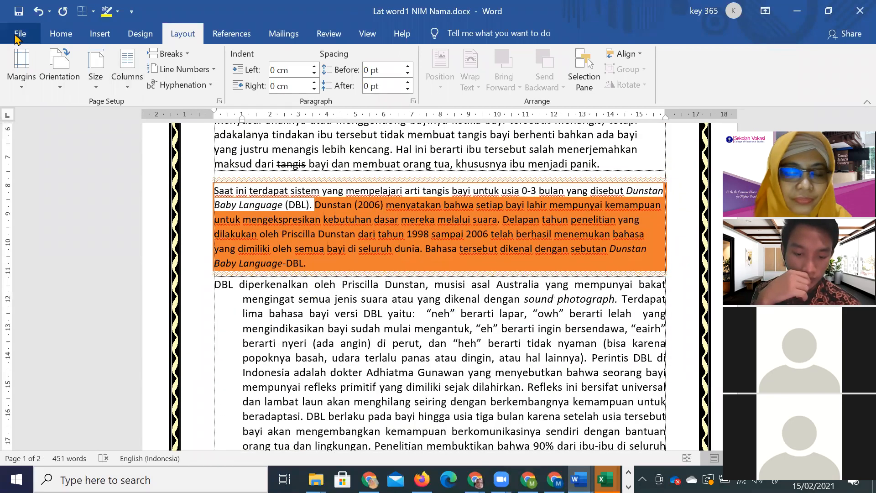
{"action": "left_click", "coordinate": [18, 37]}
{"action": "left_click", "coordinate": [19, 41]}
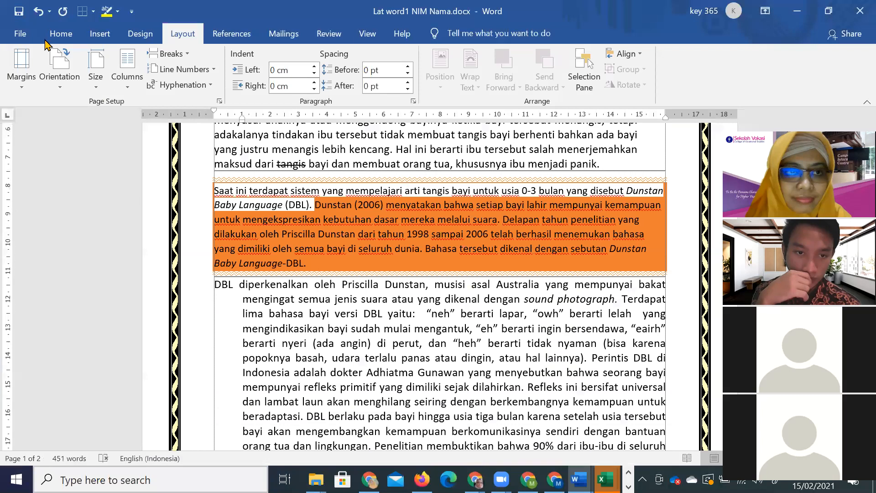
{"action": "left_click", "coordinate": [63, 39]}
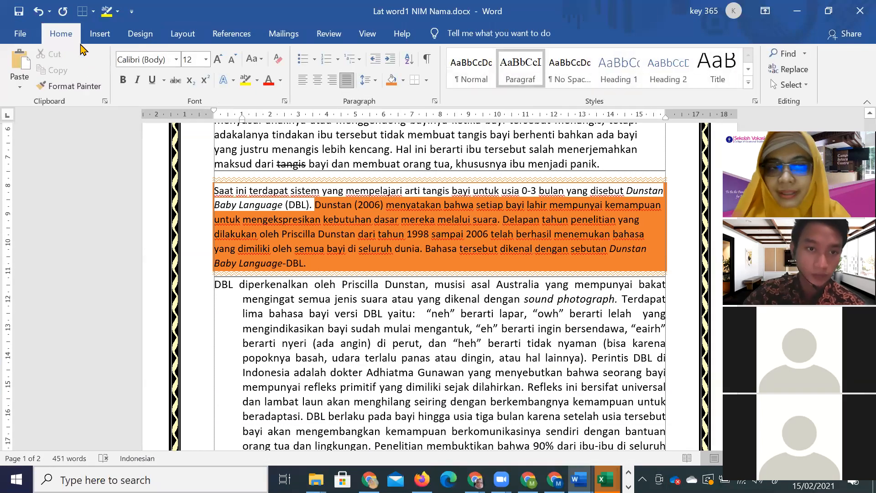
{"action": "left_click", "coordinate": [100, 36]}
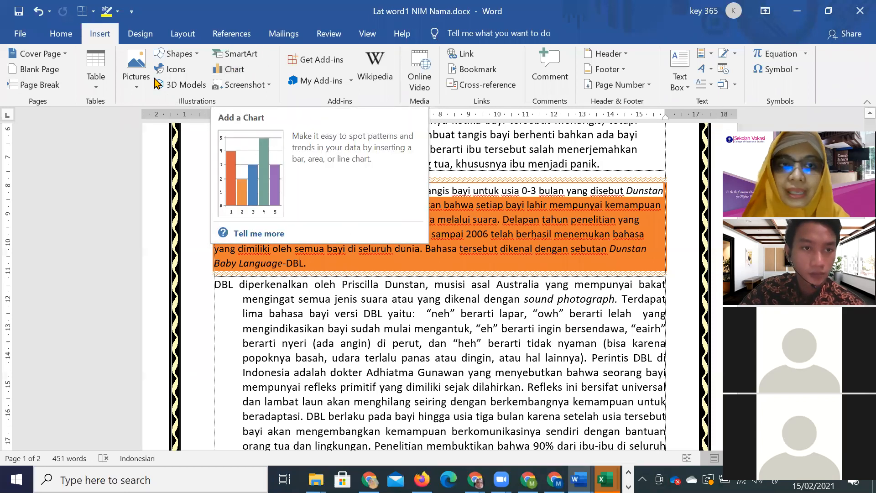
- Set up a custom text watermark with the text "MAB C"
{"action": "left_click", "coordinate": [138, 36]}
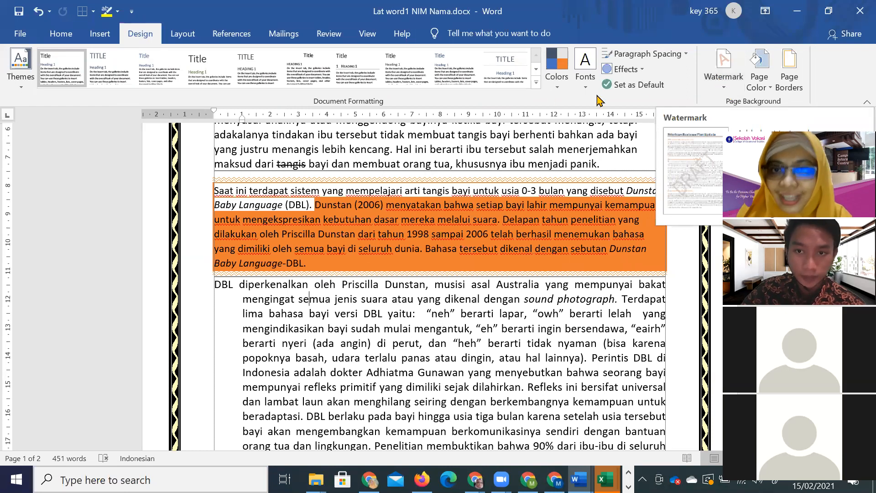
{"action": "left_click", "coordinate": [719, 88]}
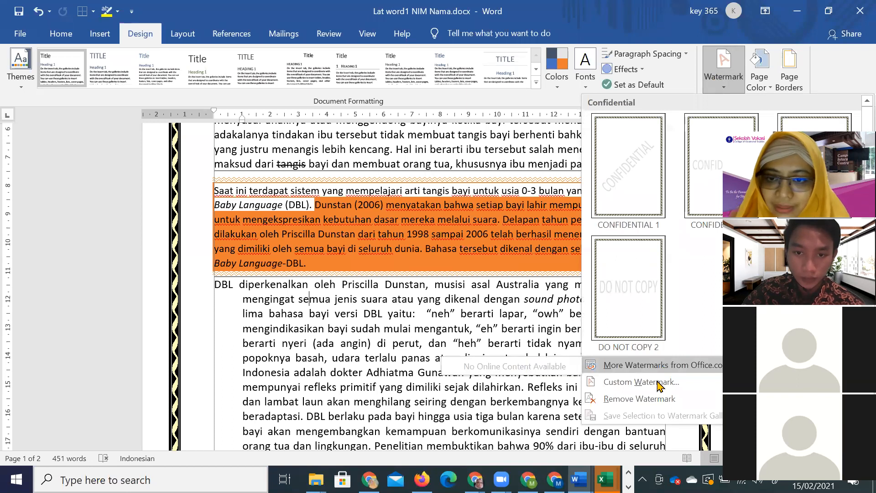
{"action": "left_click", "coordinate": [656, 381]}
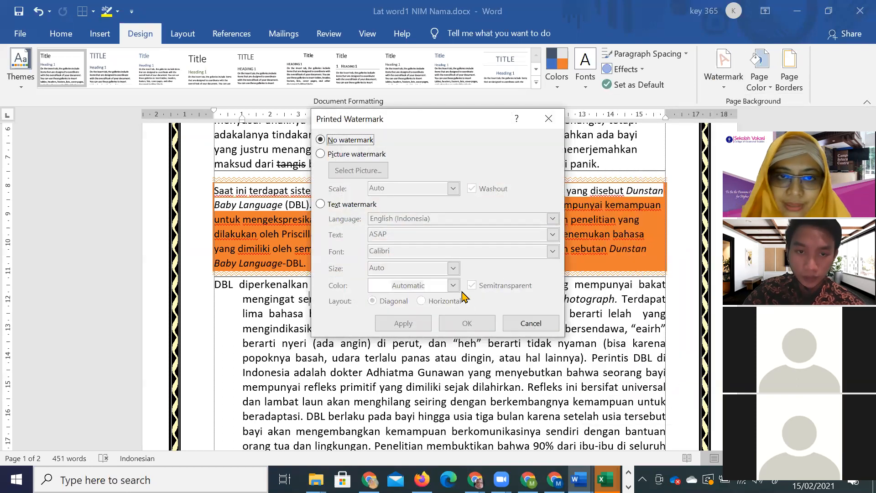
{"action": "left_click", "coordinate": [342, 205]}
{"action": "left_click", "coordinate": [391, 233]}
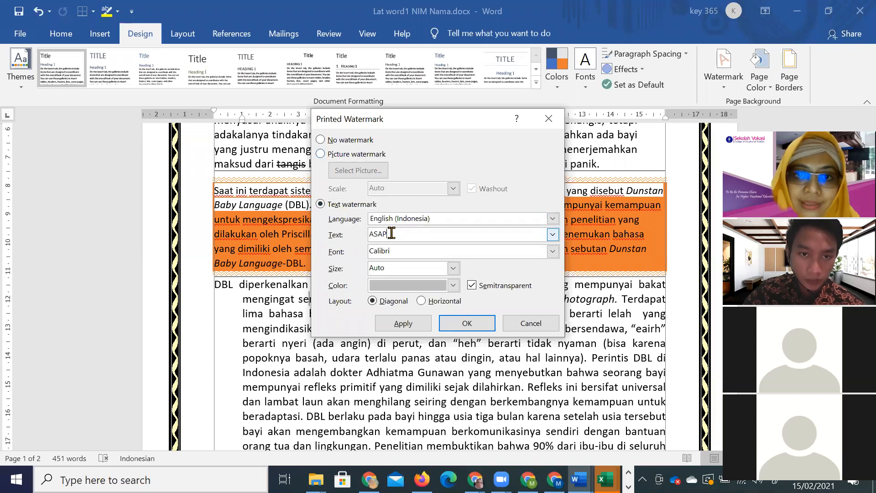
{"action": "left_click_drag", "start_coordinate": [392, 233], "coordinate": [352, 240]}
{"action": "type", "text": "MAB C"}
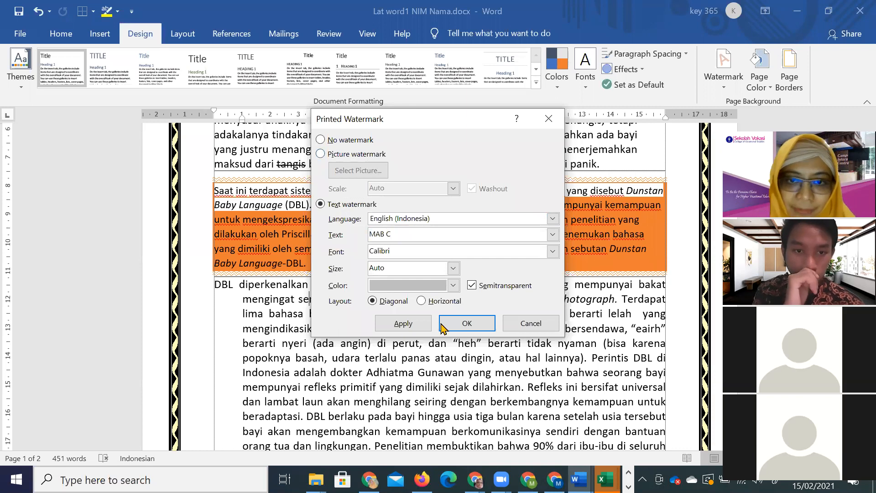
- Colour the watermark light green, apply it to the document and close the watermark settings
{"action": "left_click", "coordinate": [453, 285]}
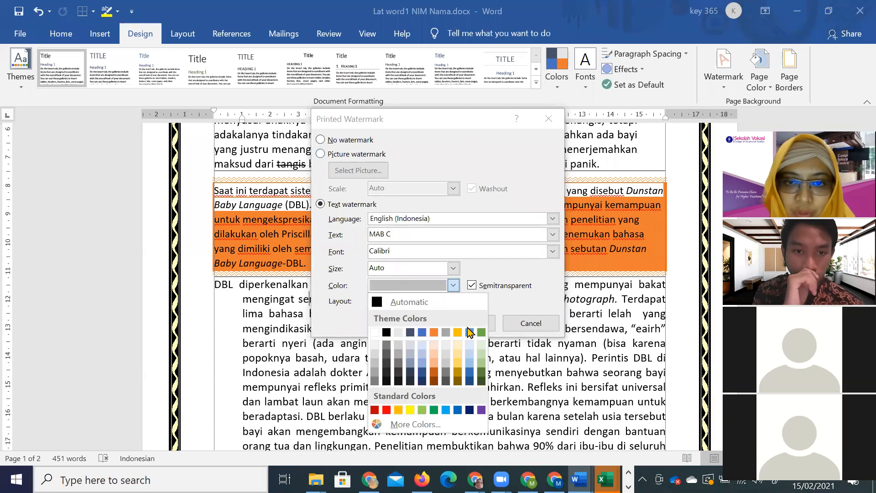
{"action": "left_click", "coordinate": [482, 354]}
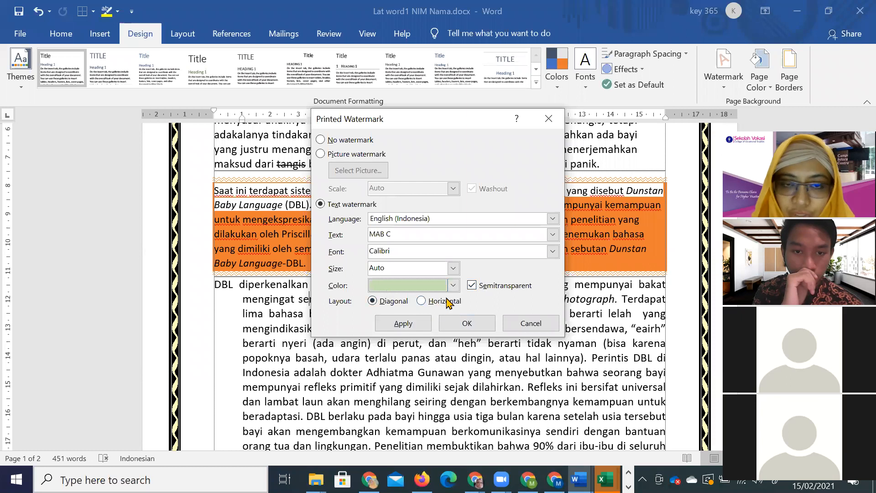
{"action": "left_click", "coordinate": [411, 323]}
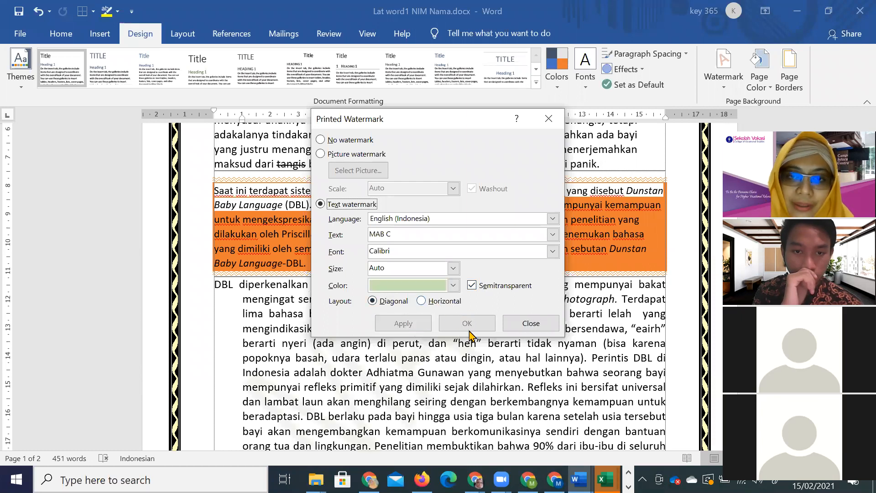
{"action": "left_click", "coordinate": [525, 323]}
{"action": "scroll", "coordinate": [487, 337], "scroll_direction": "down", "scroll_amount": 3}
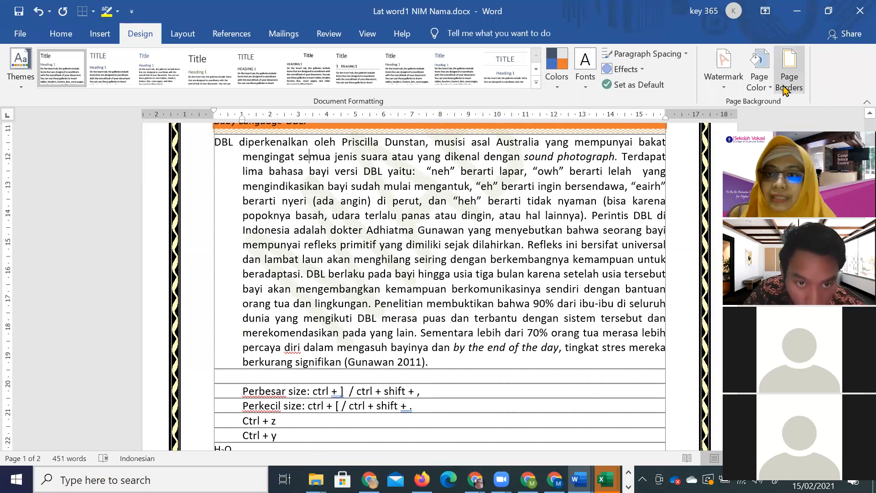
- Set the page colour to light orange, and check the page border settings without changing them
{"action": "left_click", "coordinate": [759, 80]}
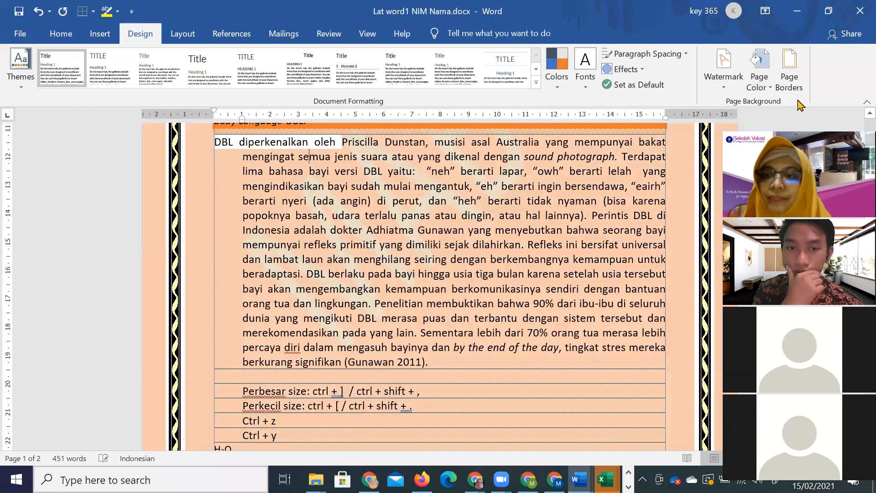
{"action": "left_click", "coordinate": [789, 69]}
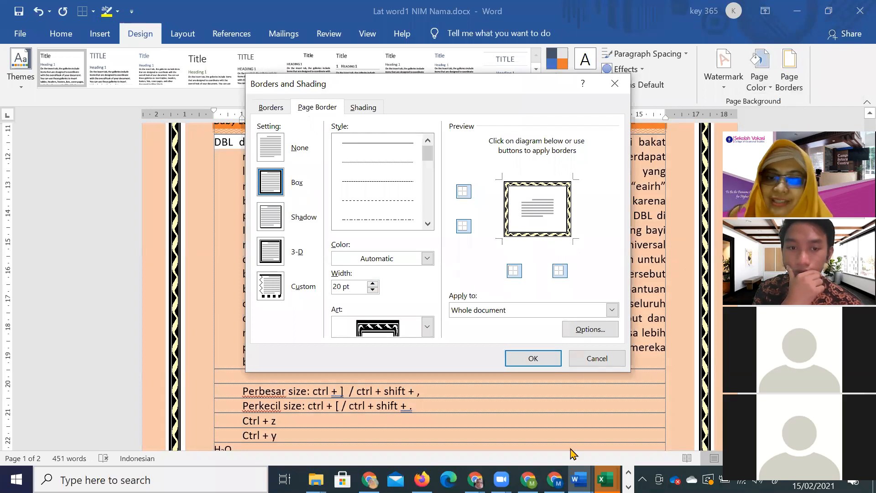
{"action": "left_click", "coordinate": [611, 359]}
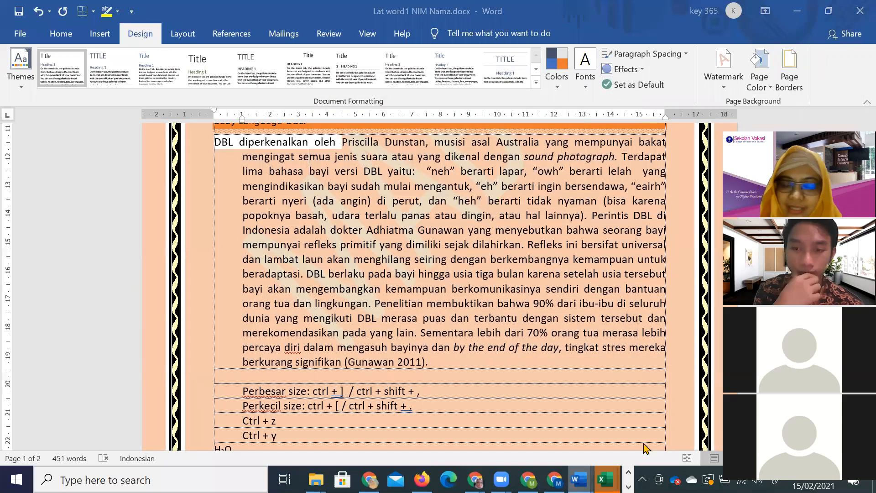
{"action": "mouse_move", "coordinate": [578, 479]}
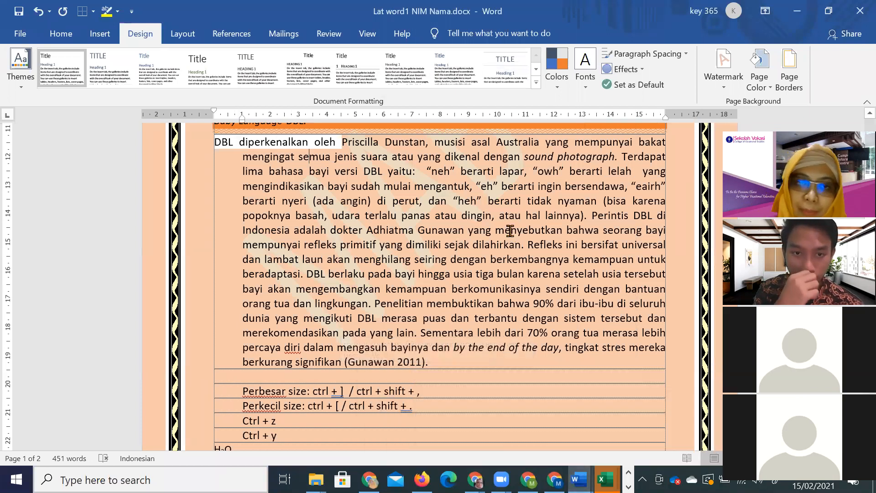
- Turn the letter "K" of "Komunikasi" at the start of the first body paragraph into a drop cap placed in the margin
{"action": "scroll", "coordinate": [510, 231], "scroll_direction": "up", "scroll_amount": 10}
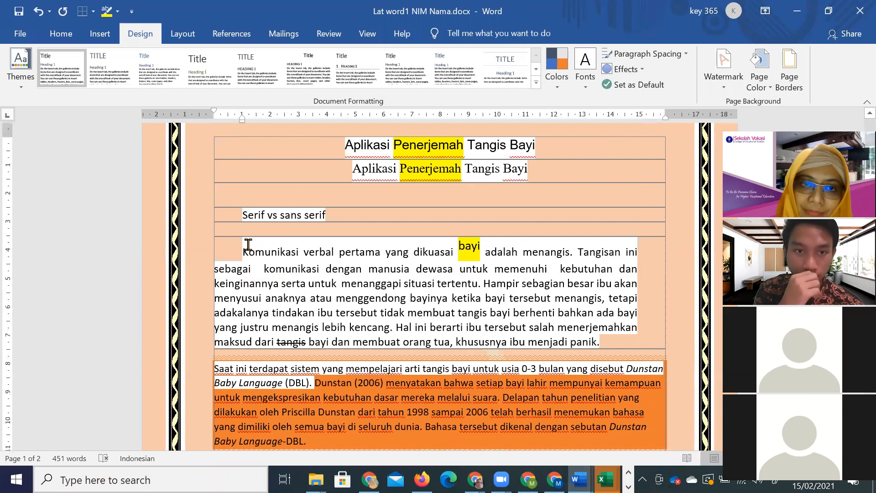
{"action": "left_click_drag", "start_coordinate": [241, 249], "coordinate": [248, 253]}
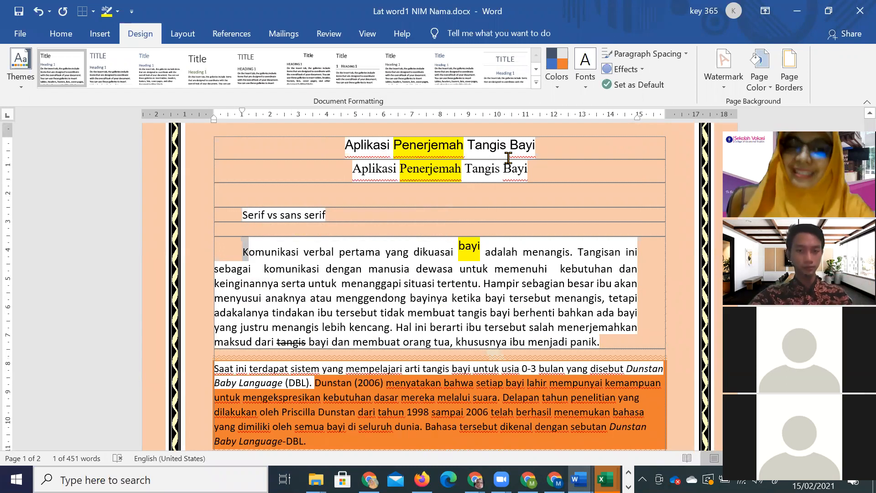
{"action": "left_click", "coordinate": [100, 33]}
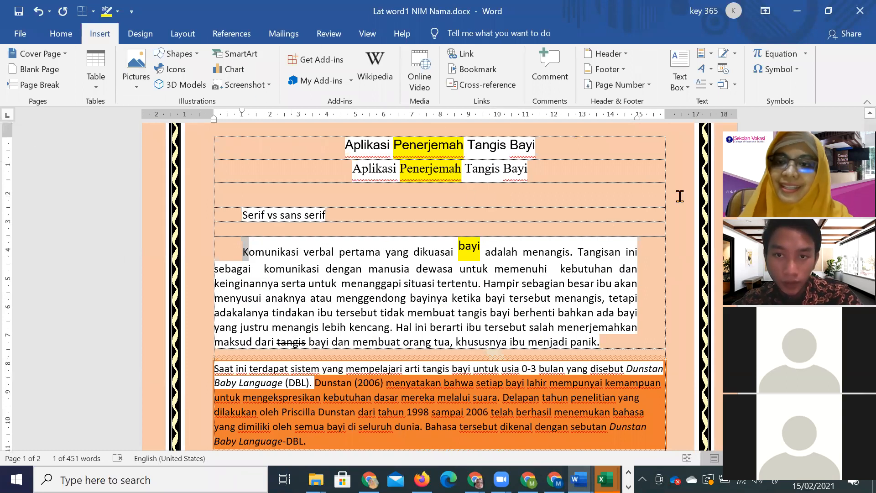
{"action": "left_click", "coordinate": [709, 86]}
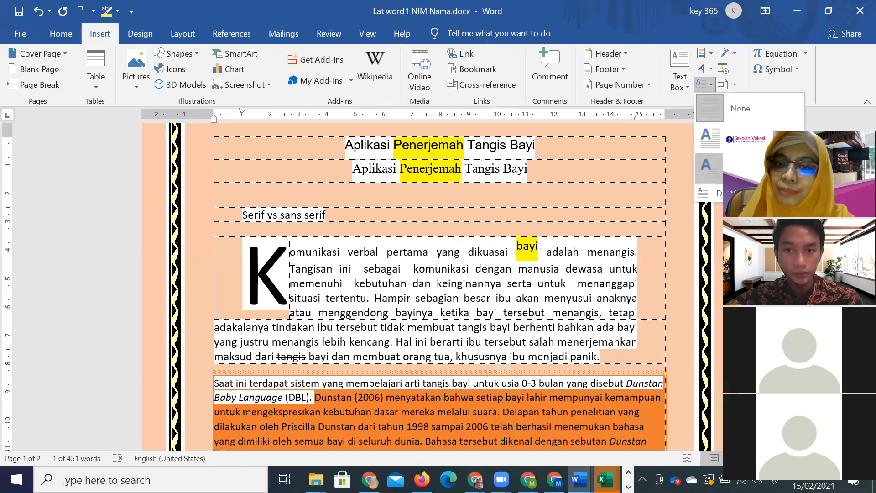
{"action": "left_click", "coordinate": [710, 166]}
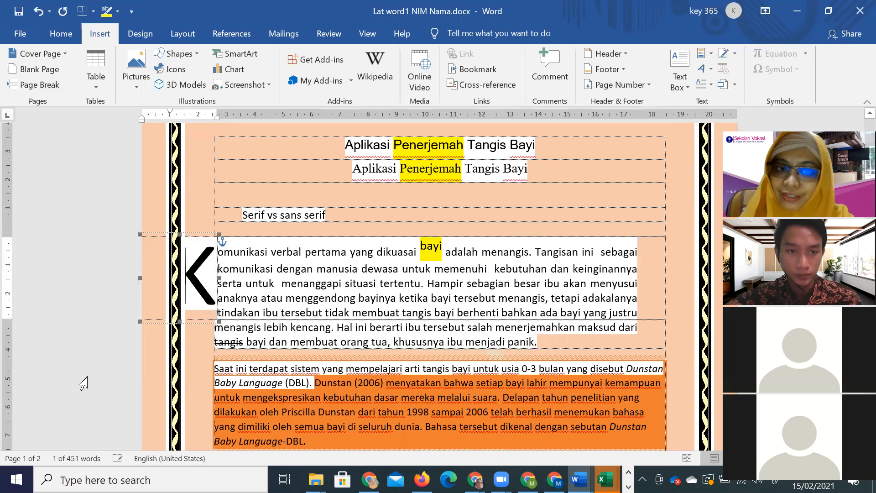
- Switch to the "modul aplikom 1920 rev - kirim" document and review its sections on page setup, measurement units, watermark and page colour
{"action": "left_click", "coordinate": [579, 479]}
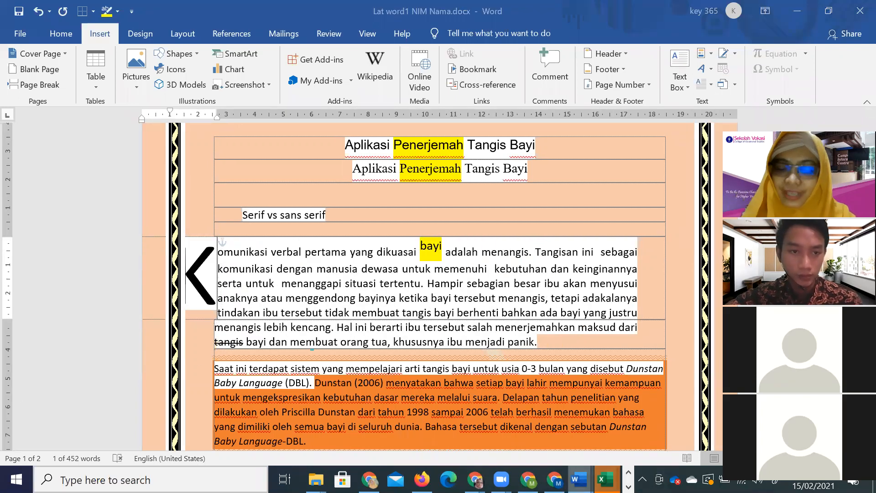
{"action": "left_click", "coordinate": [438, 447]}
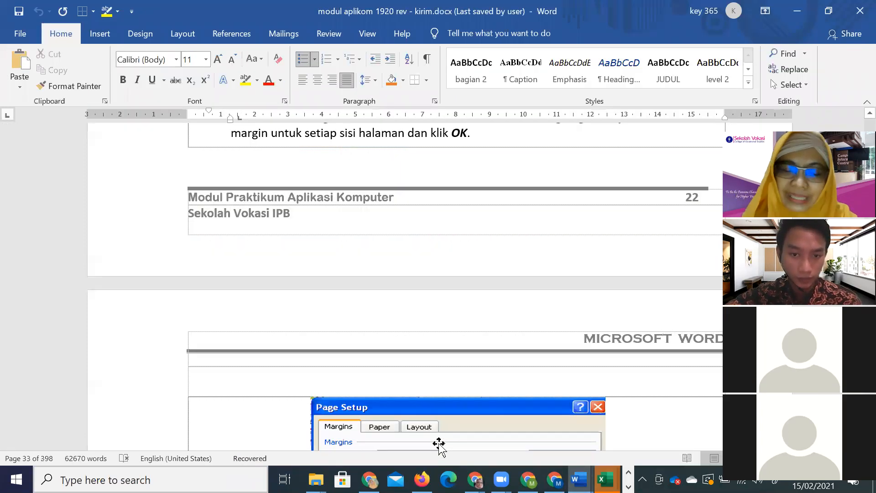
{"action": "scroll", "coordinate": [498, 228], "scroll_direction": "down", "scroll_amount": 10}
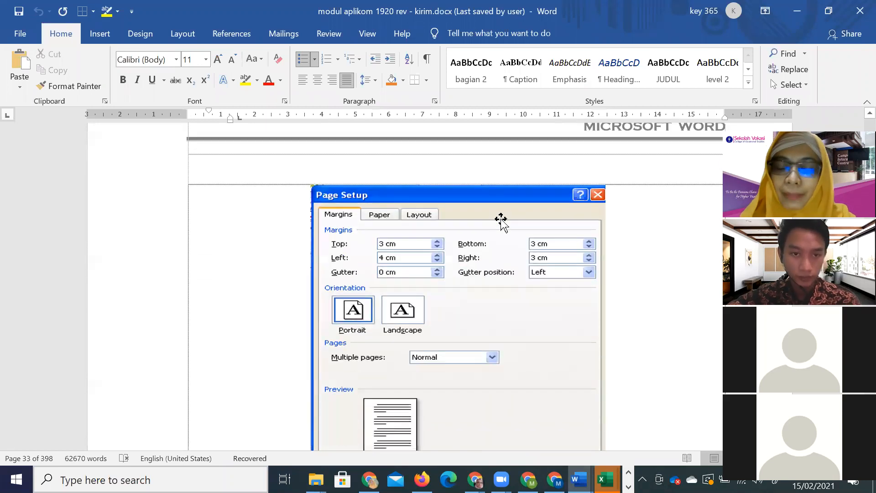
{"action": "scroll", "coordinate": [502, 221], "scroll_direction": "down", "scroll_amount": 2}
{"action": "scroll", "coordinate": [501, 221], "scroll_direction": "up", "scroll_amount": 6}
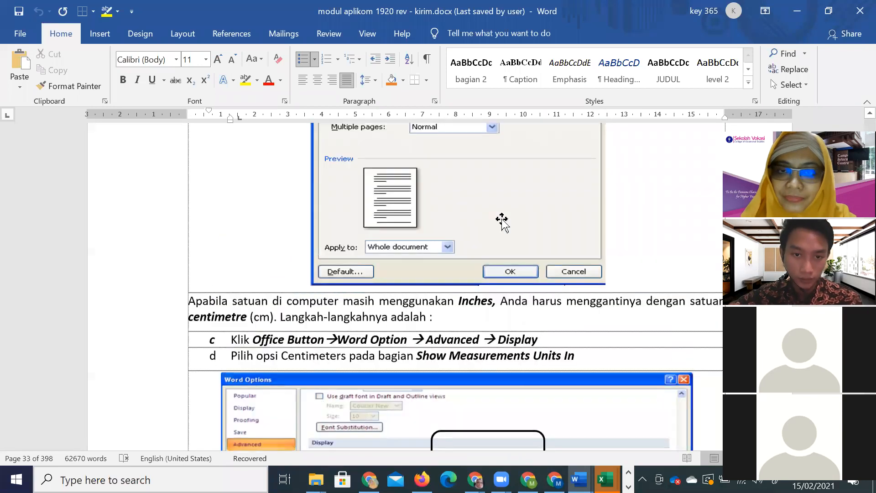
{"action": "scroll", "coordinate": [431, 225], "scroll_direction": "down", "scroll_amount": 3}
{"action": "scroll", "coordinate": [430, 225], "scroll_direction": "down", "scroll_amount": 10}
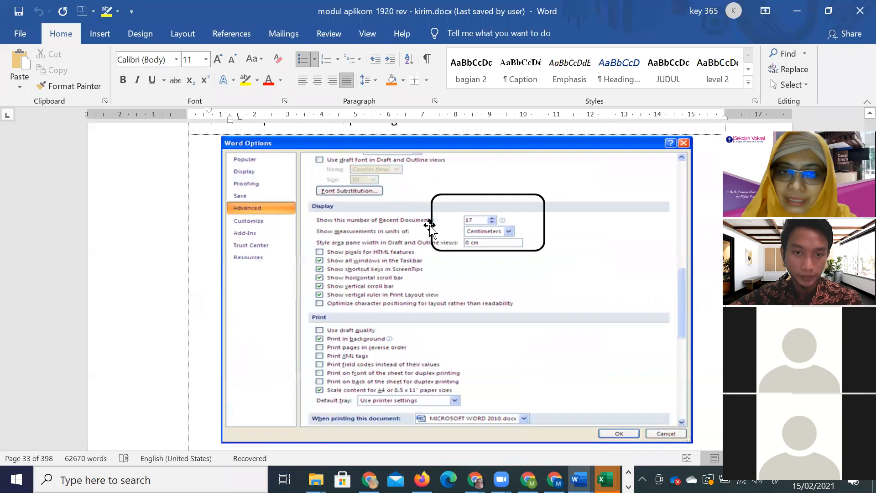
{"action": "scroll", "coordinate": [430, 231], "scroll_direction": "down", "scroll_amount": 14}
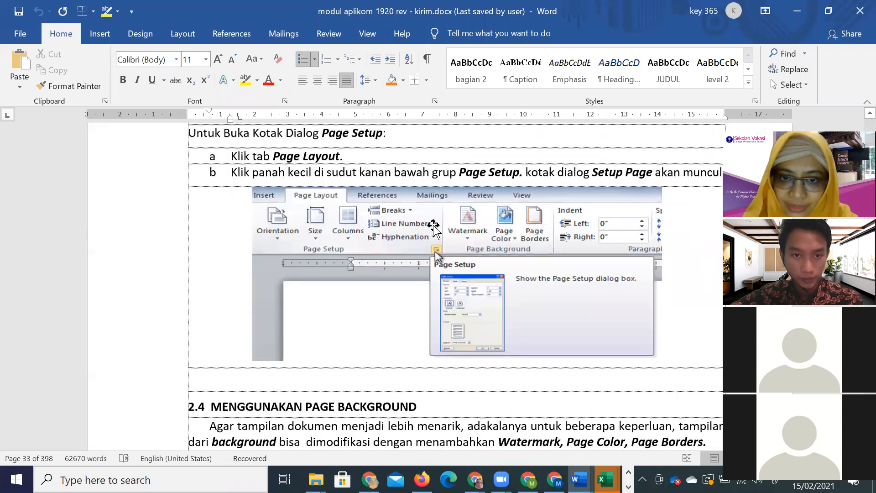
{"action": "scroll", "coordinate": [433, 226], "scroll_direction": "down", "scroll_amount": 8}
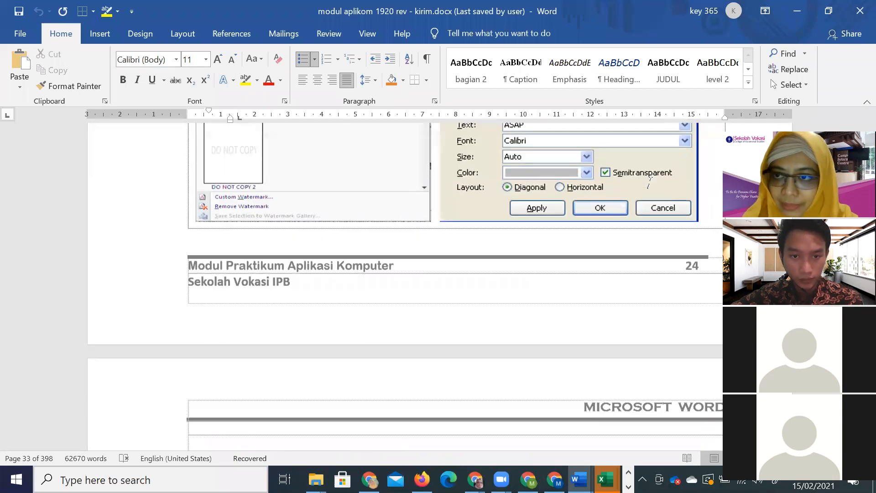
{"action": "scroll", "coordinate": [726, 201], "scroll_direction": "down", "scroll_amount": 15}
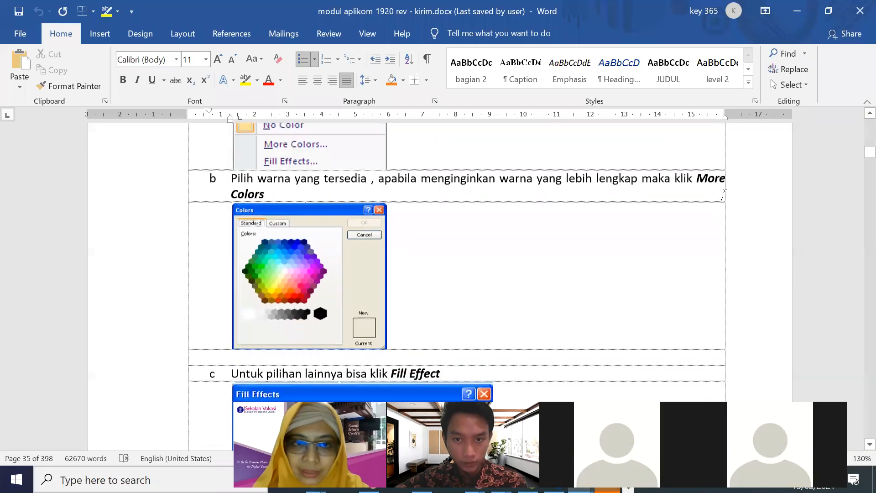
- Examine the boxed layout exercise on margins, page size and page background, and the start of section 2.5 on pictures
{"action": "scroll", "coordinate": [725, 201], "scroll_direction": "down", "scroll_amount": 5}
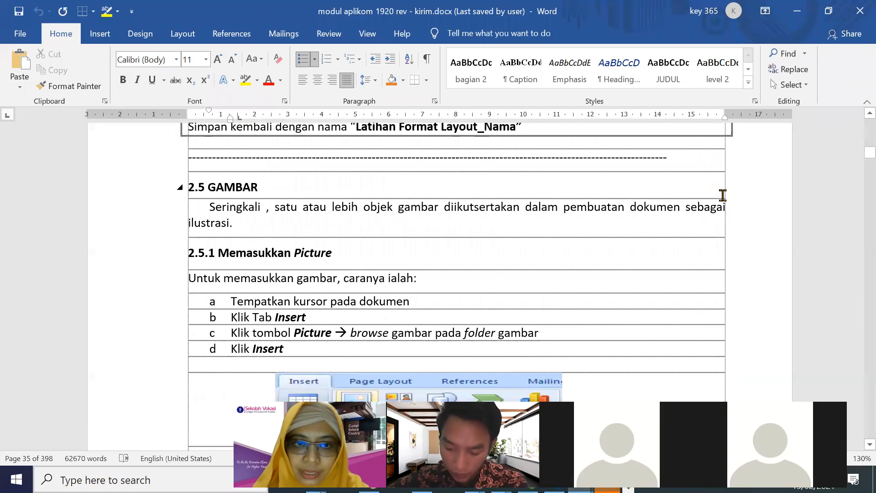
{"action": "scroll", "coordinate": [724, 197], "scroll_direction": "up", "scroll_amount": 5}
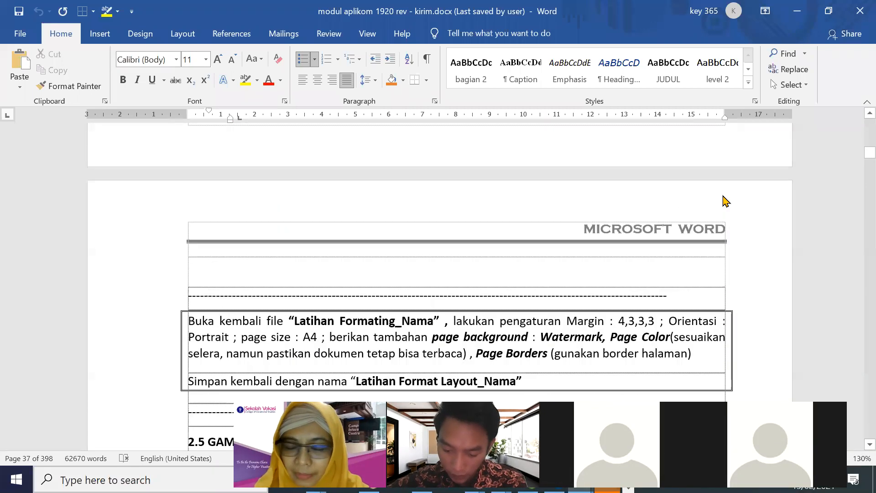
{"action": "scroll", "coordinate": [722, 195], "scroll_direction": "down", "scroll_amount": 20}
{"action": "scroll", "coordinate": [723, 195], "scroll_direction": "up", "scroll_amount": 4}
{"action": "scroll", "coordinate": [723, 195], "scroll_direction": "up", "scroll_amount": 15}
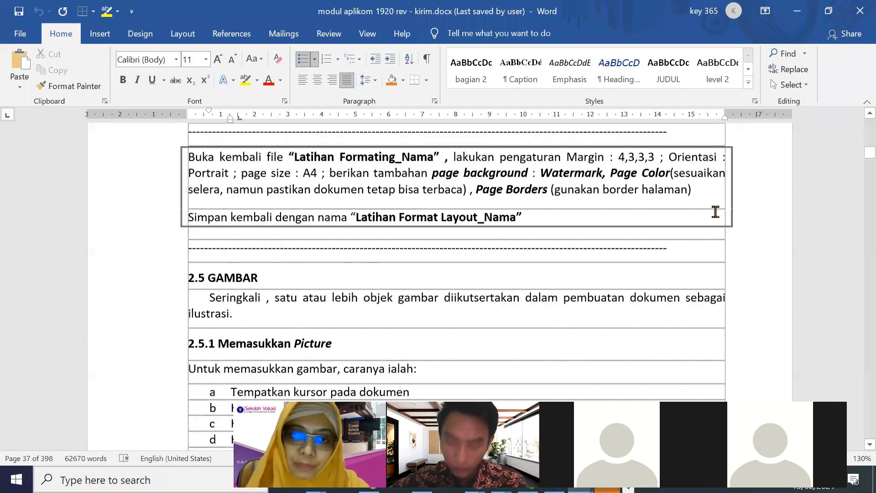